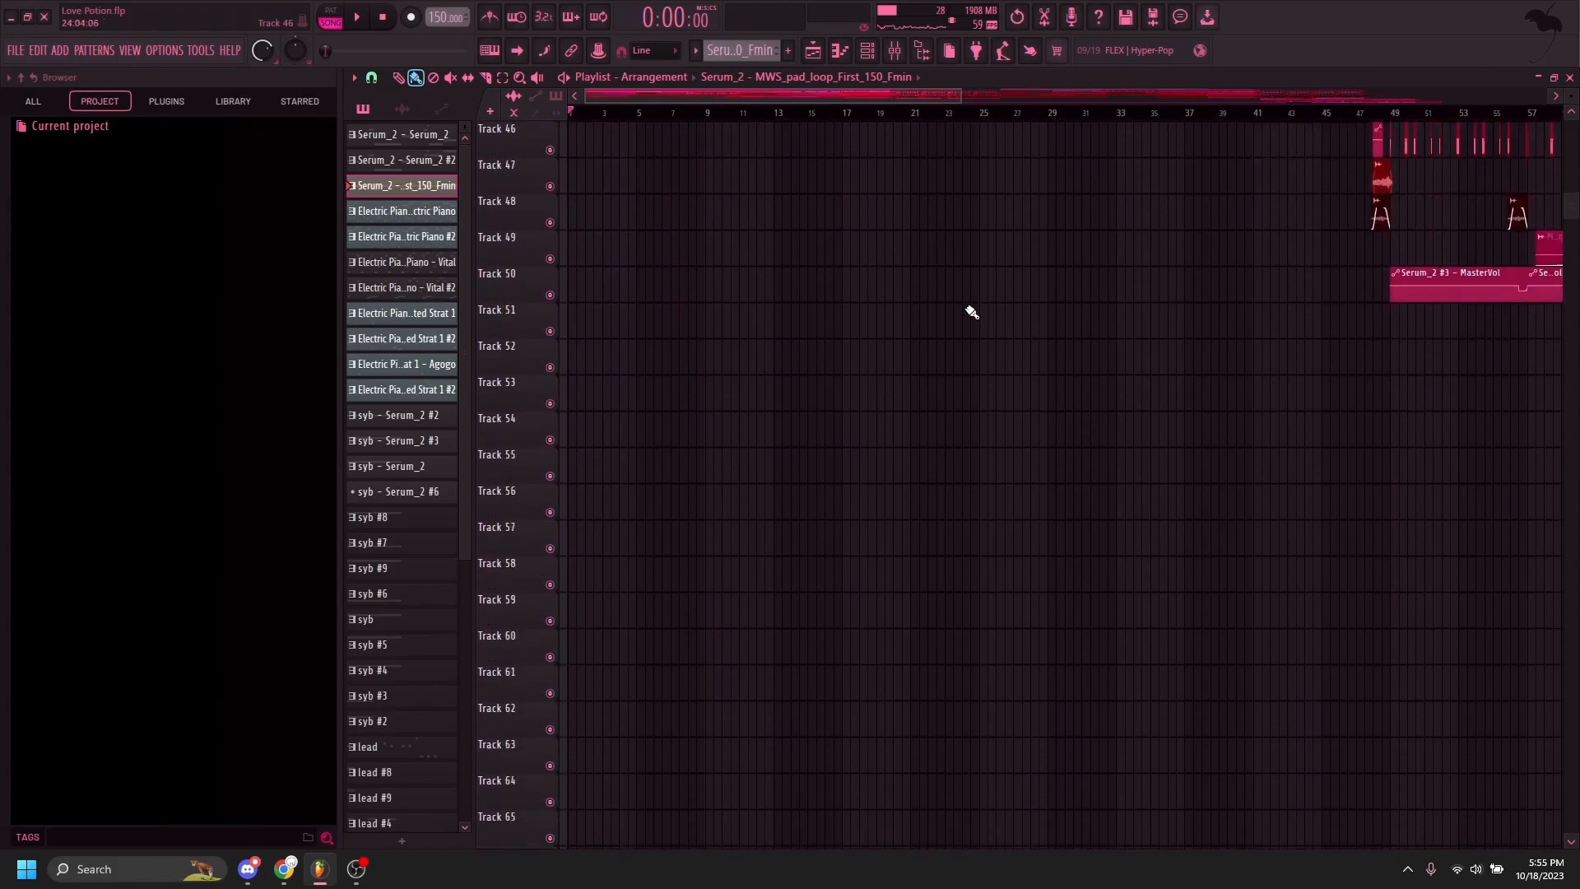
# Step: Solo Track 1 with the Electric Piano clips and play it from the start of the arrangement
pyautogui.scroll(12, 740, 343)
pyautogui.scroll(9, 623, 336)
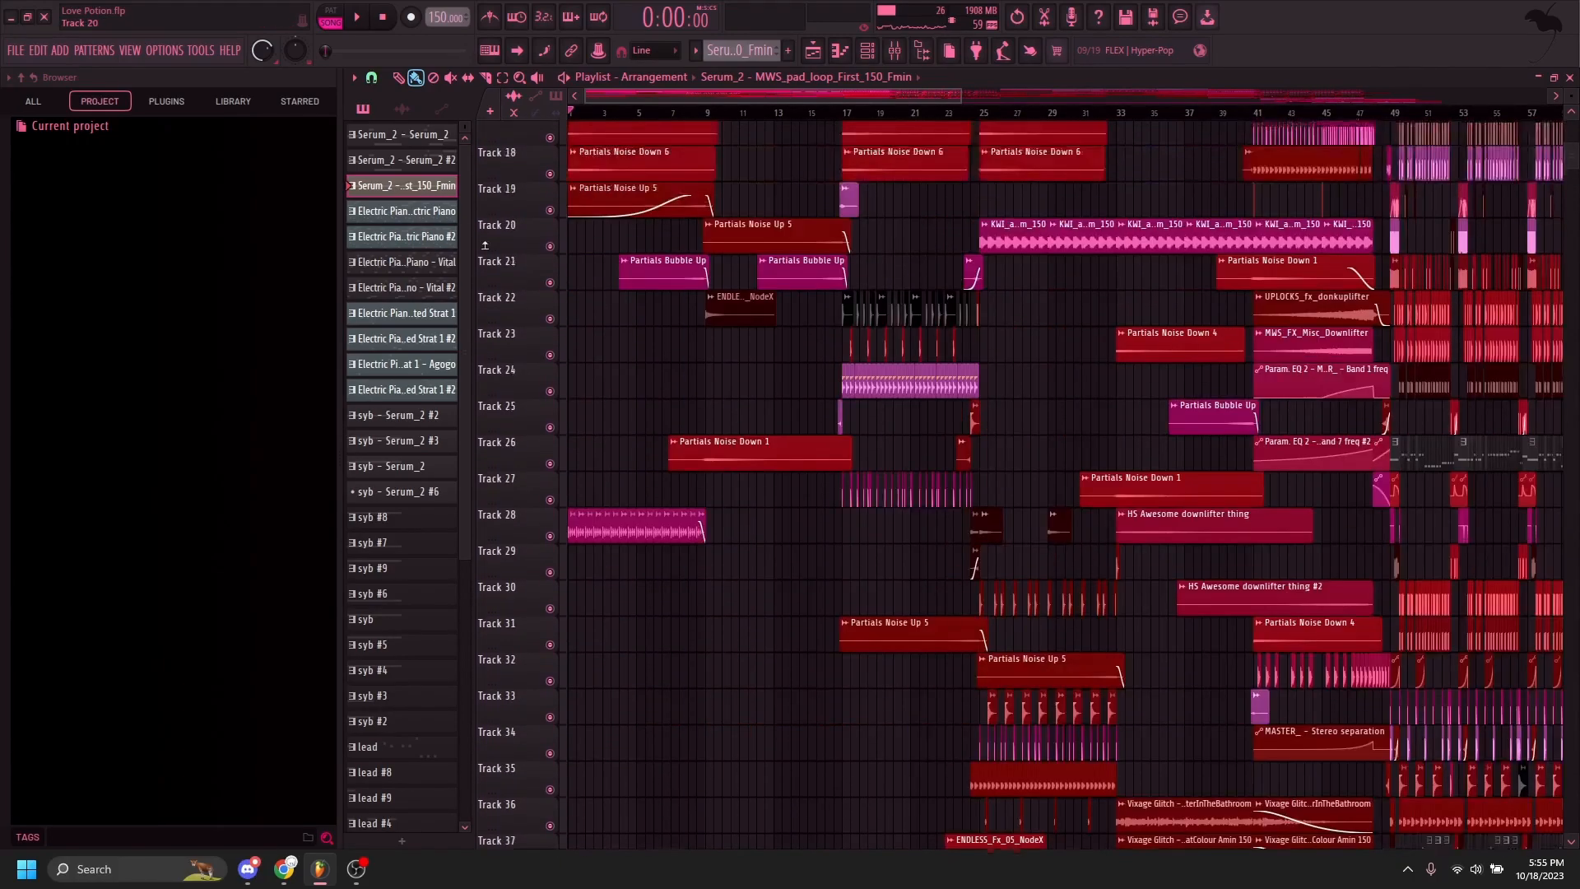
pyautogui.scroll(6, 576, 247)
pyautogui.keyDown('ctrl'); pyautogui.click(551, 151); pyautogui.keyUp('ctrl')
pyautogui.scroll(8, 552, 156)
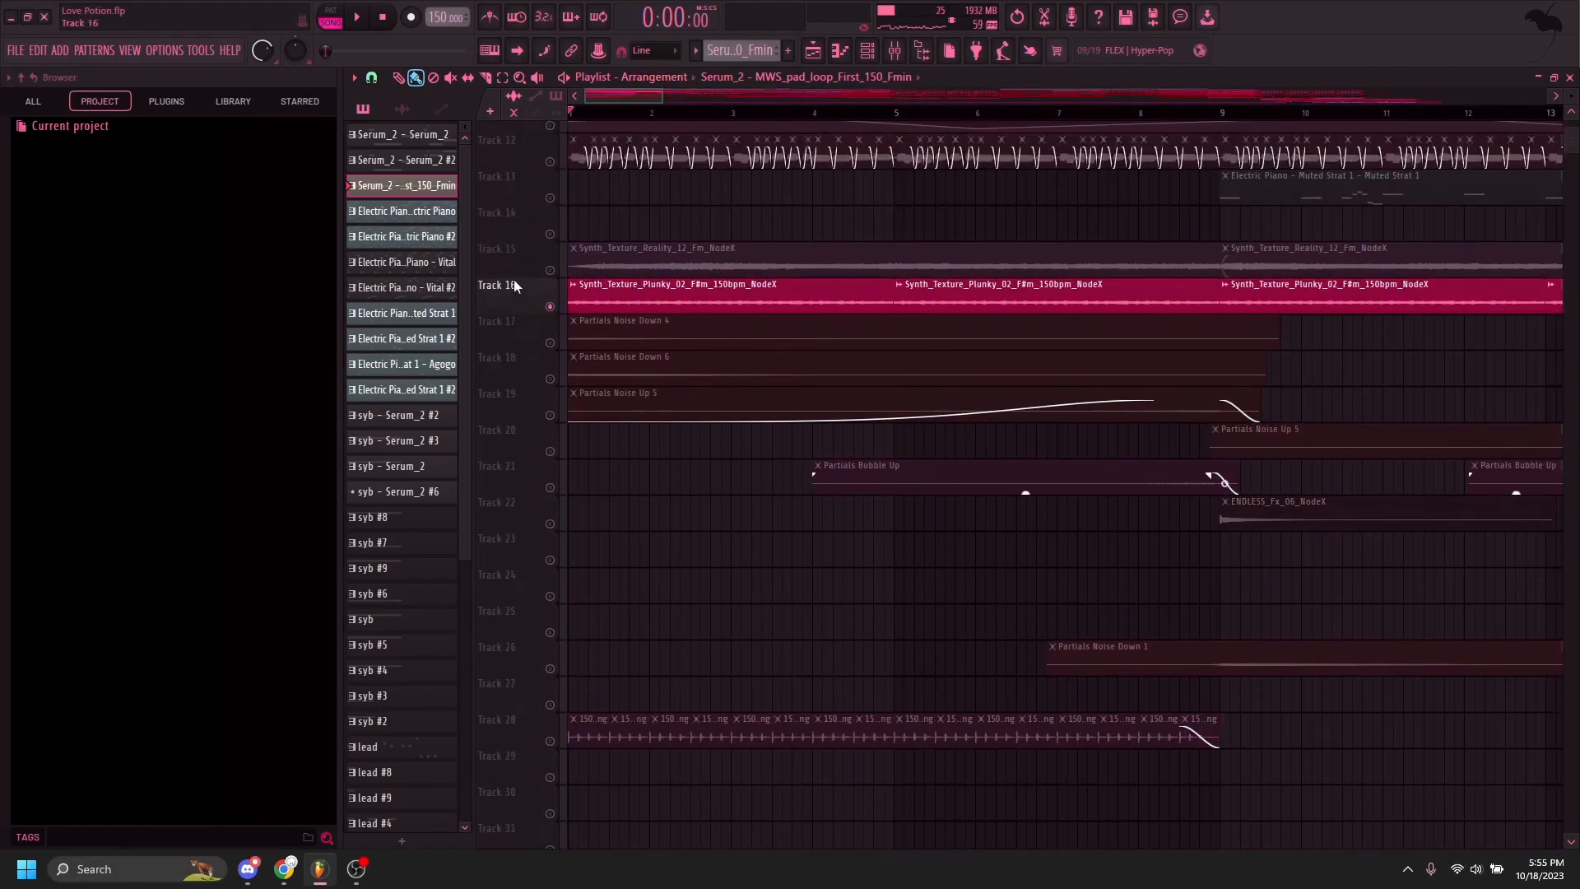
pyautogui.keyDown('ctrl'); pyautogui.click(551, 152); pyautogui.keyUp('ctrl')
pyautogui.press('space')
pyautogui.scroll(-5, 928, 233)
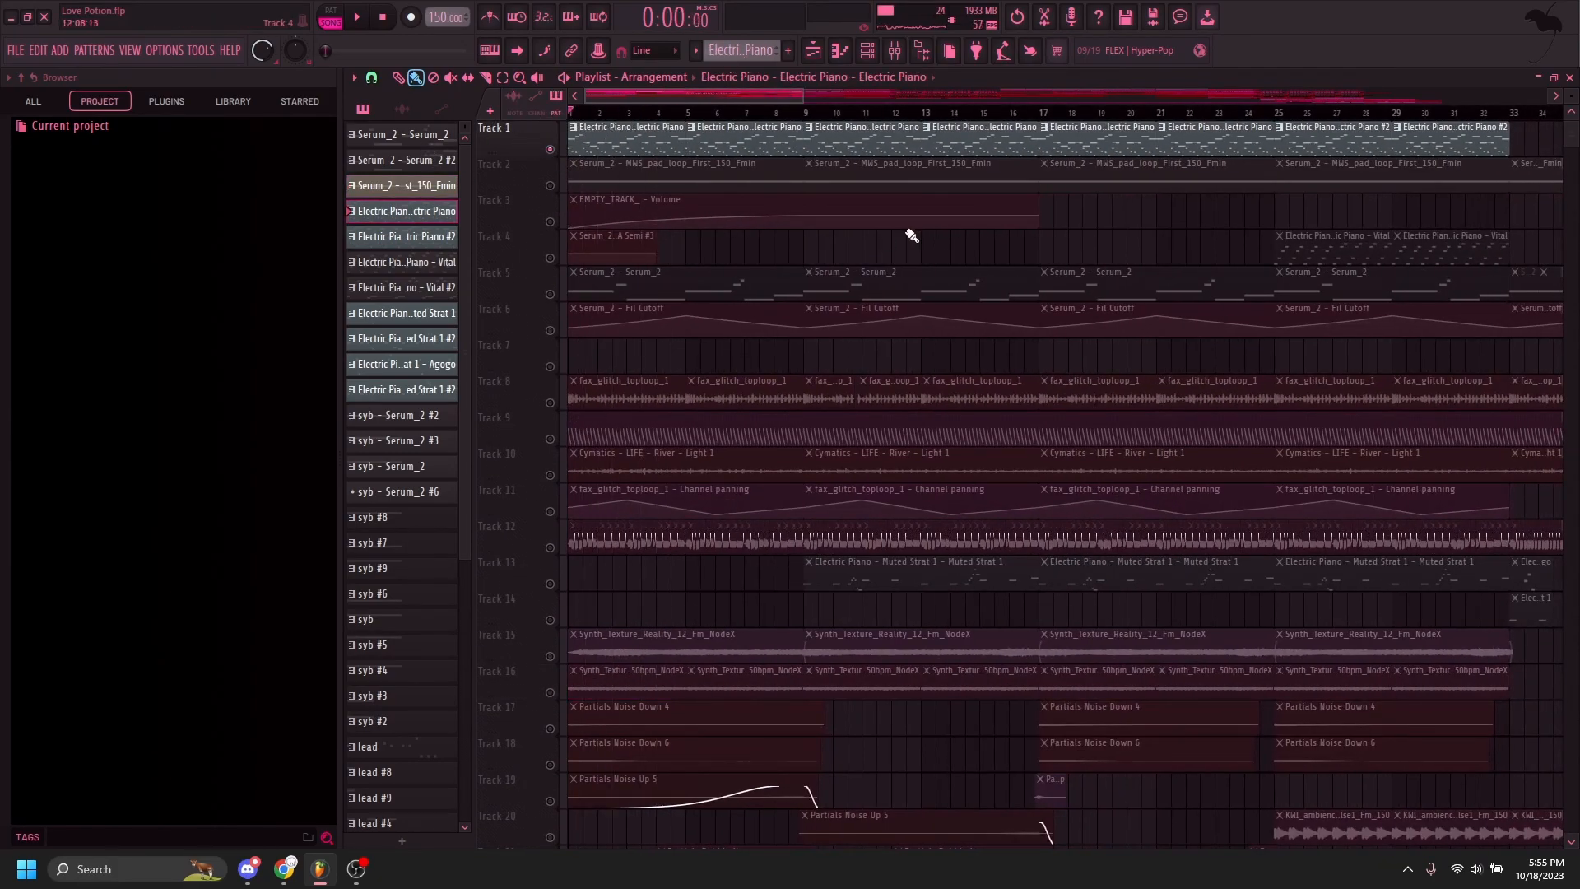
pyautogui.press('space')
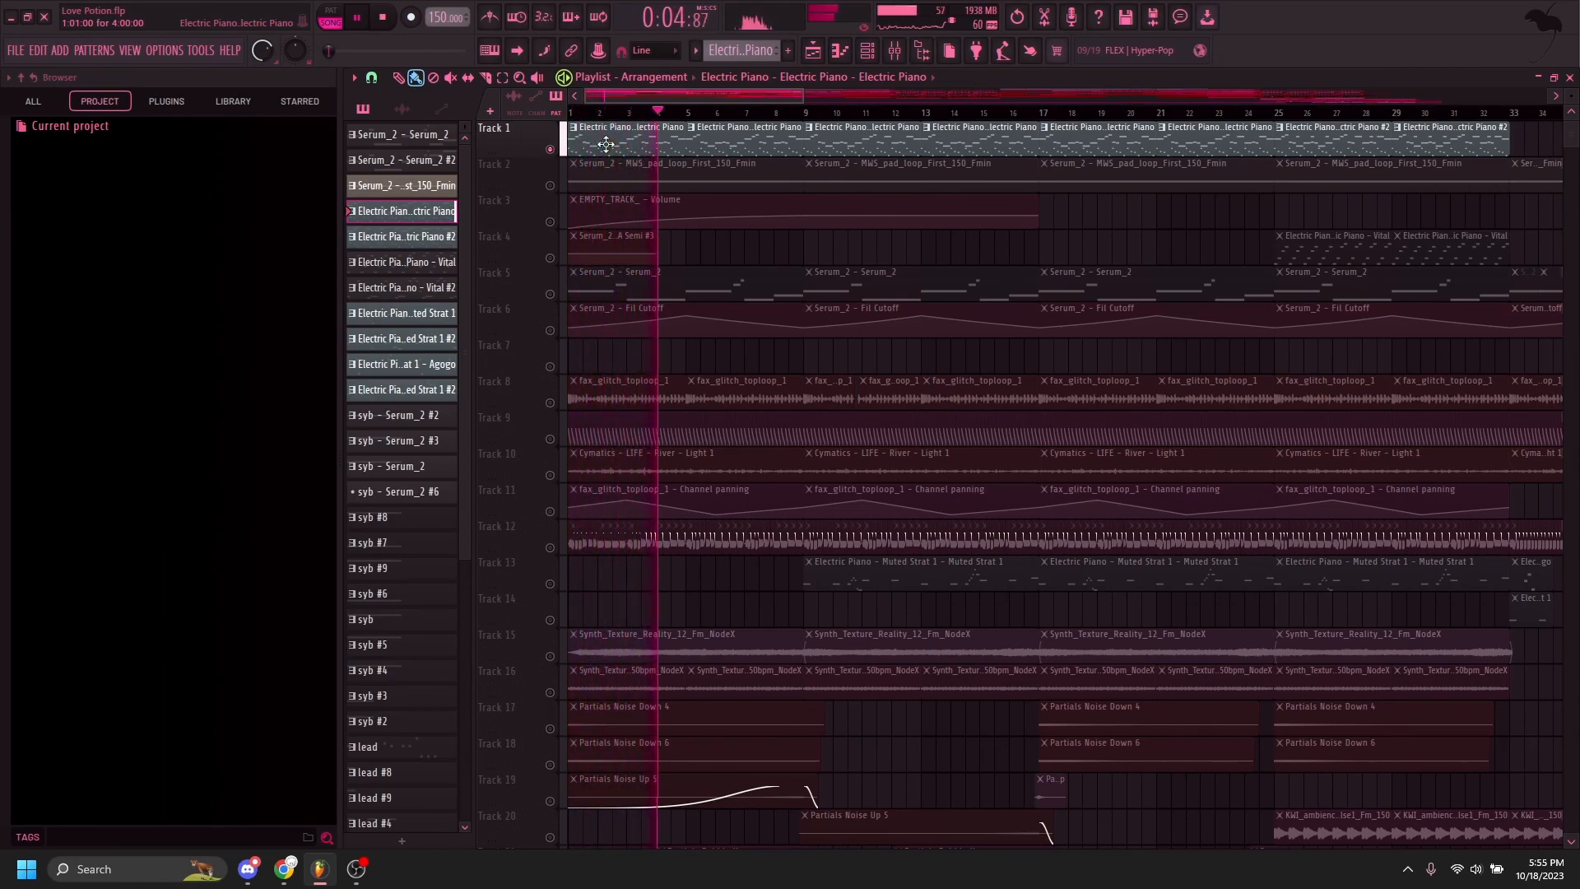
# Step: Inspect the FLEX instrument on the Electric Piano channel, including its preset and macro settings
pyautogui.click(868, 53)
pyautogui.click(828, 228)
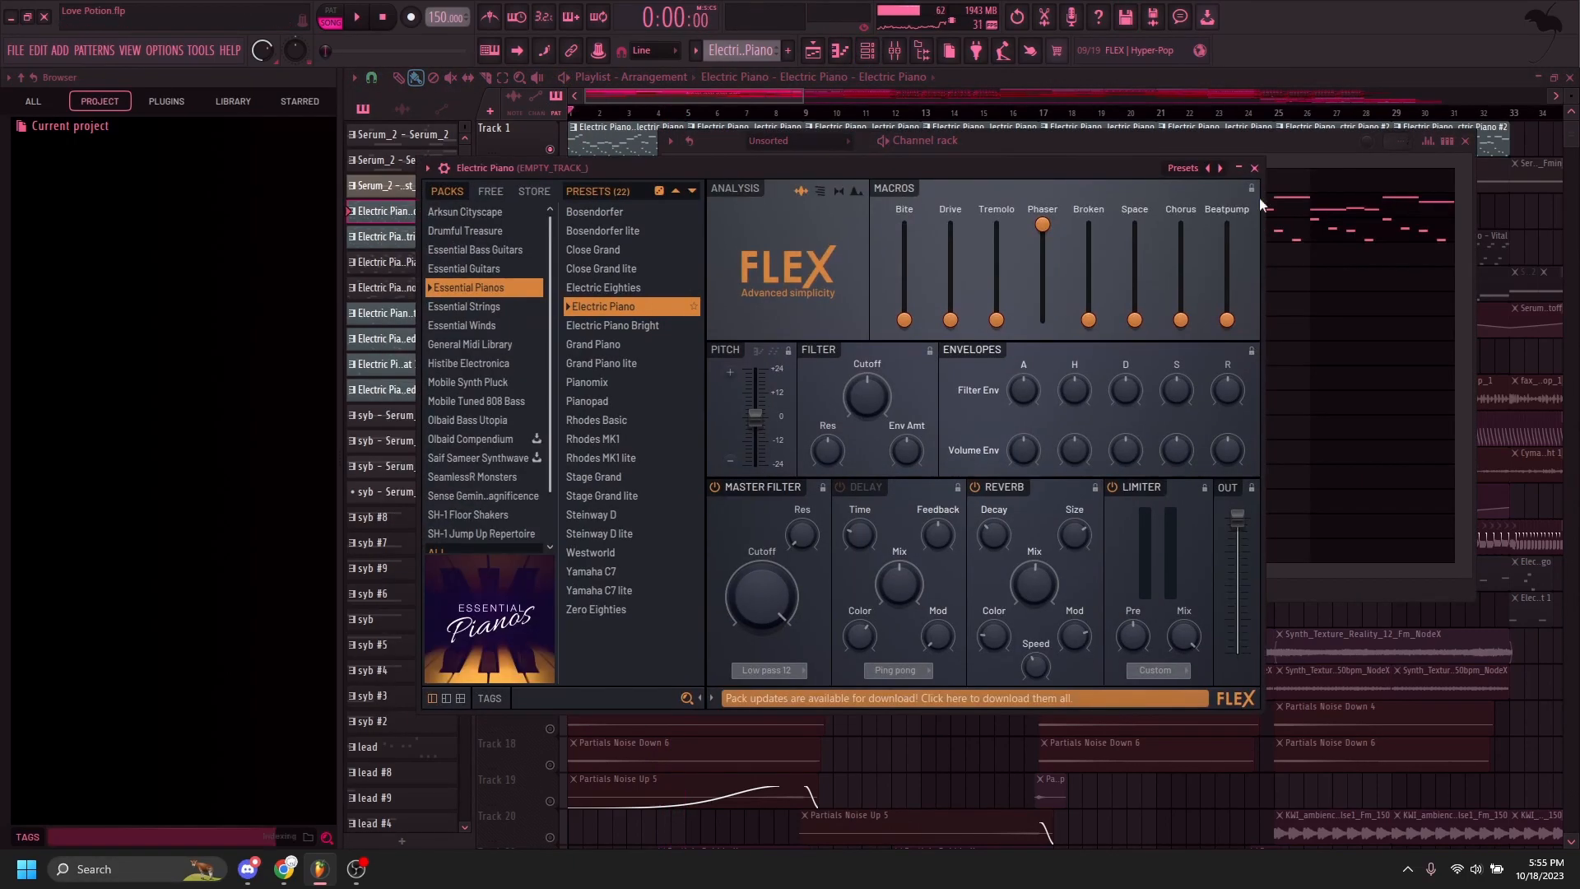
pyautogui.click(799, 231)
pyautogui.click(867, 50)
# Step: Examine the Fruity parametric EQ 2 curve on the Electric Piano's mixer track 9 and return to the playlist
pyautogui.click(895, 50)
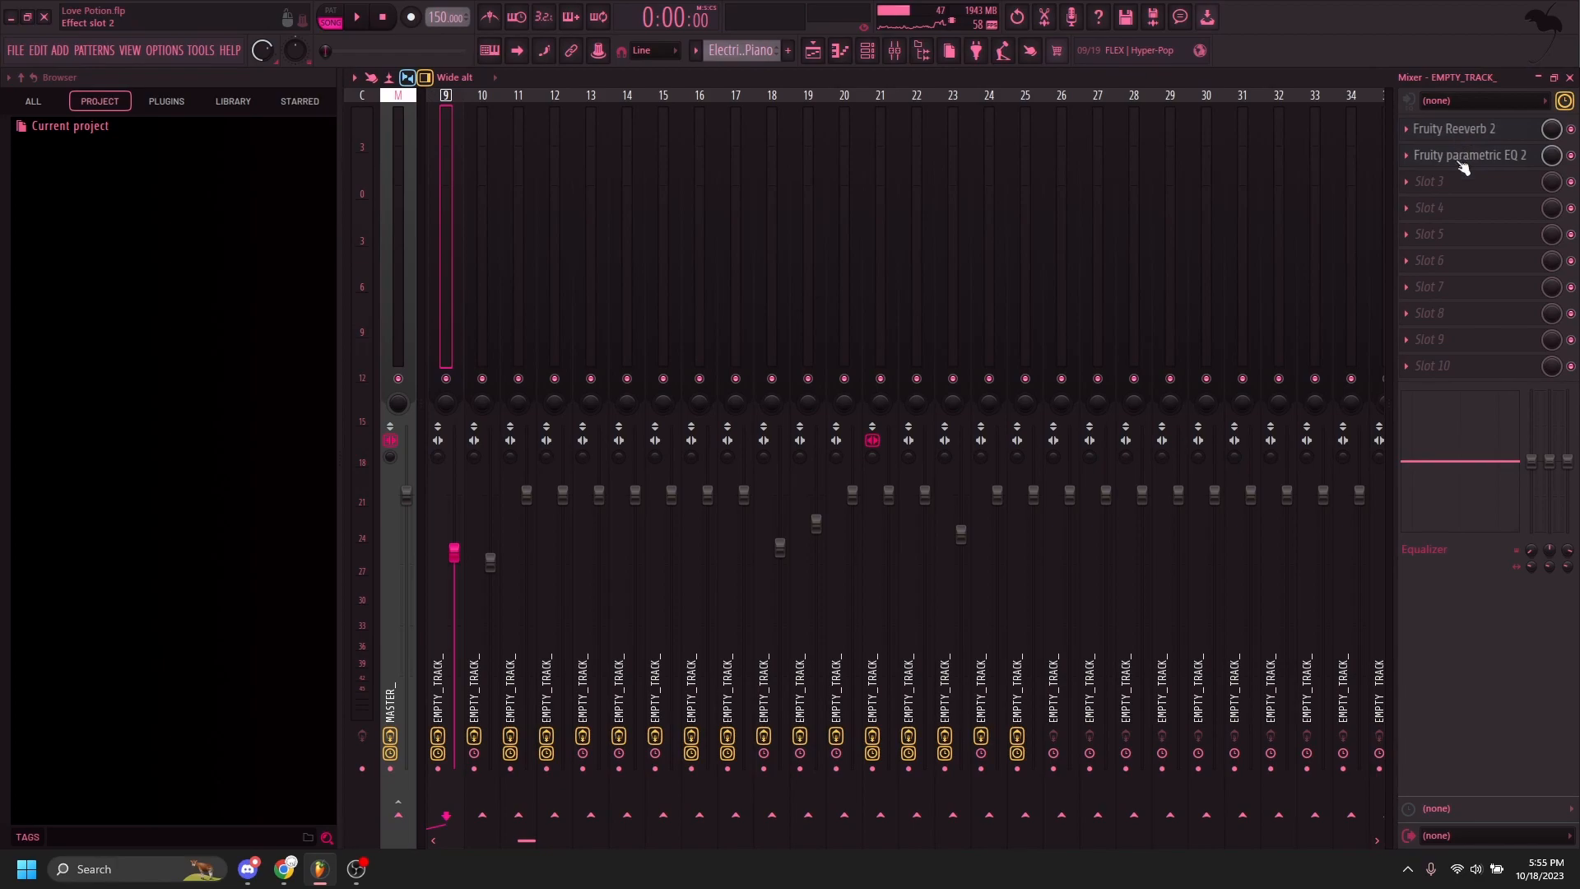
pyautogui.click(1473, 156)
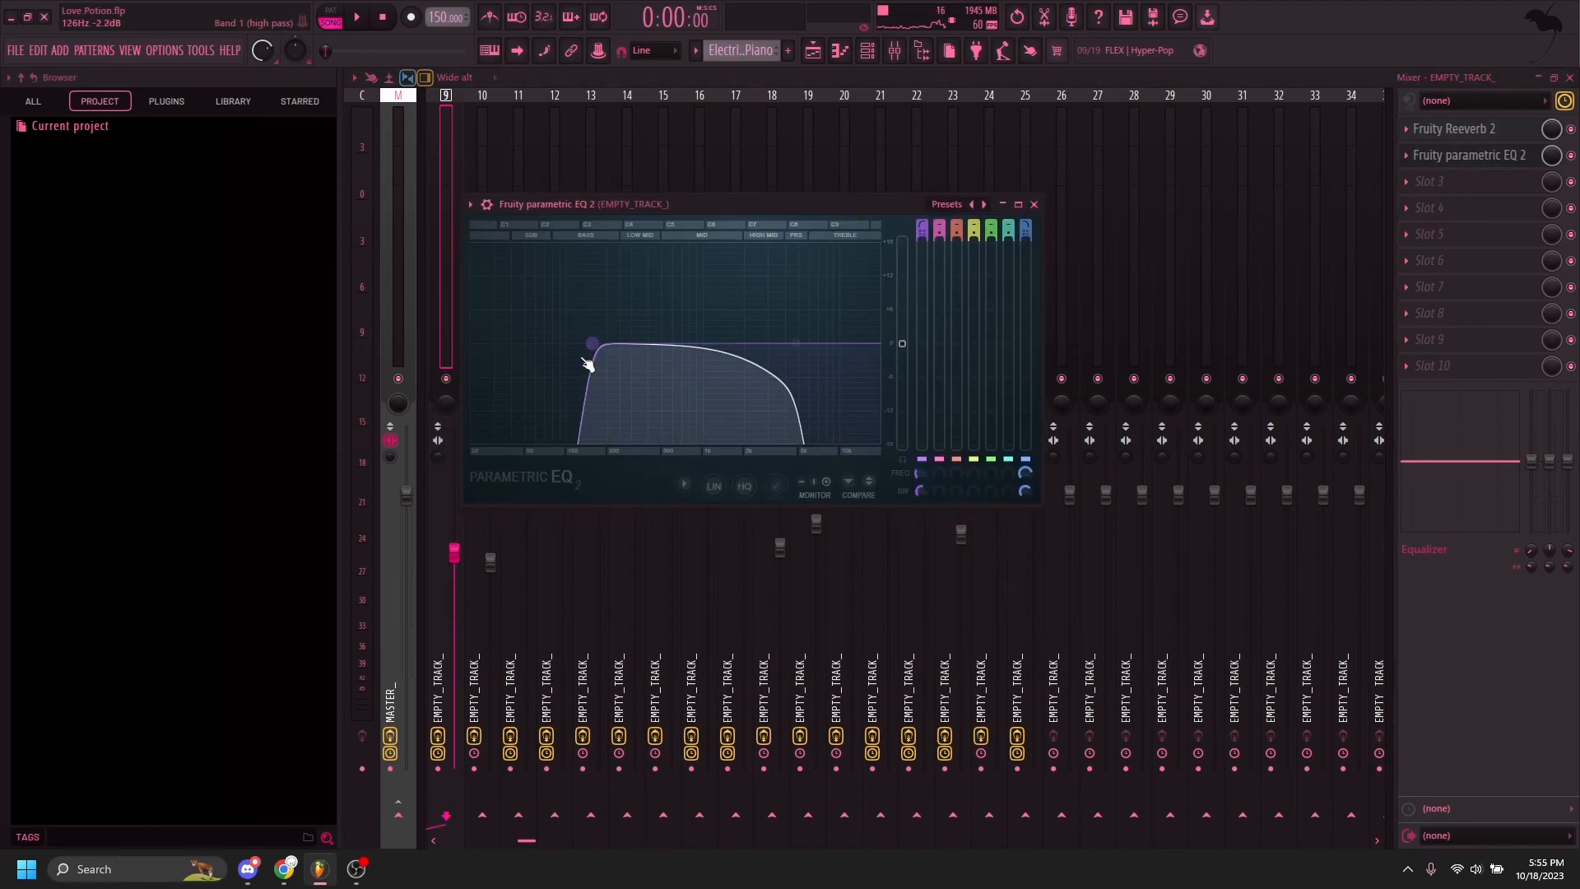
pyautogui.press('Escape')
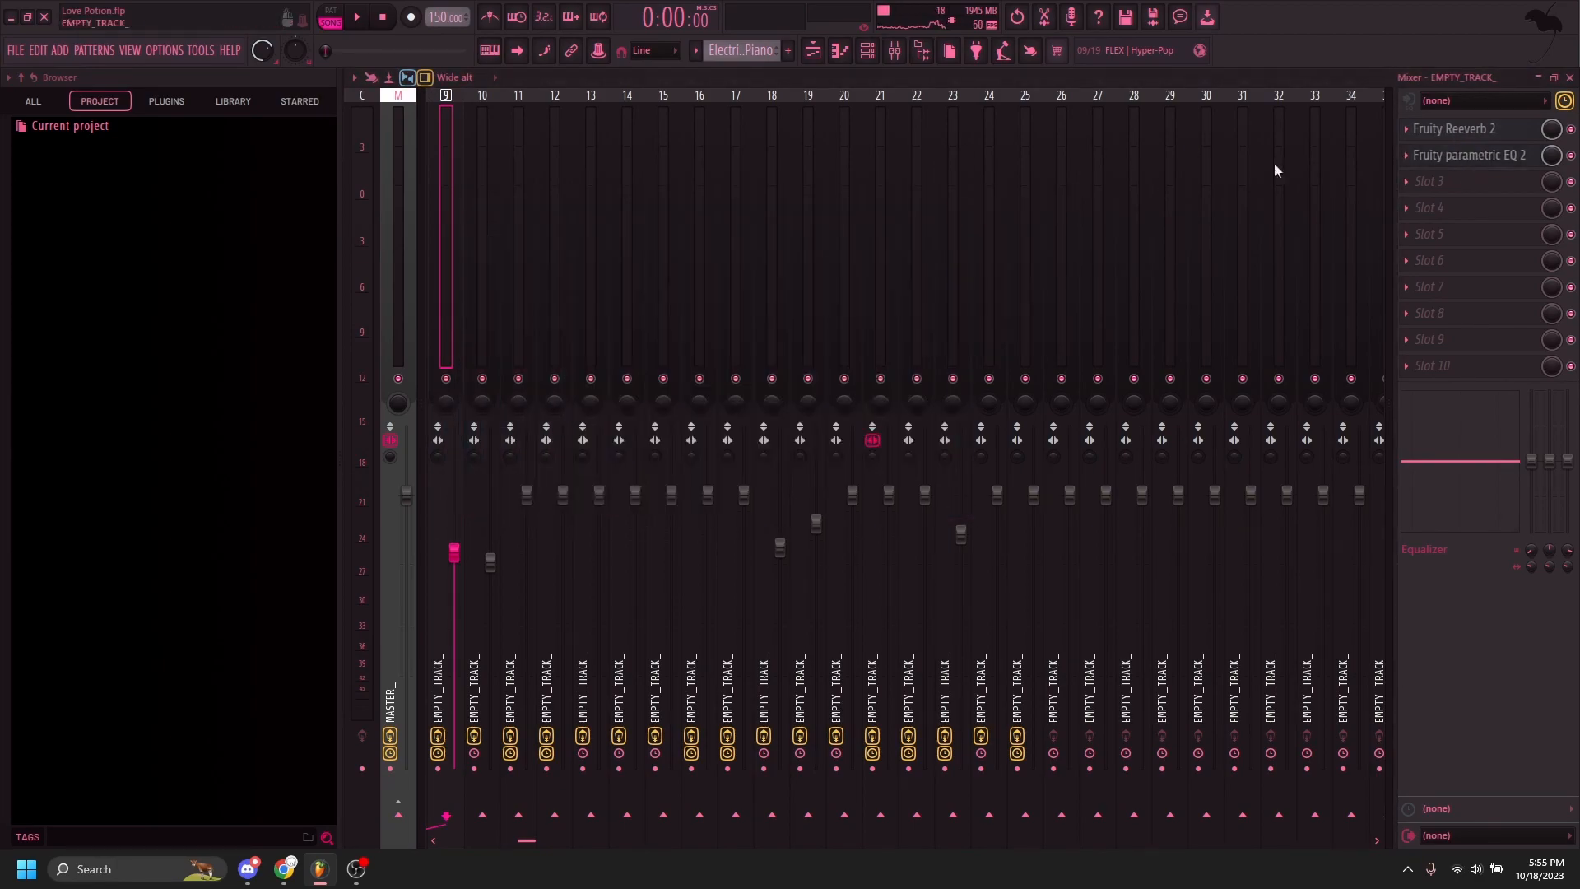
pyautogui.click(1570, 77)
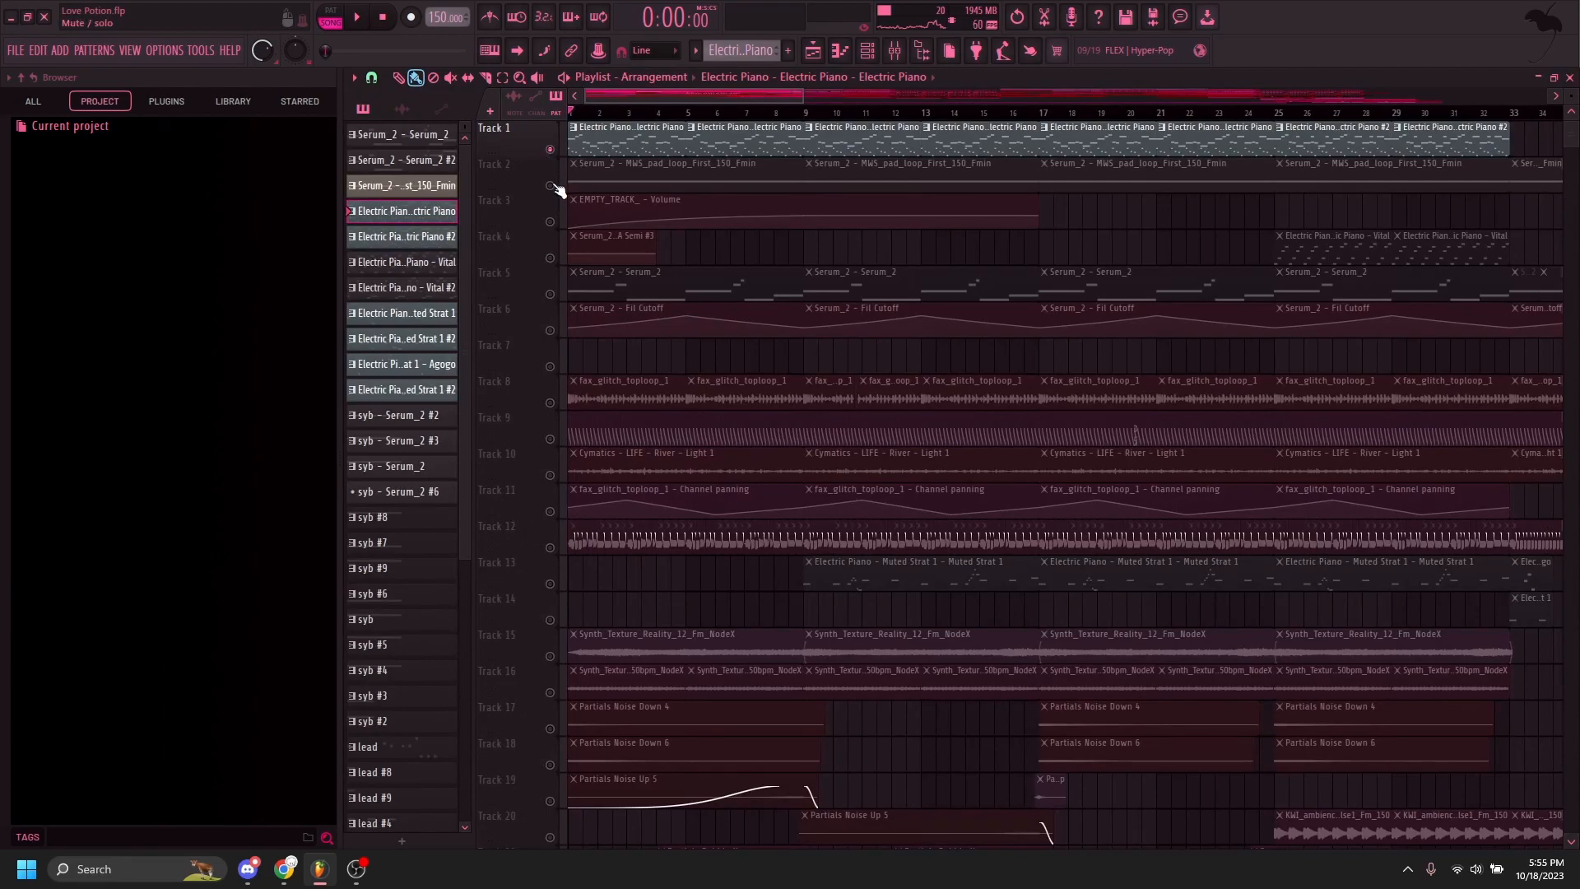
# Step: Solo Track 2 and inspect the Granulizer settings of the MWS_pad_loop_First_150_Fmin channel
pyautogui.doubleClick(576, 173)
pyautogui.moveTo(682, 283); pyautogui.dragTo(763, 216)
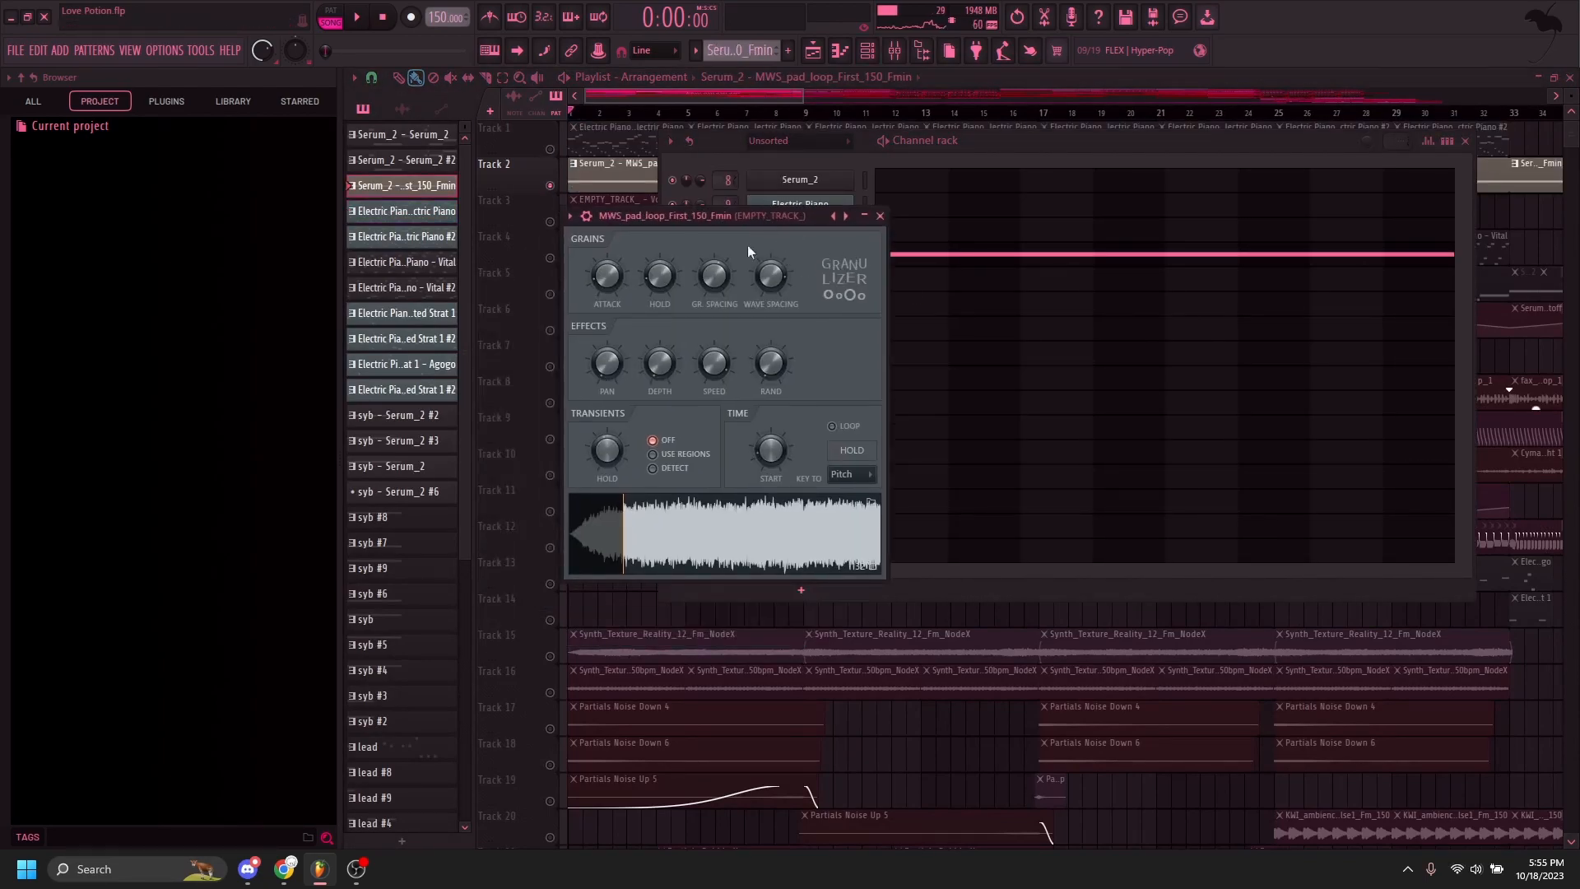
pyautogui.click(880, 216)
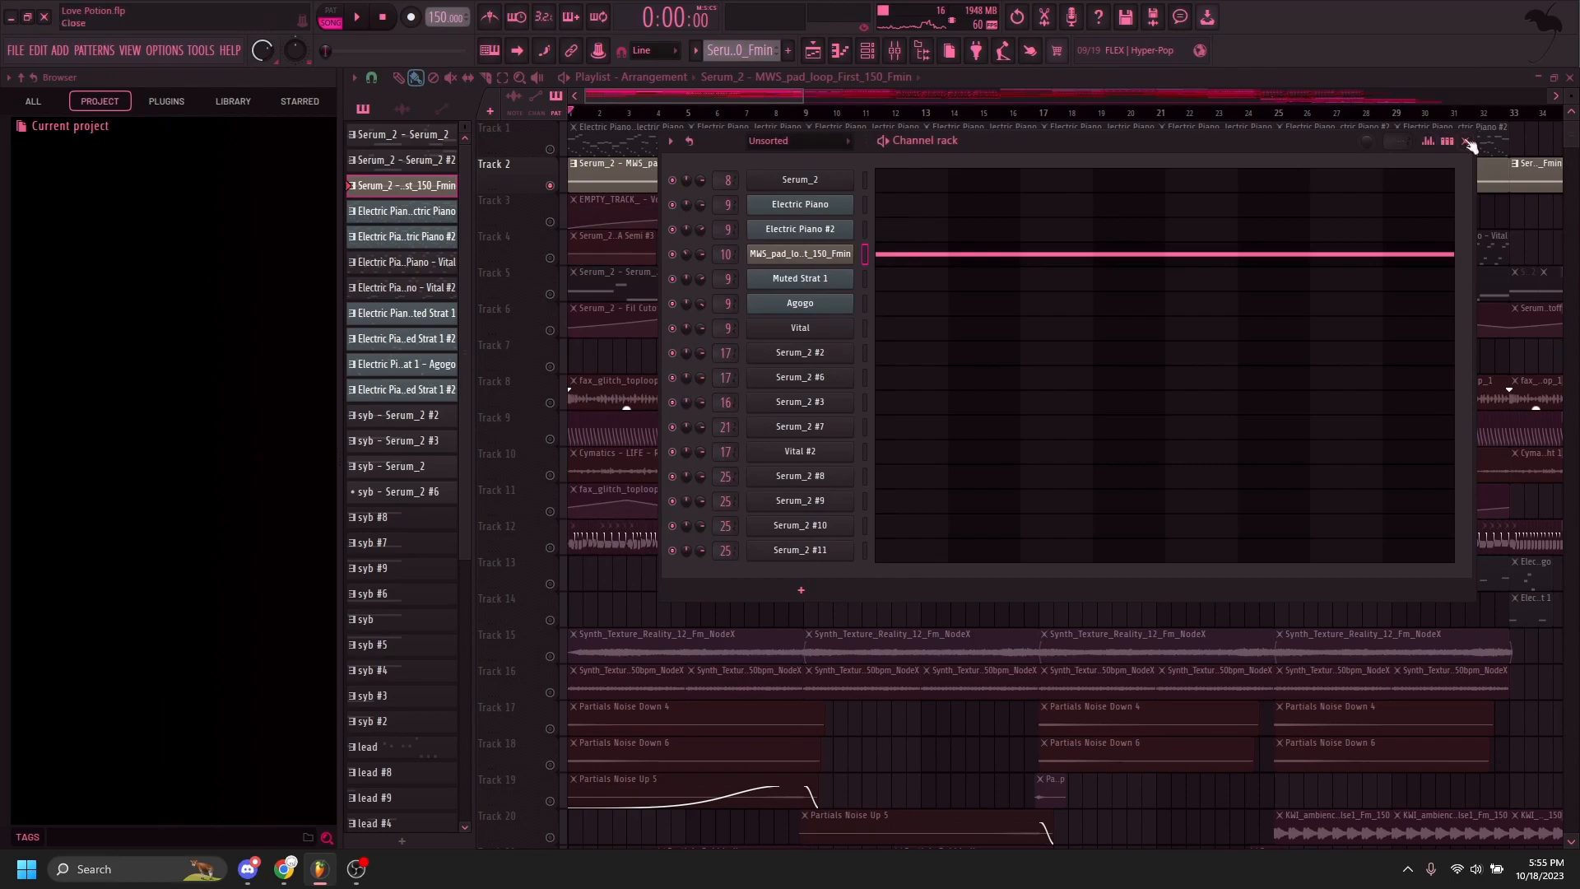
pyautogui.click(1465, 141)
# Step: Play back the pad loop on Track 2, stop it, and unmute all playlist tracks
pyautogui.press('space')
pyautogui.rightClick(1067, 216)
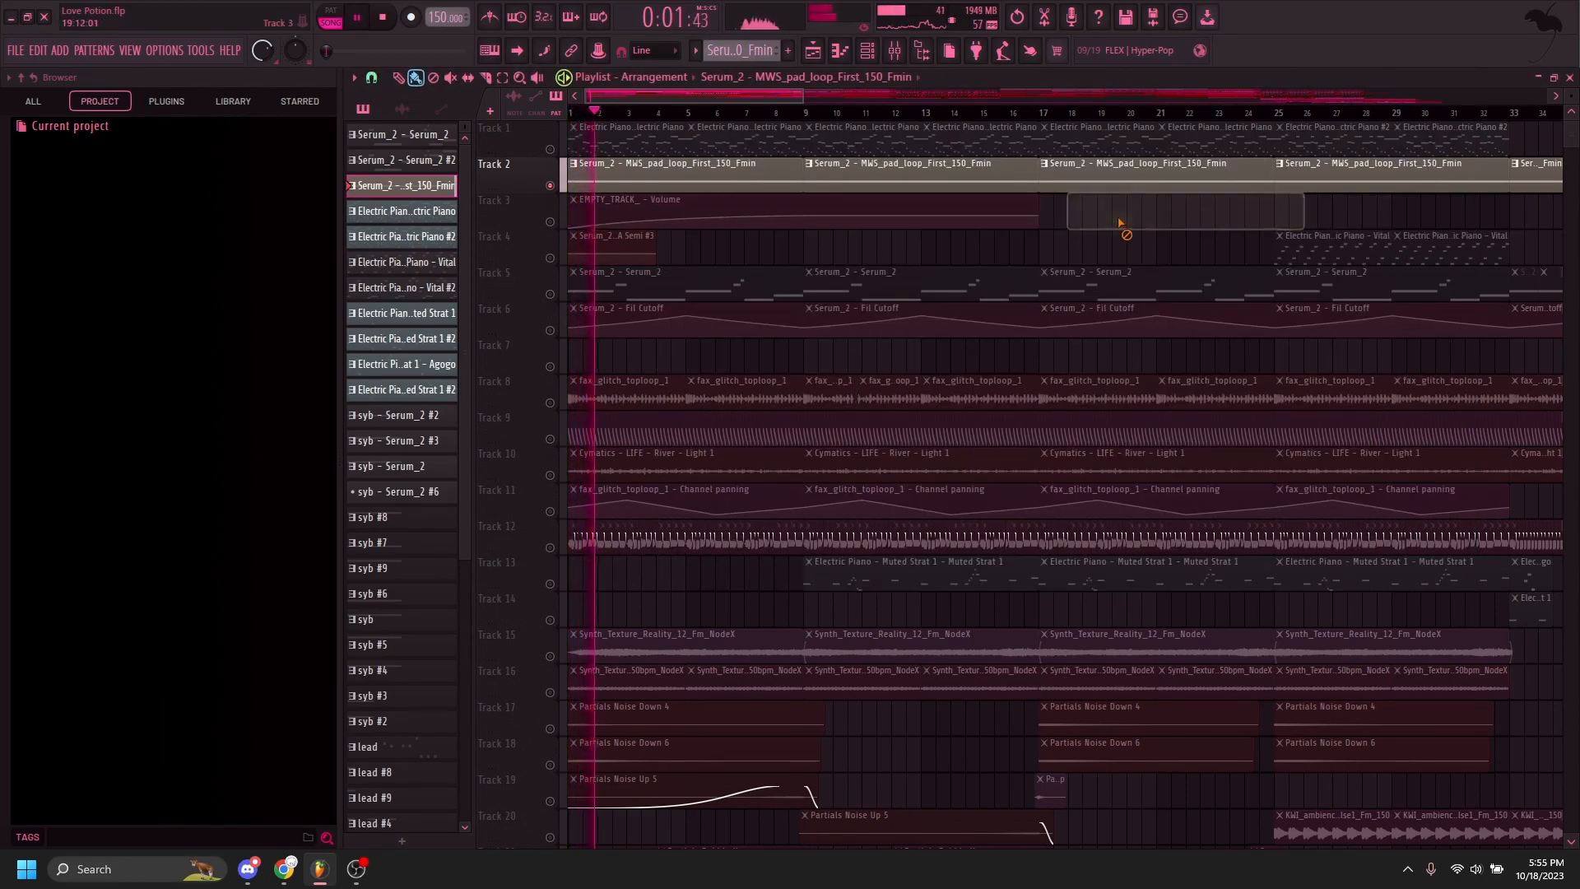
pyautogui.press('space')
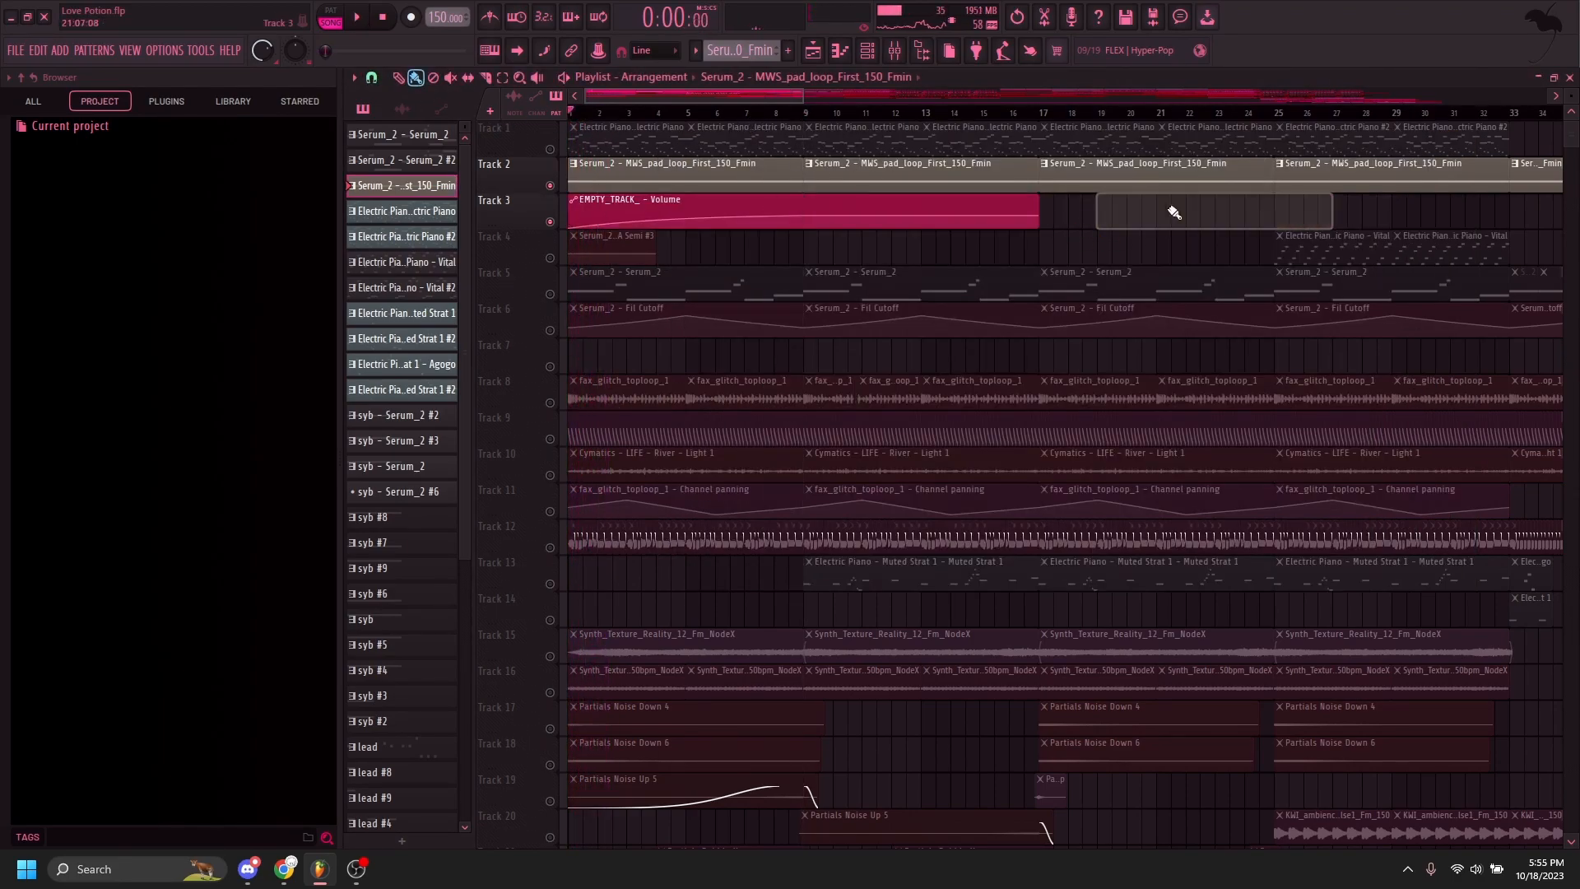
pyautogui.rightClick(551, 186)
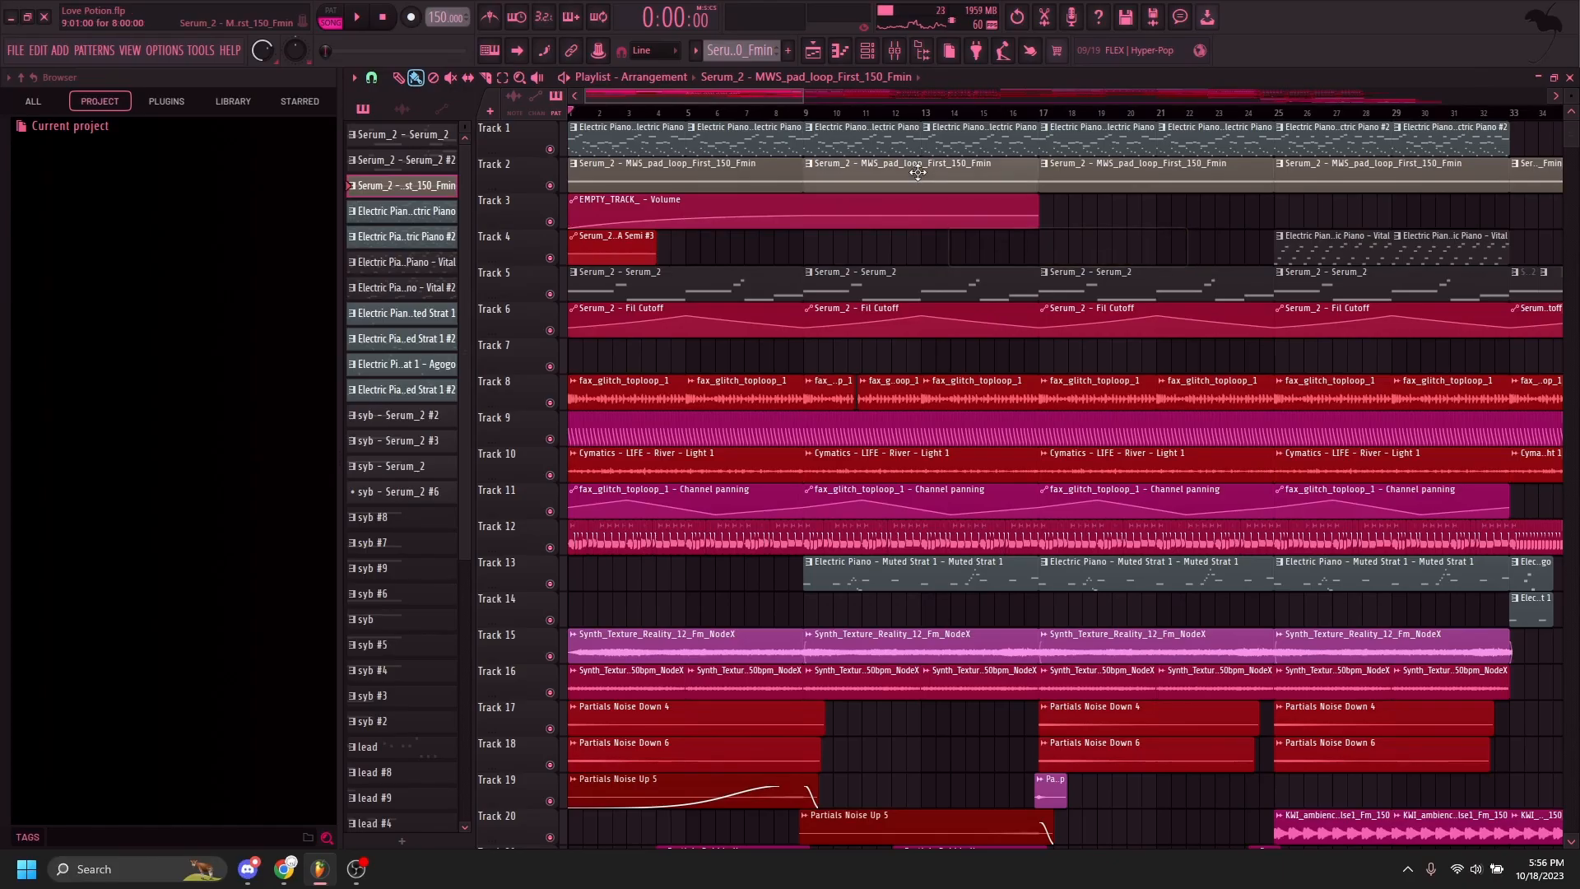
# Step: Examine the Fruity parametric EQ 2 on the pad loop's mixer track 10 and return to the playlist
pyautogui.click(902, 59)
pyautogui.click(1516, 136)
pyautogui.click(703, 274)
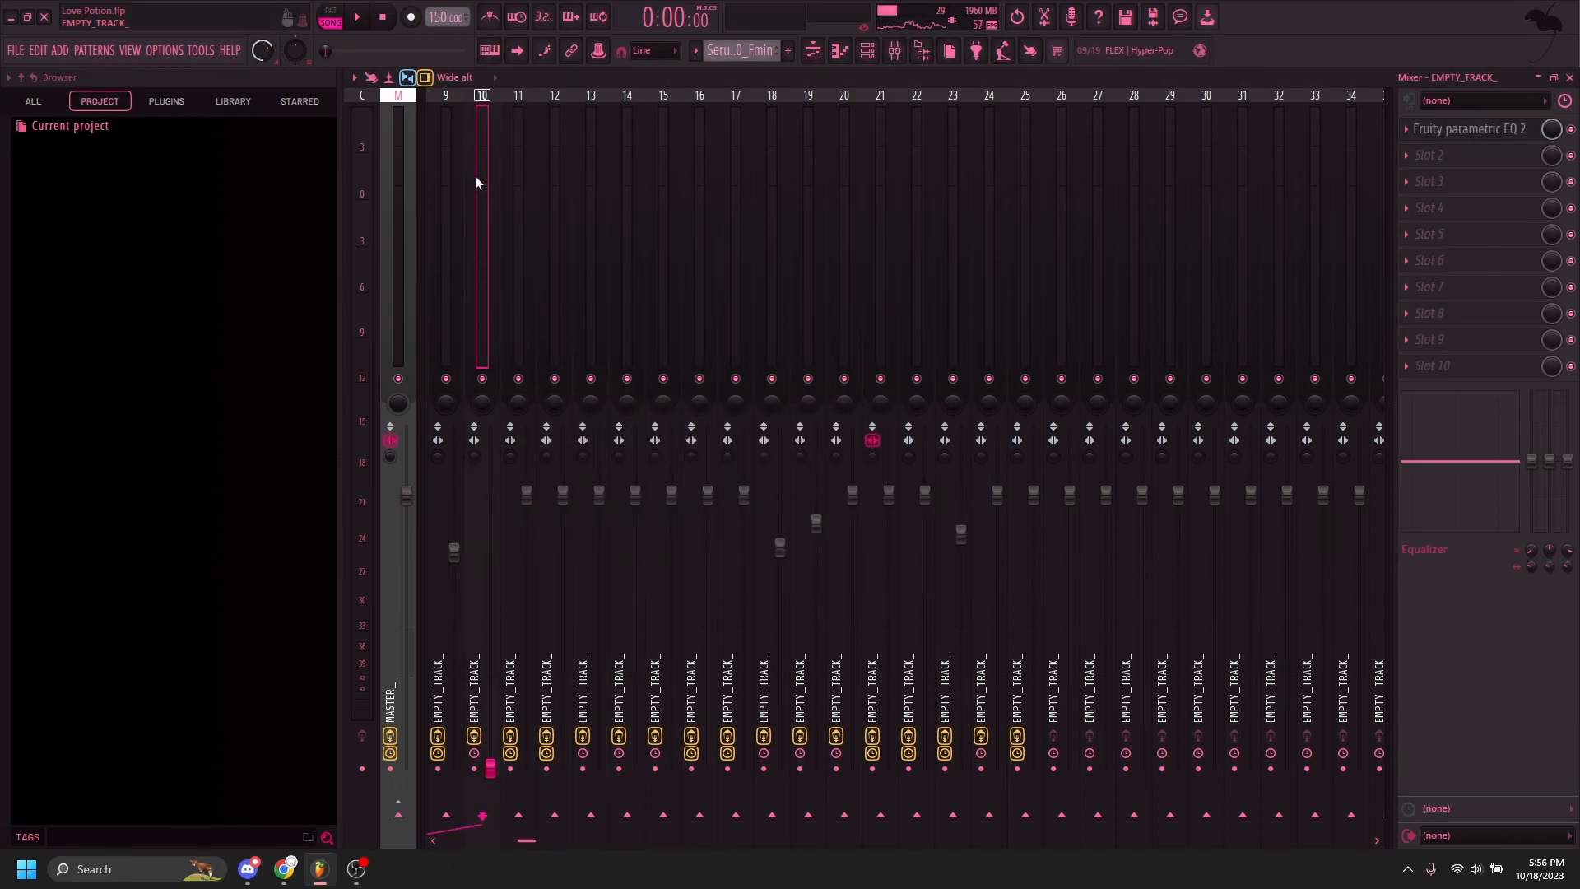
pyautogui.press('F9')
# Step: Isolate the Serum_2 clips on Track 5 with Tracks 4 and 6 enabled, and play them with the mixer shown
pyautogui.keyDown('ctrl'); pyautogui.click(549, 293); pyautogui.keyUp('ctrl')
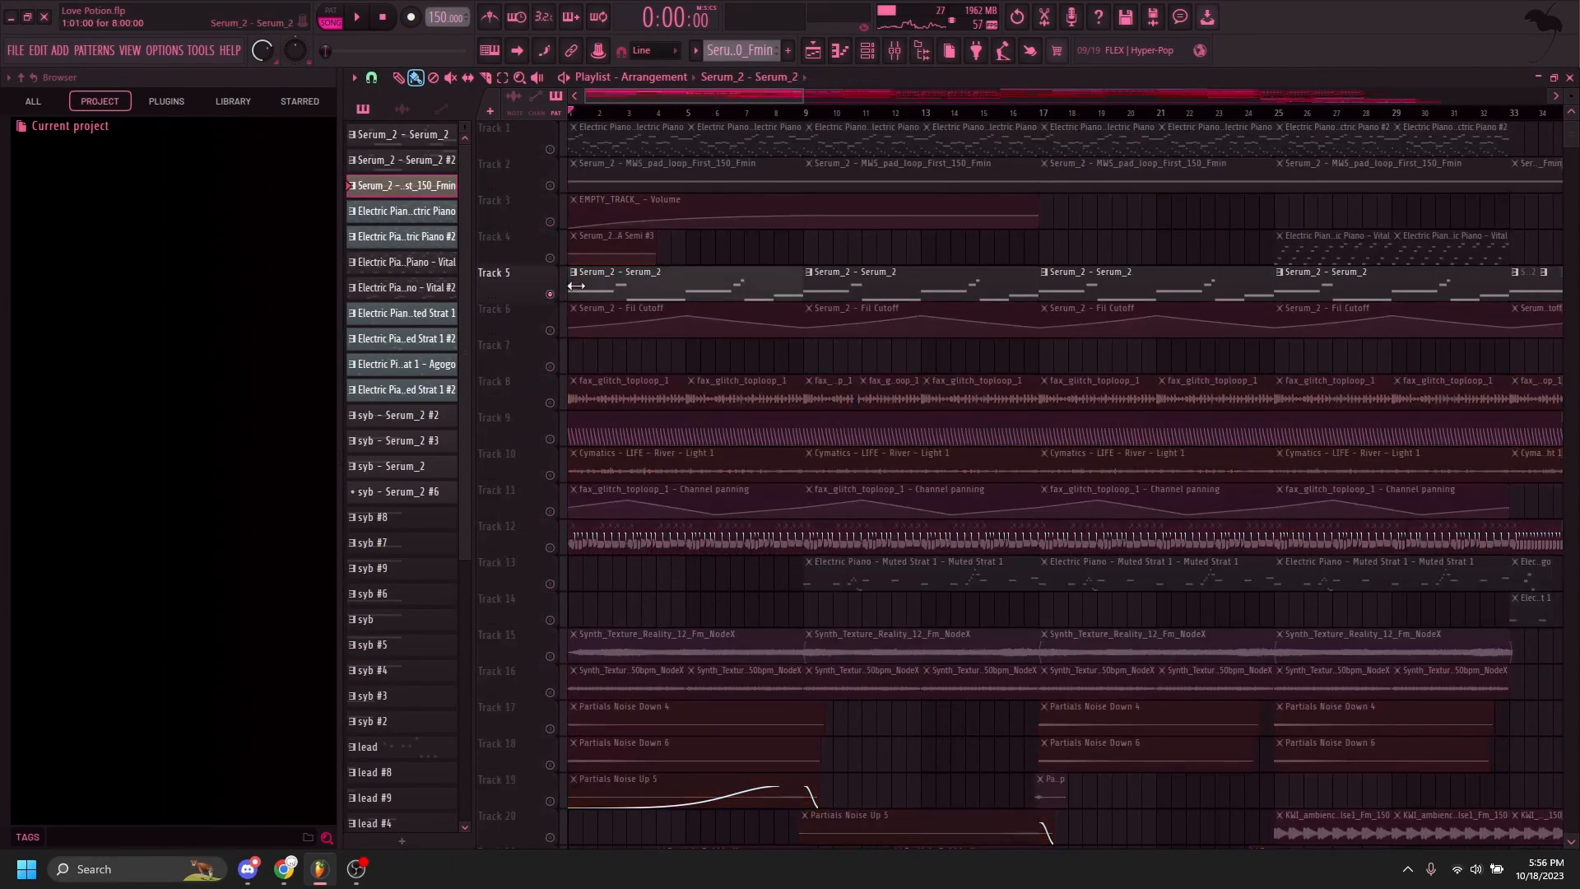
pyautogui.click(248, 868)
pyautogui.click(326, 870)
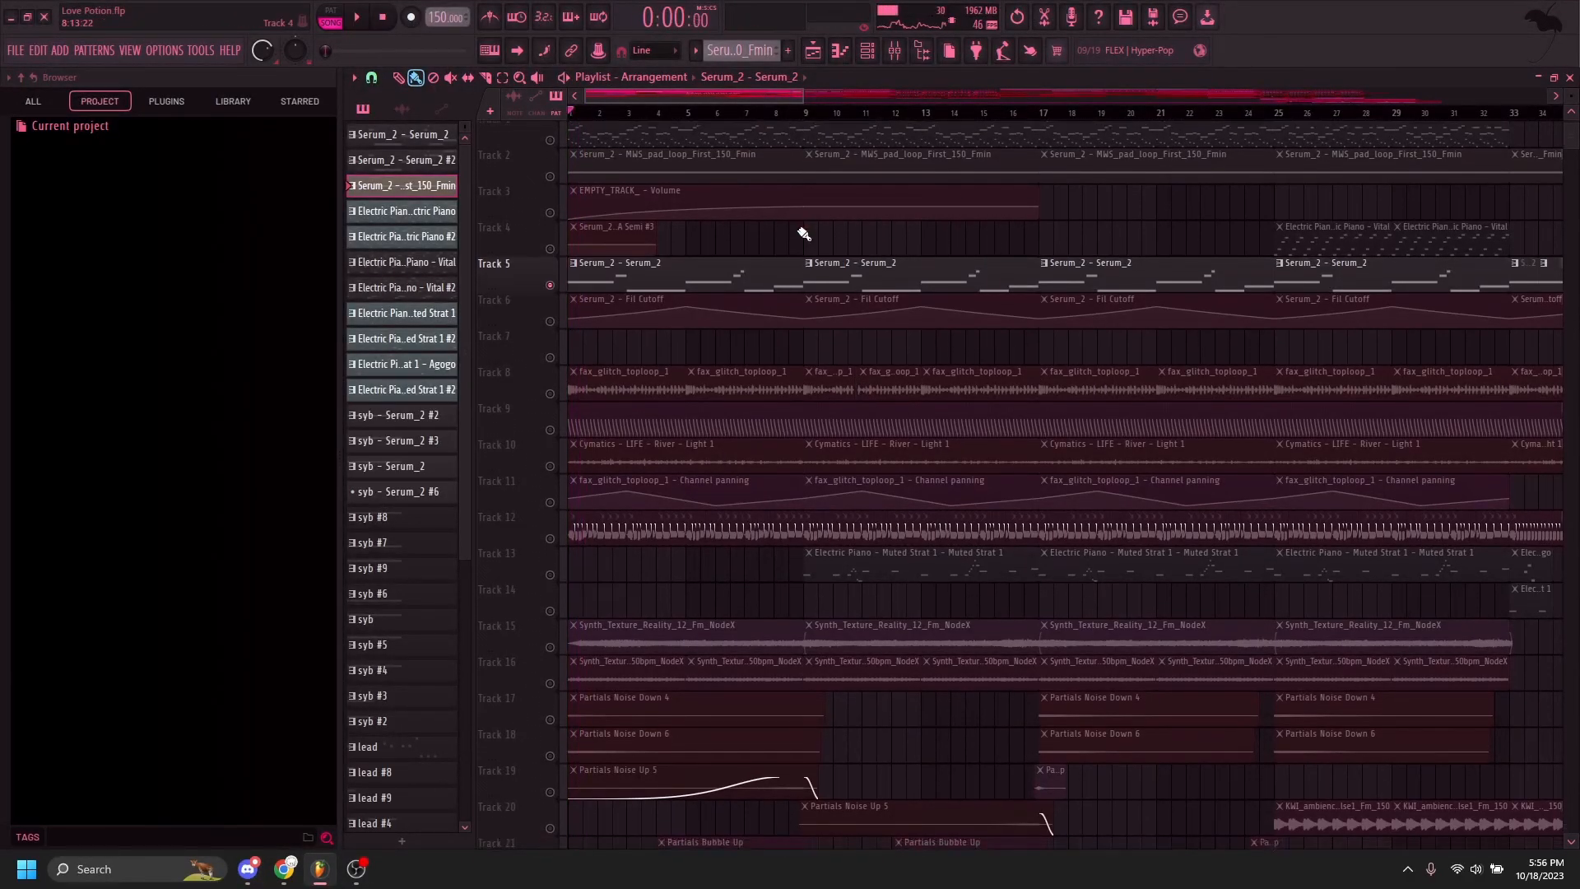
pyautogui.press('F9')
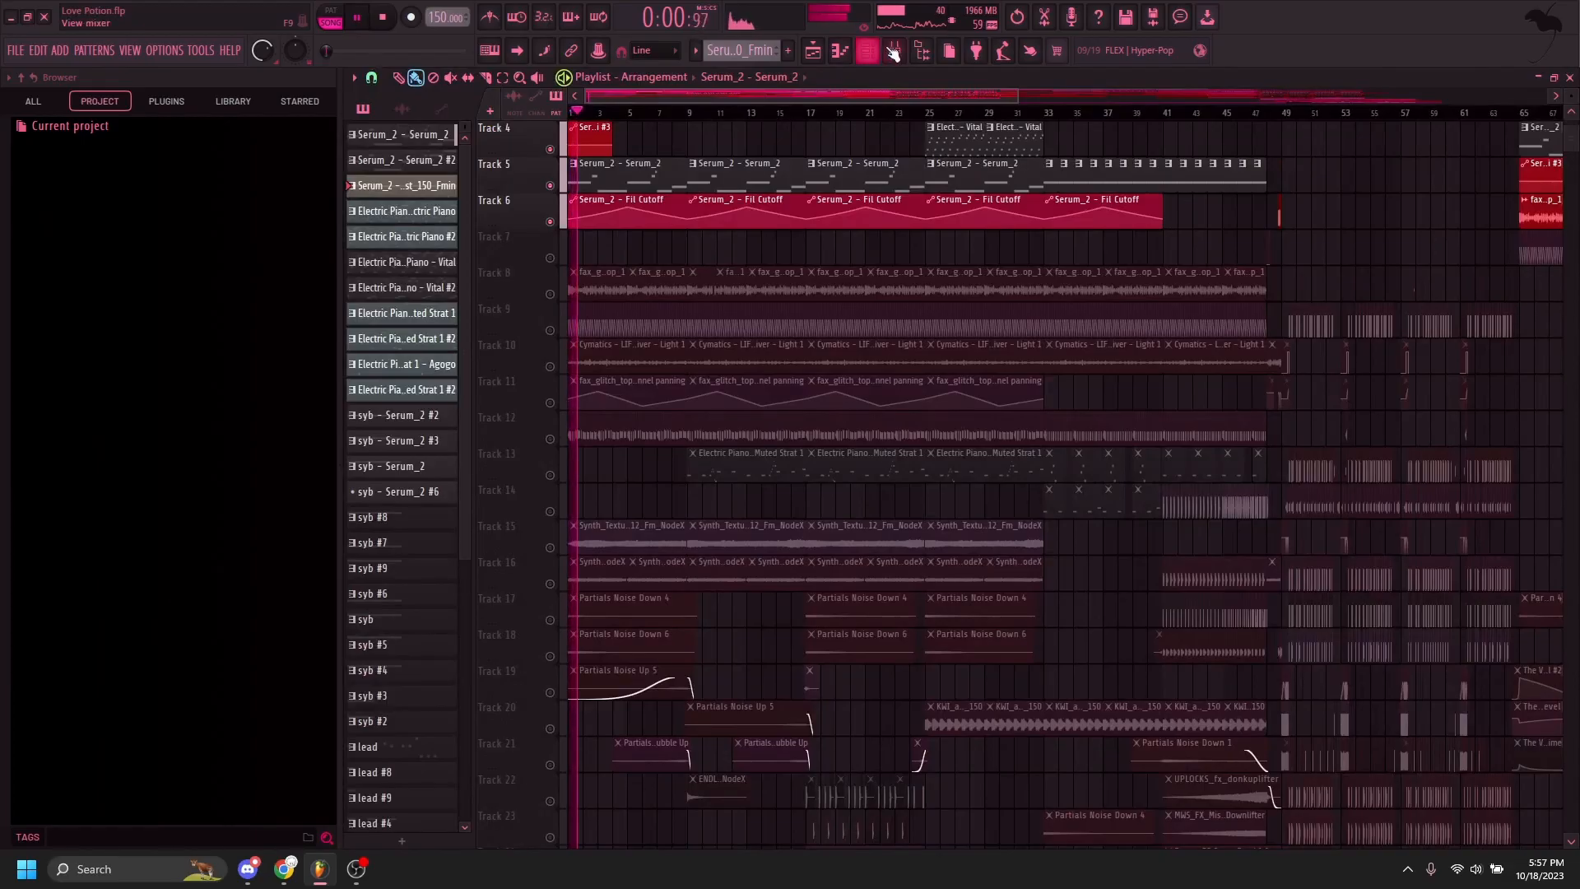
pyautogui.click(893, 51)
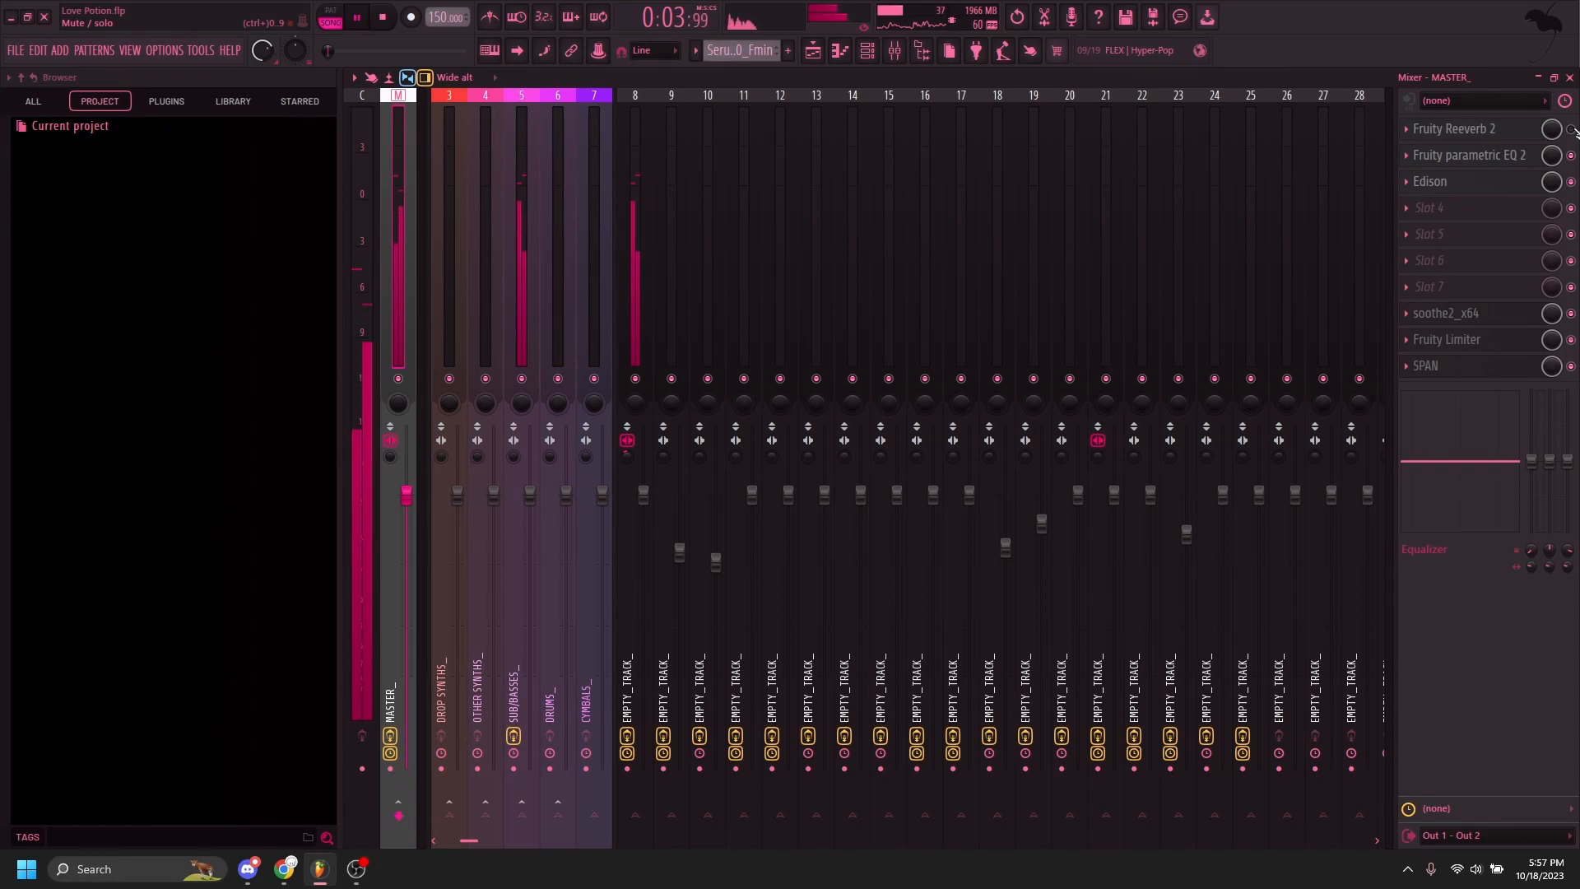
pyautogui.press('space')
# Step: Inspect the Sausage Fattener, OTT and Fruity parametric EQ 2 effects on Serum_2's mixer track 8
pyautogui.click(643, 182)
pyautogui.click(1506, 129)
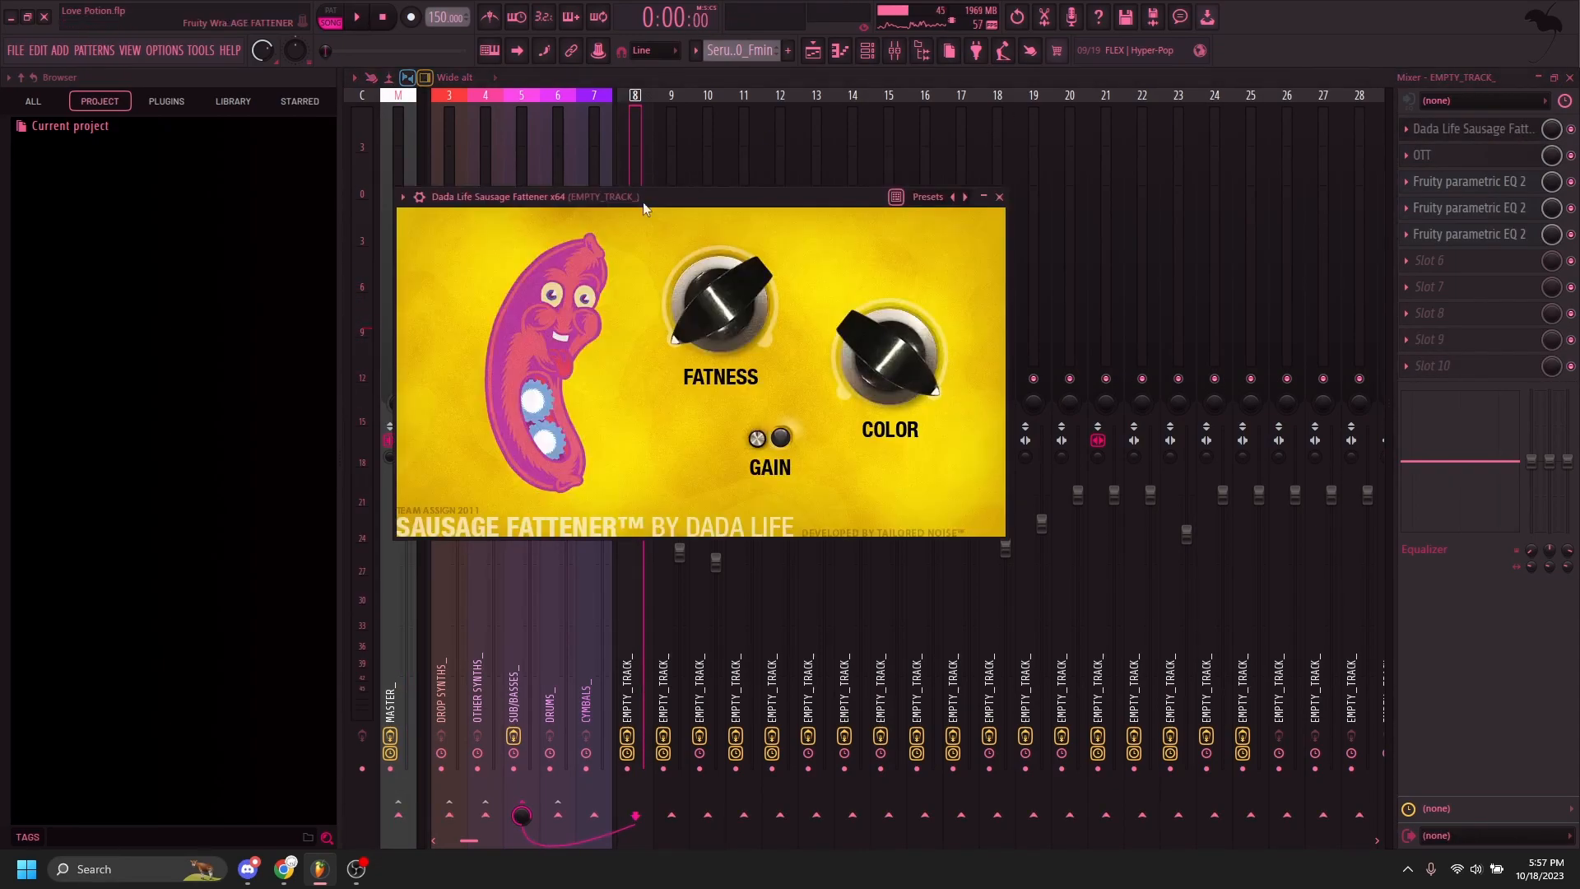
pyautogui.moveTo(644, 202); pyautogui.dragTo(661, 168)
pyautogui.click(1017, 164)
pyautogui.click(1467, 156)
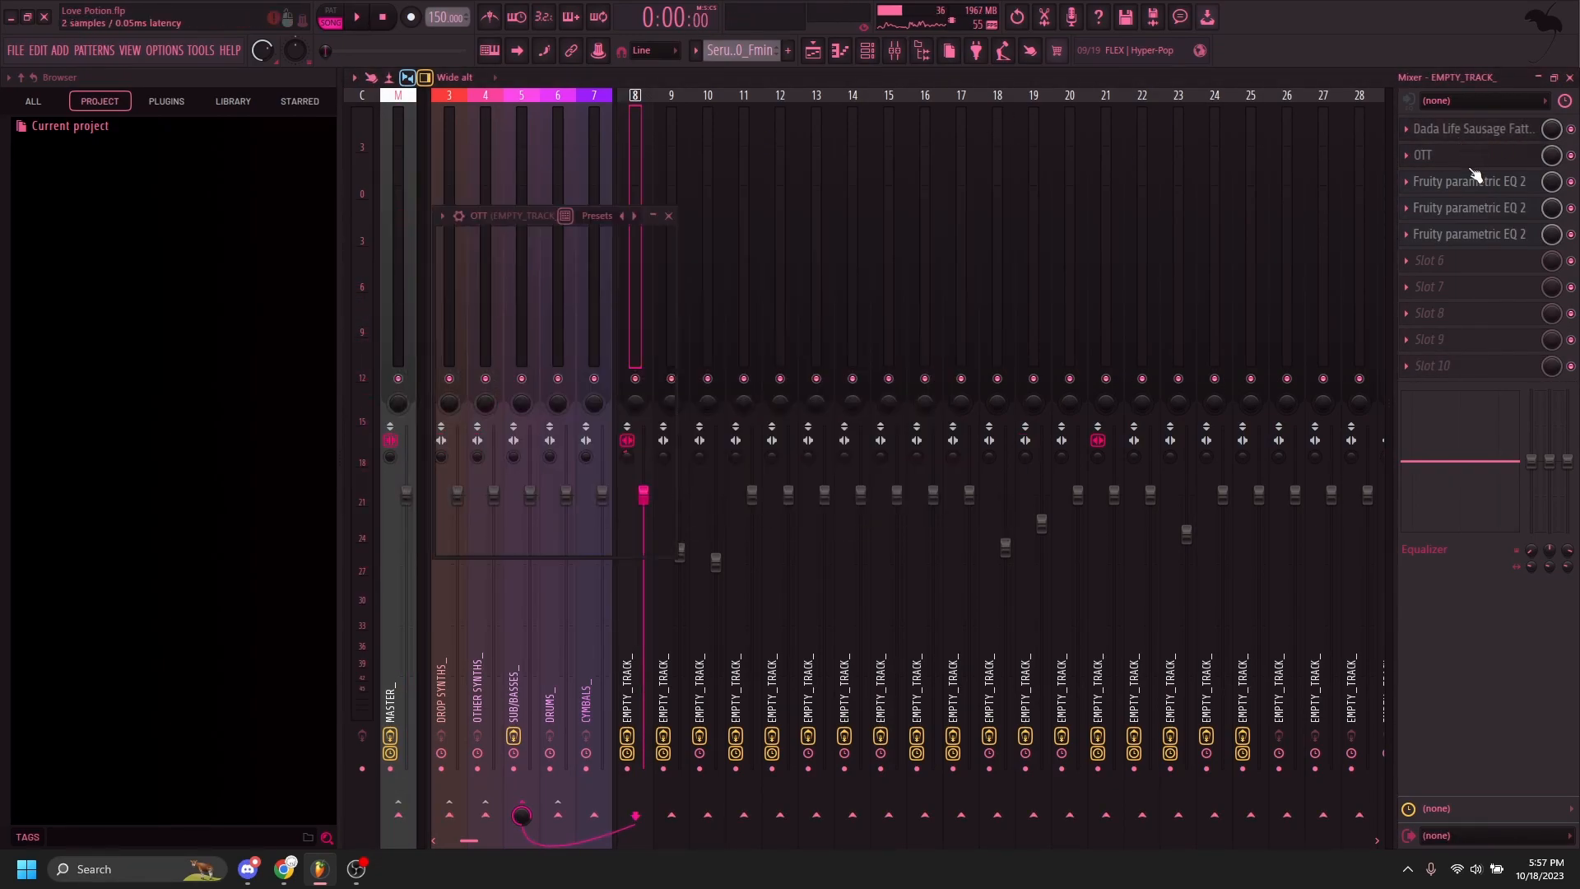
pyautogui.moveTo(532, 221); pyautogui.dragTo(645, 199)
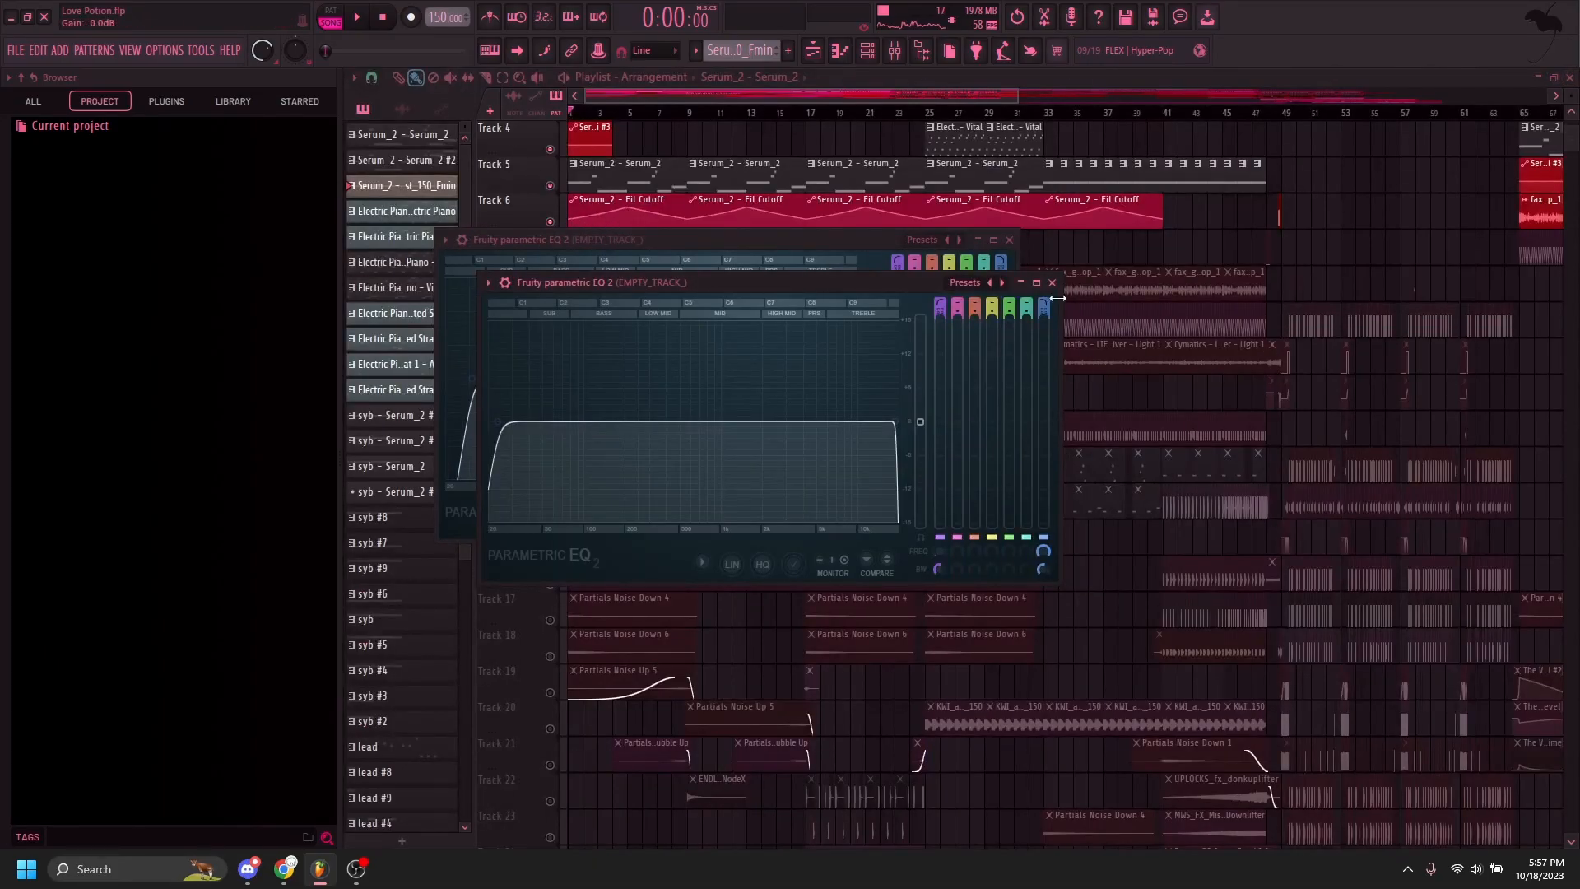
pyautogui.click(1052, 282)
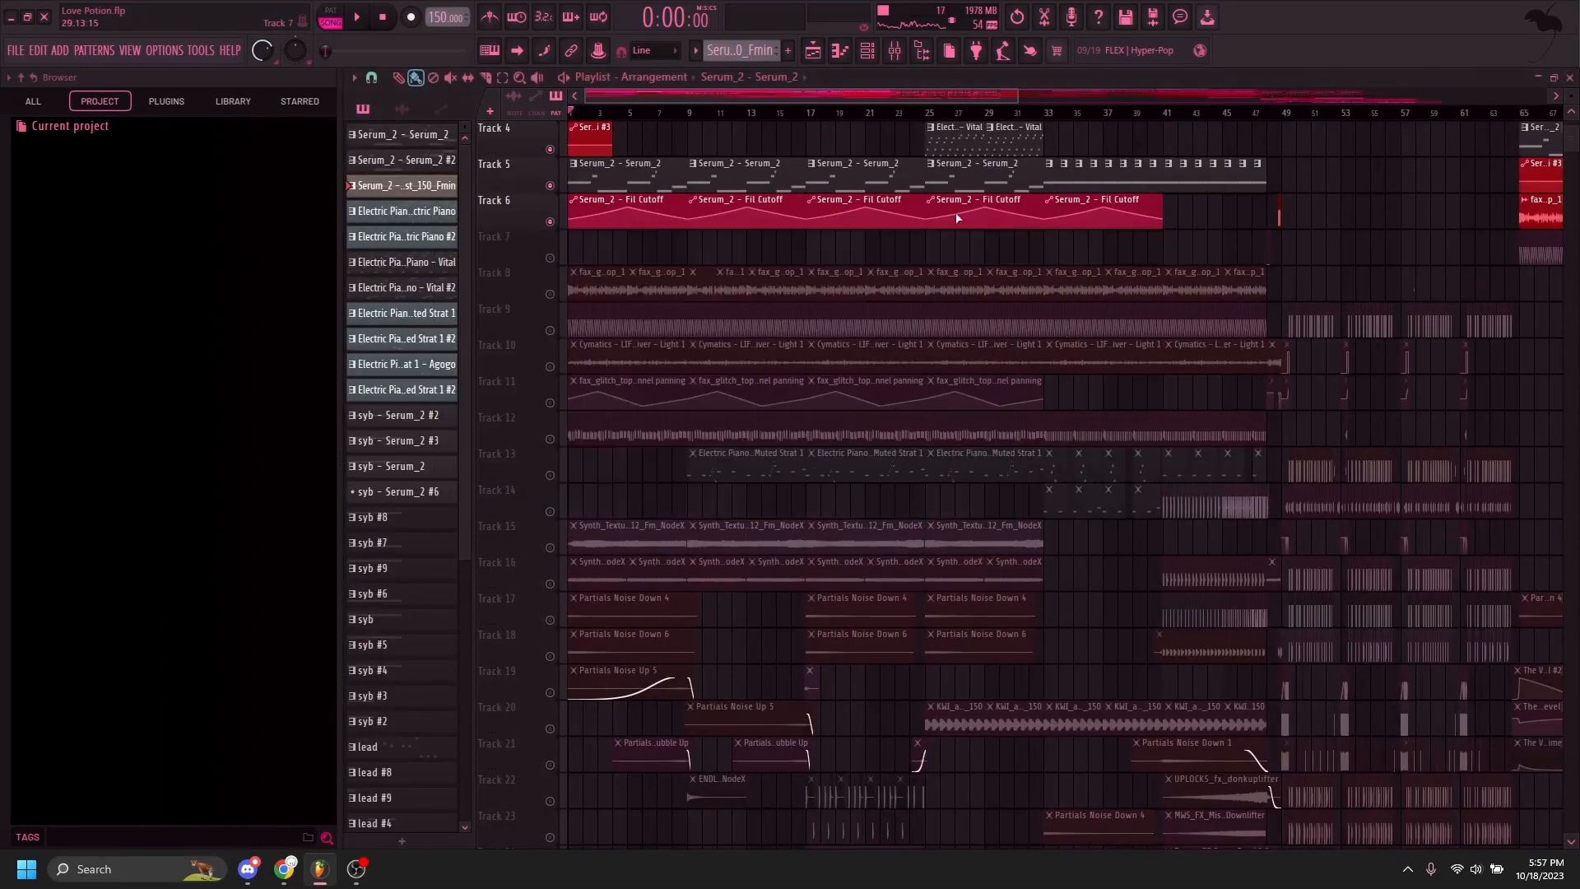
# Step: Solo the fax_glitch_toploop_1 clips on Track 8 and play them while viewing their mixer track 11
pyautogui.click(555, 188)
pyautogui.scroll(3, 930, 247)
pyautogui.click(927, 112)
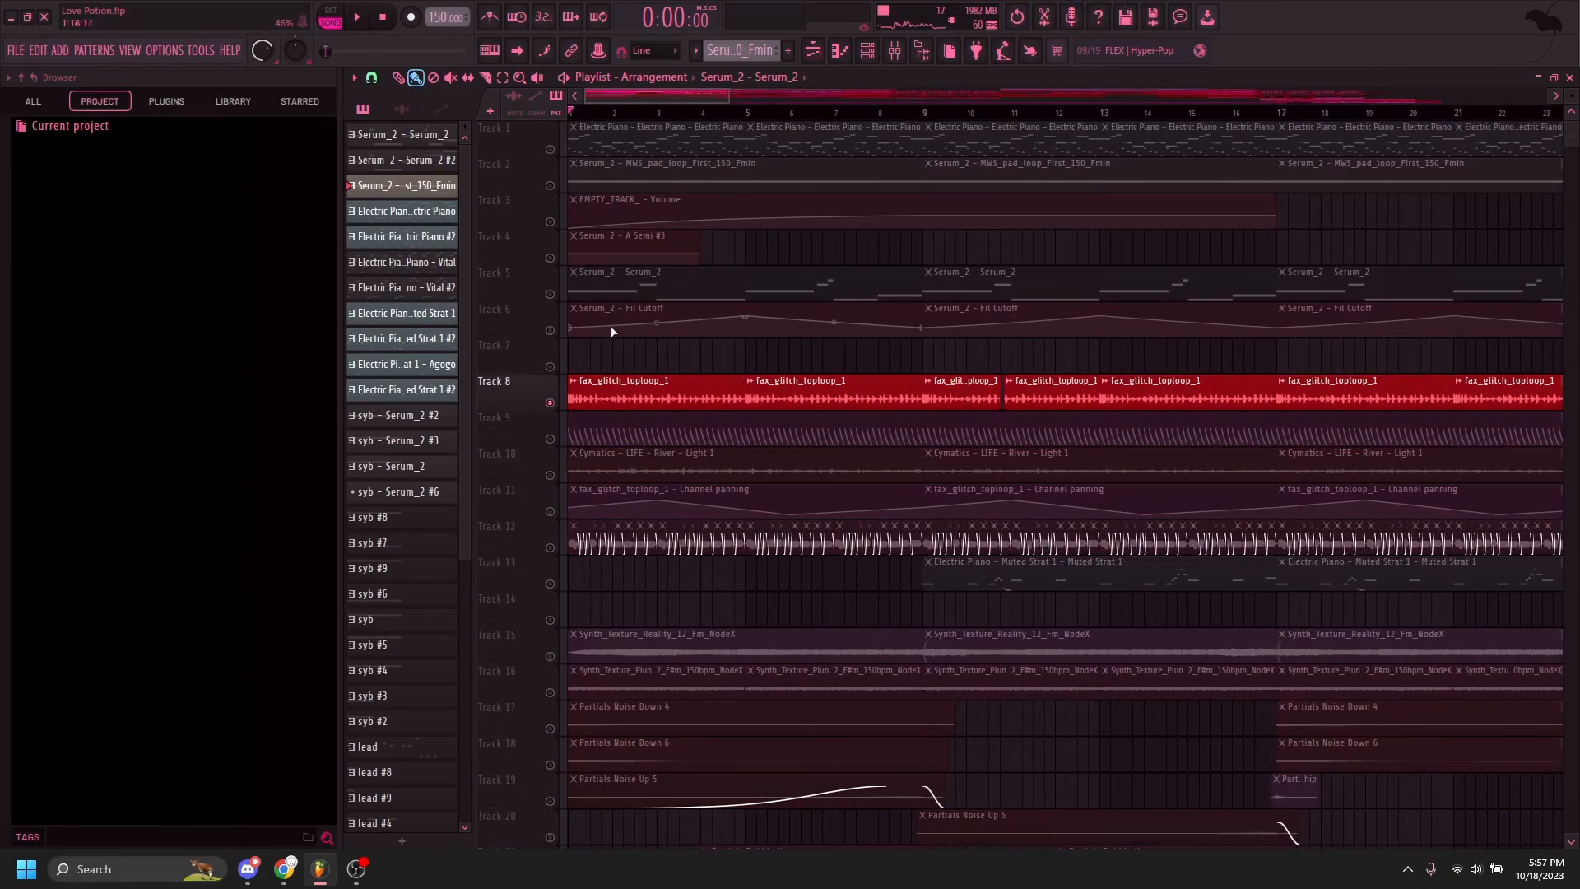
pyautogui.press('F9')
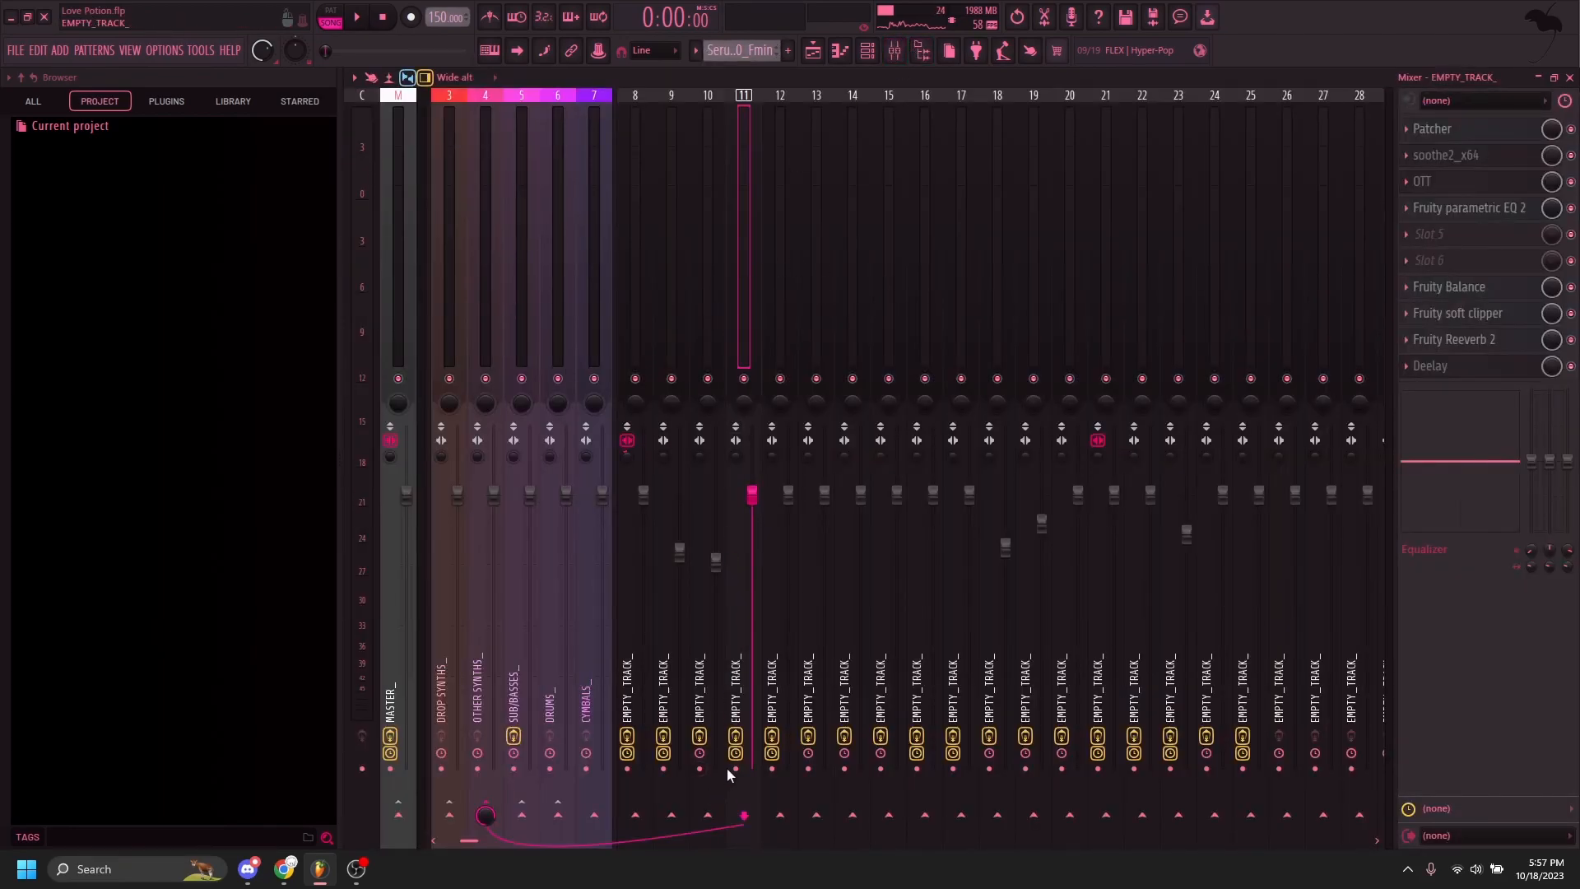
pyautogui.press('space')
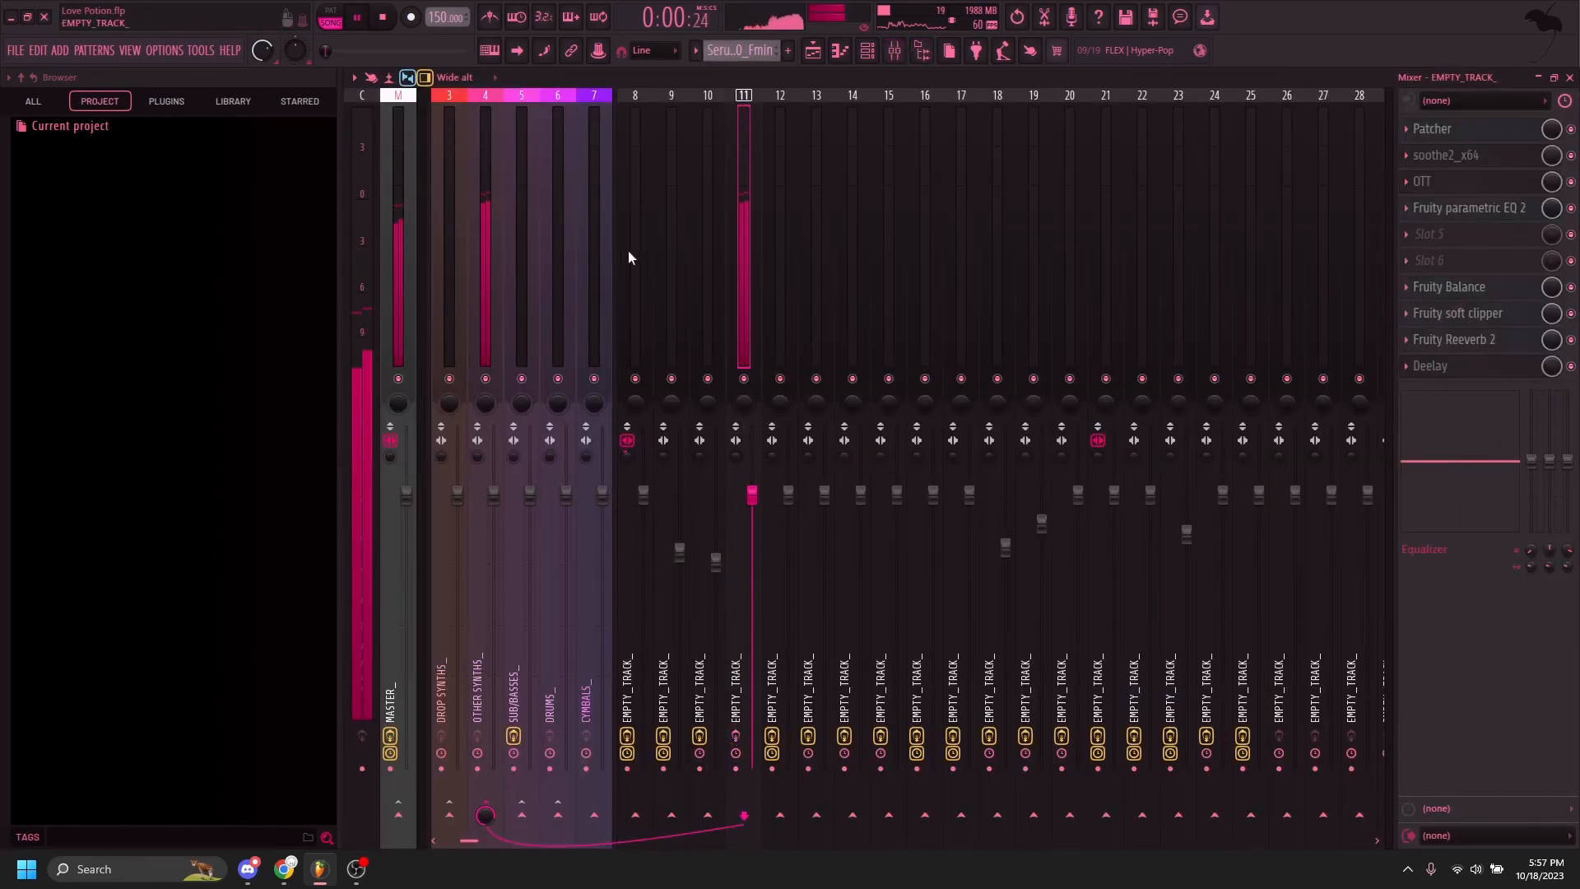
# Step: Stop playback and open the channel settings of the fax_glitch_toploop_1 clip on Track 8
pyautogui.click(1570, 77)
pyautogui.press('space')
pyautogui.scroll(-3, 1127, 271)
pyautogui.doubleClick(1127, 276)
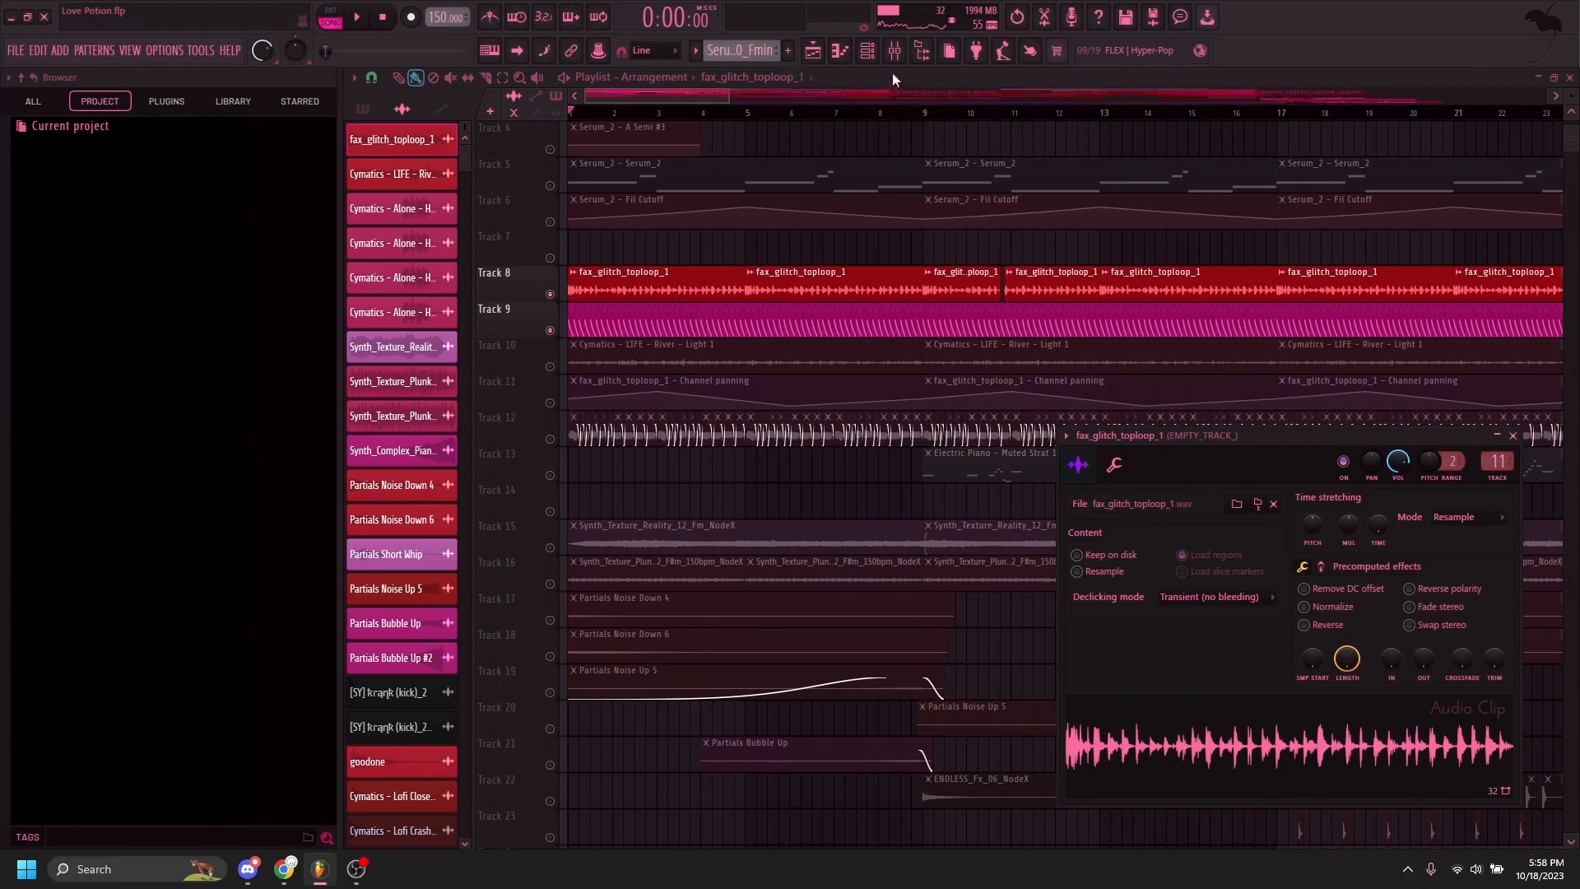
# Step: Bypass every effect except Patcher on mixer track 11 and inspect Patcher's two Fruity Parametric EQ 2 modules
pyautogui.press('F9')
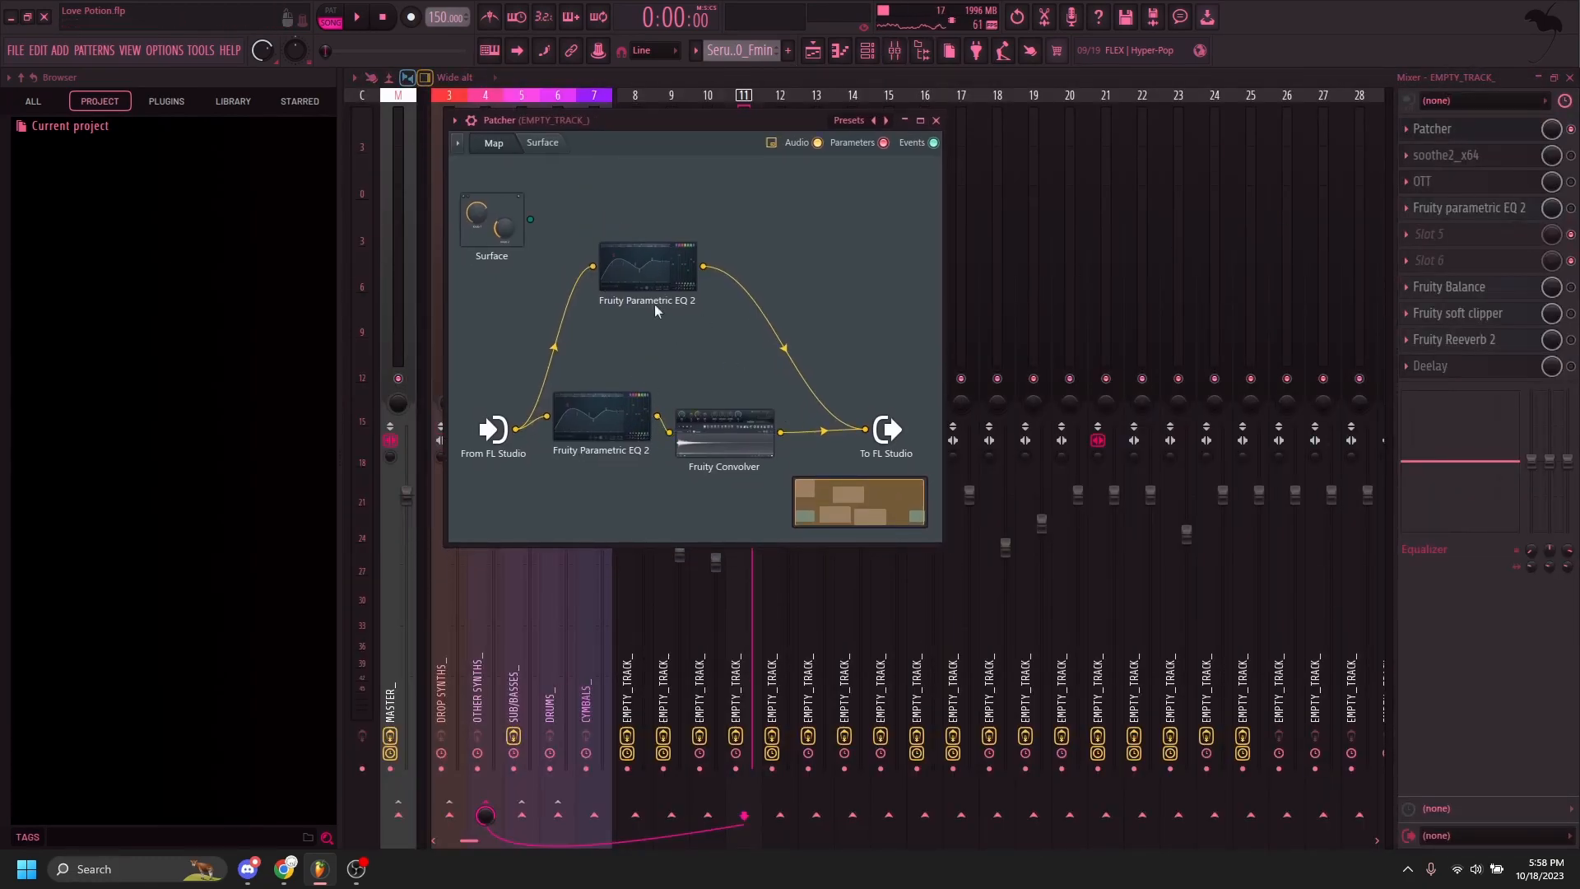
pyautogui.doubleClick(638, 275)
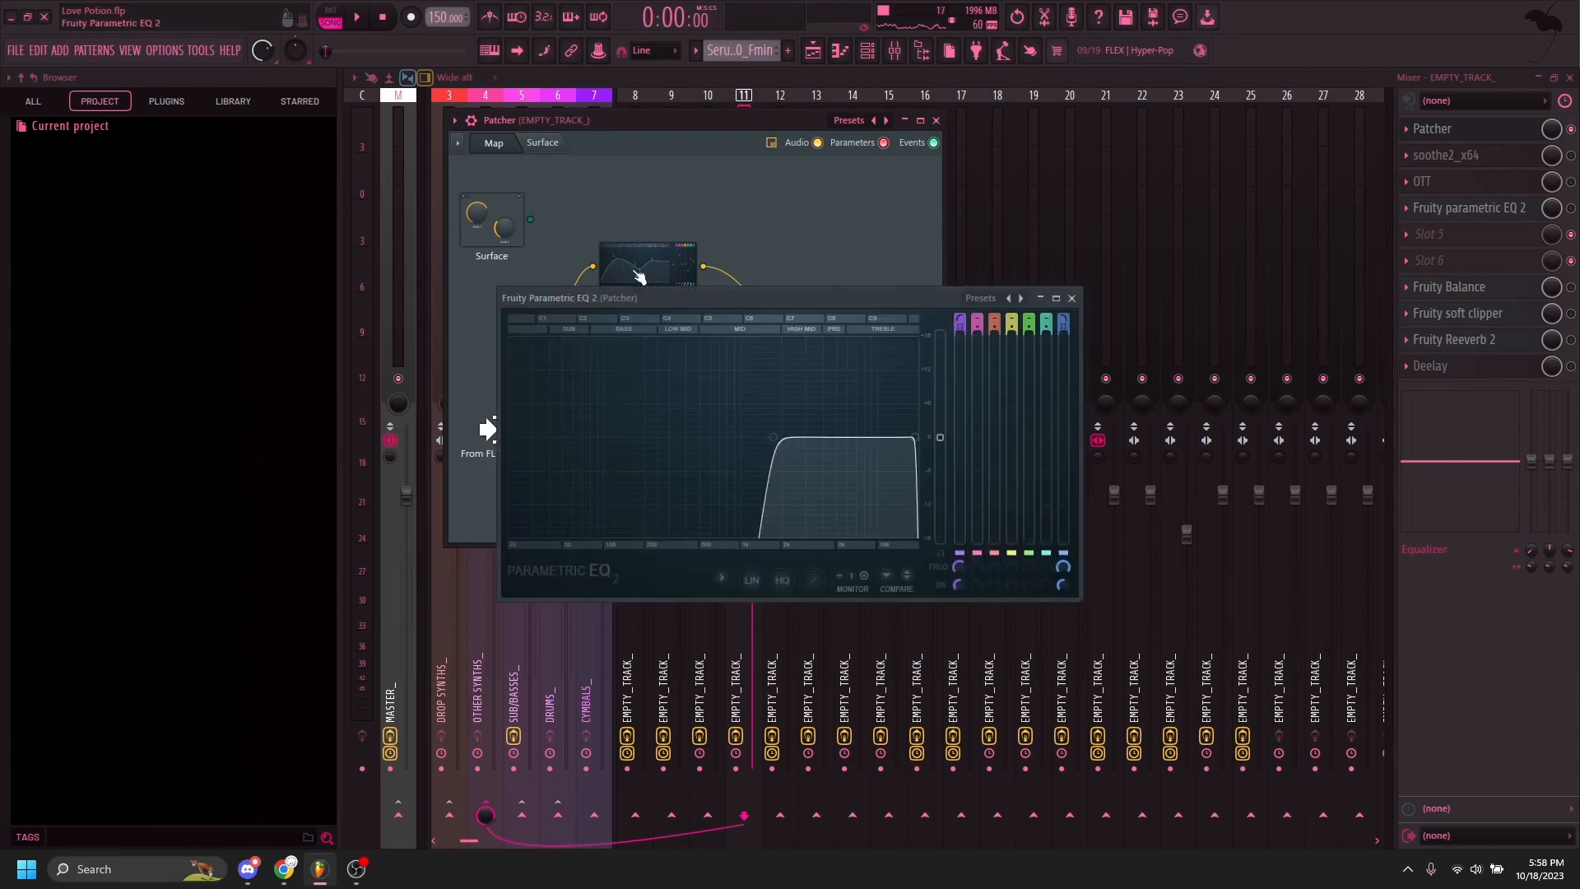
pyautogui.moveTo(763, 302)
pyautogui.mouseDown()
pyautogui.moveTo(742, 270)
pyautogui.moveTo(785, 306)
pyautogui.mouseUp()
pyautogui.click(1052, 265)
pyautogui.doubleClick(567, 421)
pyautogui.click(1052, 295)
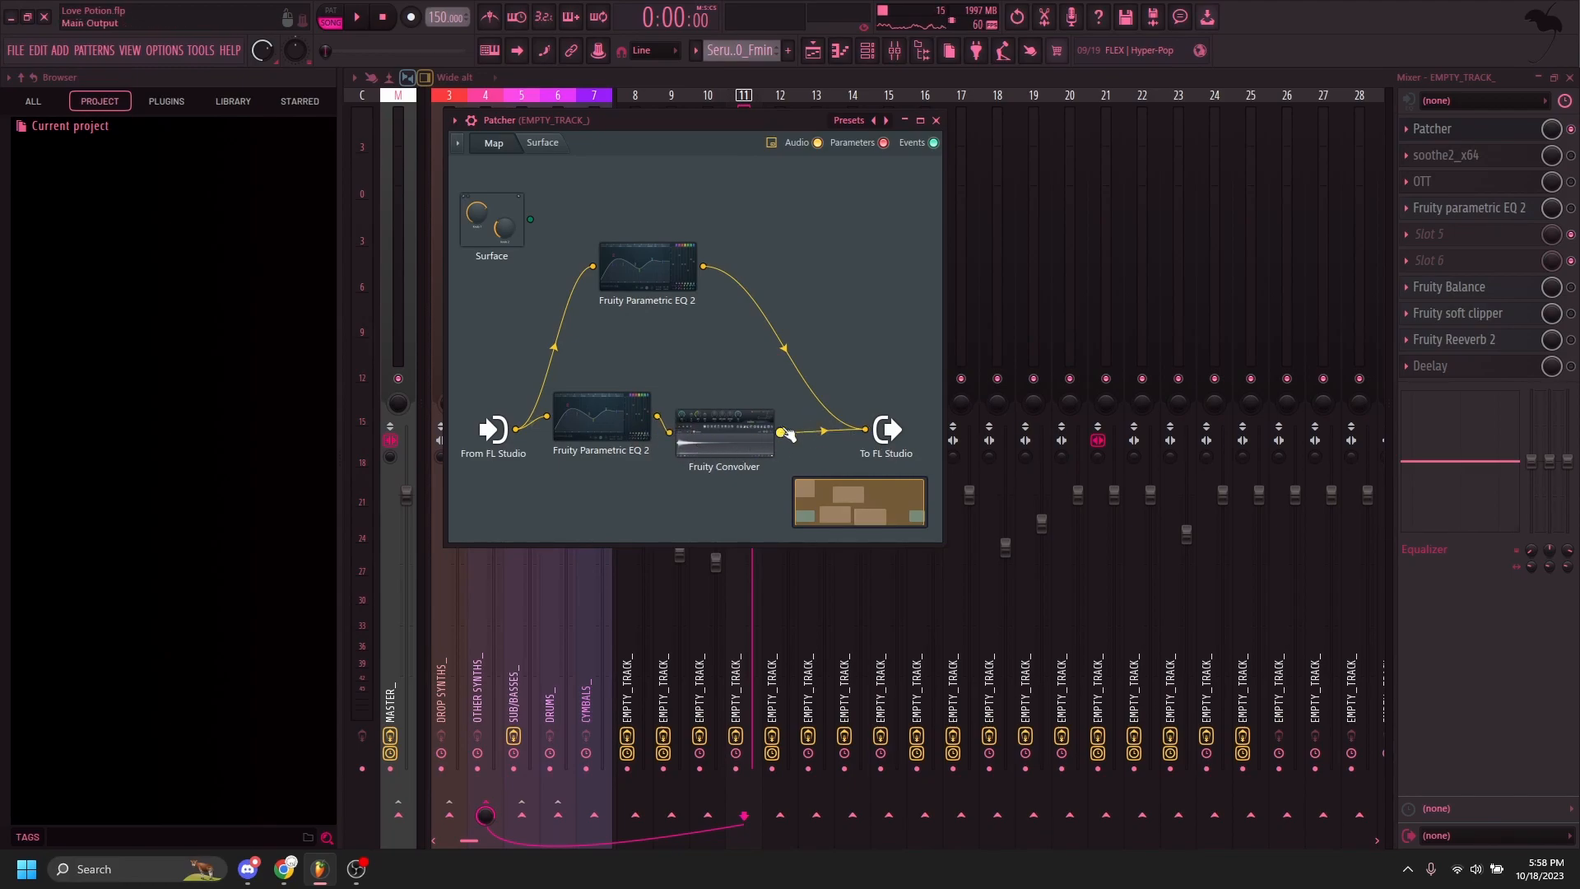
# Step: Align the Fruity Convolver module with the lower EQ in Patcher and check the upper Fruity Parametric EQ 2 again
pyautogui.moveTo(741, 432); pyautogui.dragTo(744, 414)
pyautogui.doubleClick(724, 420)
pyautogui.doubleClick(648, 268)
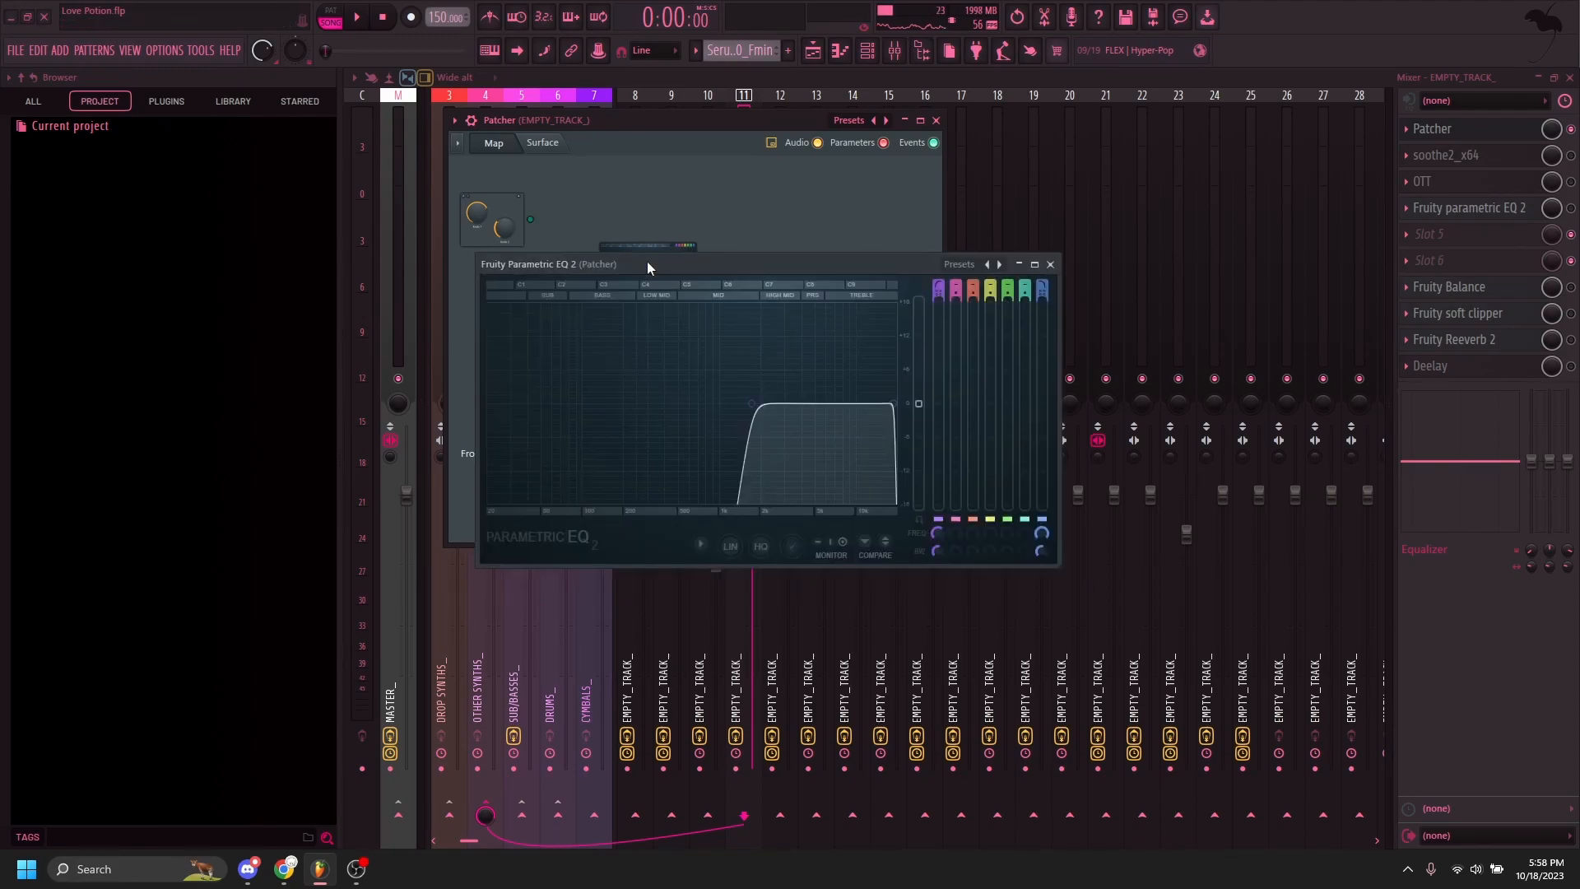
pyautogui.click(1051, 265)
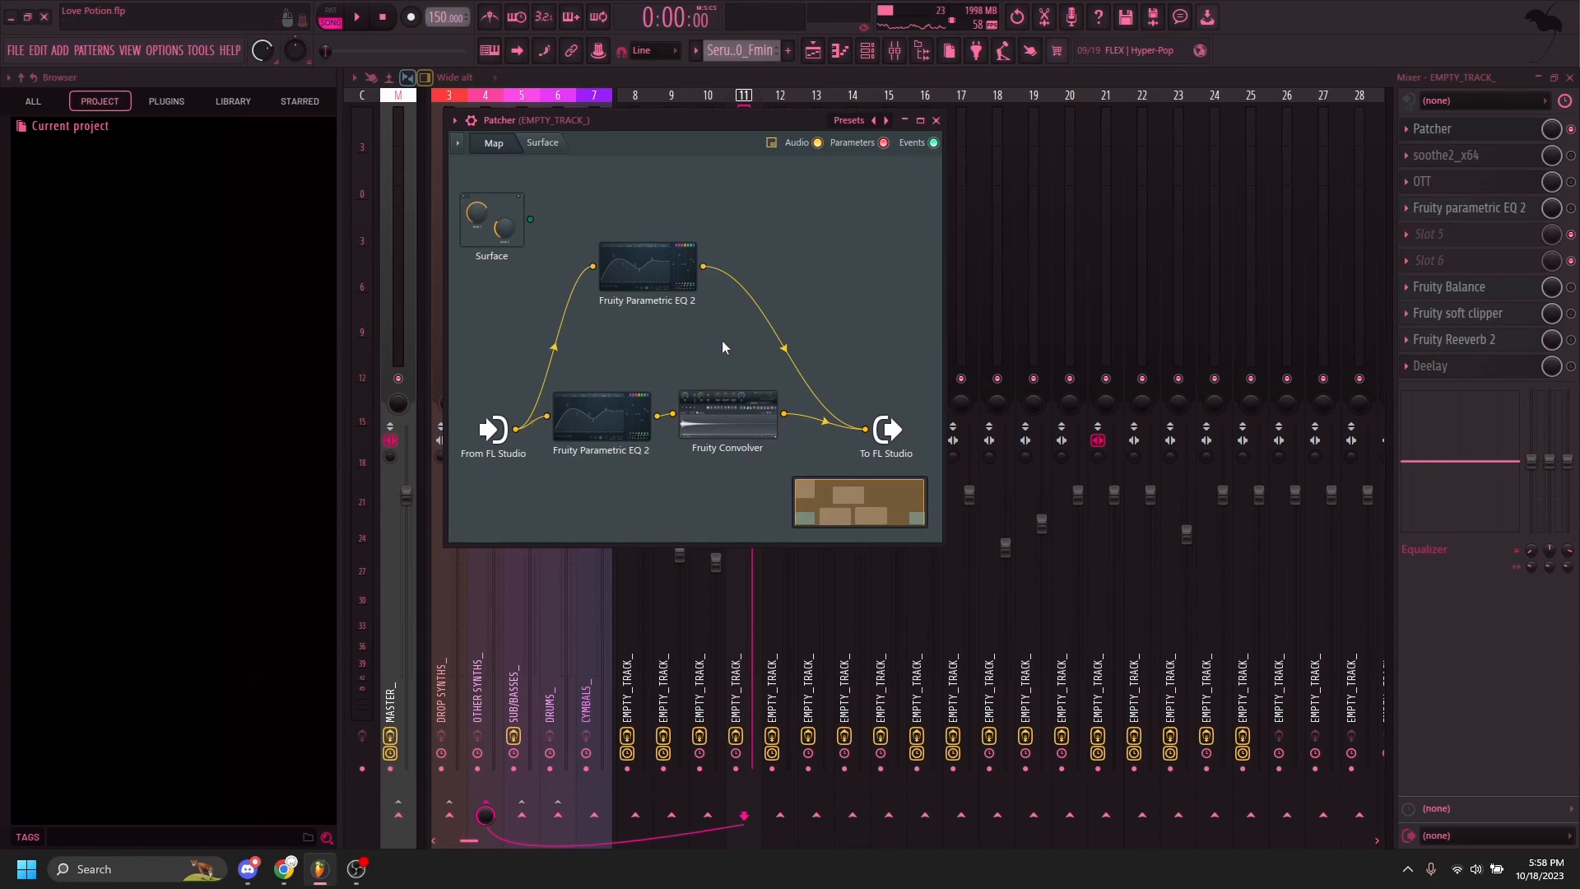
# Step: Close Patcher and briefly play the glitch top loop with only that effect enabled
pyautogui.click(937, 121)
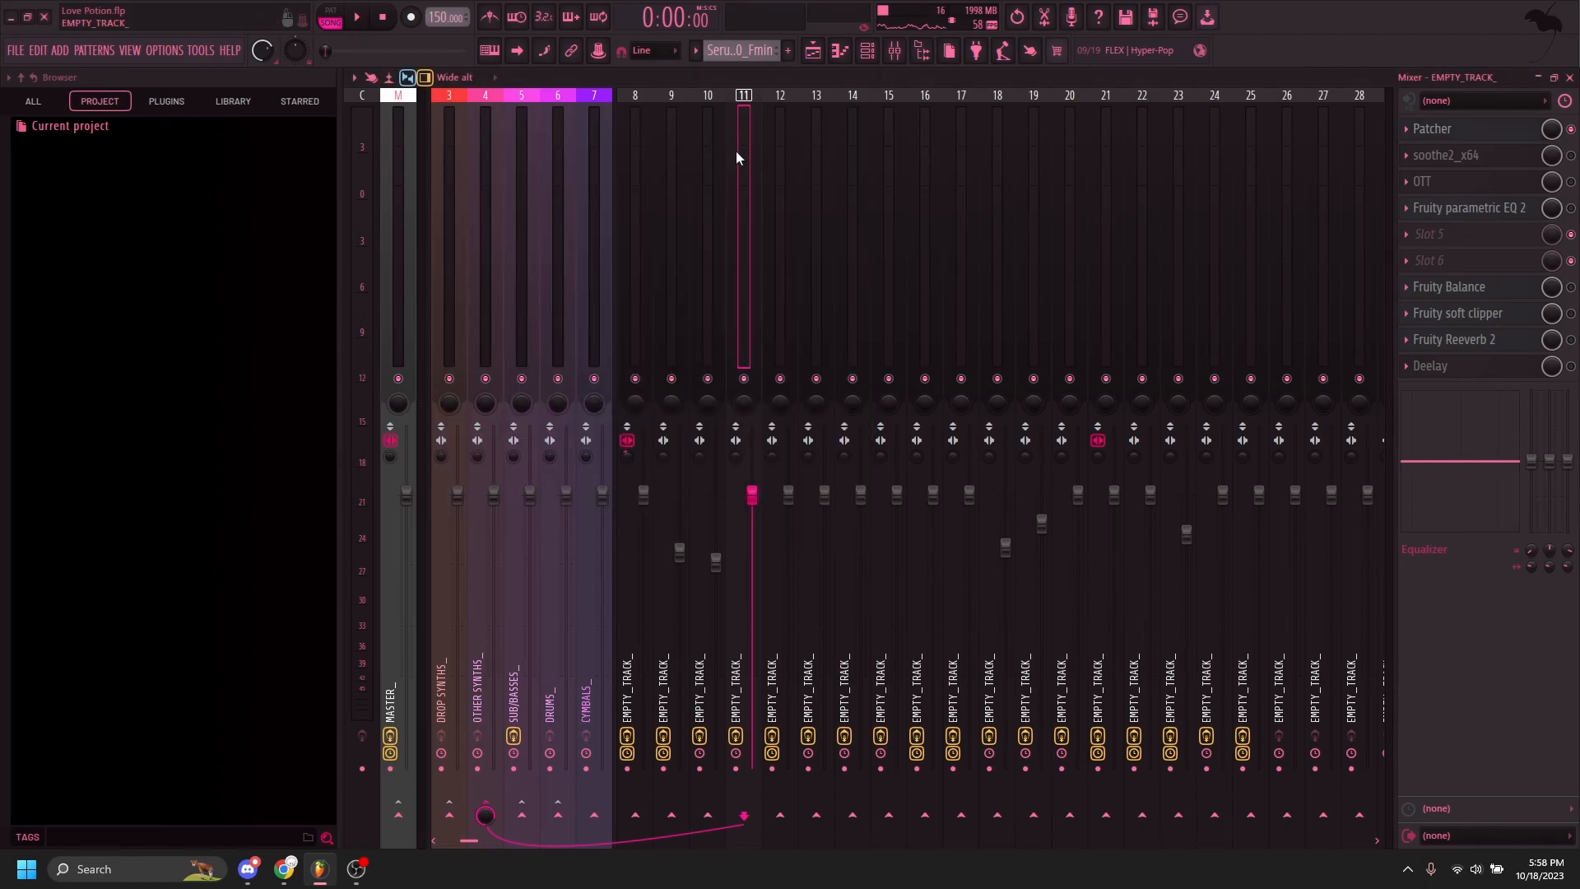
pyautogui.click(362, 20)
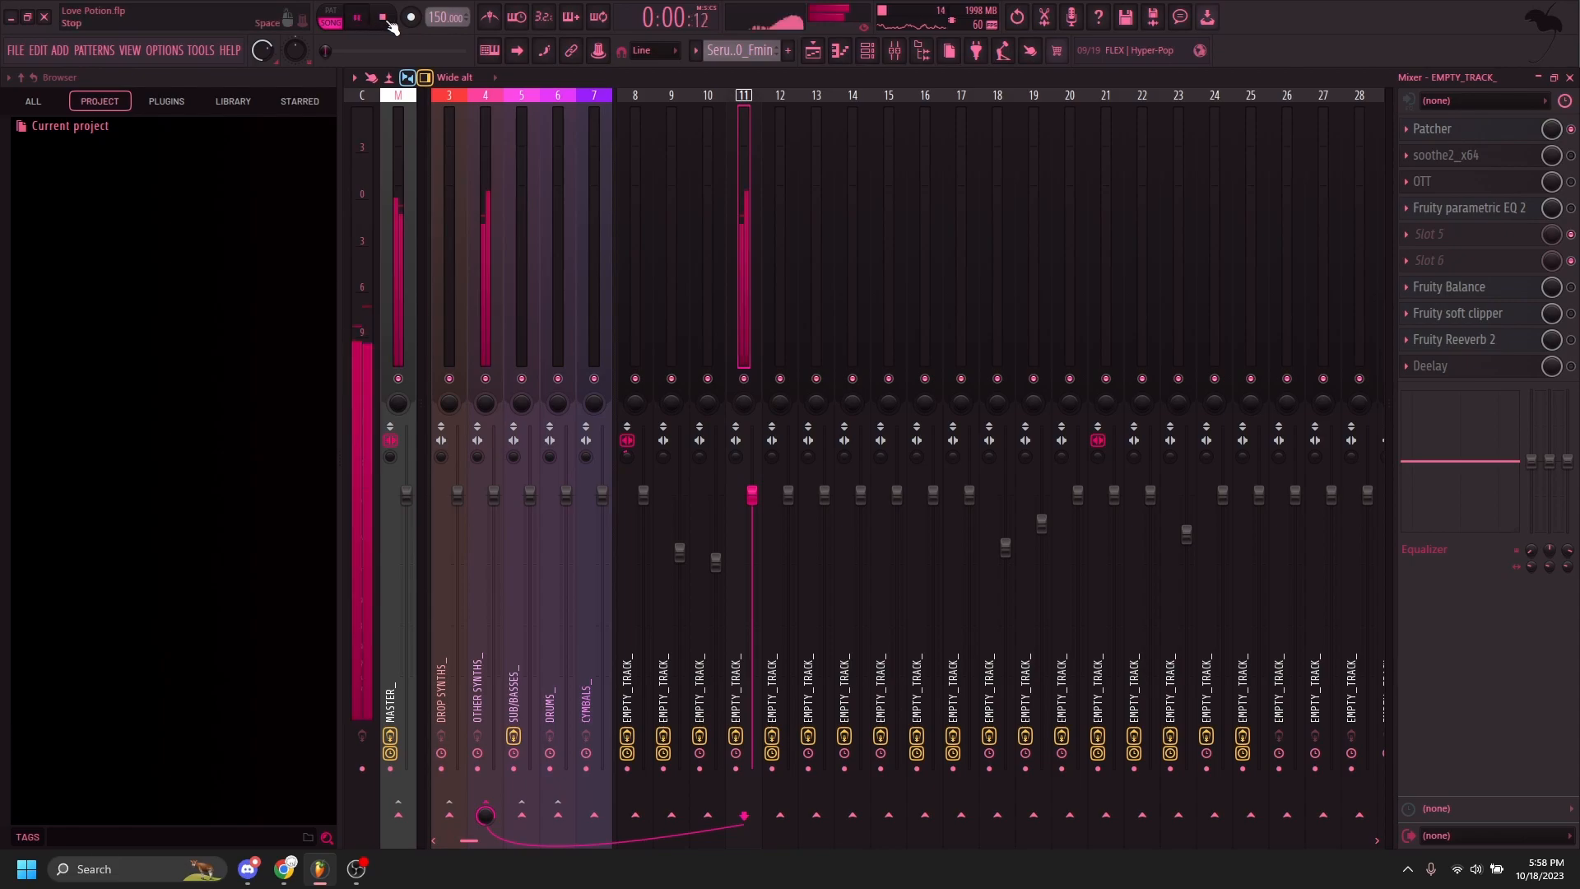
pyautogui.click(394, 22)
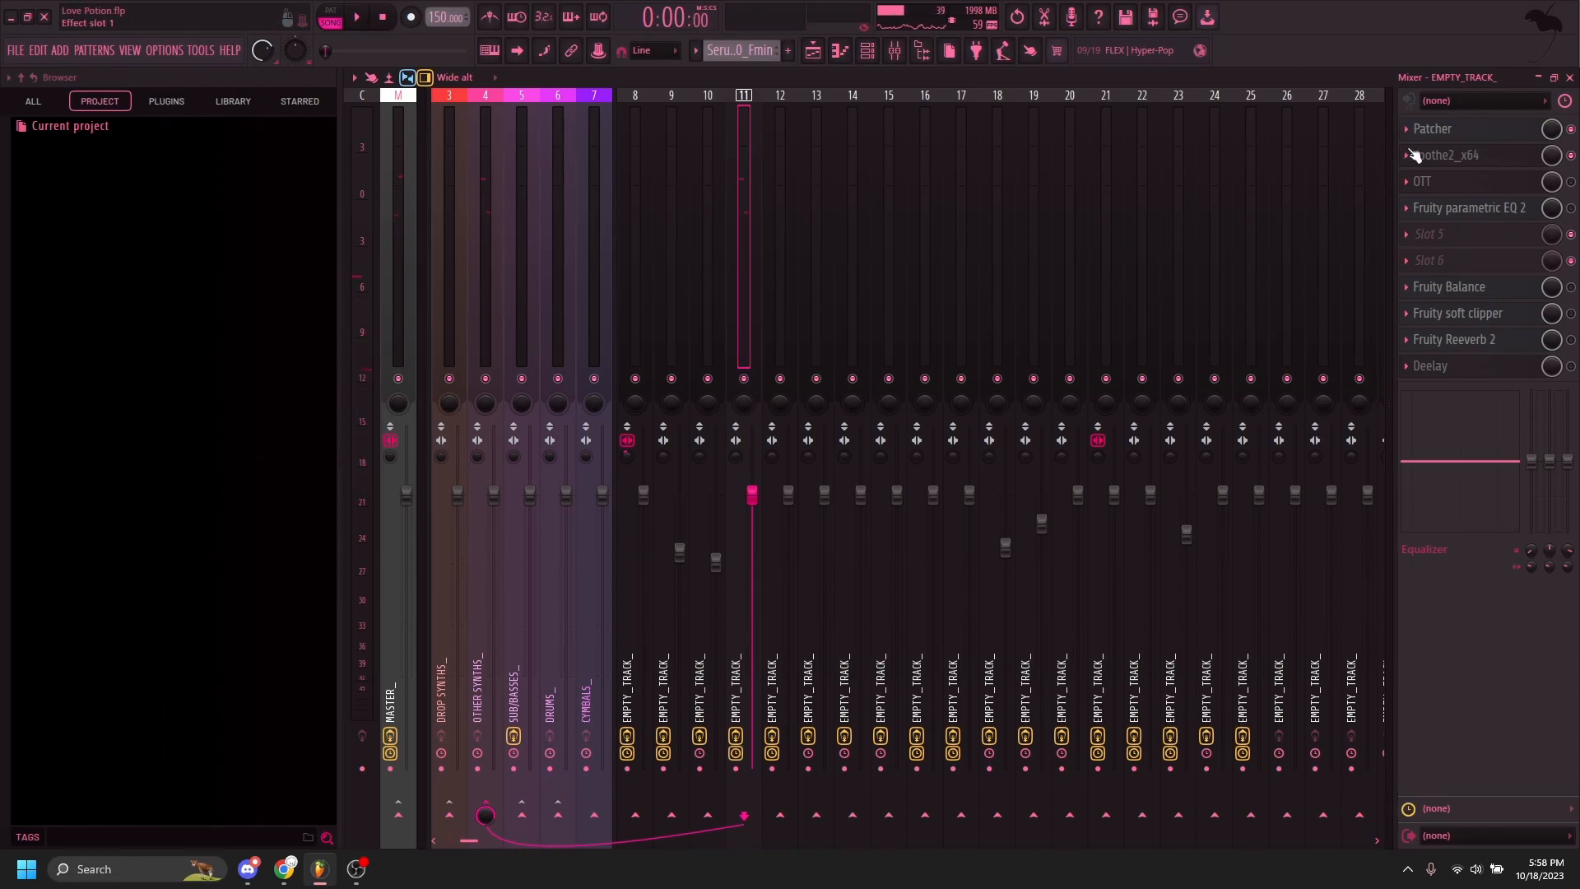
# Step: Inspect soothe2 on mixer track 11, play the glitch top loop briefly through it and close it
pyautogui.click(1449, 156)
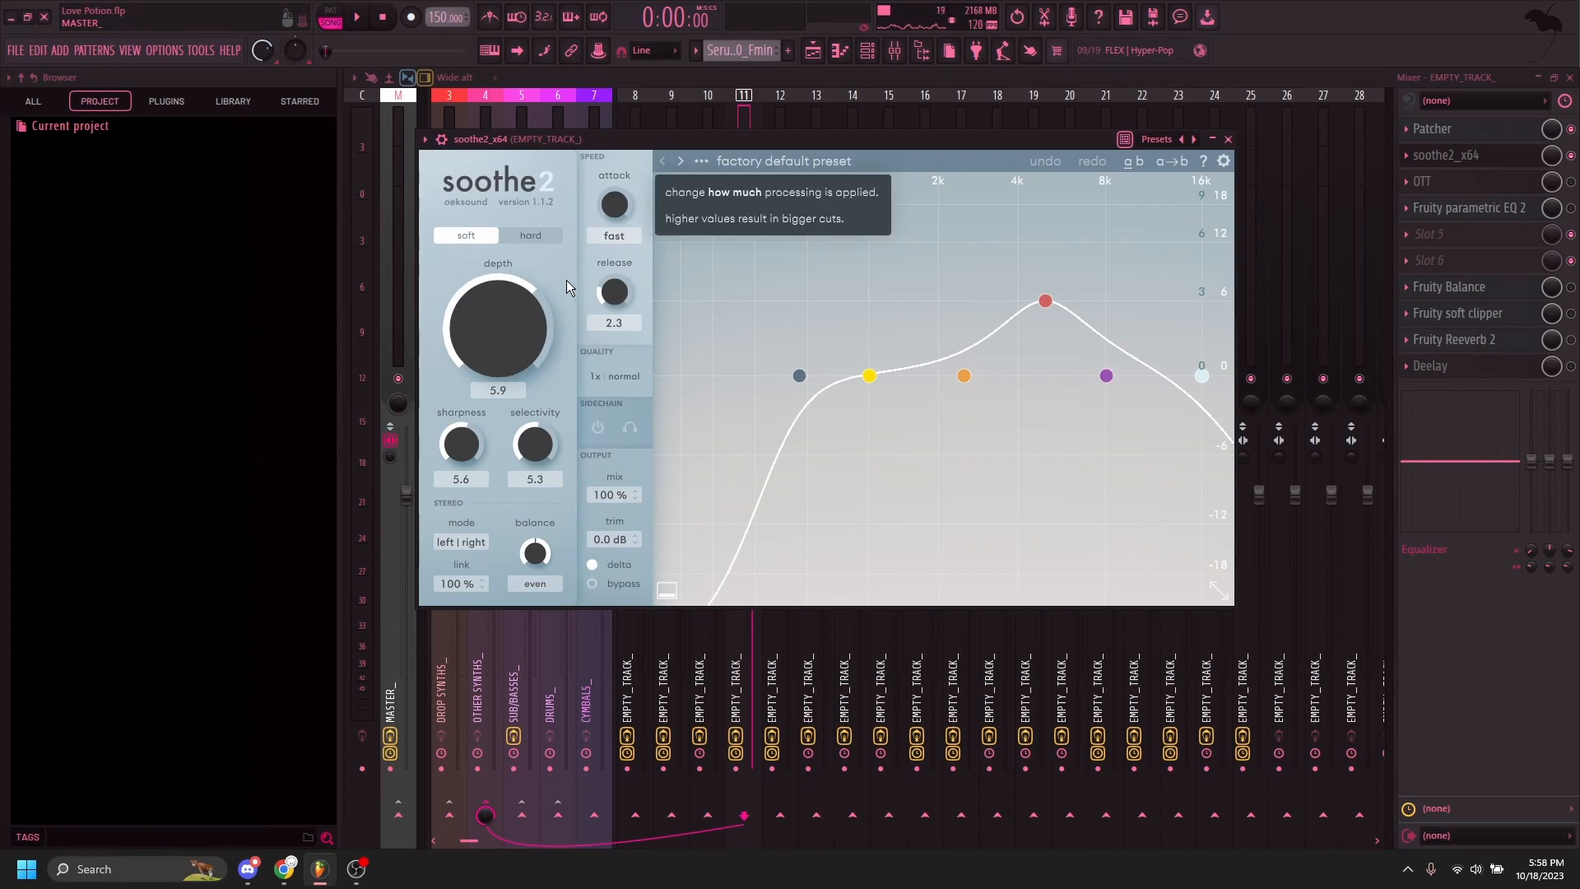
pyautogui.moveTo(626, 130); pyautogui.dragTo(626, 121)
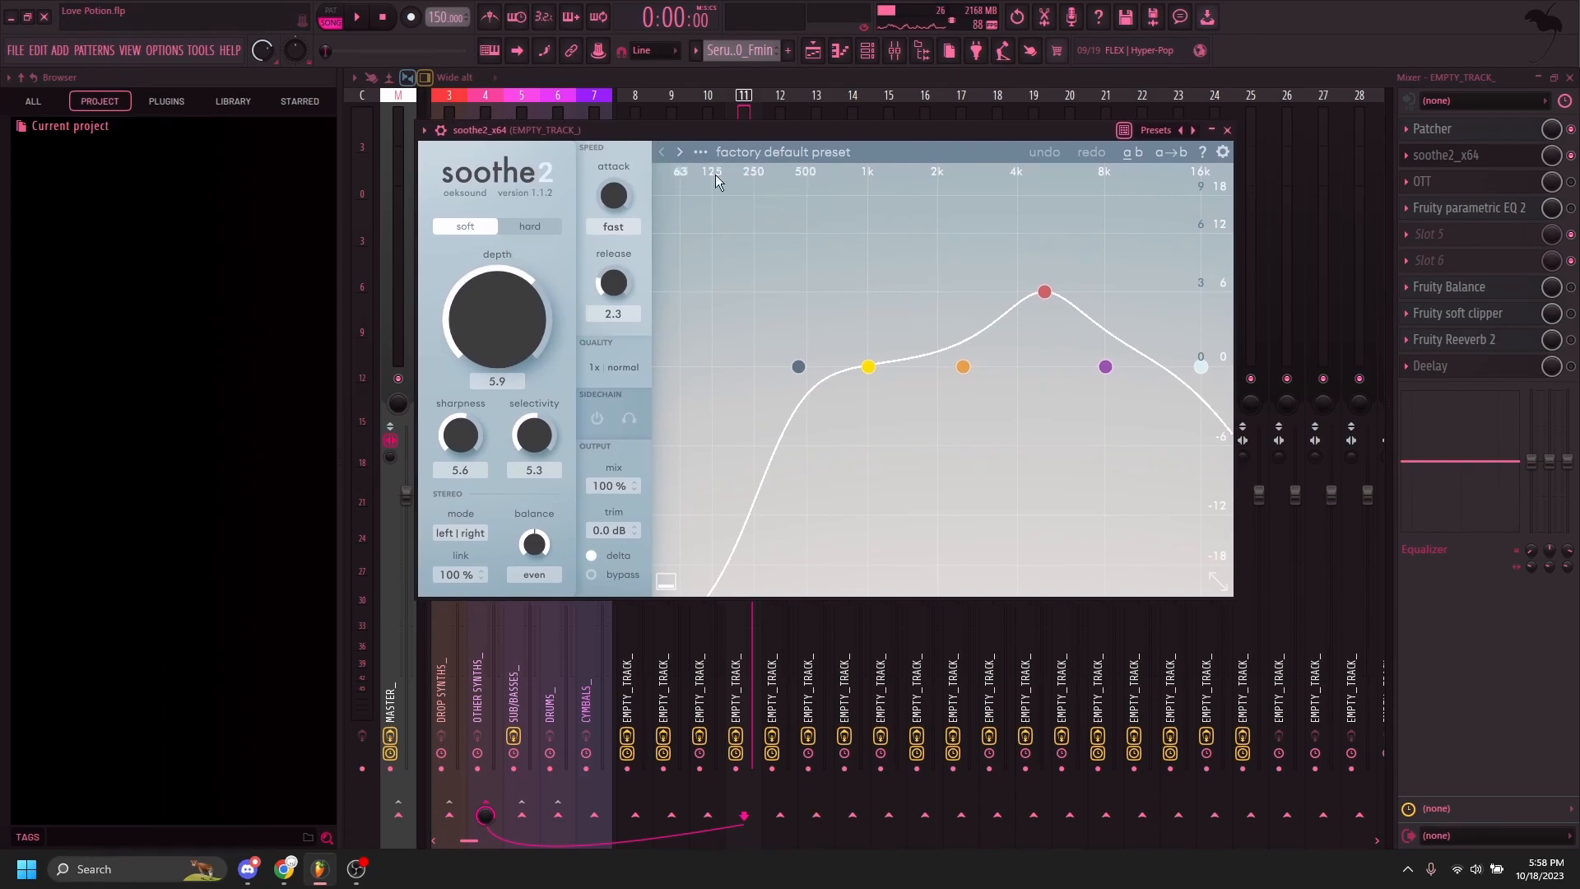
pyautogui.click(356, 17)
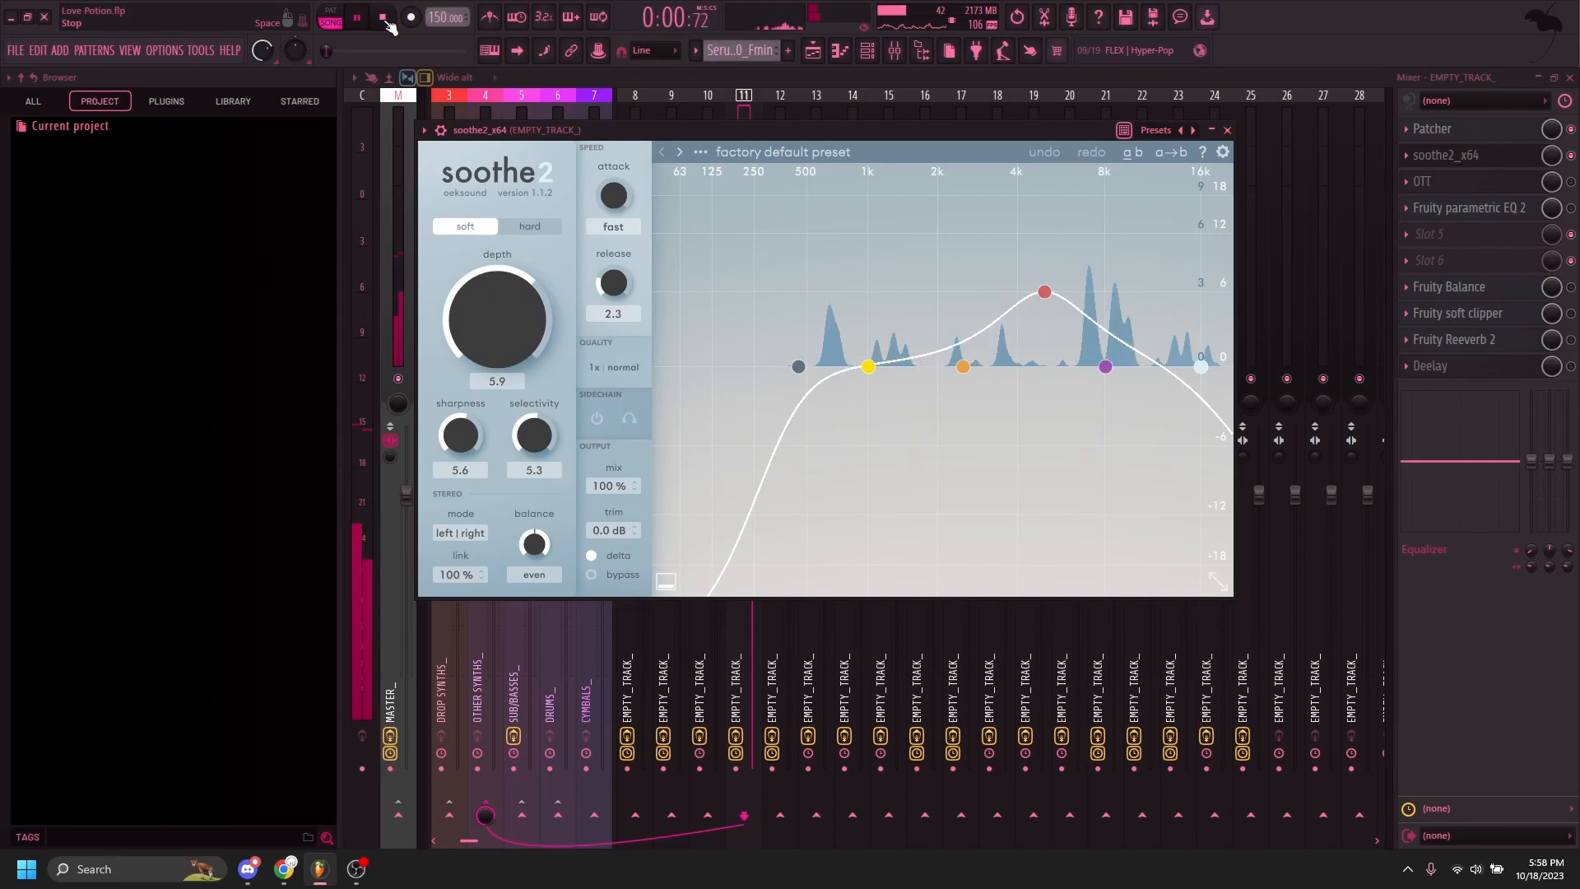
pyautogui.click(383, 17)
pyautogui.click(1227, 130)
# Step: Re-enable OTT, Fruity parametric EQ 2 and Fruity Balance on mixer track 11, playing the loop to hear them
pyautogui.click(1571, 182)
pyautogui.click(1572, 209)
pyautogui.click(1474, 209)
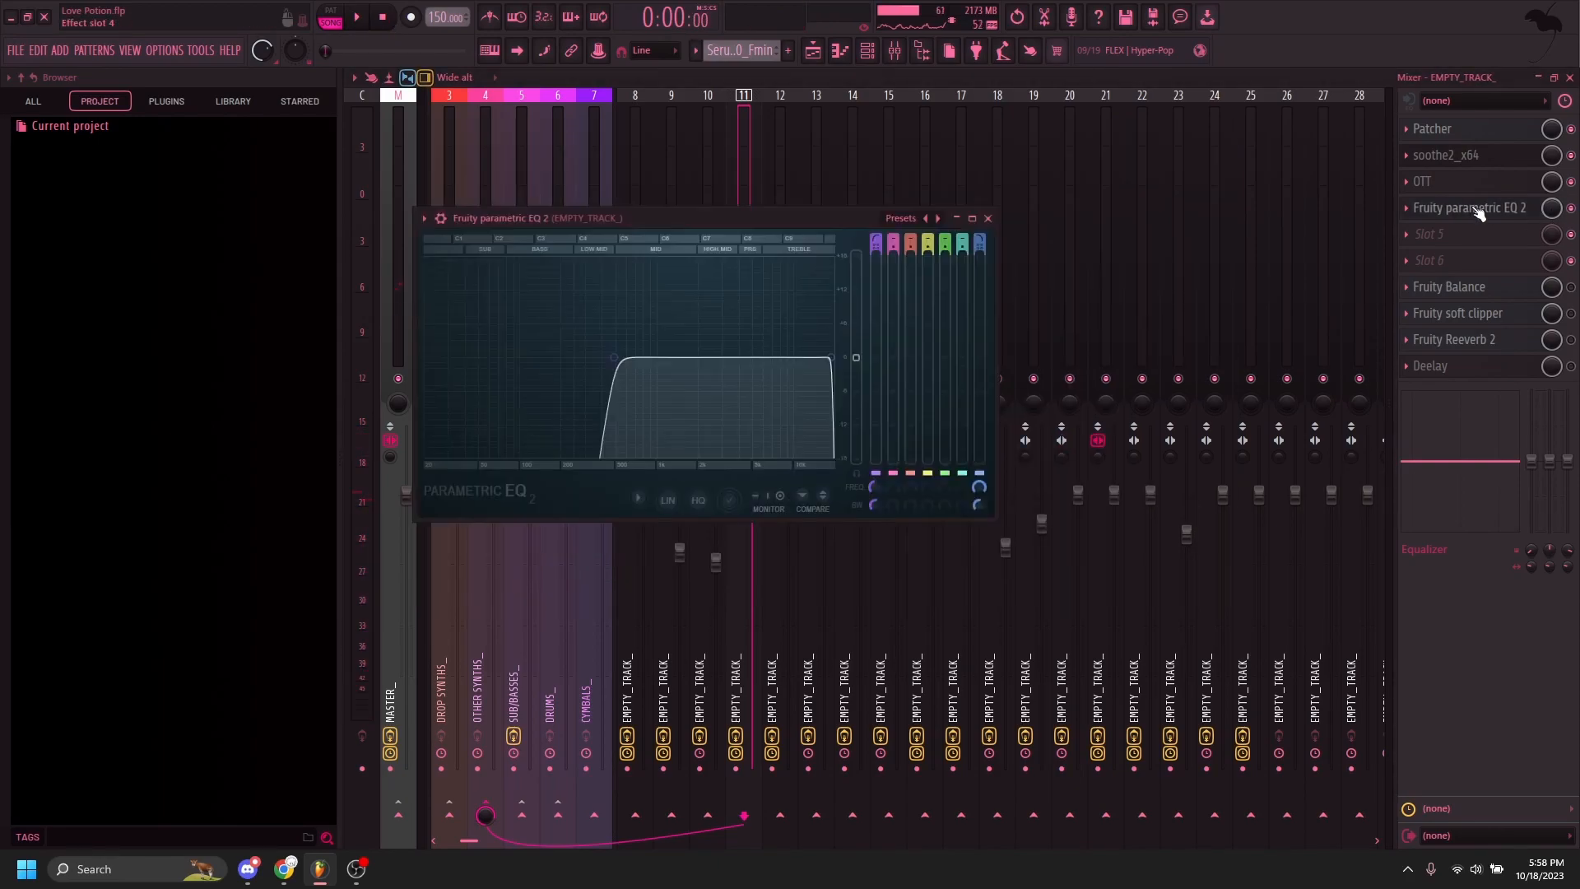
pyautogui.click(357, 18)
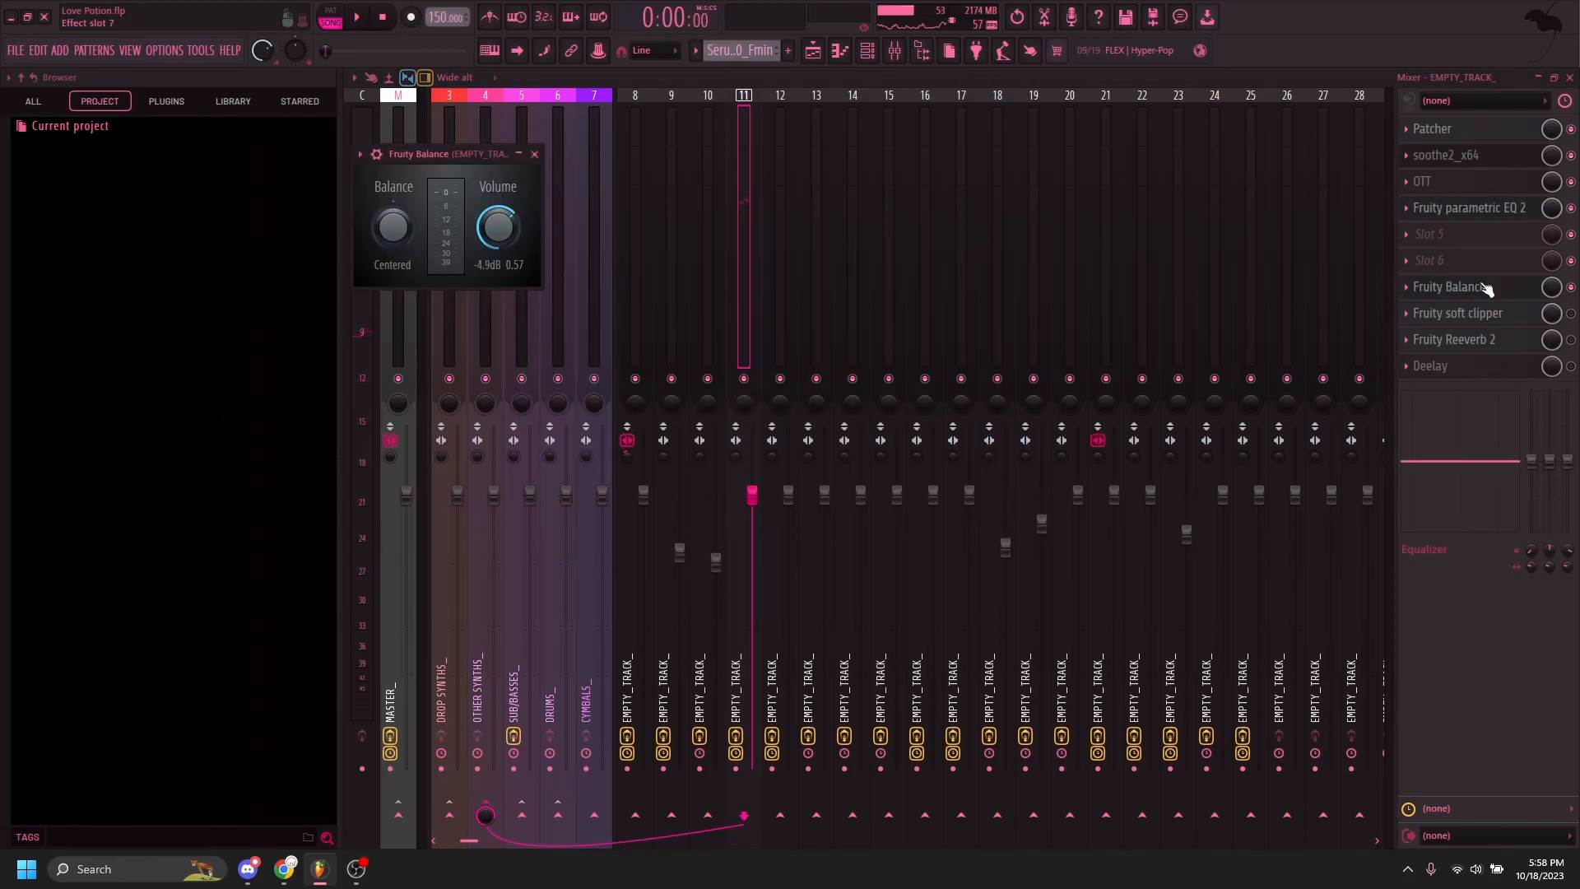
pyautogui.click(356, 17)
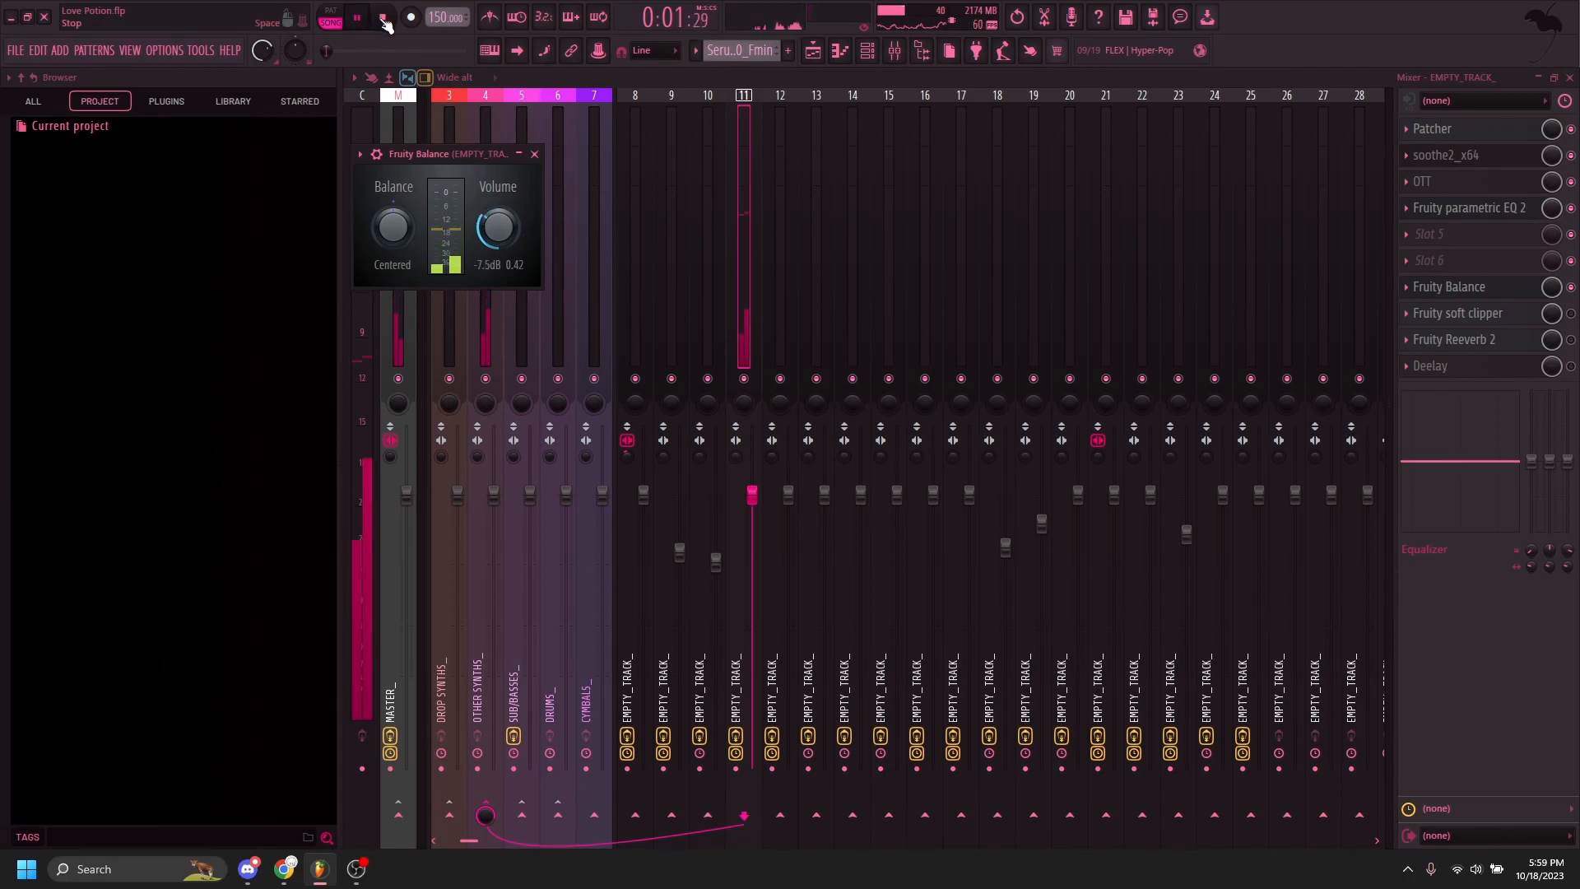
# Step: Re-enable Fruity soft clipper and Fruity Reeverb 2 on mixer track 11, open Deelay and play the loop
pyautogui.click(1571, 313)
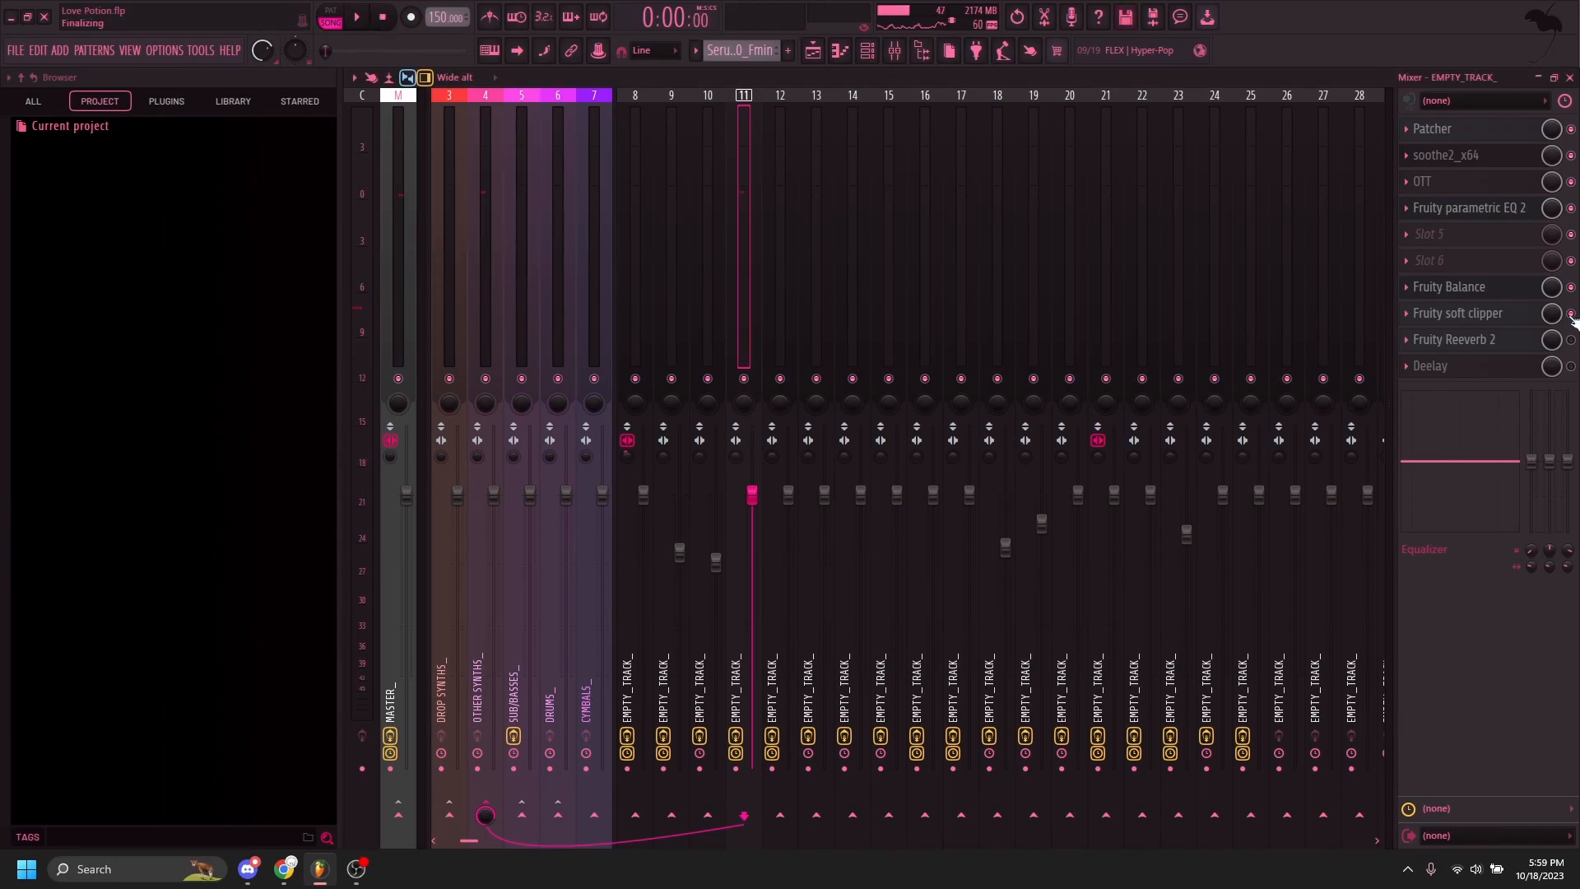
pyautogui.click(1465, 314)
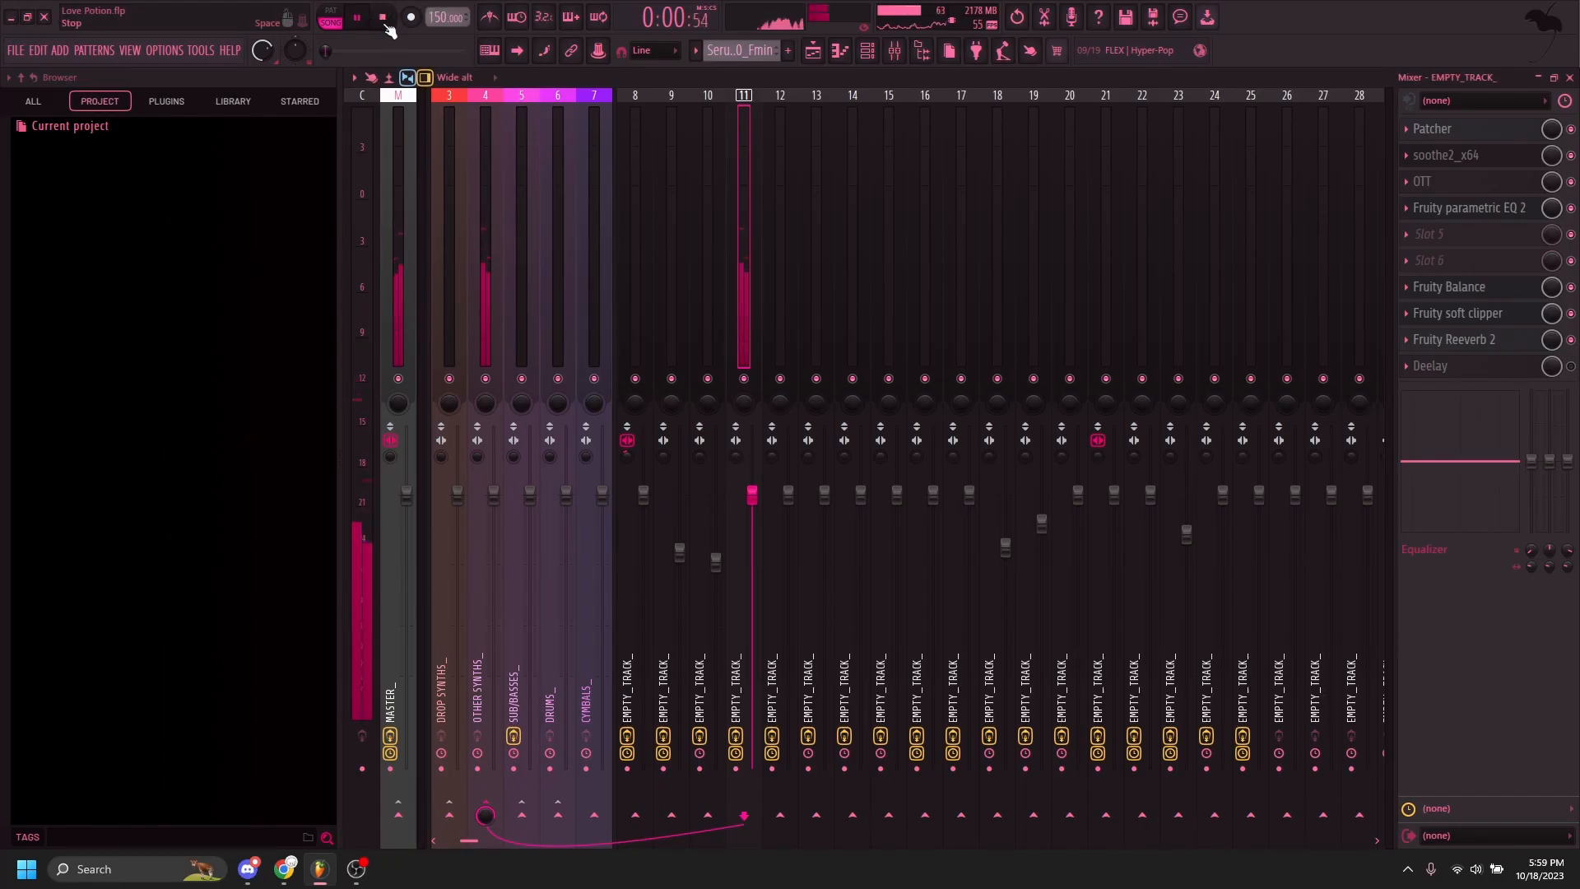
pyautogui.click(1472, 370)
pyautogui.press('space')
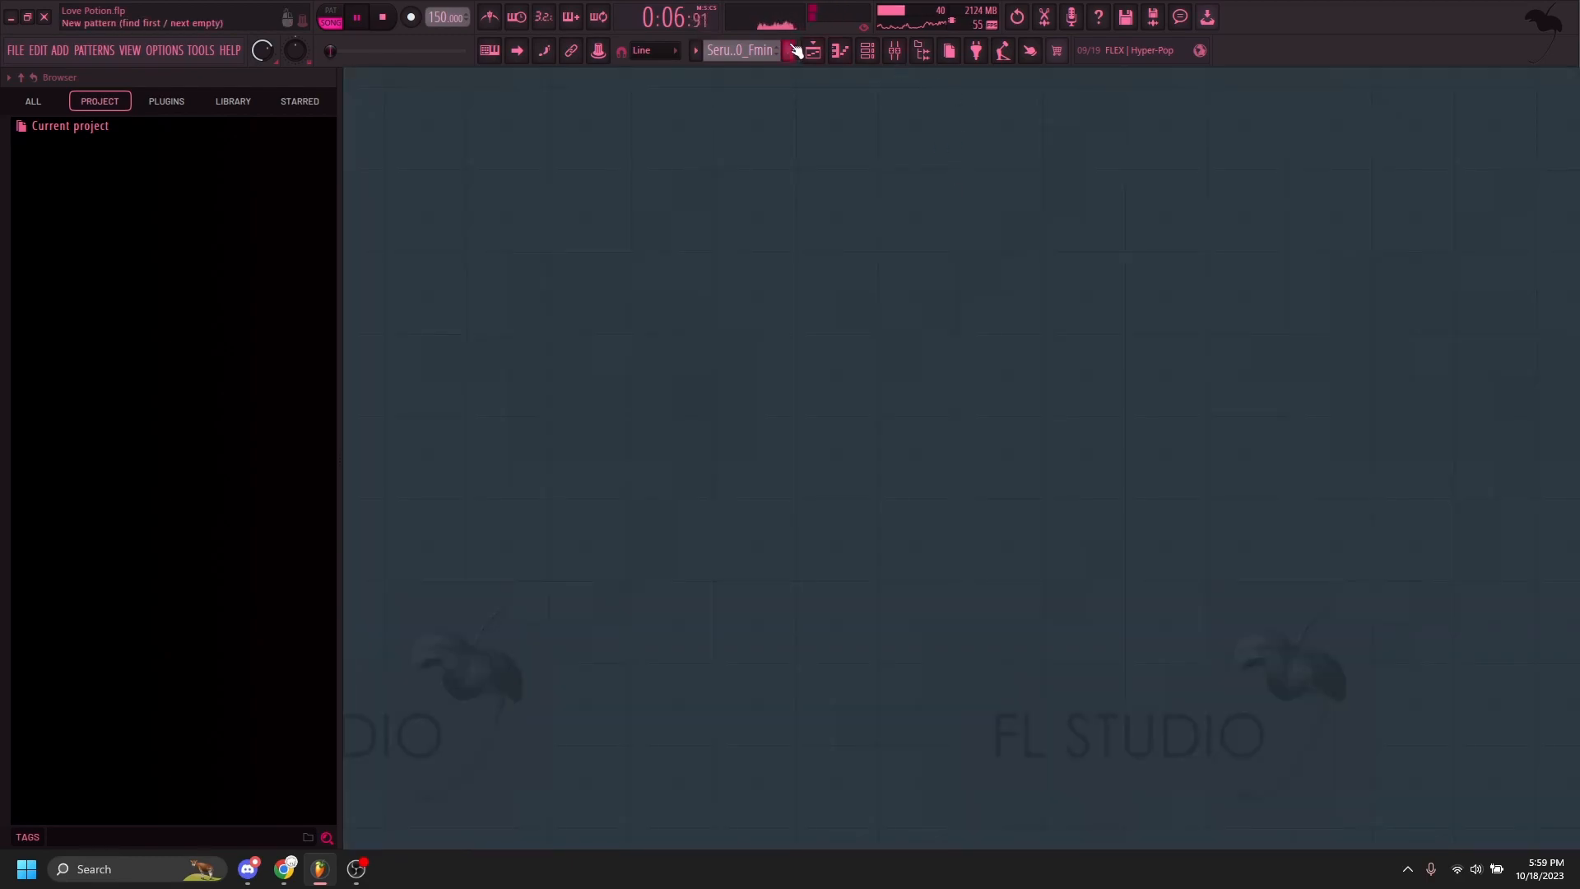
# Step: Return to the playlist and audition the soloed Cymatics - LIFE - River - Light 1 clips on Track 10
pyautogui.press('space')
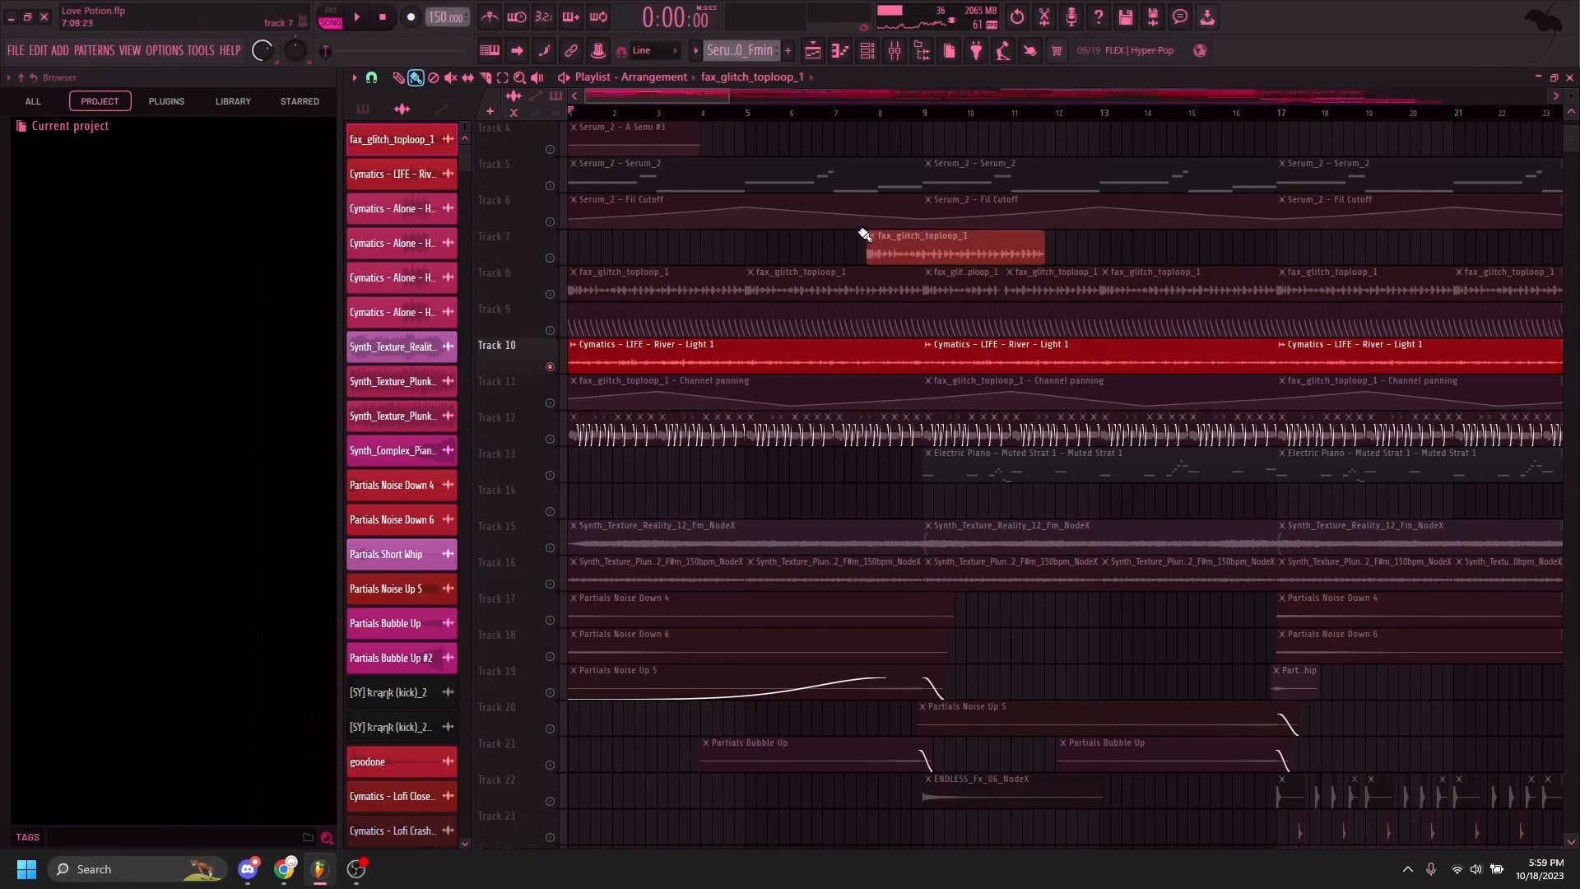
pyautogui.press('space')
pyautogui.press('space')
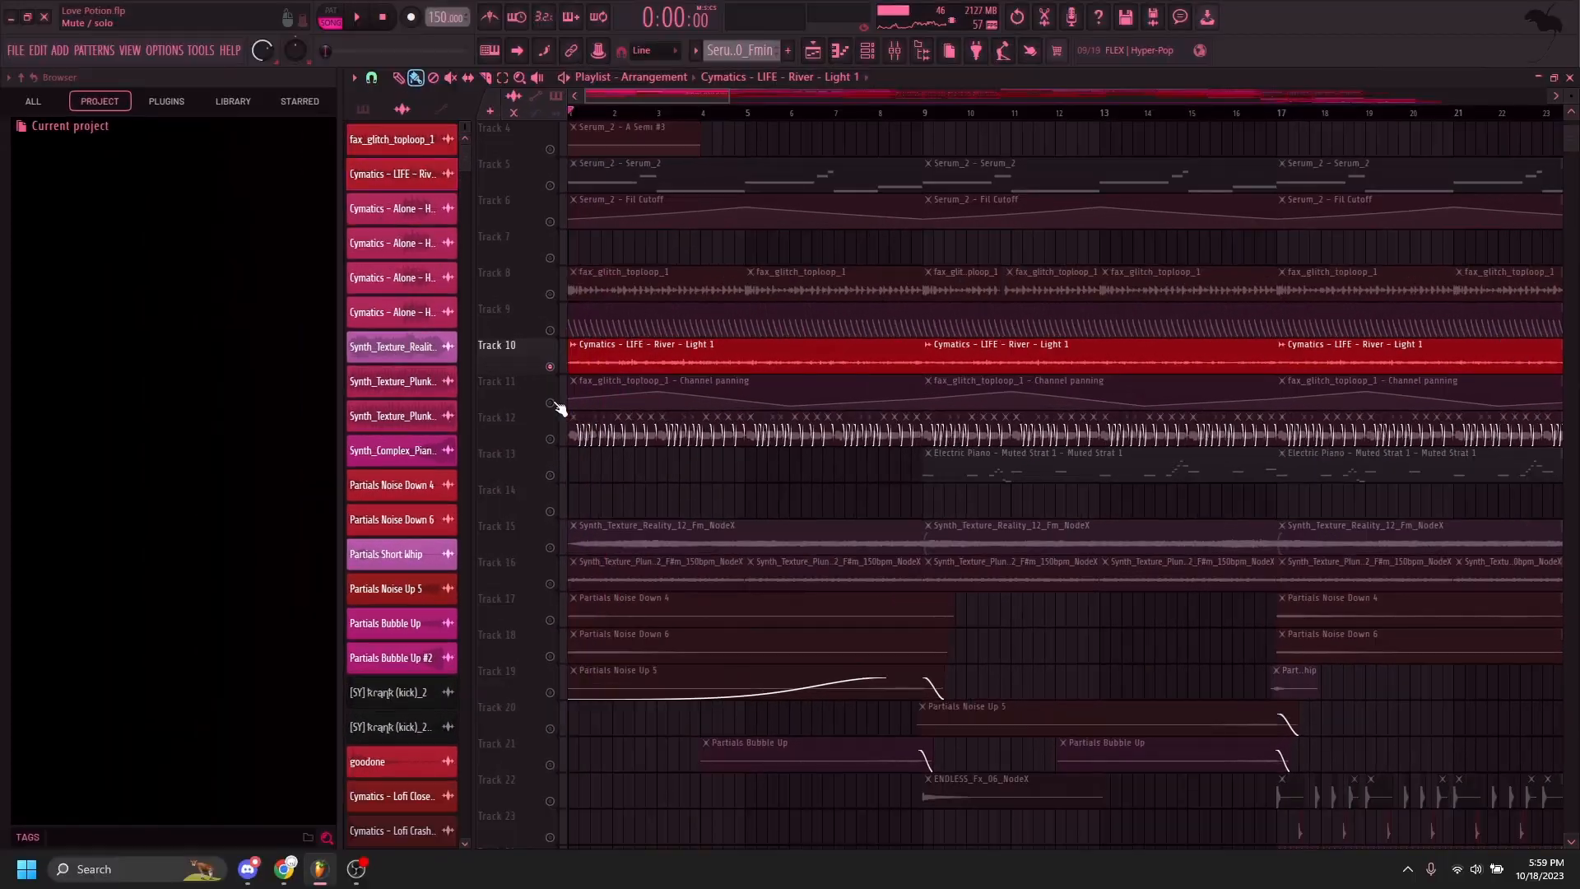
# Step: Solo Tracks 8, 9 and 11 together and play the glitch top loop with its automation
pyautogui.click(579, 391)
pyautogui.click(550, 330)
pyautogui.click(550, 294)
pyautogui.press('space')
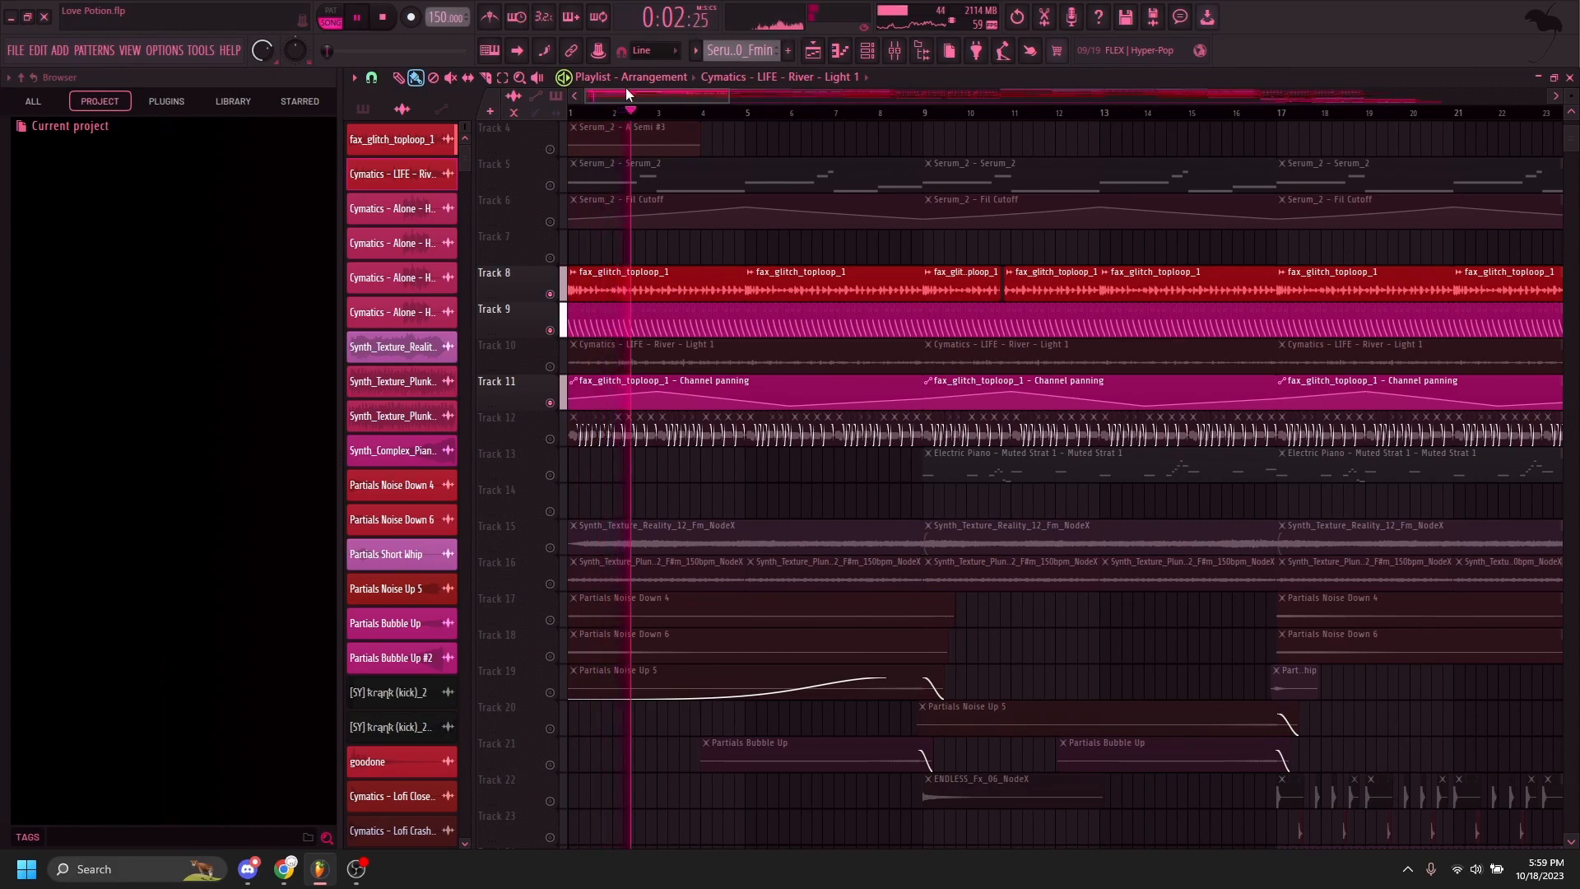
pyautogui.press('space')
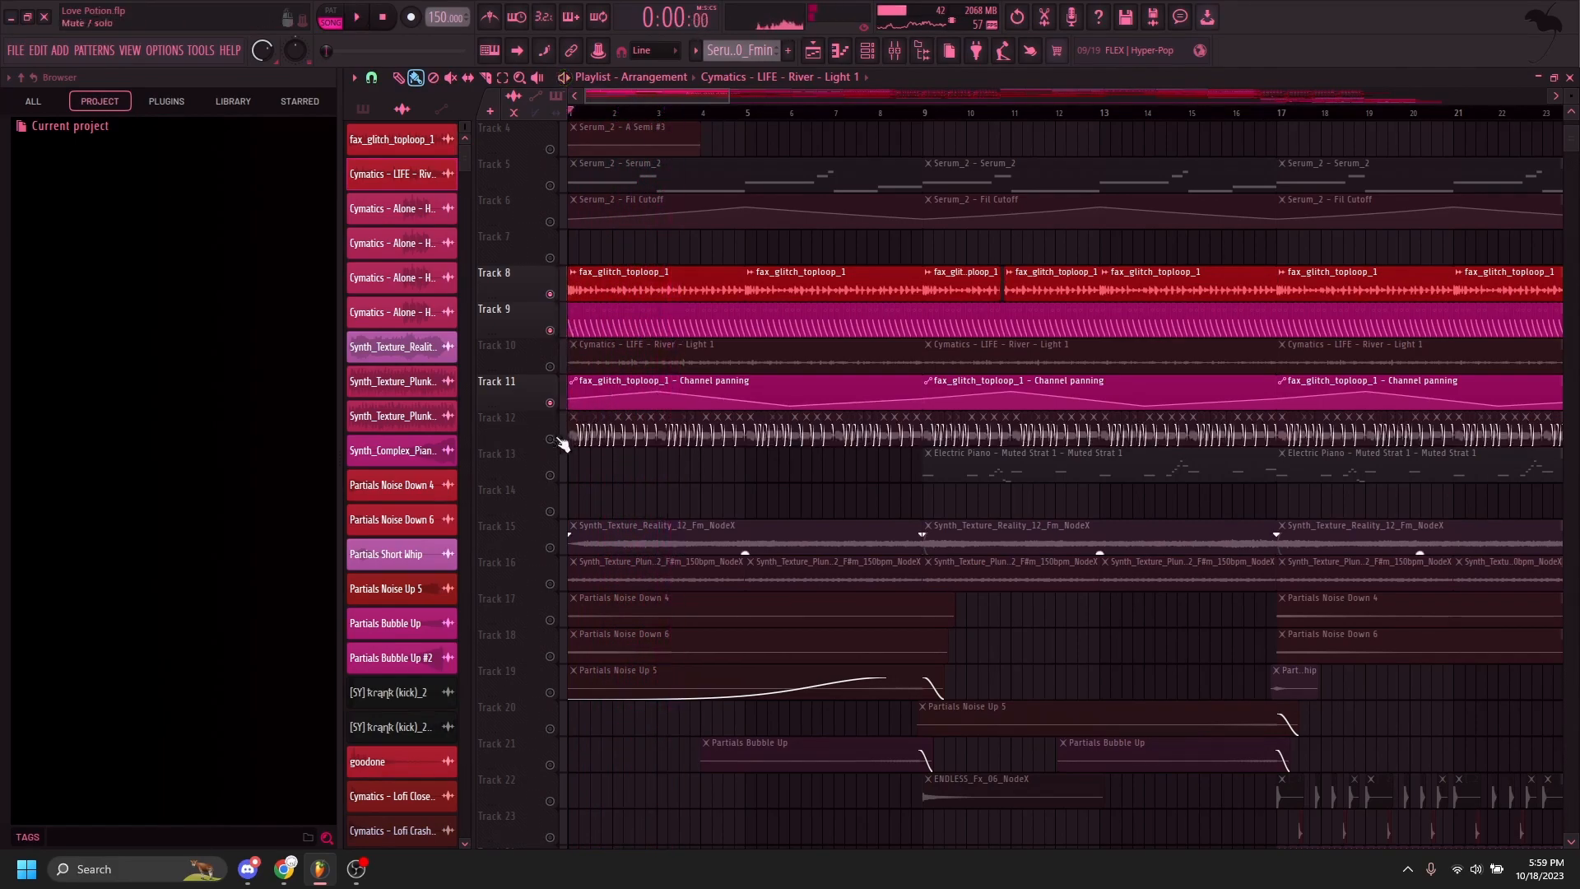
# Step: Unsolo the glitch loop tracks, then solo Track 12 and play its chopped clips
pyautogui.keyDown('ctrl'); pyautogui.click(550, 294); pyautogui.keyUp('ctrl')
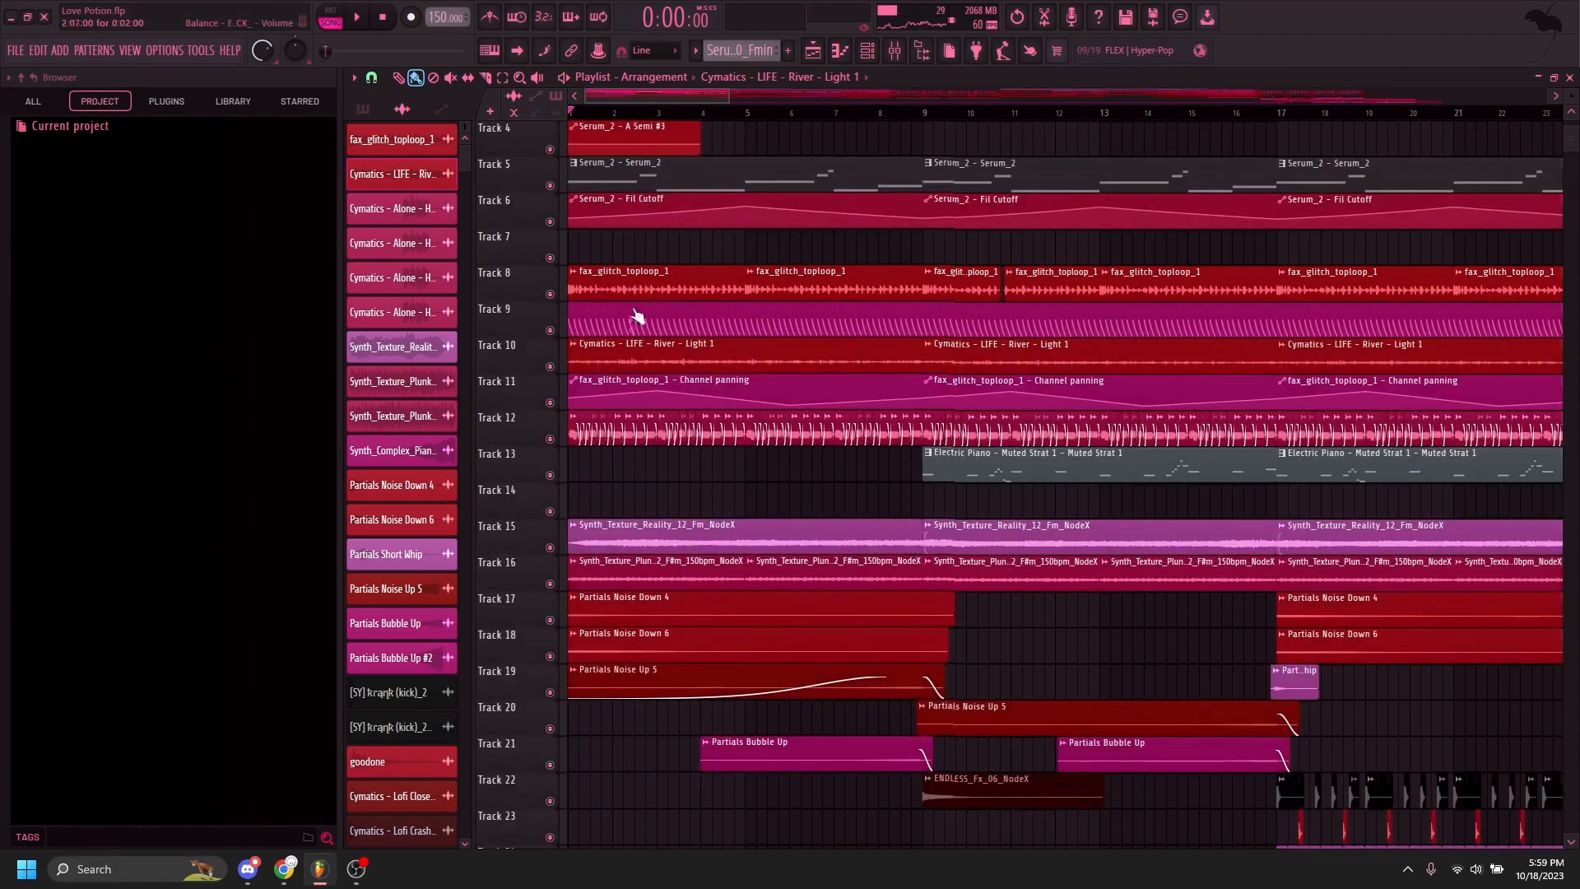
pyautogui.scroll(-3, 632, 321)
pyautogui.keyDown('ctrl'); pyautogui.click(550, 330); pyautogui.keyUp('ctrl')
pyautogui.press('space')
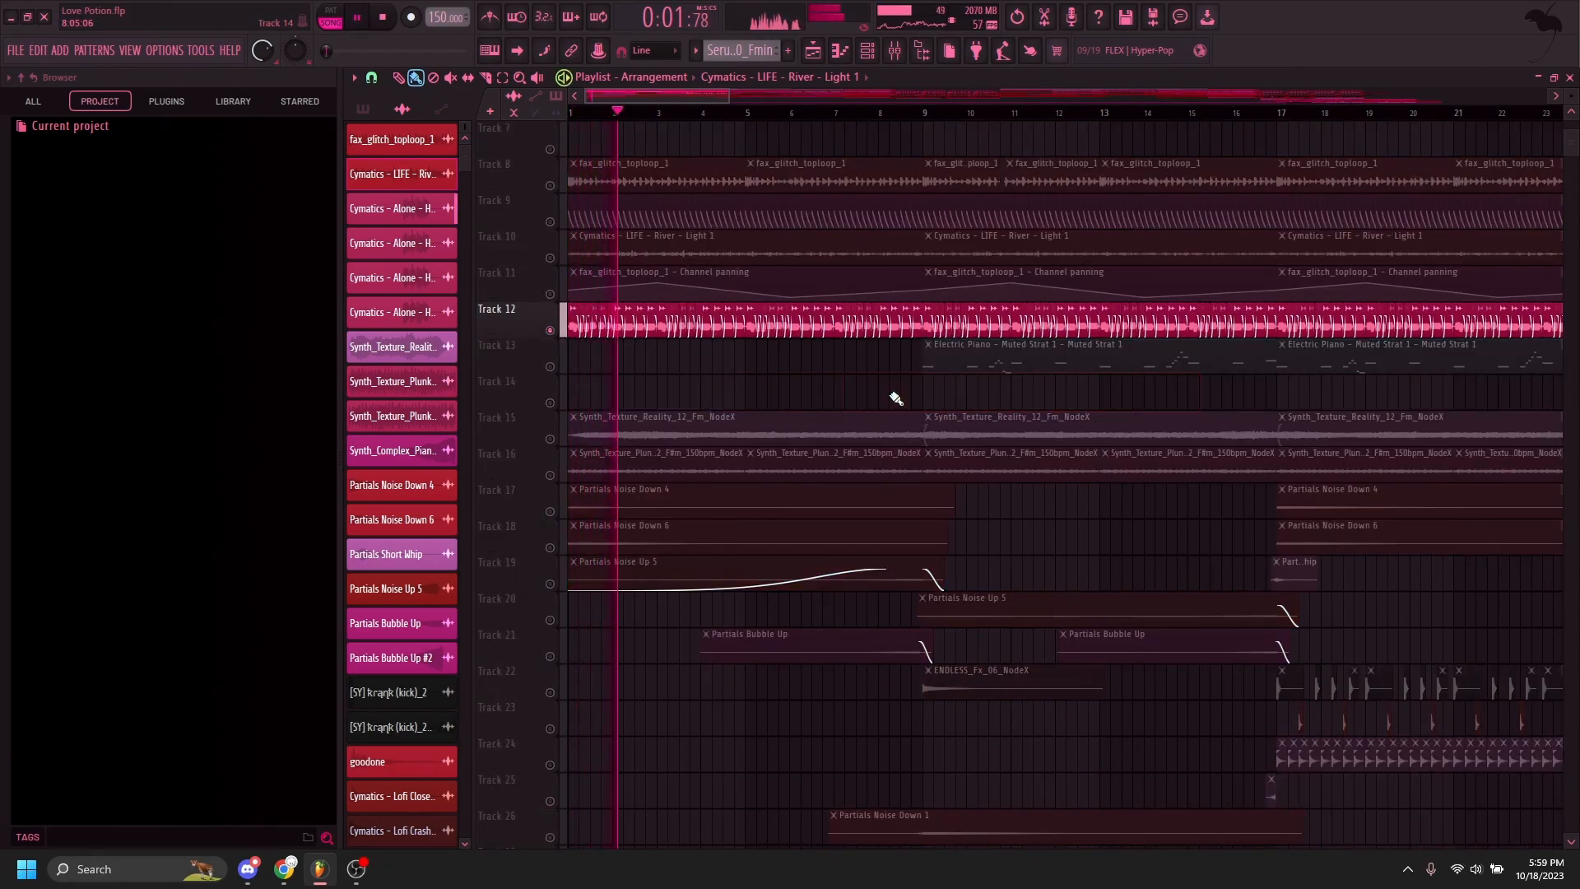
pyautogui.click(1002, 393)
pyautogui.rightClick(1005, 392)
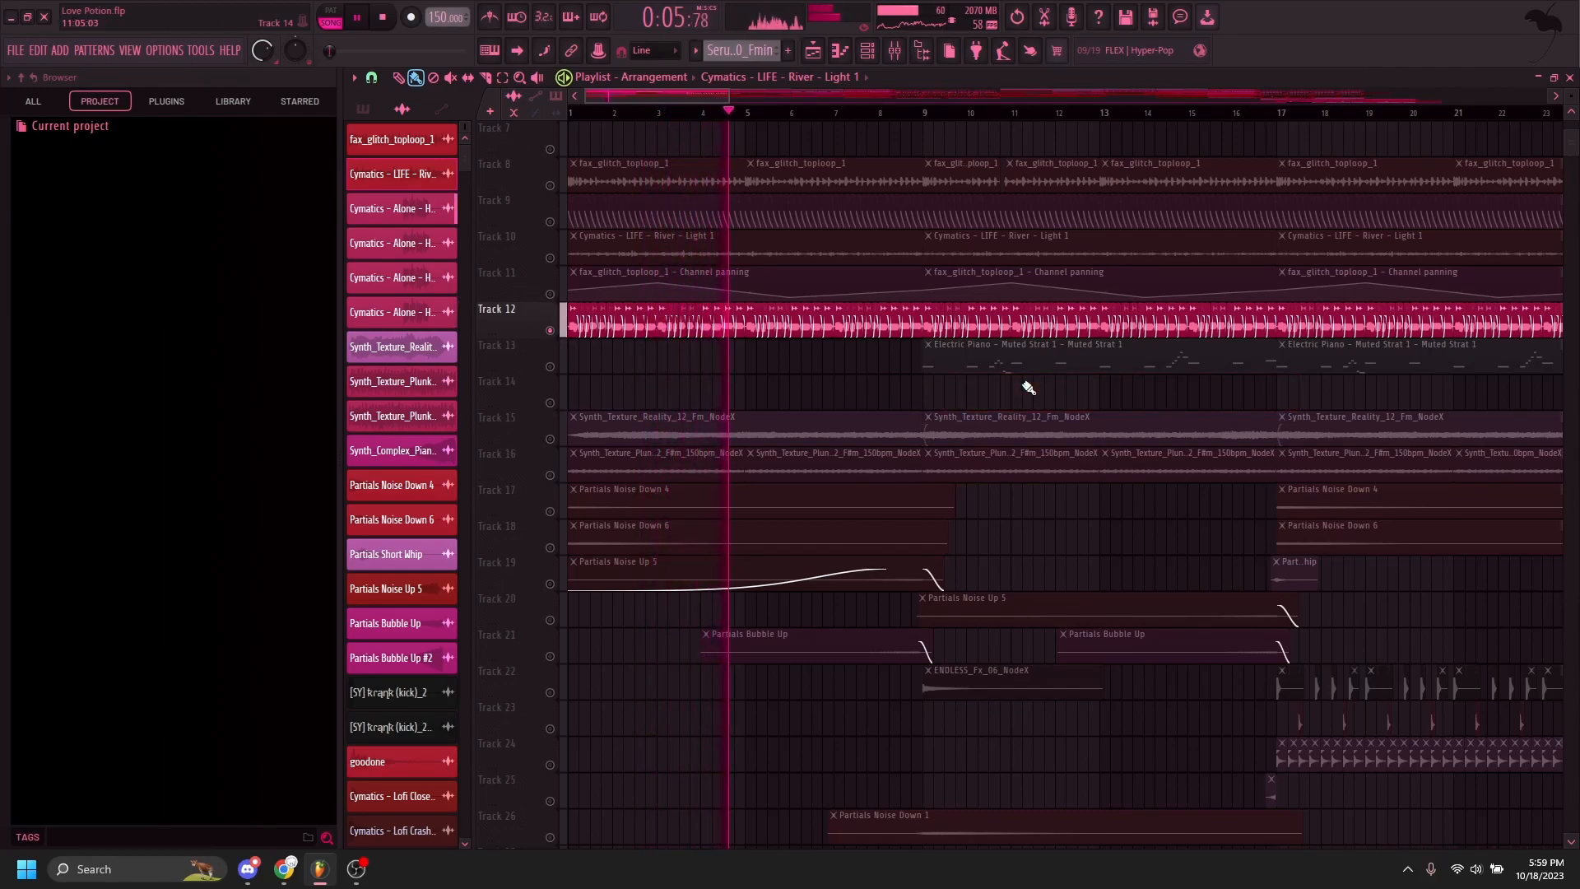
pyautogui.press('space')
pyautogui.click(769, 395)
pyautogui.rightClick(857, 392)
# Step: Solo the Synth_Texture_Plunky clips on Track 16 and play them from the start
pyautogui.press('space')
pyautogui.click(557, 467)
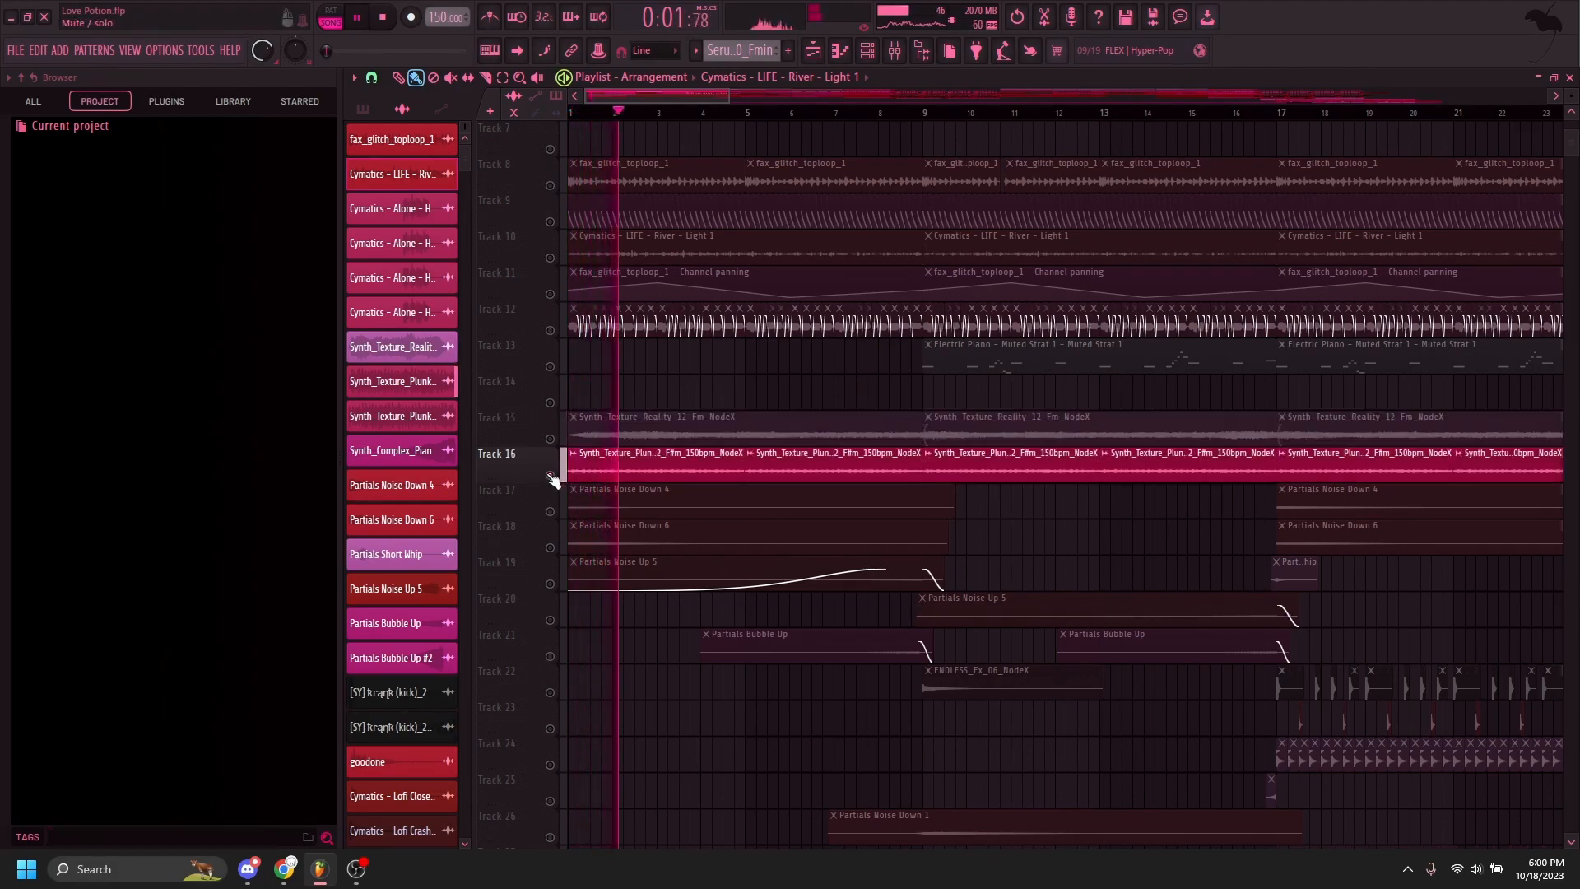
pyautogui.scroll(-1, 551, 462)
pyautogui.press('space')
pyautogui.scroll(-7, 551, 462)
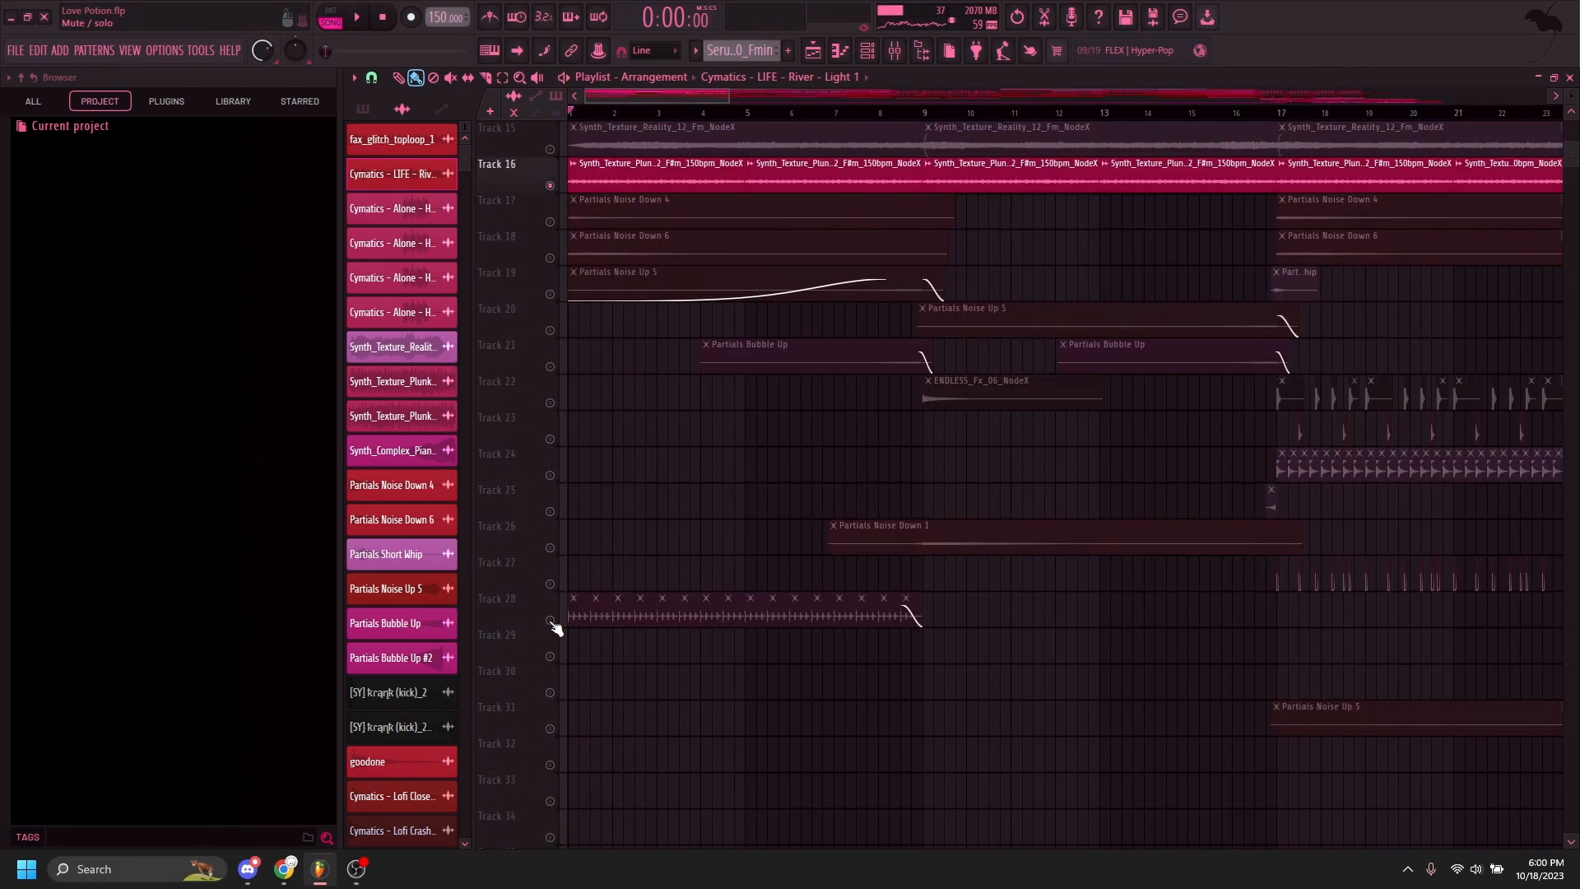
# Step: Solo the 150_ClonkTicking clips on Track 28, play them briefly and unsolo the track
pyautogui.click(560, 623)
pyautogui.press('space')
pyautogui.scroll(3, 561, 622)
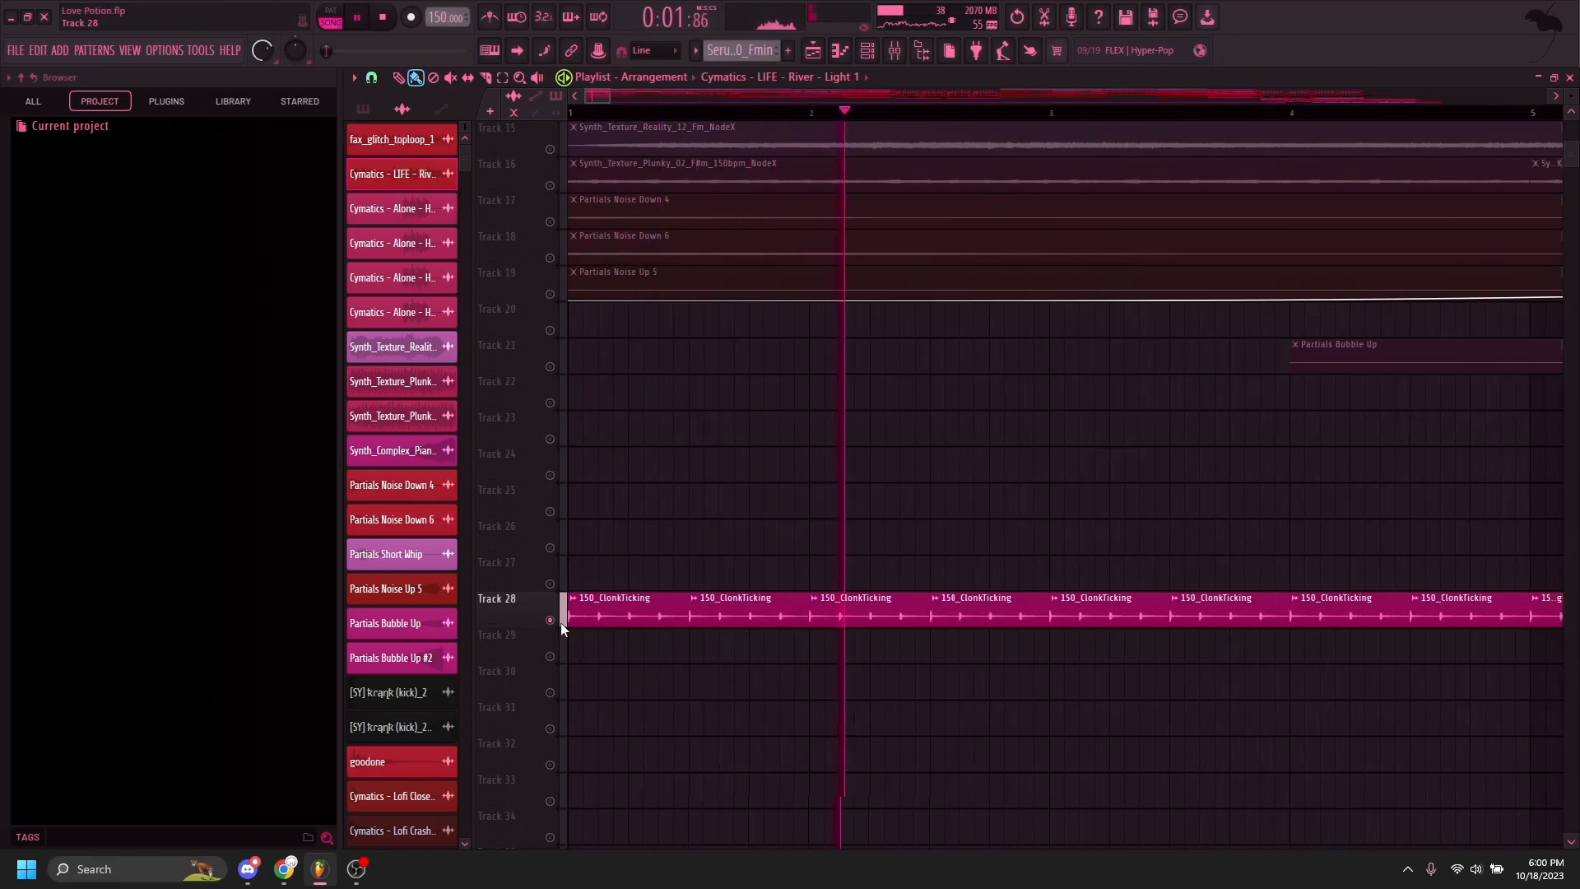
pyautogui.click(561, 620)
pyautogui.press('space')
pyautogui.scroll(1, 650, 522)
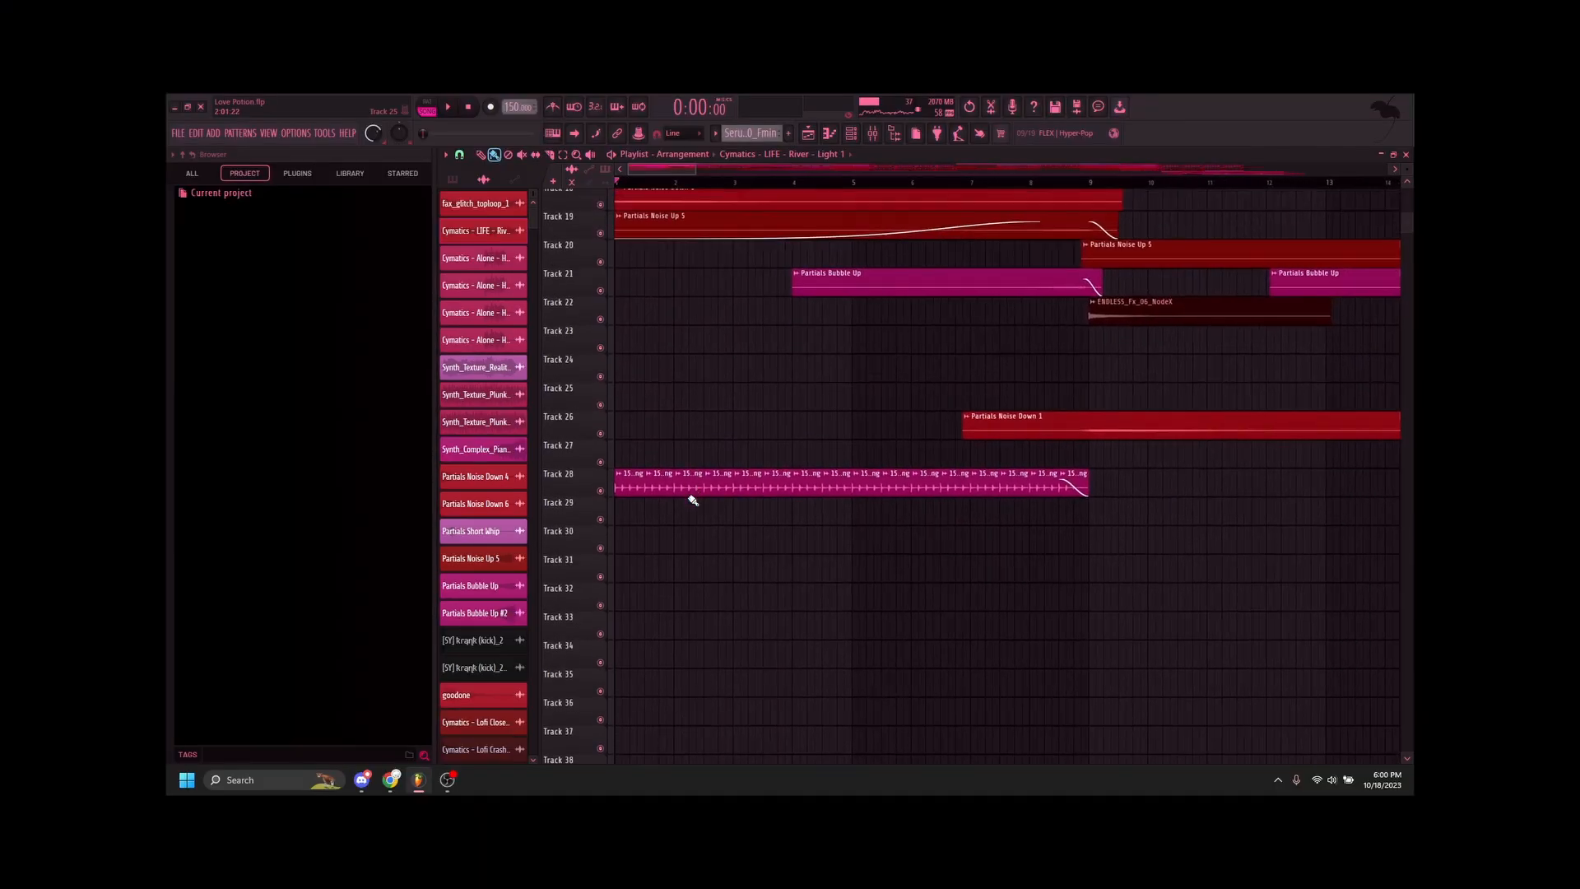
# Step: Audition the Partials Noise Down clips on Tracks 17 and 18 and the Muted Strat pattern on Track 13, each soloed
pyautogui.press('space')
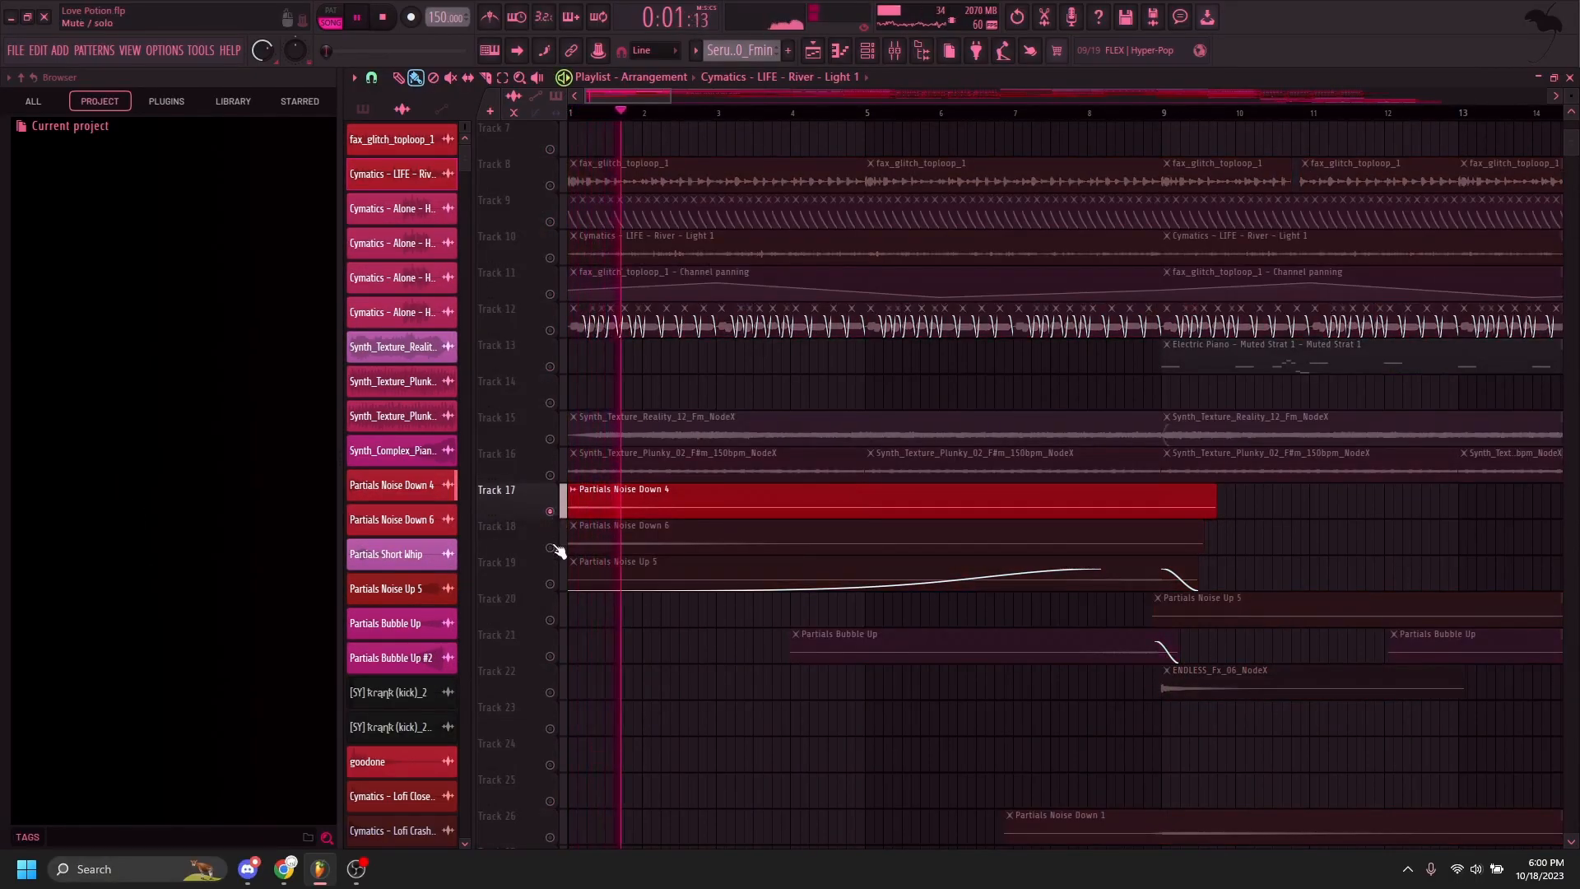
pyautogui.rightClick(556, 547)
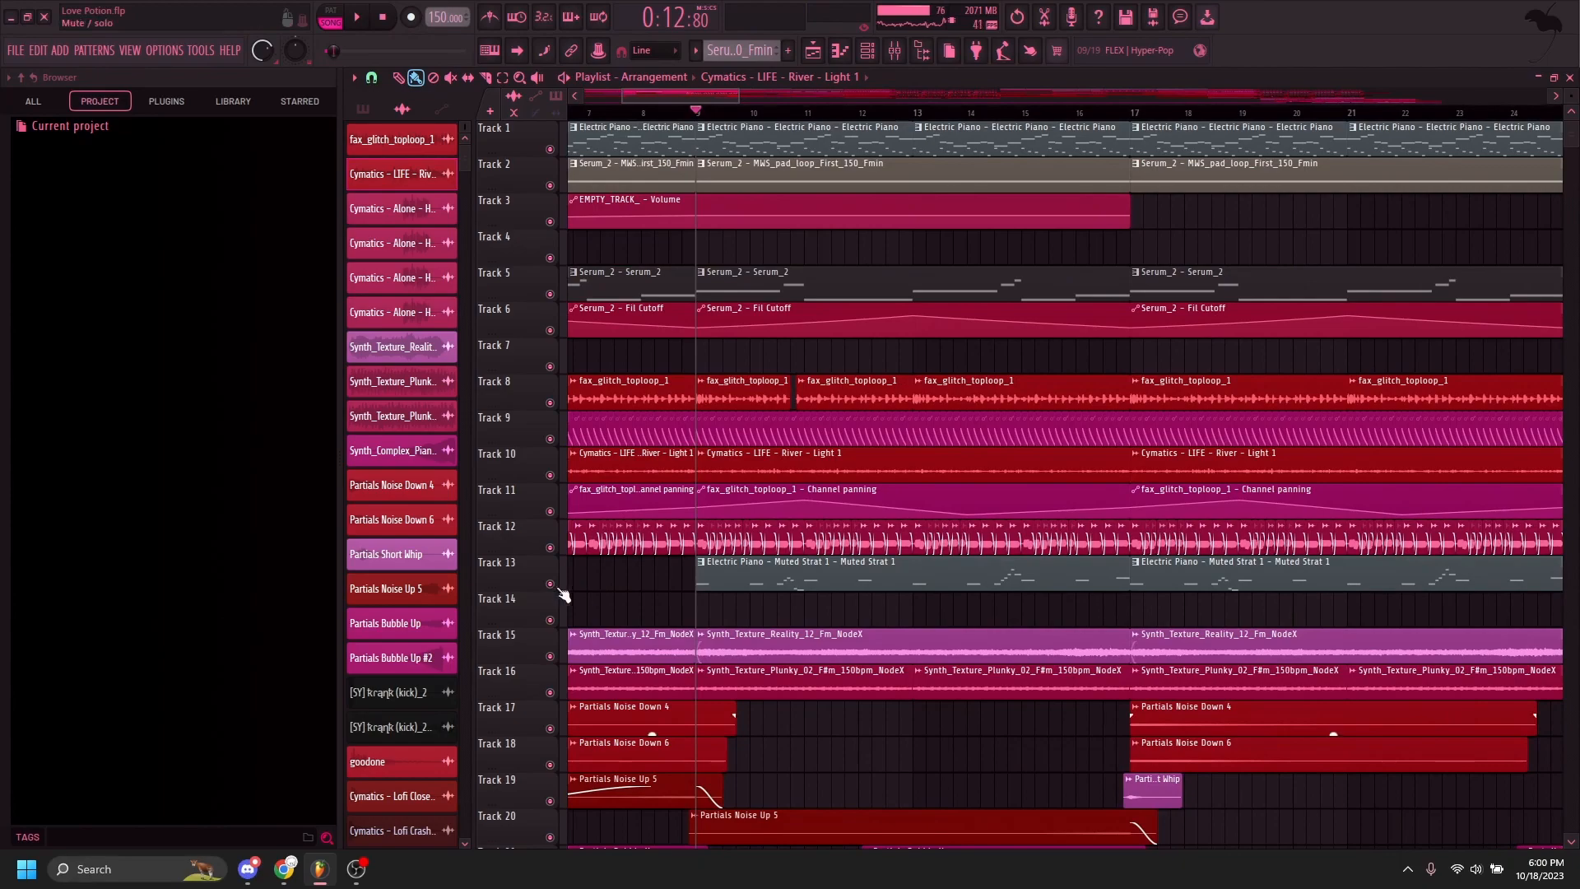
pyautogui.rightClick(563, 576)
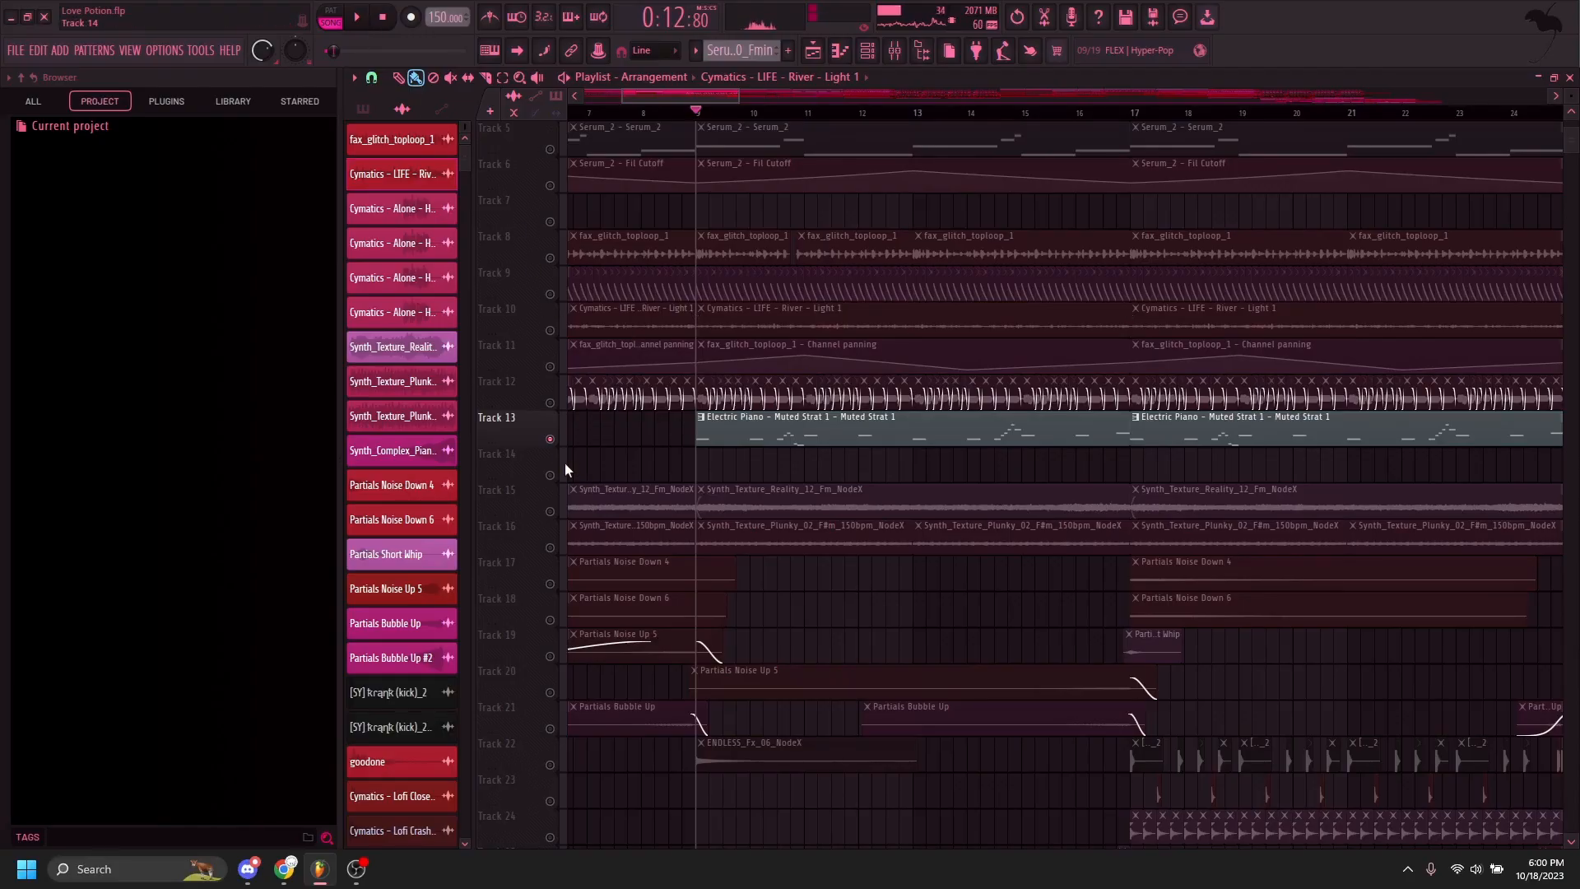
pyautogui.rightClick(549, 440)
pyautogui.scroll(-2, 668, 415)
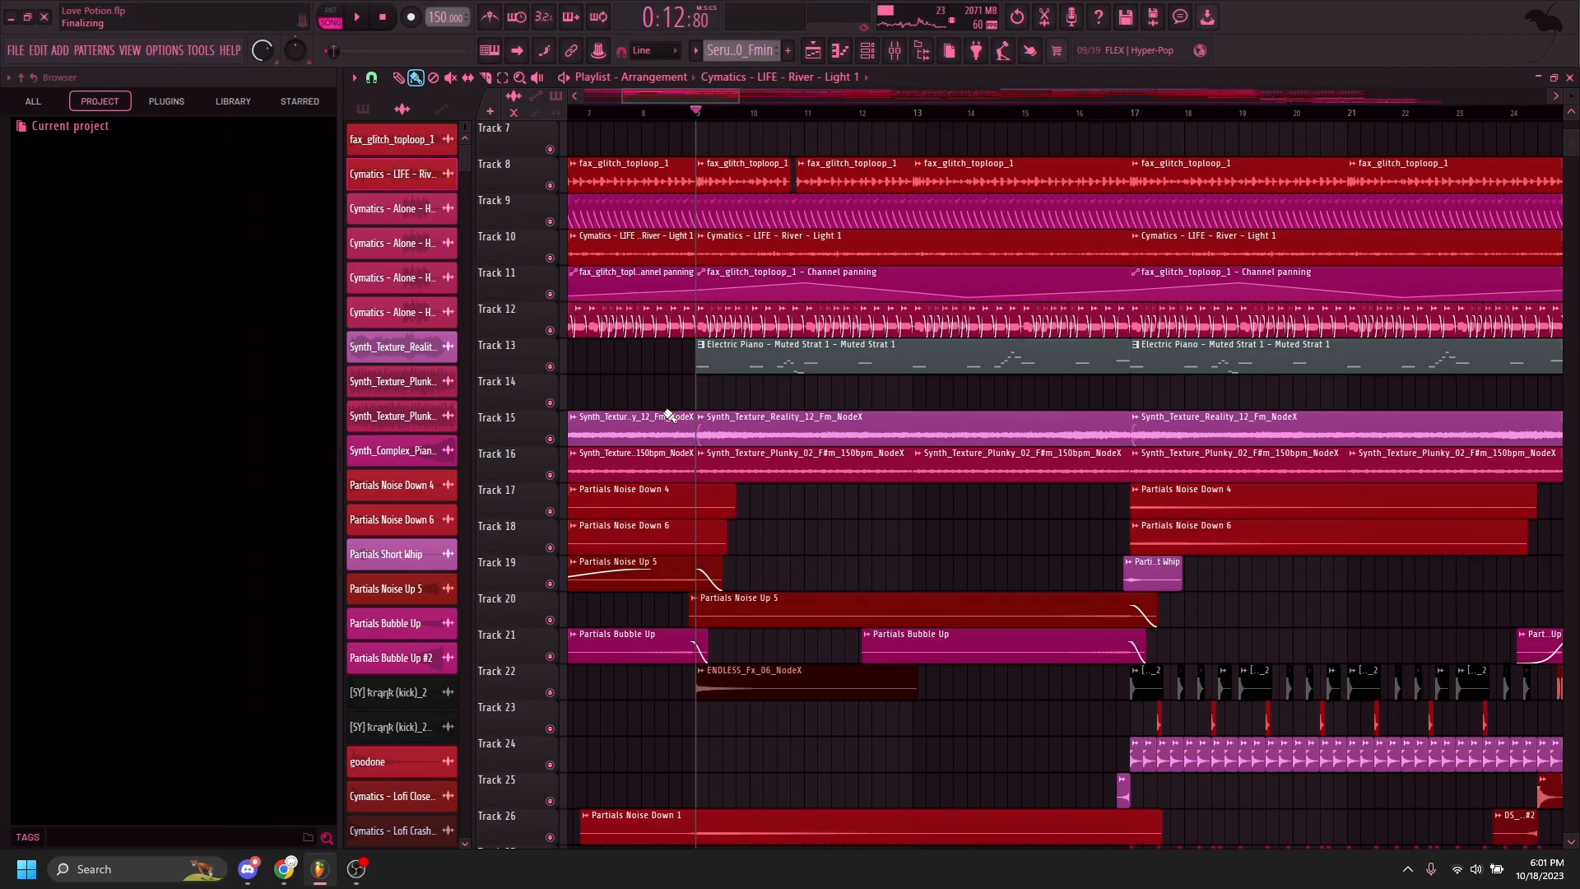
# Step: Audition the effect clips on Tracks 22, 20, 21 and 26 one after another, each soloed
pyautogui.scroll(-7, 670, 415)
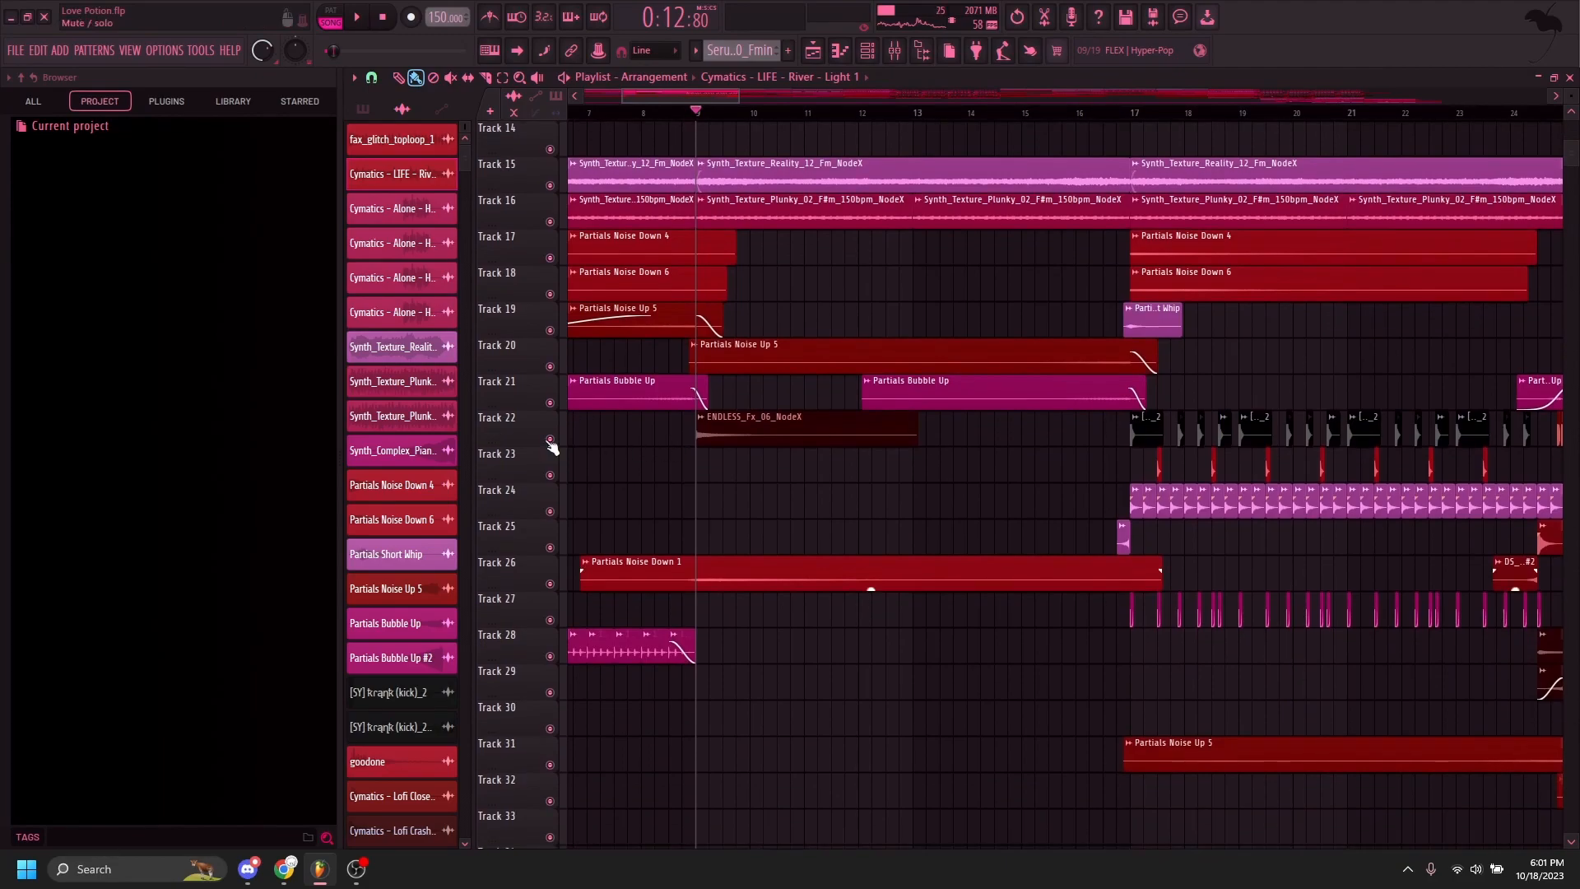
pyautogui.rightClick(551, 441)
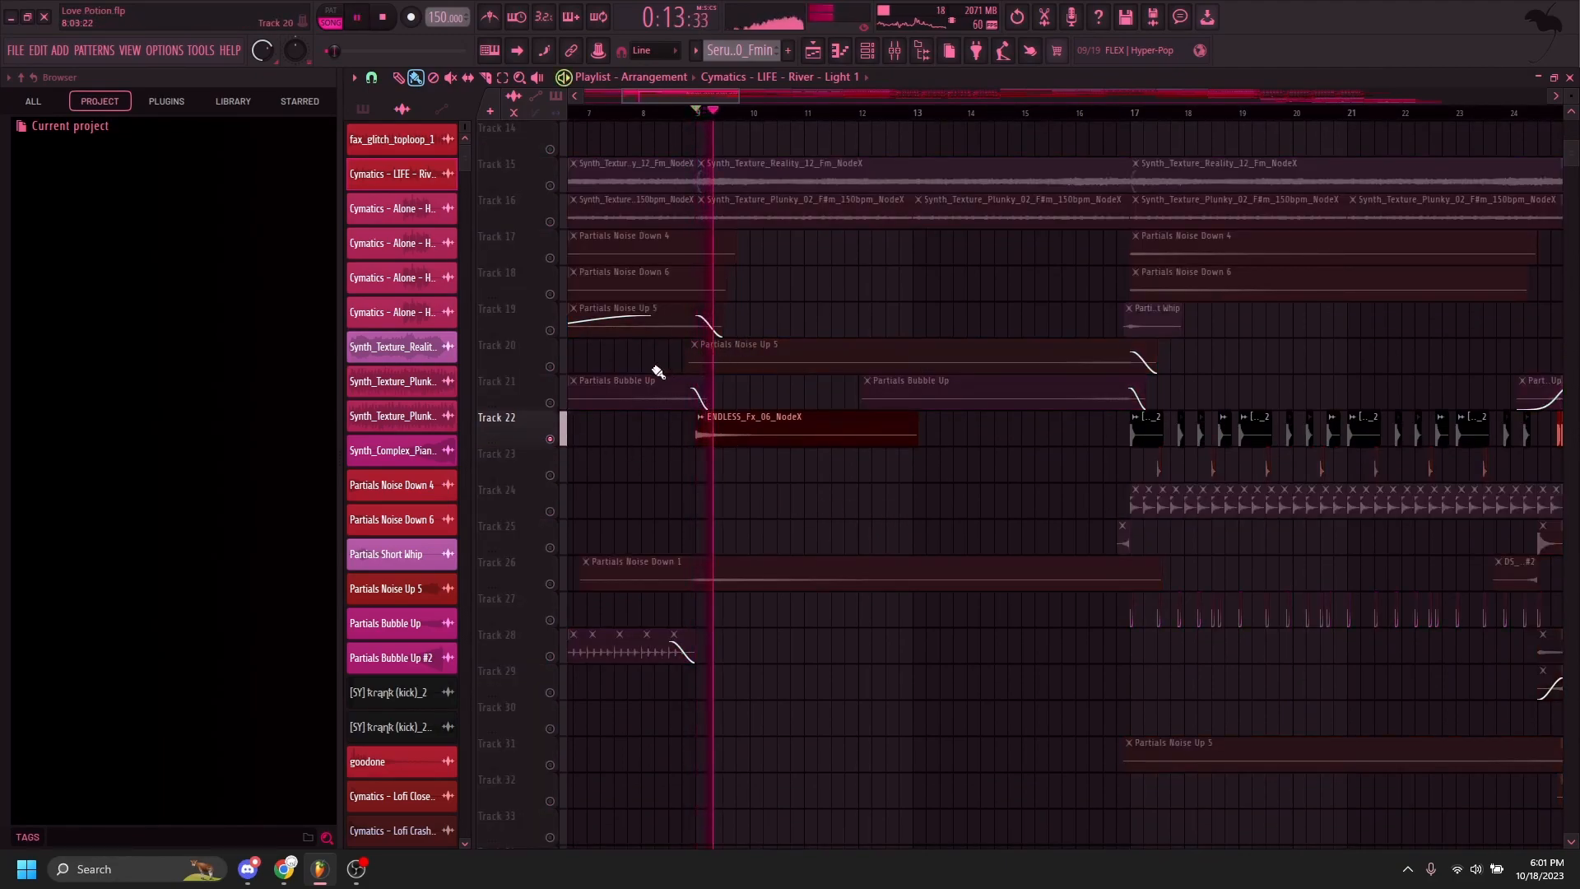
pyautogui.rightClick(549, 366)
pyautogui.click(1048, 113)
pyautogui.rightClick(550, 404)
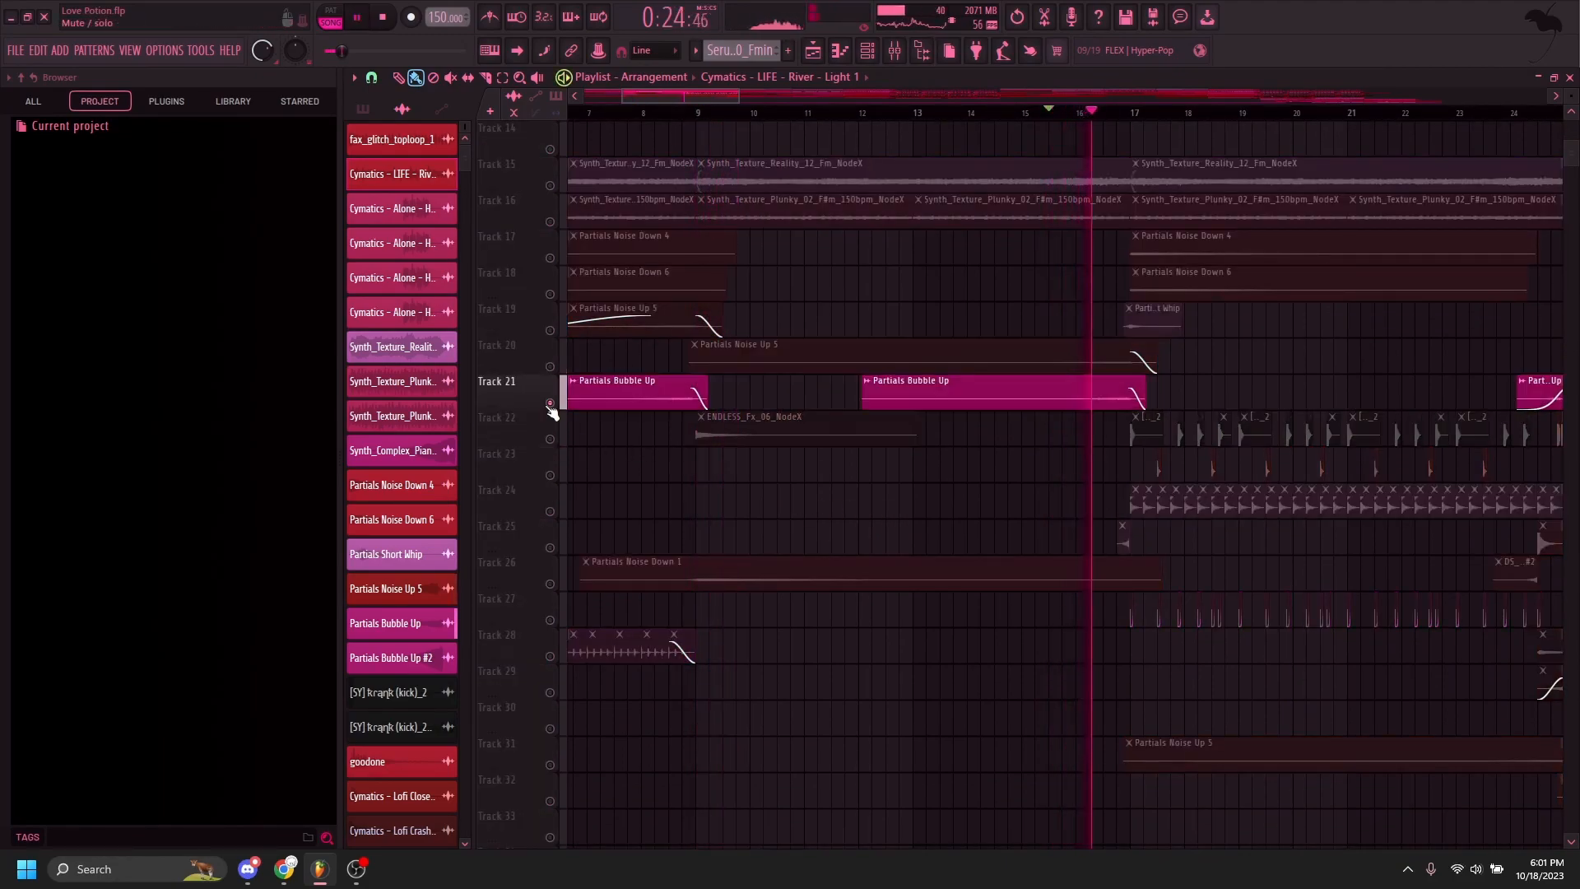
pyautogui.press('space')
pyautogui.rightClick(550, 584)
pyautogui.click(698, 113)
# Step: Solo the G Minor - Fade Away vocal clips on Track 40 and play them from bar 9
pyautogui.scroll(-14, 695, 262)
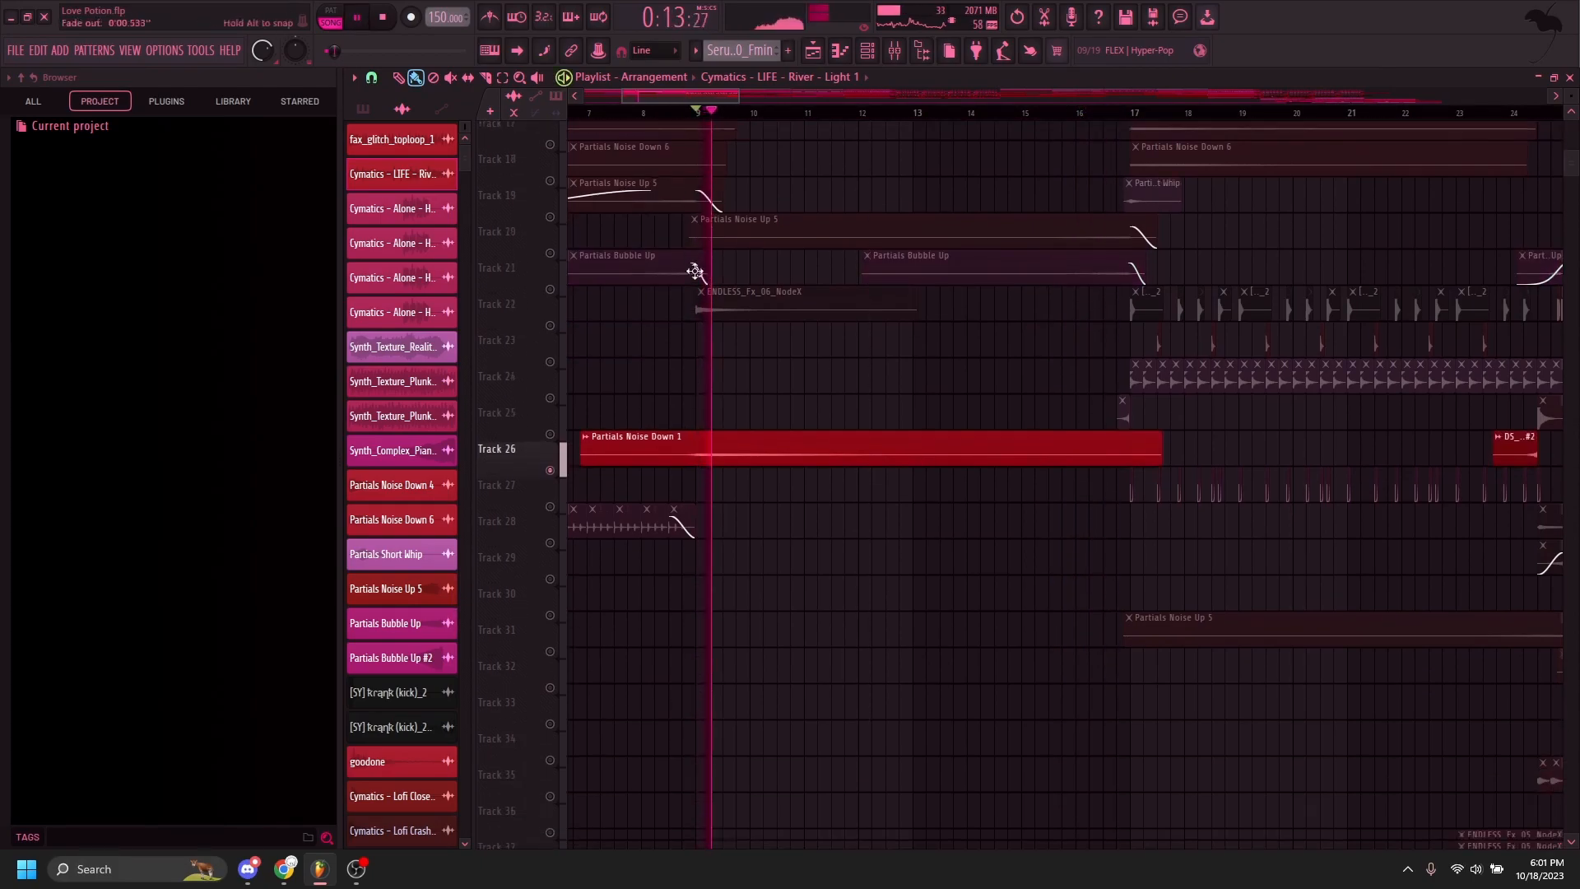
pyautogui.rightClick(550, 584)
pyautogui.press('space')
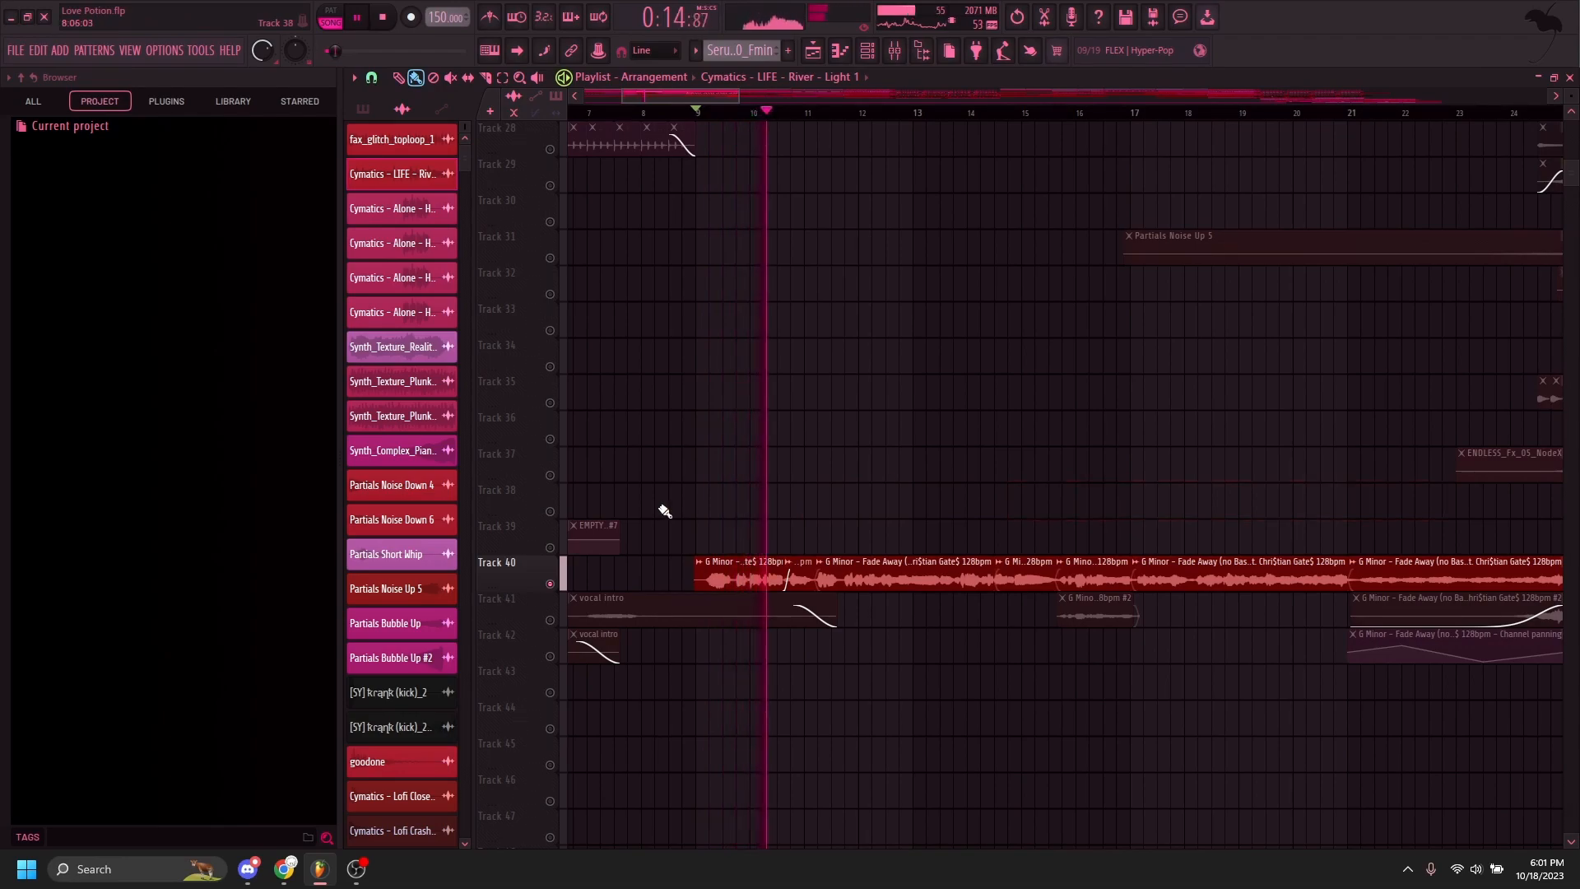
pyautogui.press('space')
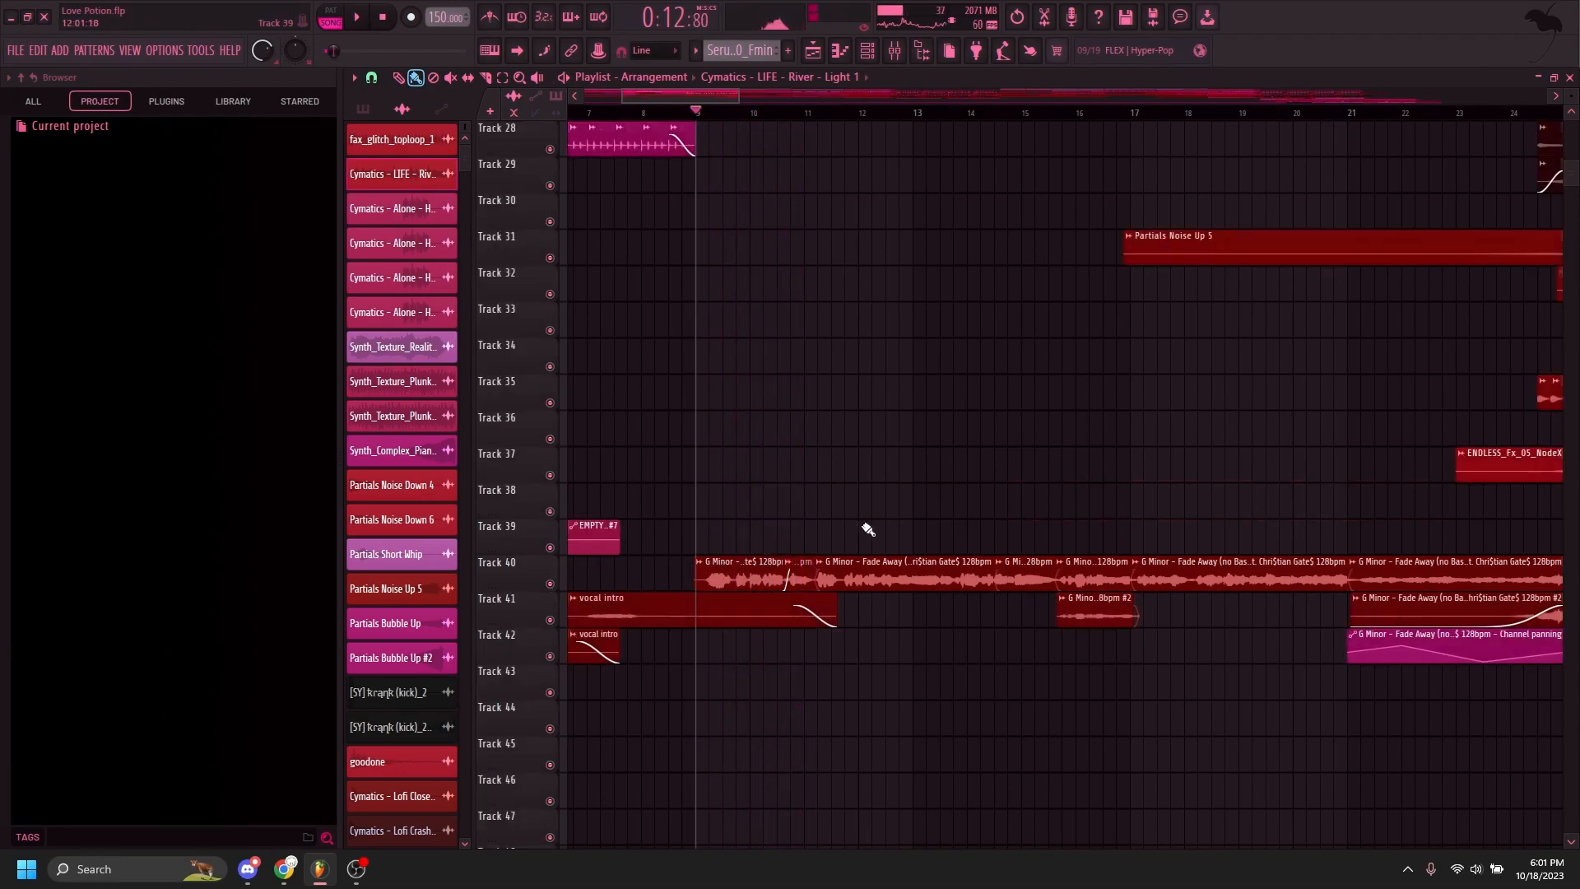
# Step: Solo and play the vocal clips on Track 41, then add Track 40 to the solo
pyautogui.press('space')
pyautogui.keyDown('ctrl'); pyautogui.click(550, 619); pyautogui.keyUp('ctrl')
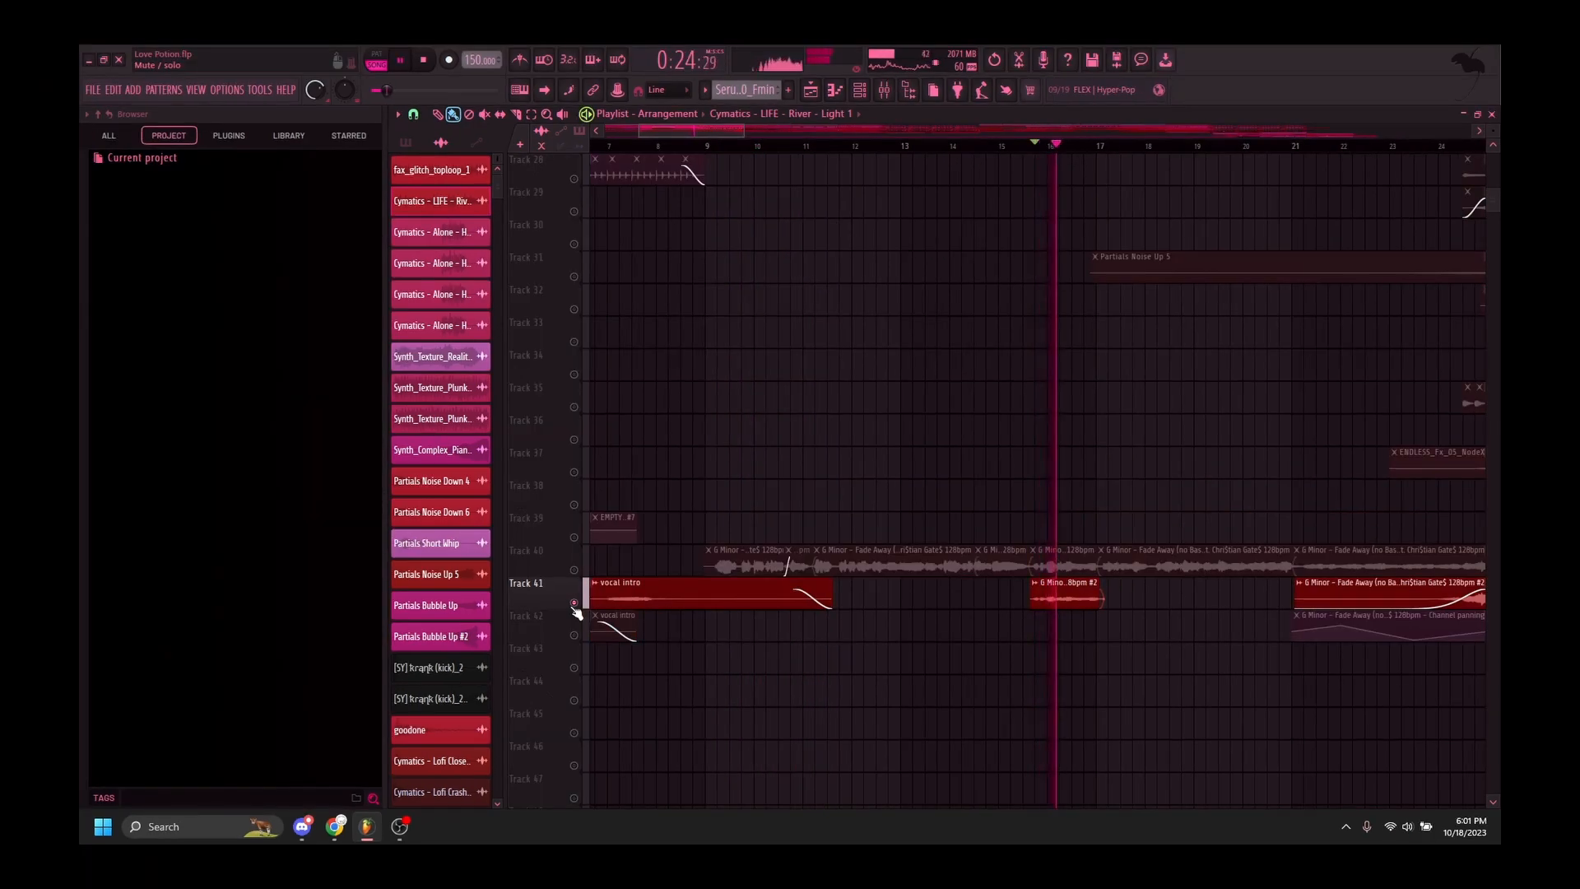
pyautogui.press('space')
pyautogui.click(574, 571)
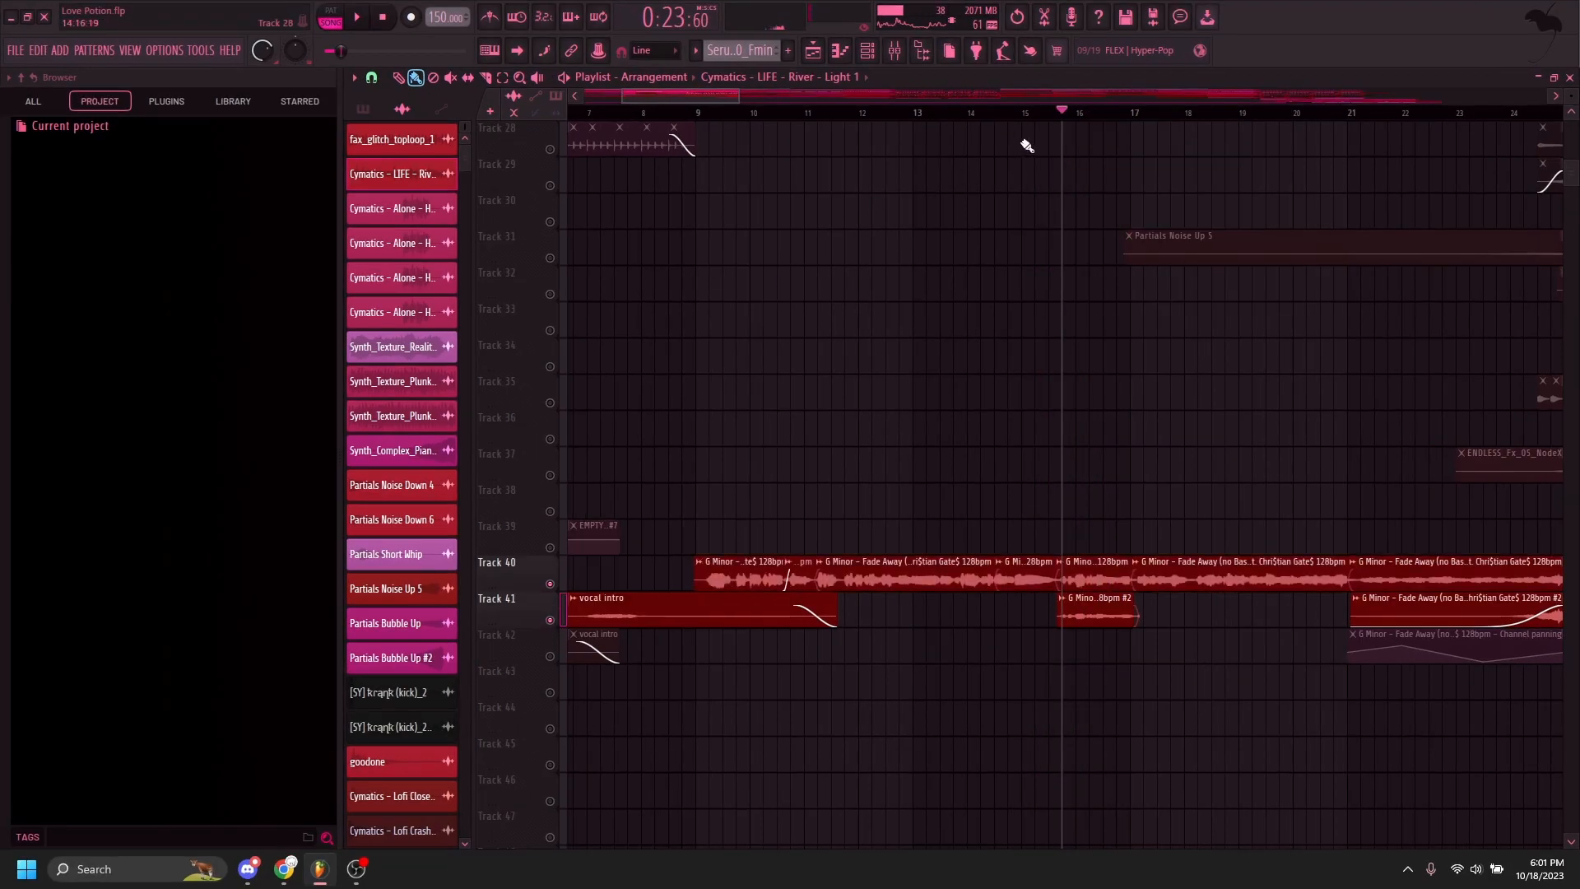
# Step: Check the pitch setting of the short Fade Away #2 clip on Track 41 and play Tracks 40 and 41 together
pyautogui.doubleClick(1084, 623)
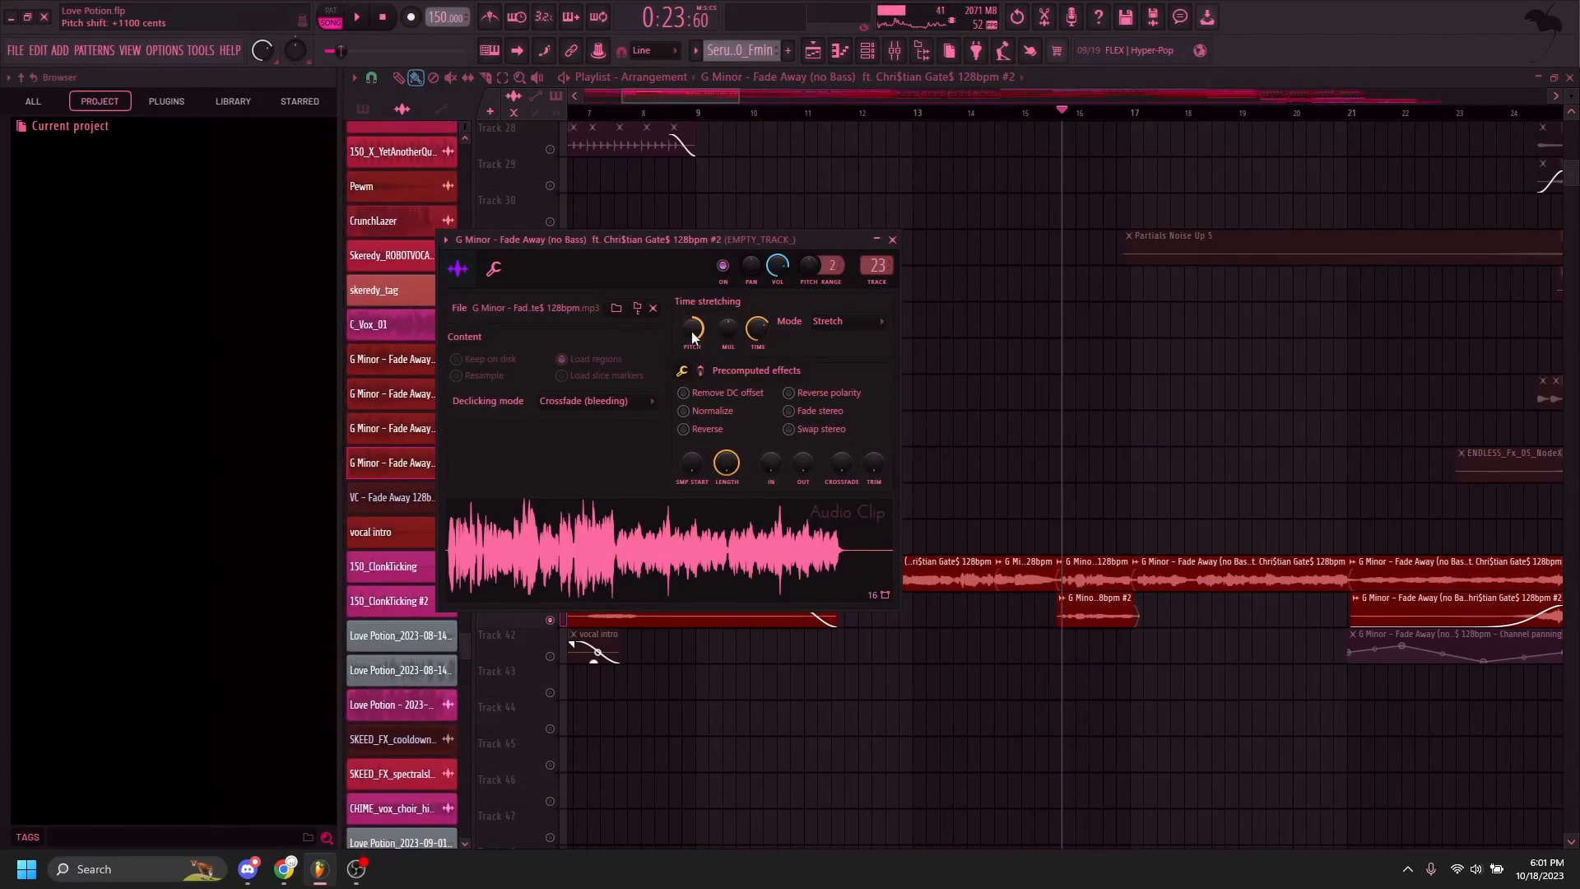
pyautogui.click(894, 238)
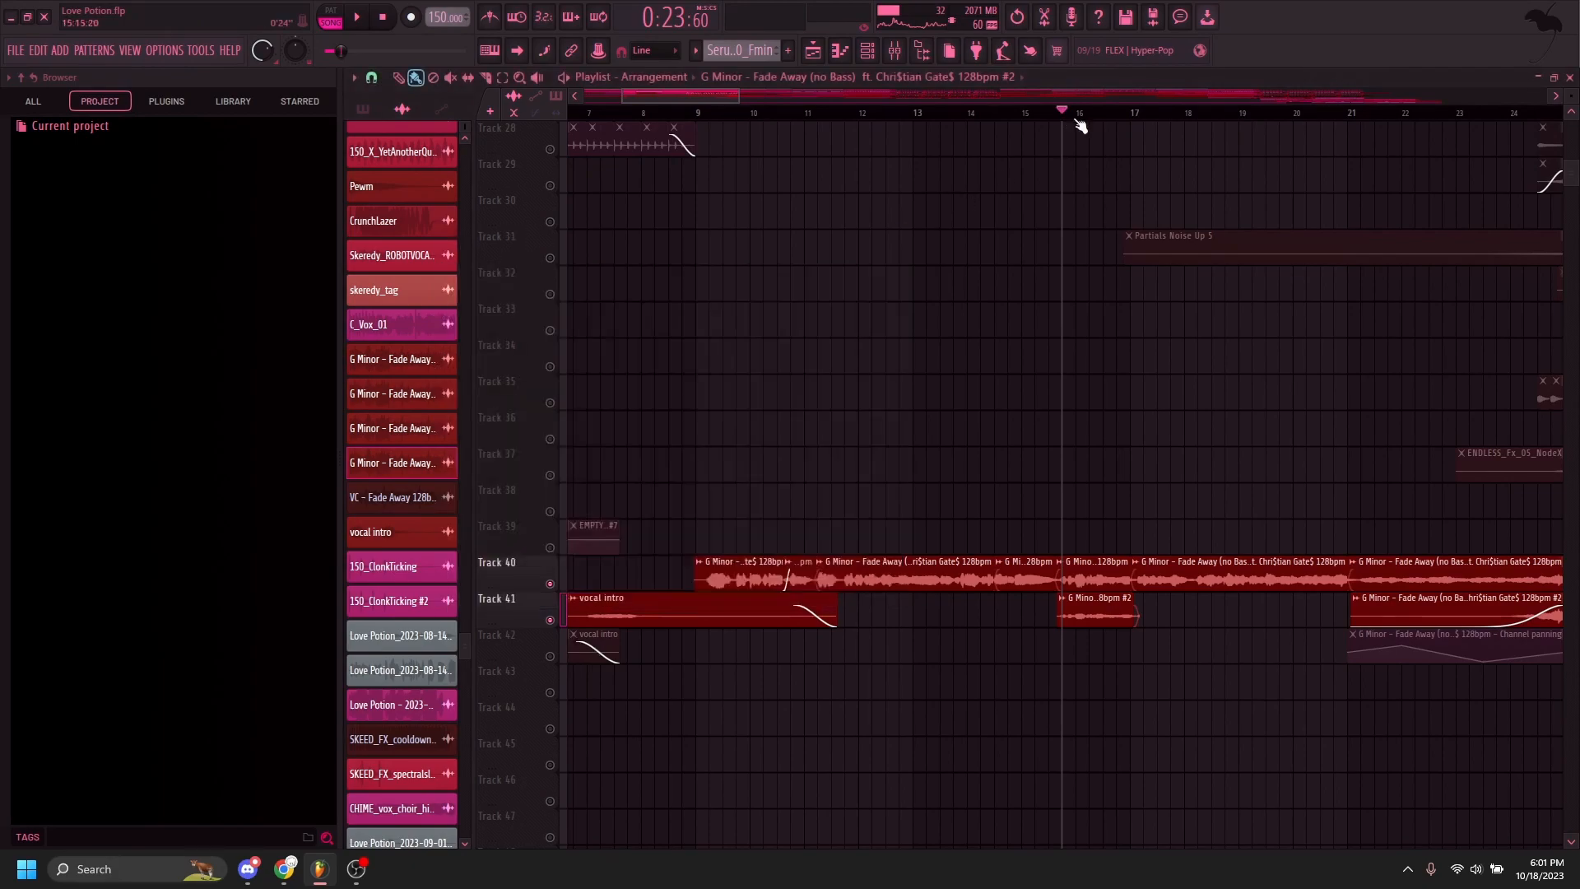
pyautogui.press('space')
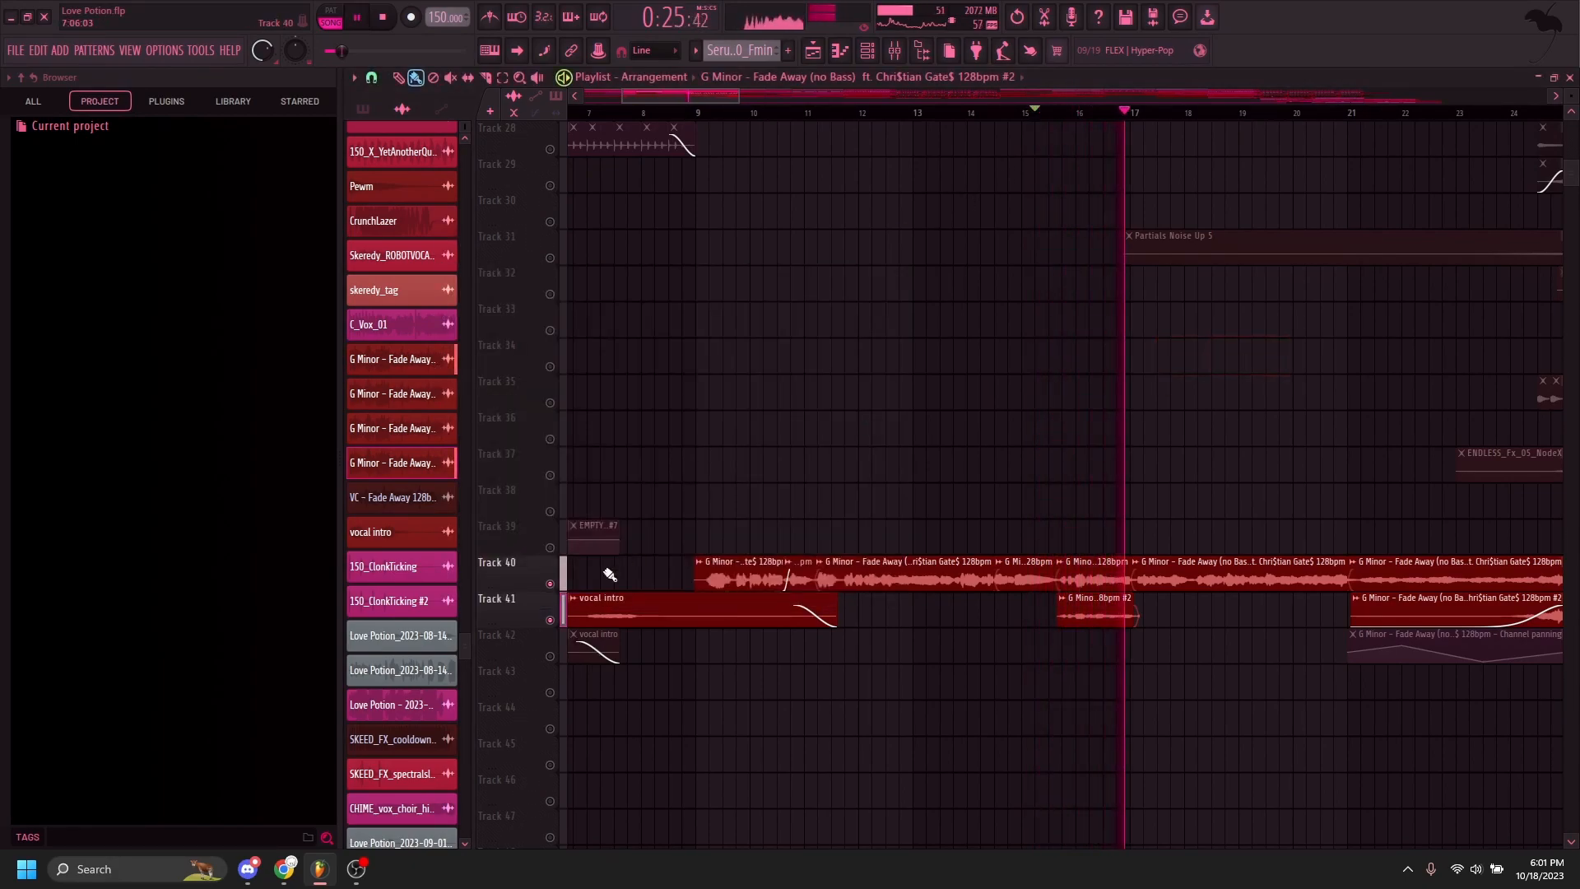
# Step: Solo the kick, goodone and ride clips on Tracks 22, 23 and 24 and play them from bar 17
pyautogui.scroll(10, 621, 565)
pyautogui.press('space')
pyautogui.moveTo(698, 99); pyautogui.dragTo(723, 108)
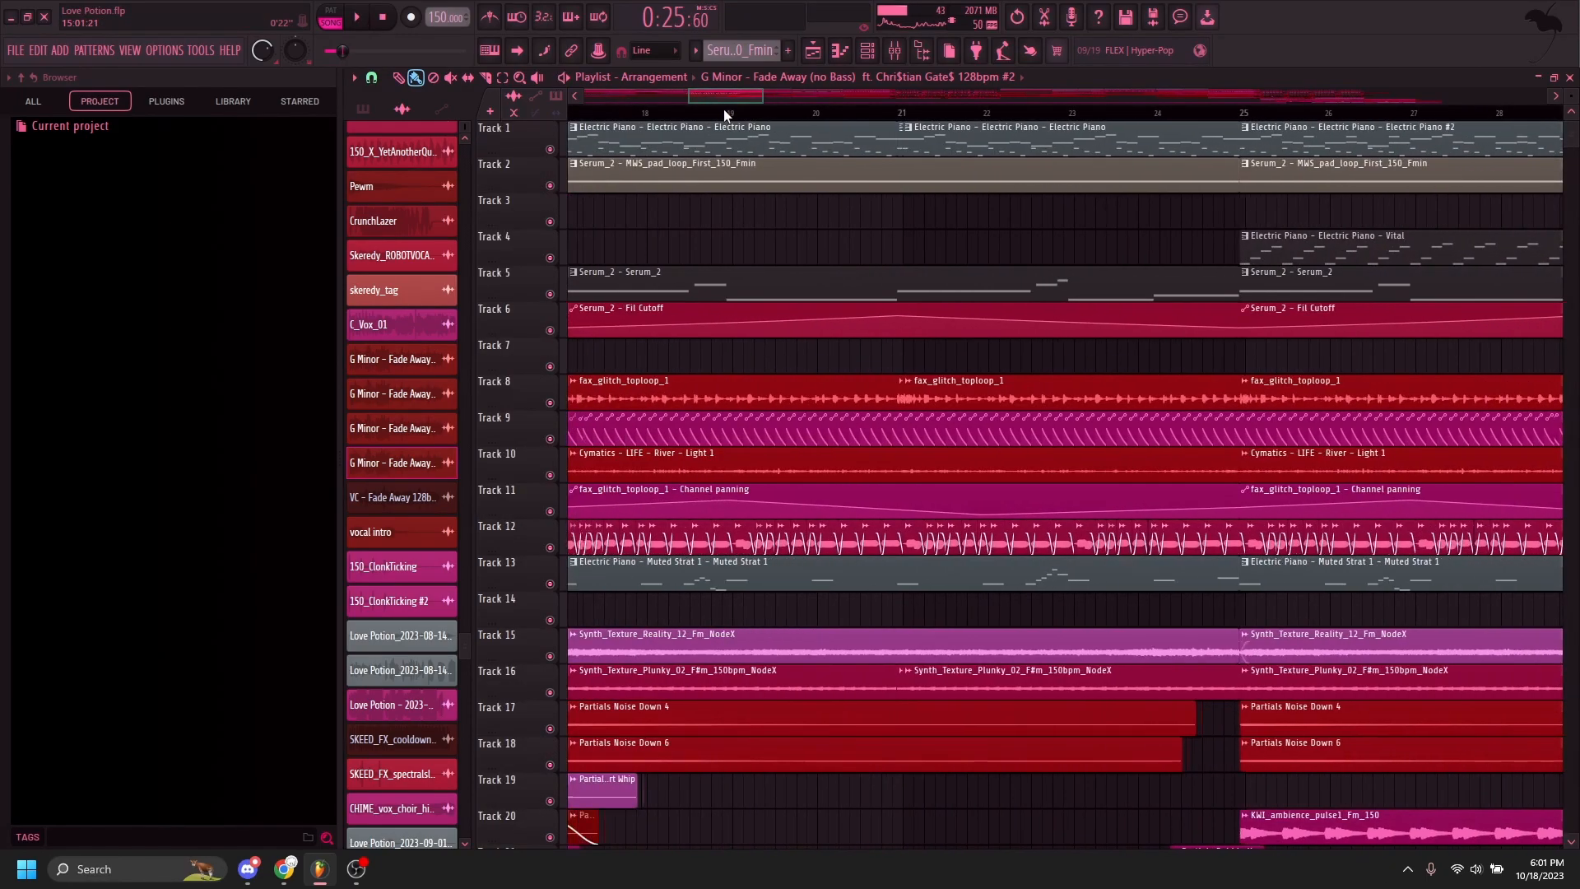
pyautogui.scroll(-3, 752, 270)
pyautogui.scroll(-4, 752, 270)
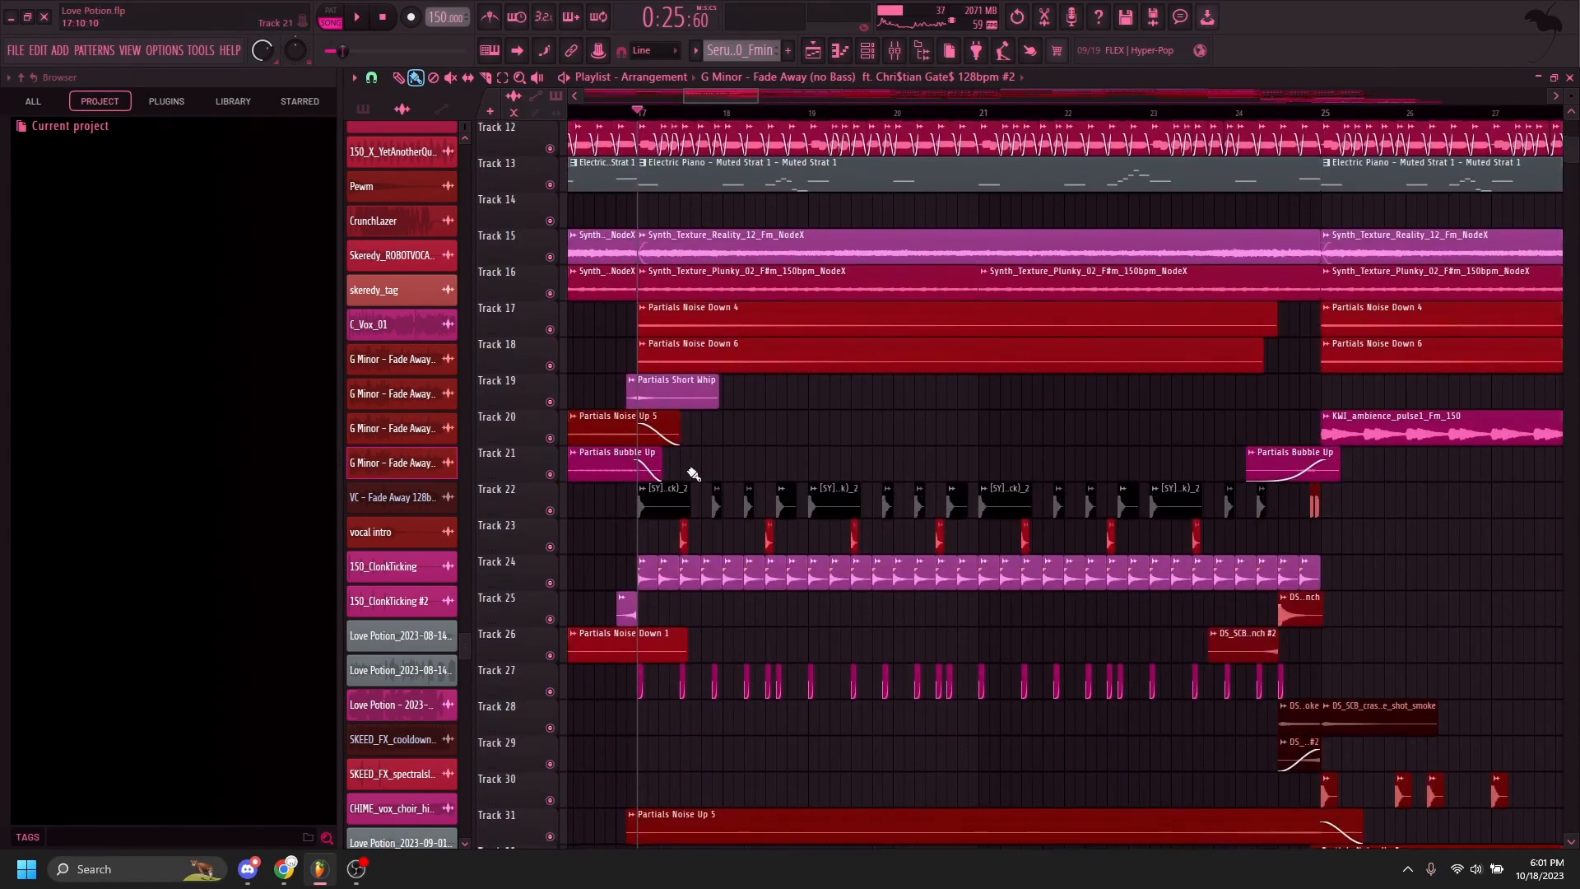
pyautogui.rightClick(557, 471)
pyautogui.rightClick(550, 475)
pyautogui.click(550, 511)
pyautogui.click(550, 548)
pyautogui.press('space')
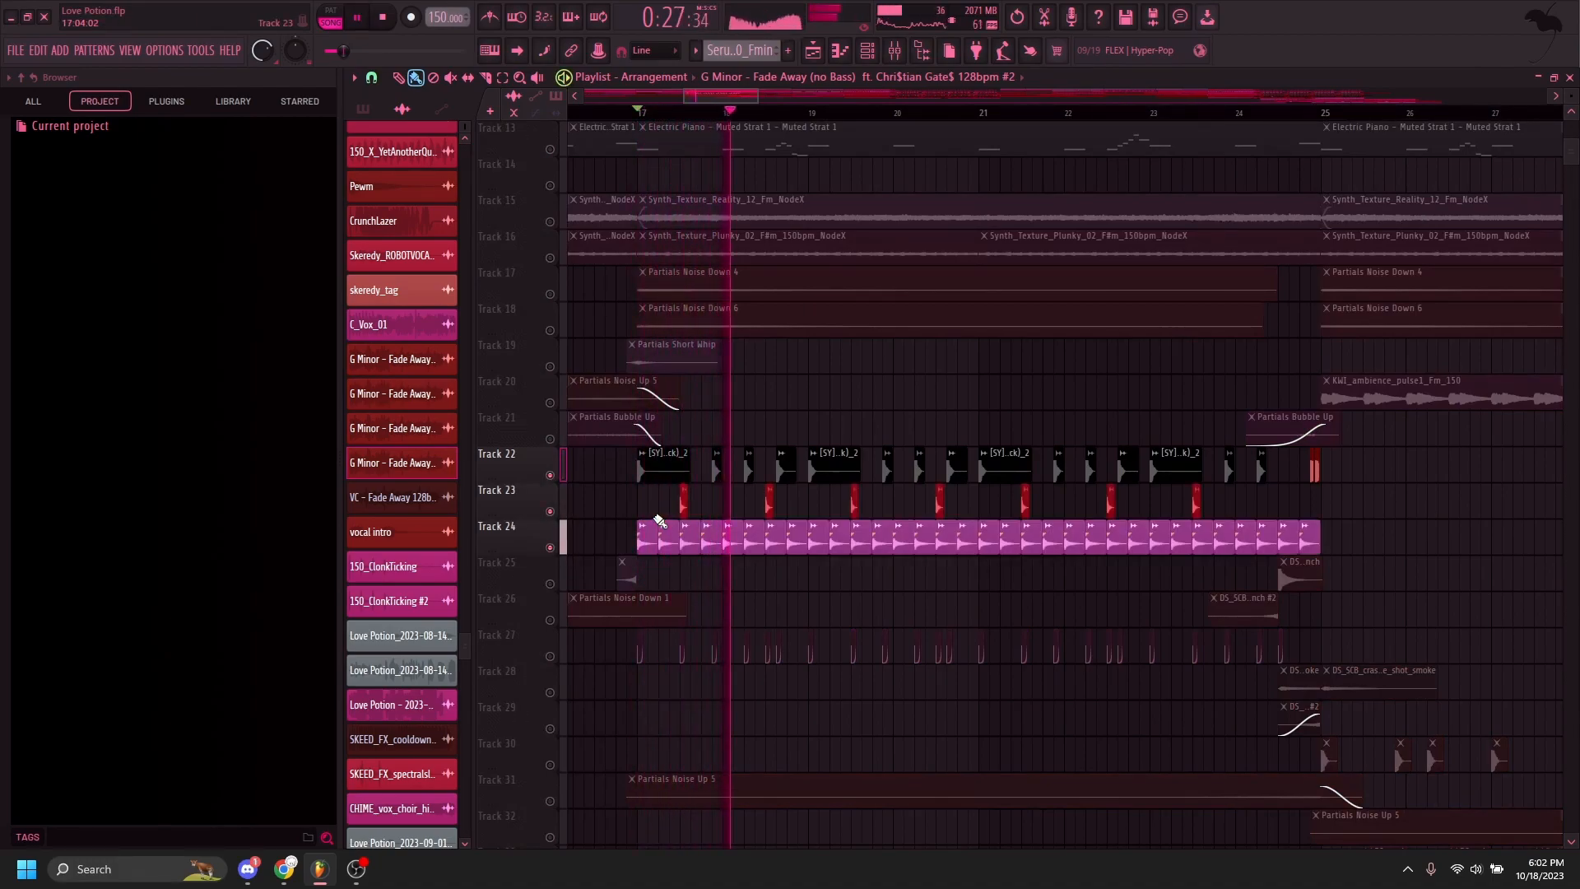
pyautogui.press('space')
# Step: Open the goodone clip on Track 23, try a longer sample length, undo the change and close its settings
pyautogui.scroll(3, 600, 634)
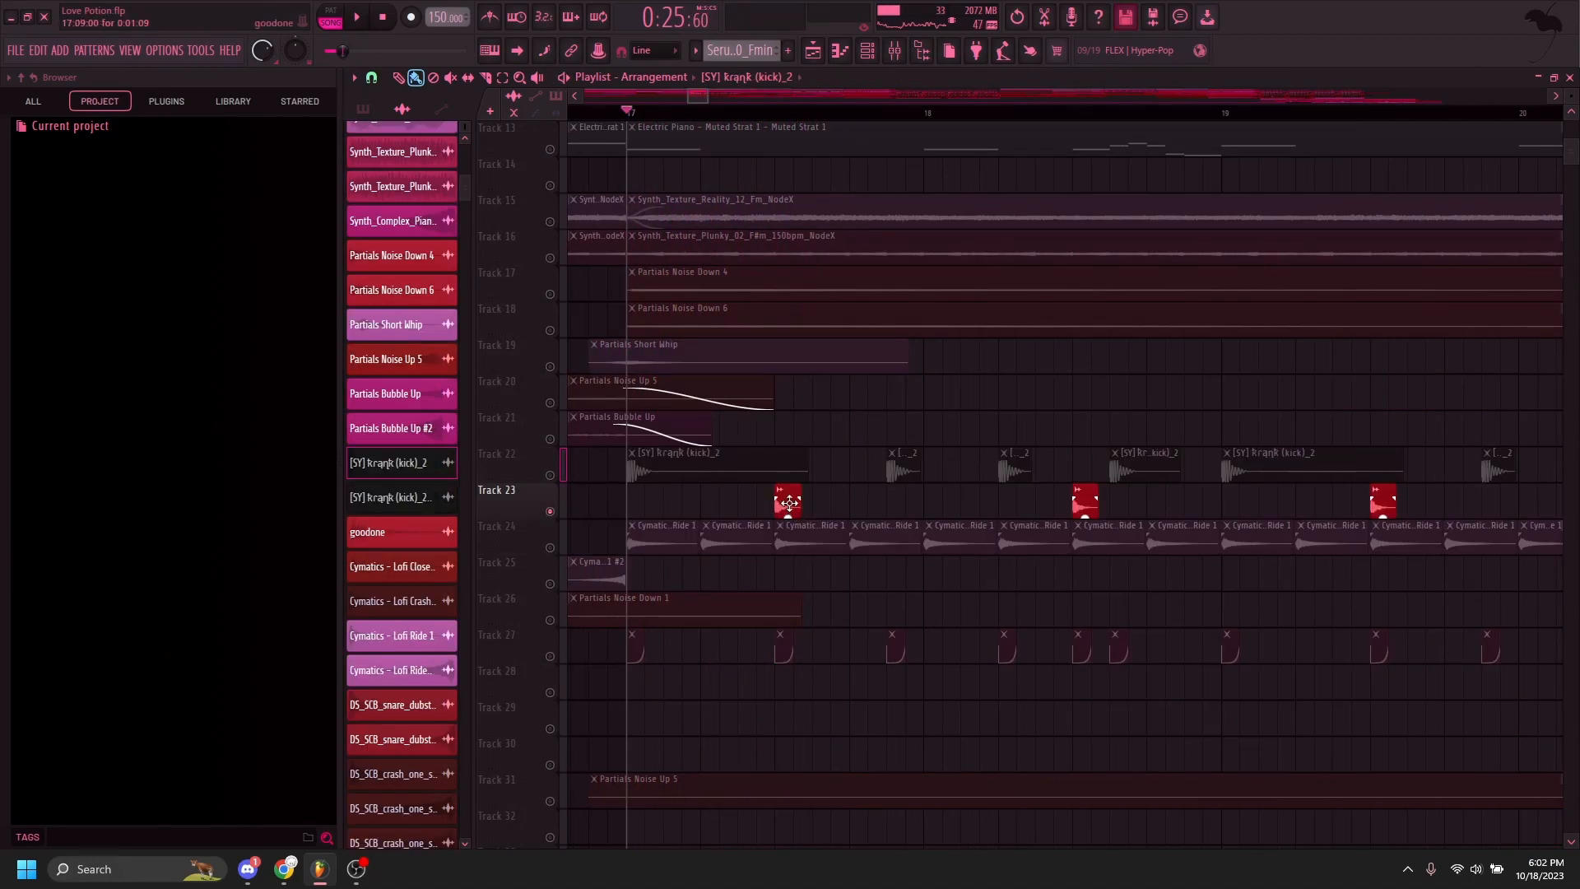
pyautogui.doubleClick(790, 504)
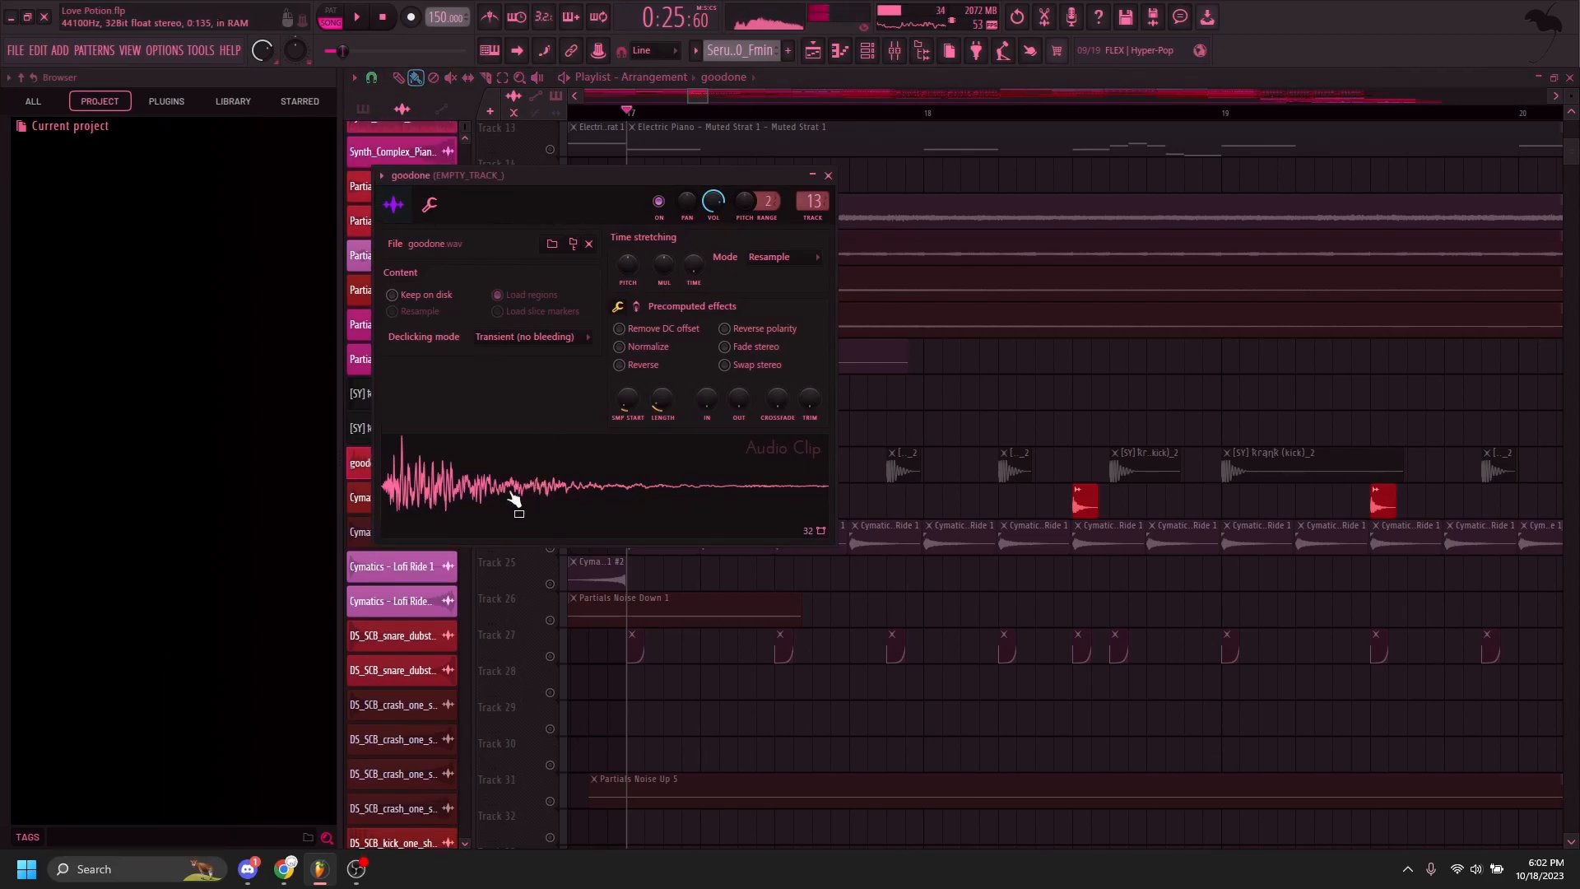
pyautogui.moveTo(520, 491); pyautogui.dragTo(781, 491)
pyautogui.moveTo(658, 391)
pyautogui.mouseDown()
pyautogui.moveTo(658, 424)
pyautogui.moveTo(662, 367)
pyautogui.mouseUp()
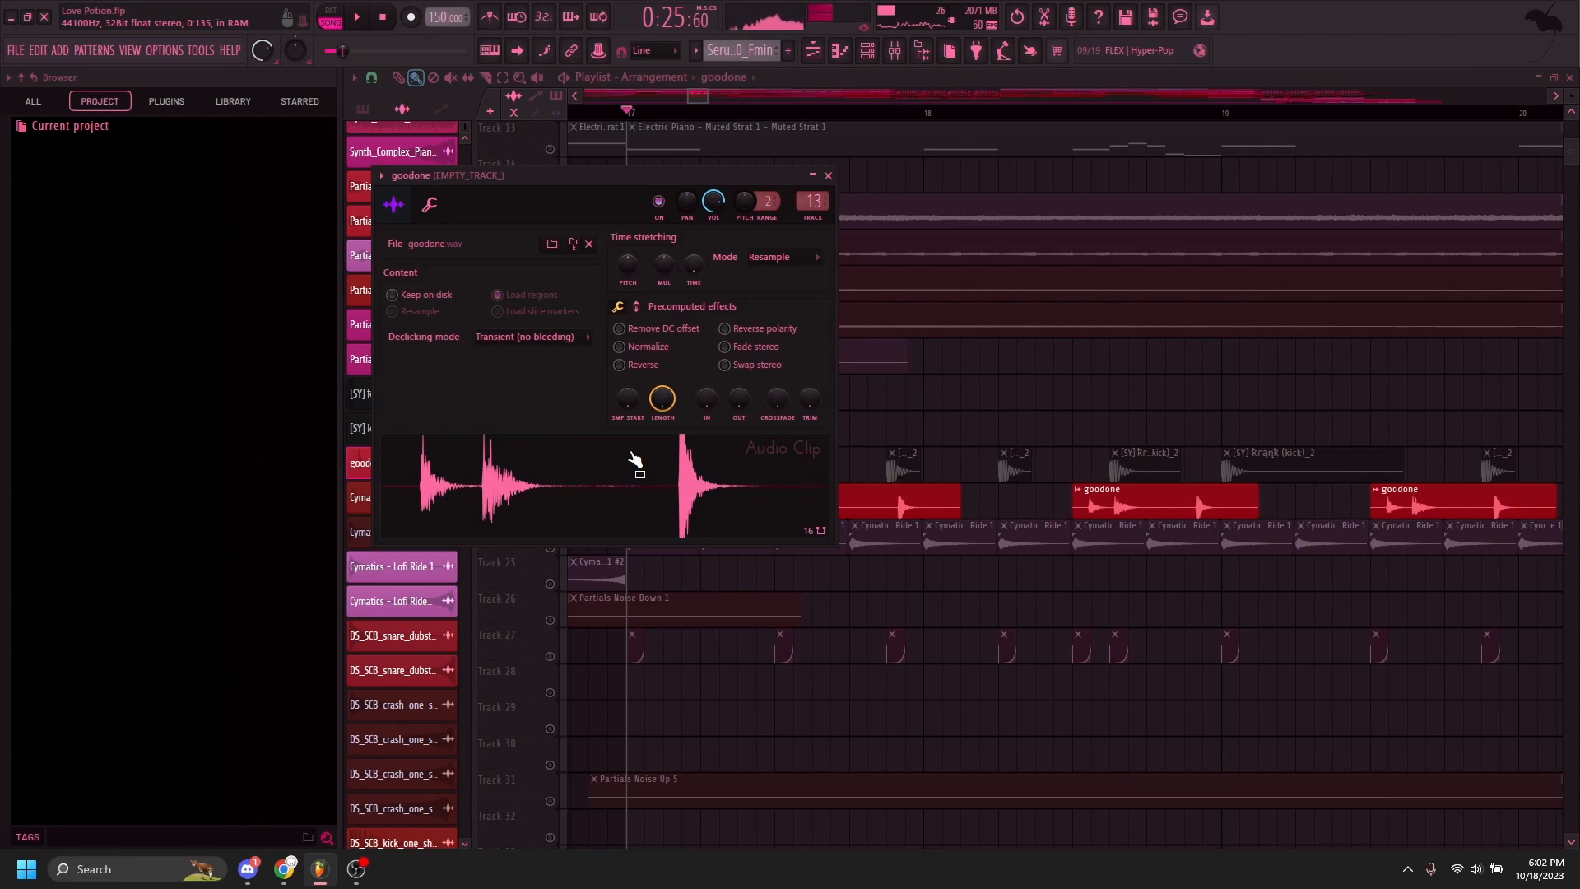
pyautogui.hotkey('ctrl', 'alt', 'z')
pyautogui.hotkey('ctrl', 'alt', 'z')
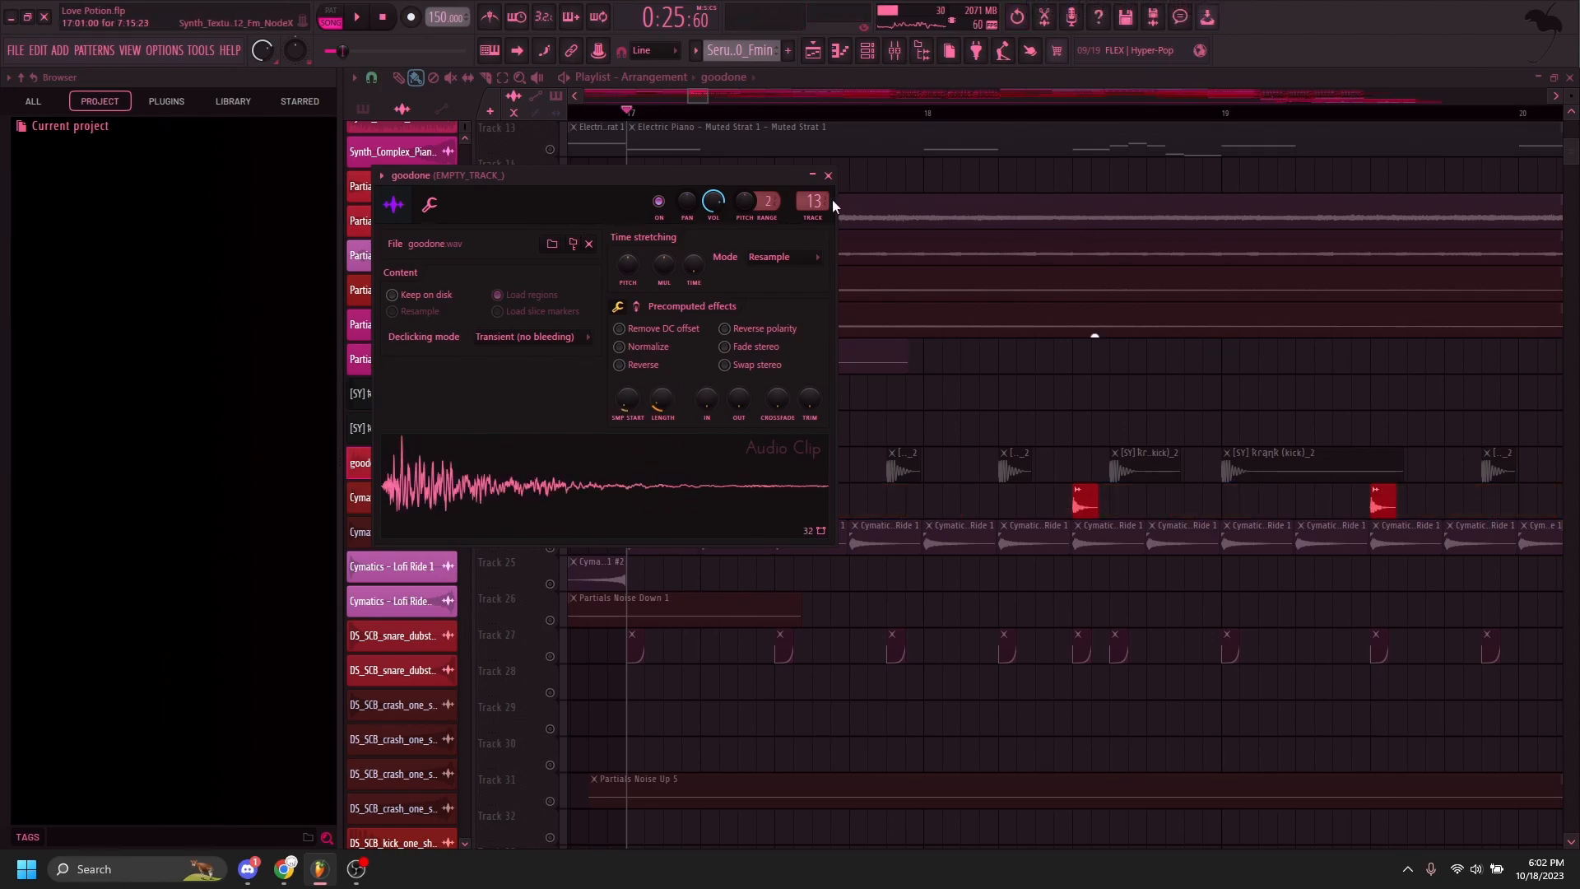
pyautogui.click(829, 176)
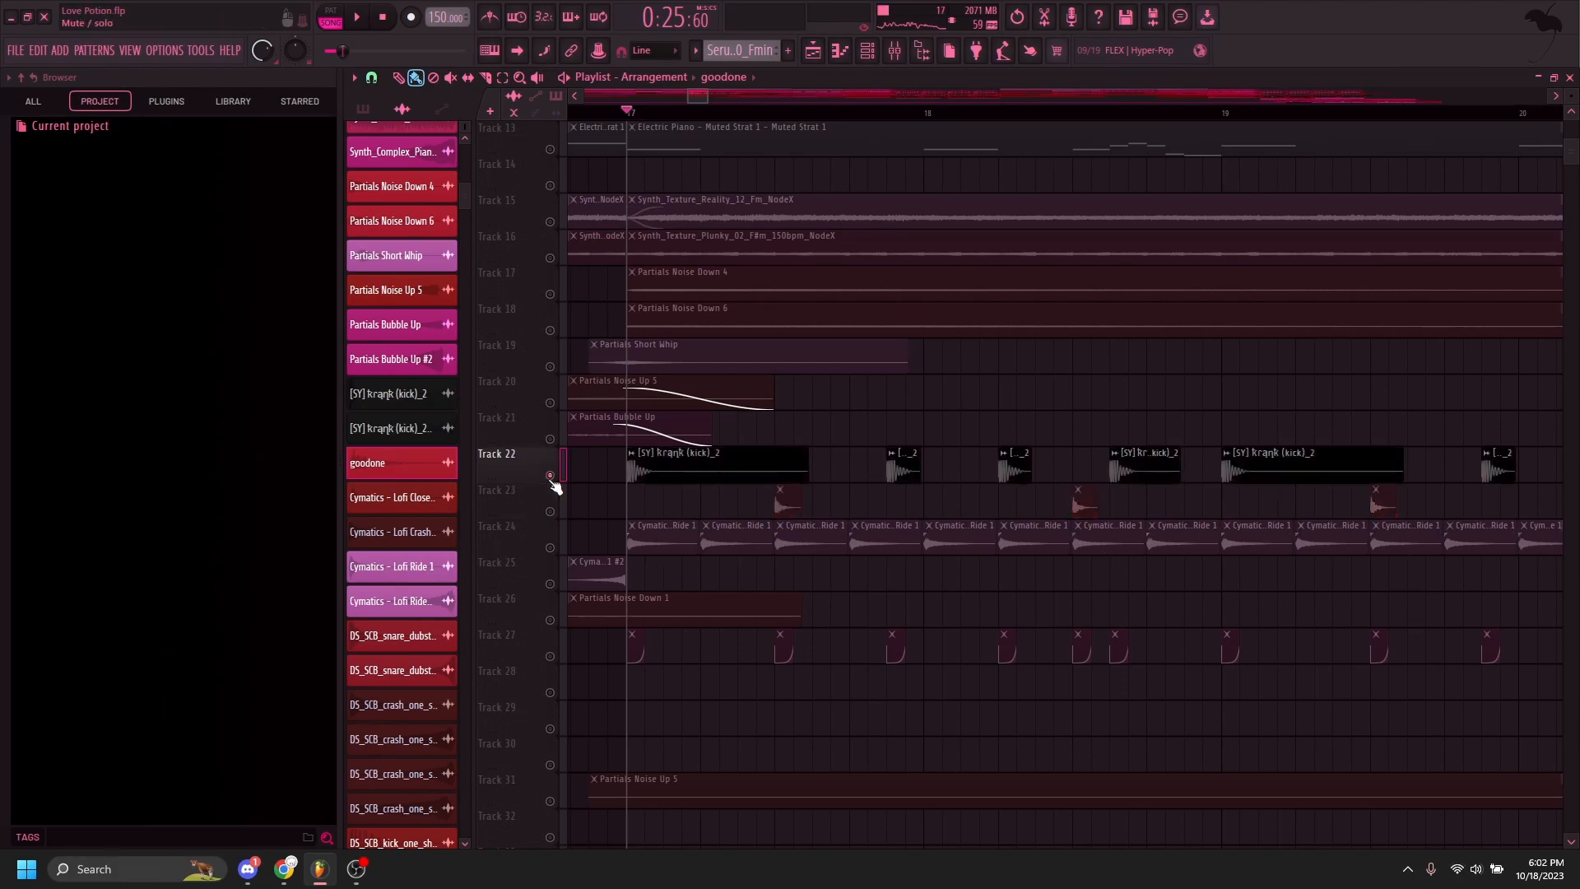
# Step: Play Tracks 22 and 23 soloed together, and play from bar 24 with Tracks 24, 25, 26, 28, 29 and 35 added
pyautogui.keyDown('ctrl'); pyautogui.click(550, 511); pyautogui.keyUp('ctrl')
pyautogui.press('space')
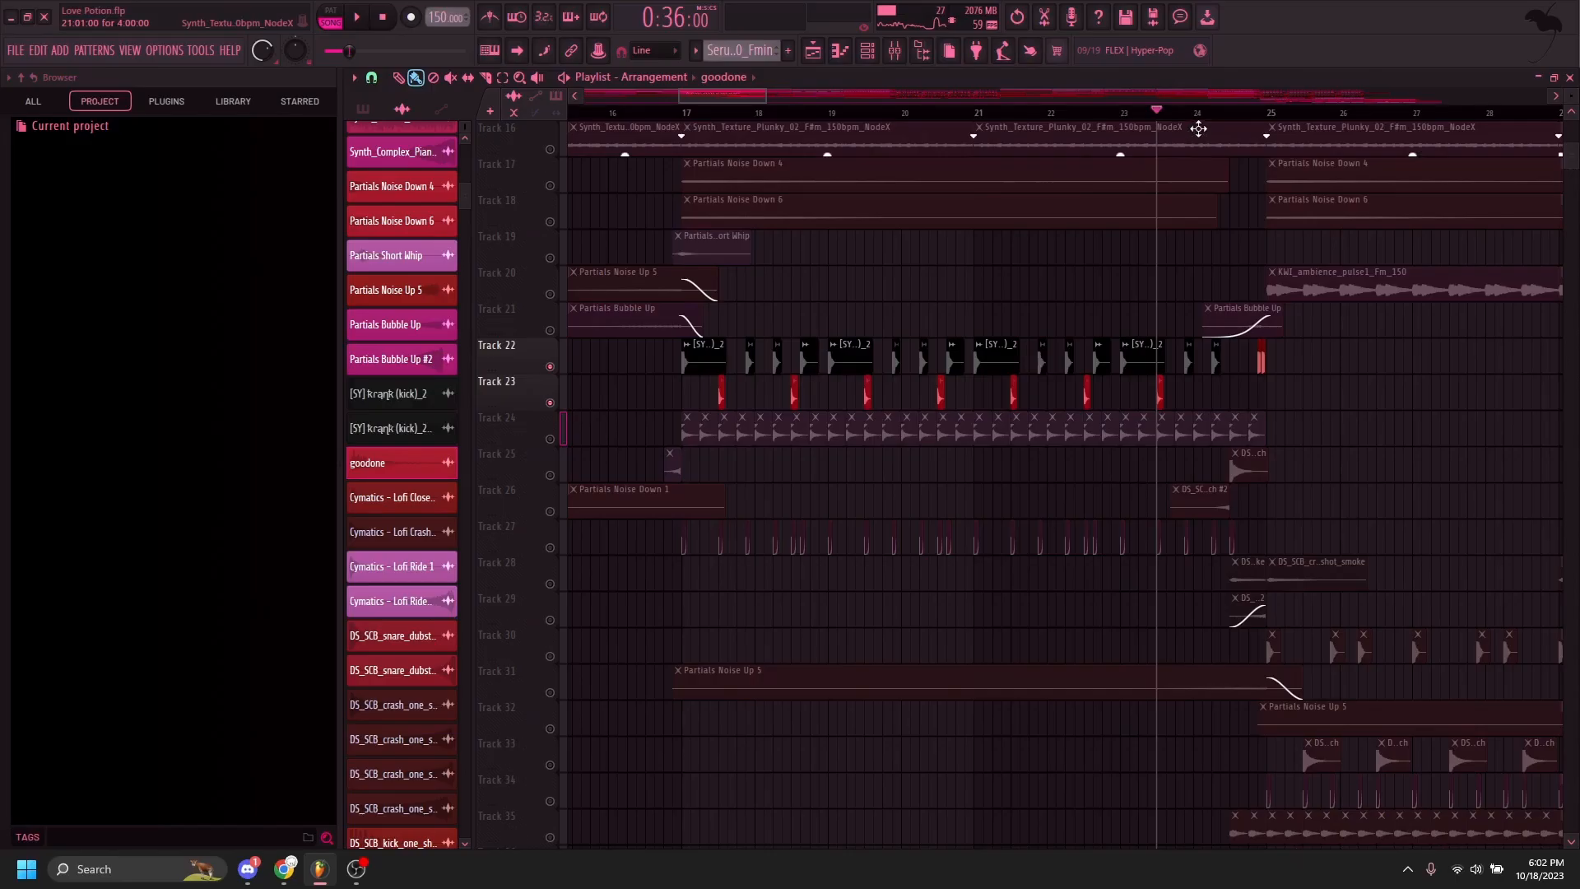
pyautogui.click(550, 439)
pyautogui.click(550, 511)
pyautogui.scroll(3, 1404, 621)
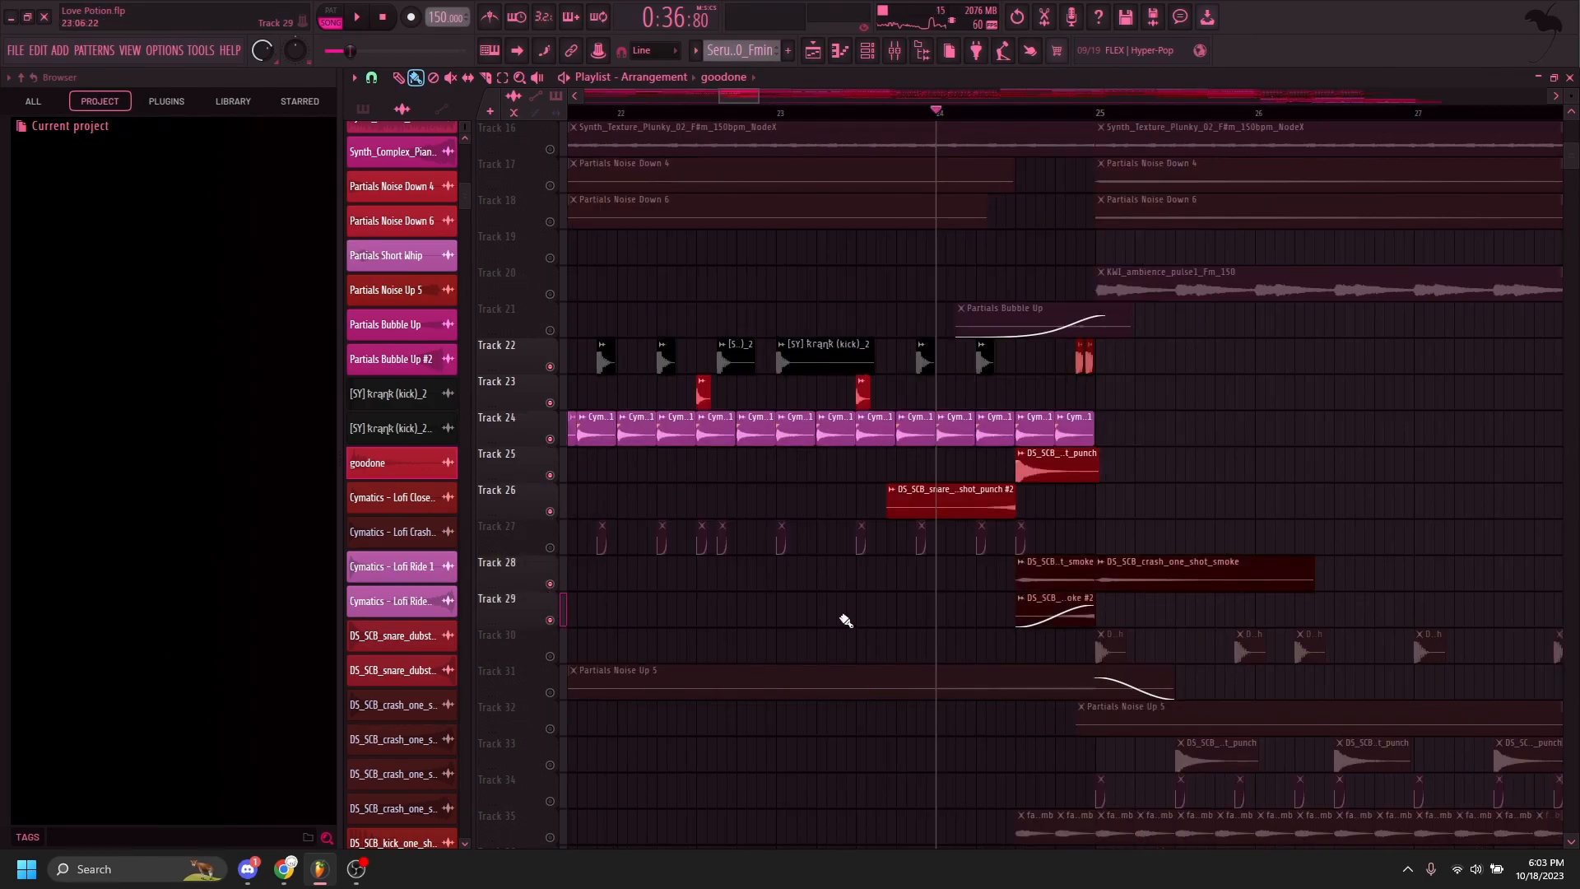
pyautogui.scroll(-4, 763, 623)
pyautogui.click(549, 584)
pyautogui.scroll(3, 1032, 640)
pyautogui.press('space')
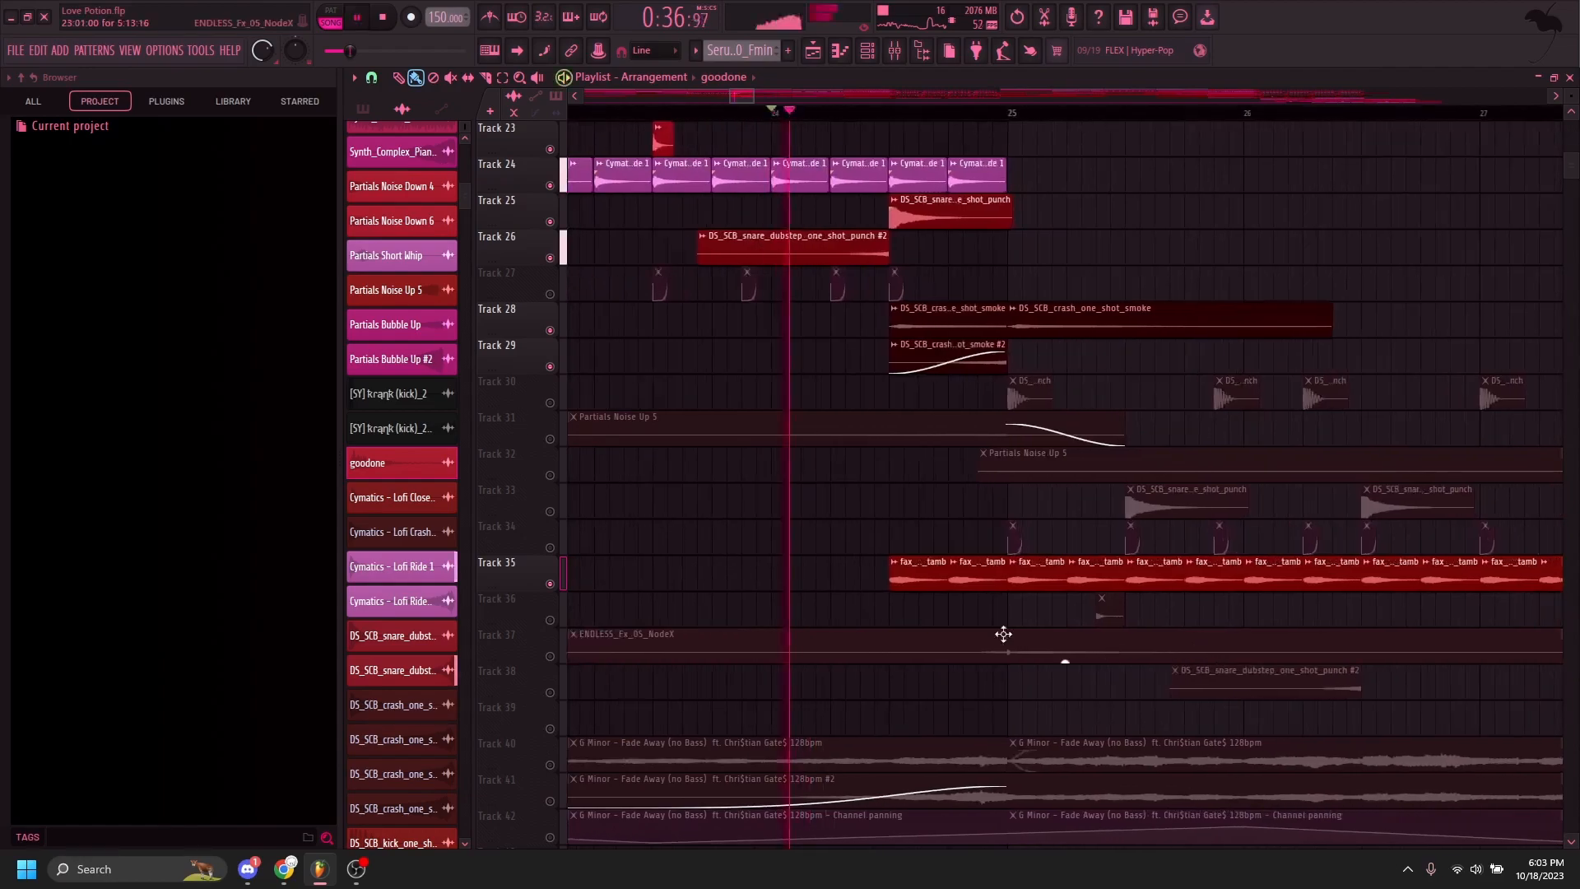
pyautogui.press('space')
# Step: Solo the Fade Away #2 vocal on Track 41, play it from bar 24 and release the solo
pyautogui.scroll(-4, 518, 443)
pyautogui.rightClick(550, 512)
pyautogui.press('space')
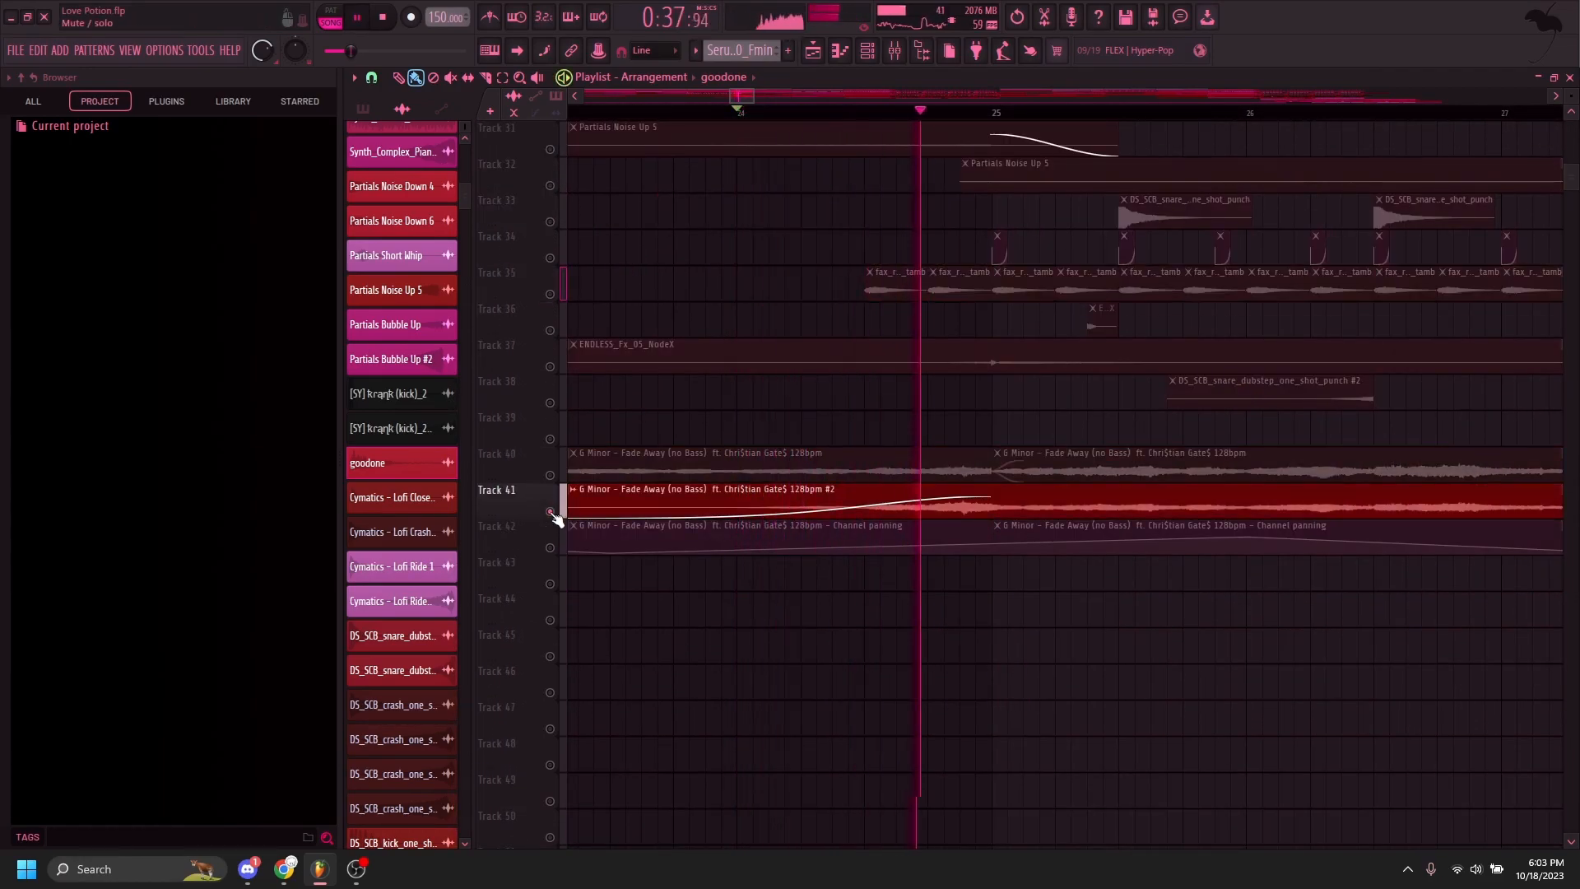
pyautogui.rightClick(551, 509)
pyautogui.press('space')
# Step: Solo the Electric Piano - Vital pattern on Track 4 and play it from bar 25
pyautogui.scroll(12, 1006, 514)
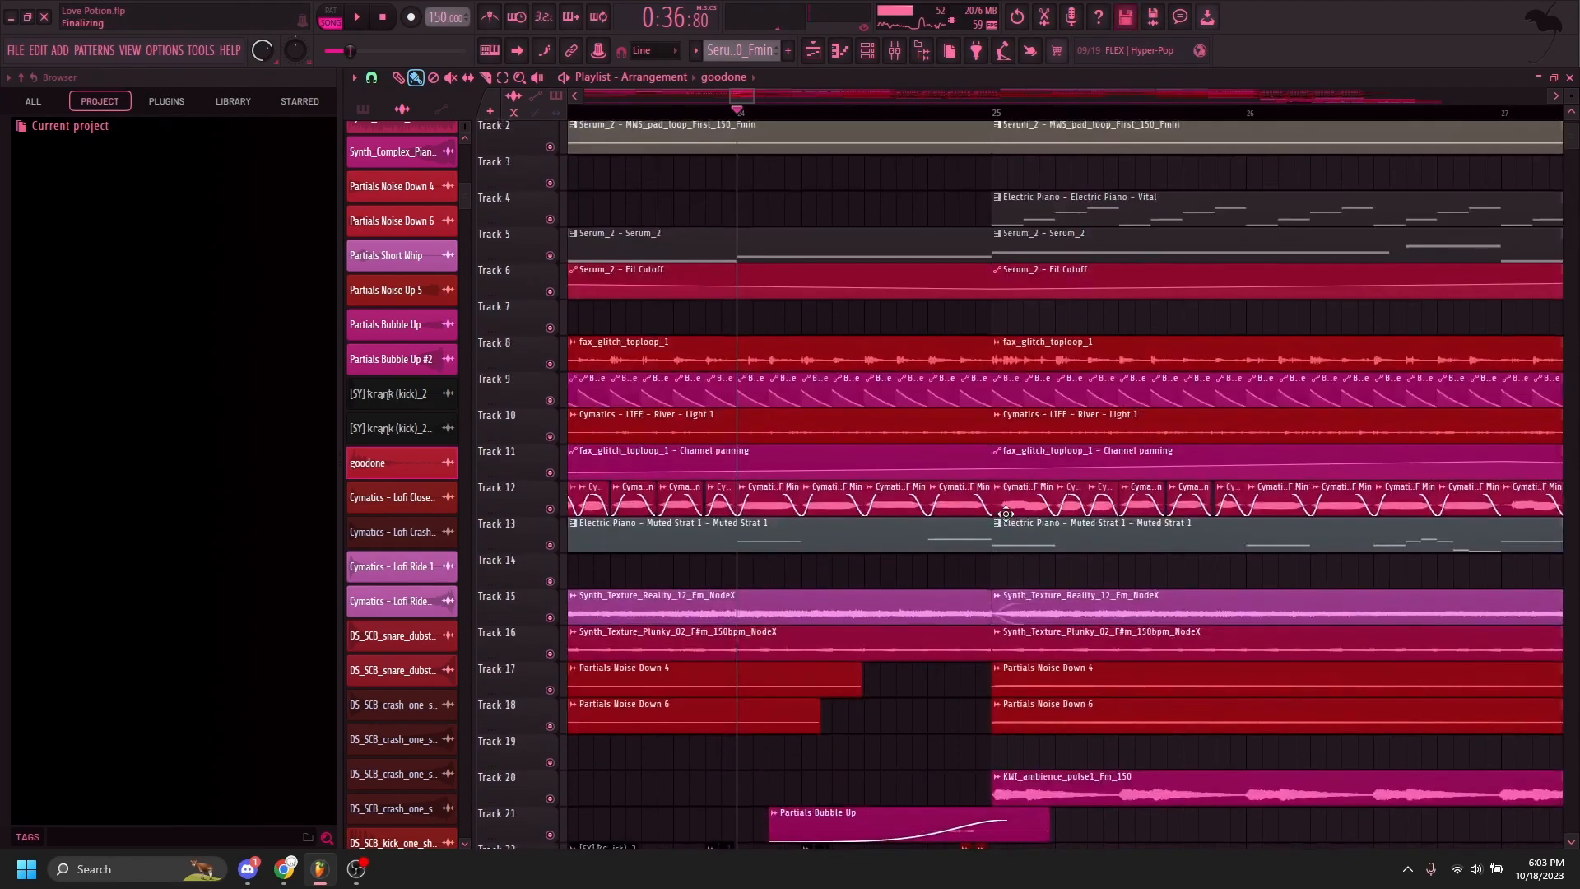
pyautogui.press('space')
pyautogui.rightClick(551, 221)
pyautogui.scroll(-2, 706, 236)
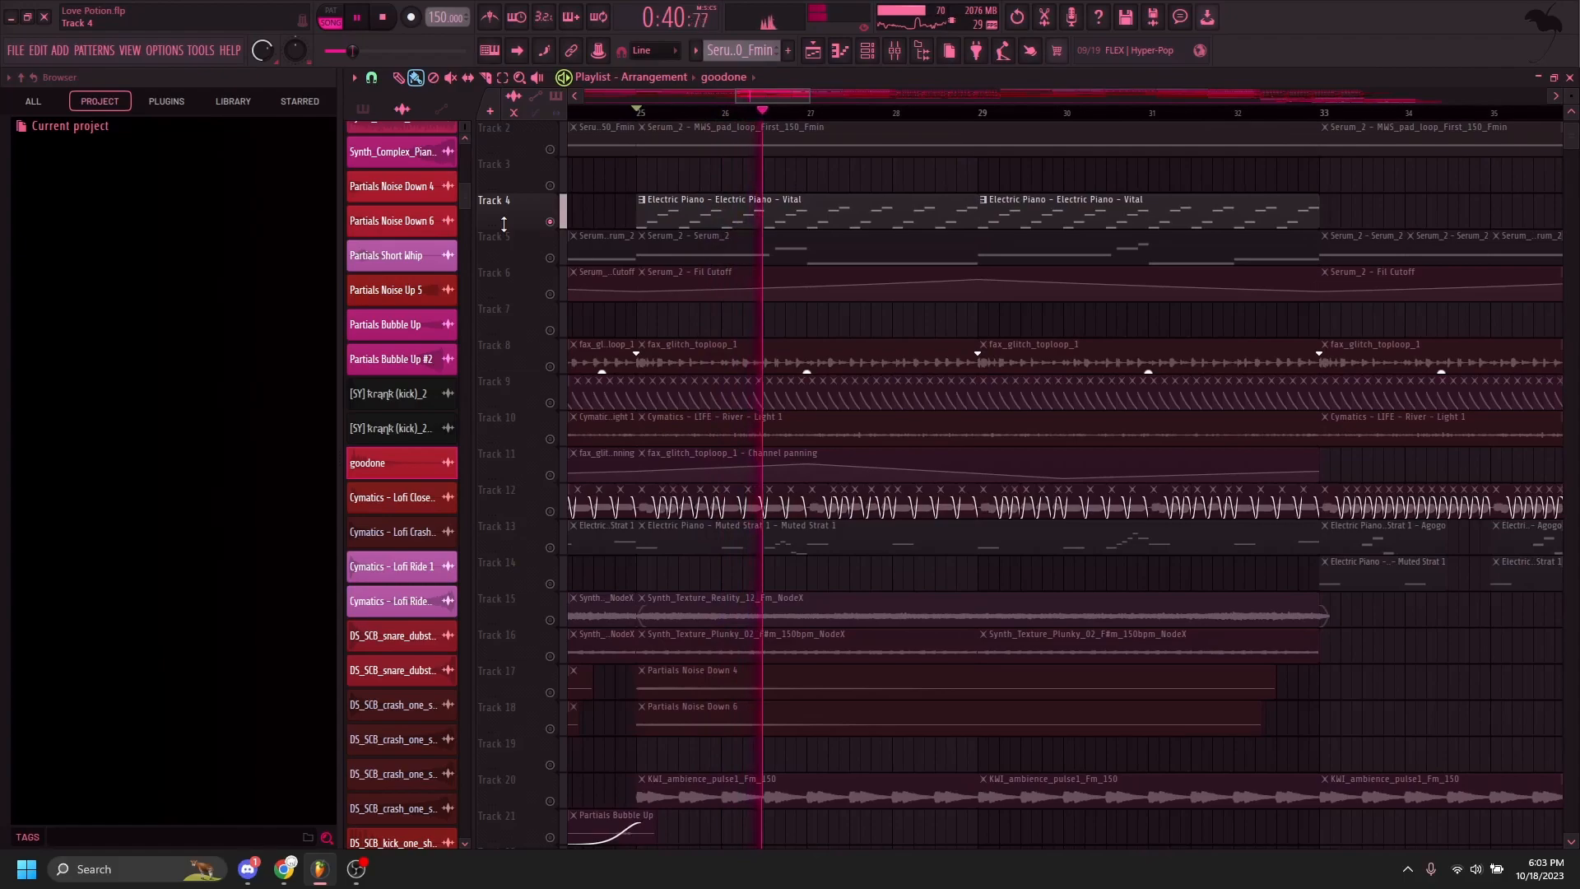
pyautogui.press('space')
# Step: Solo the drum hits on Track 30 together with Tracks 31 and 32 and play them from bar 25
pyautogui.scroll(-10, 558, 459)
pyautogui.rightClick(549, 475)
pyautogui.click(551, 512)
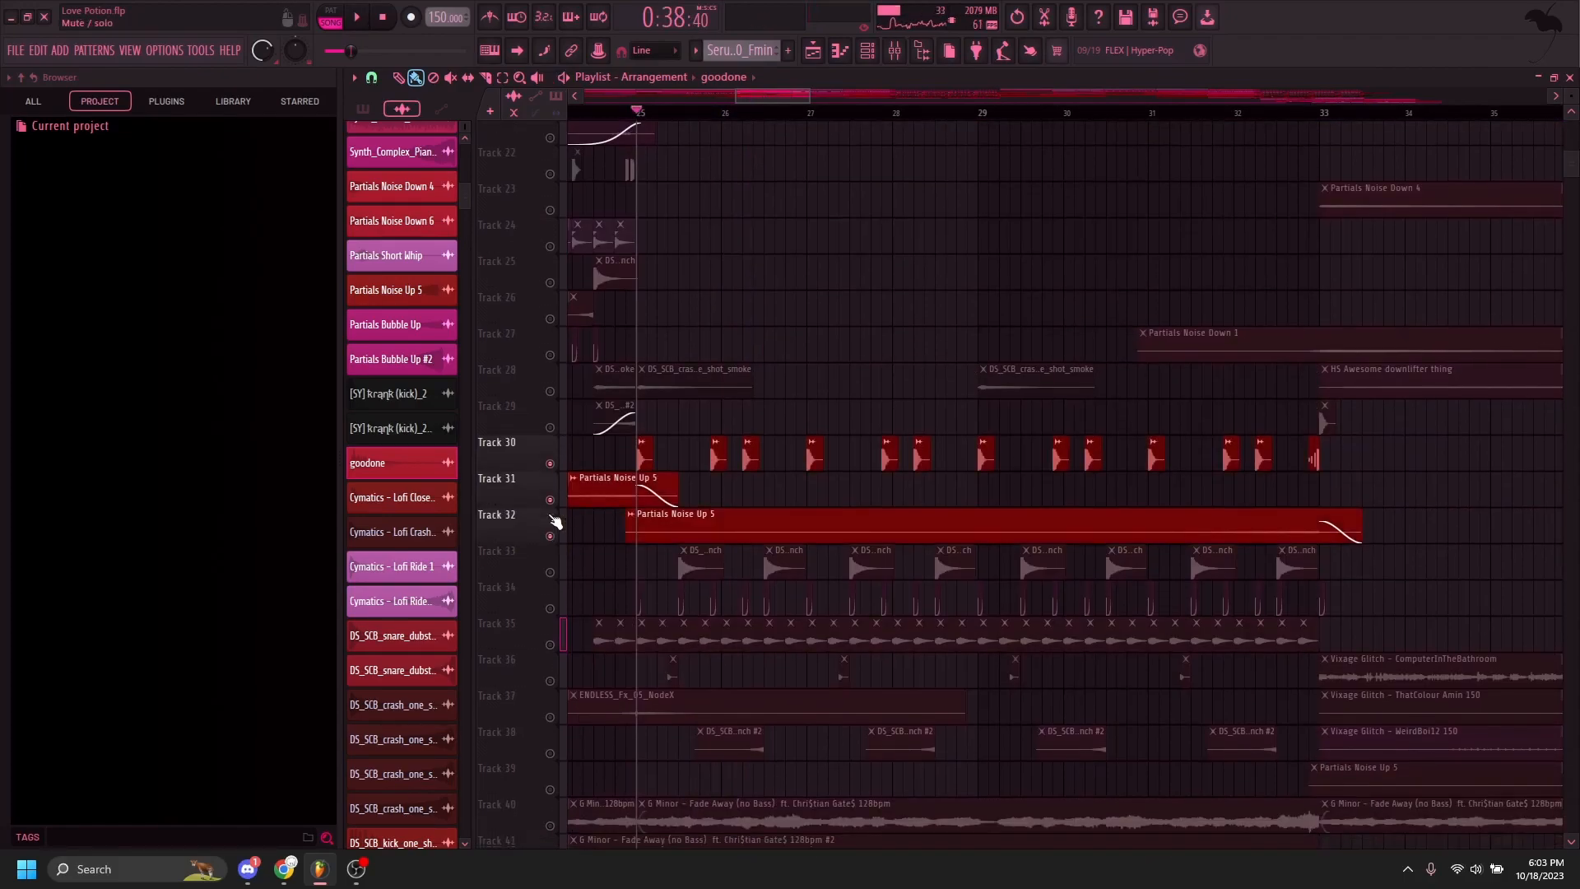
pyautogui.scroll(-1, 556, 554)
pyautogui.press('space')
pyautogui.click(549, 656)
pyautogui.click(550, 729)
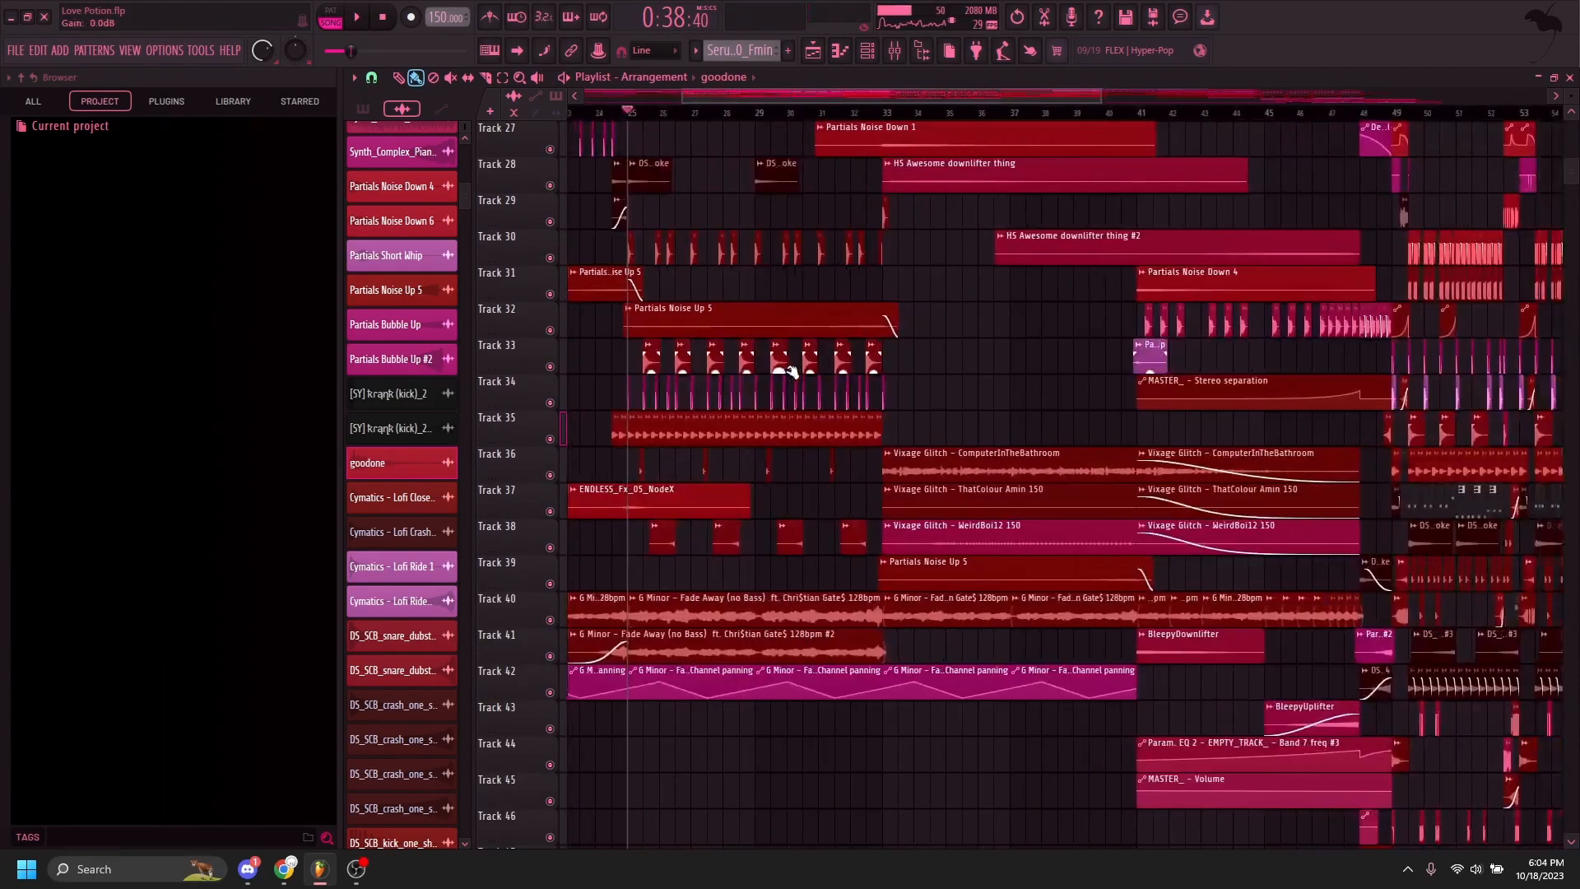
# Step: Solo the Vixage Glitch - ComputerInTheBathroom clip on Track 36 and play it from bar 33
pyautogui.scroll(-4, 1127, 427)
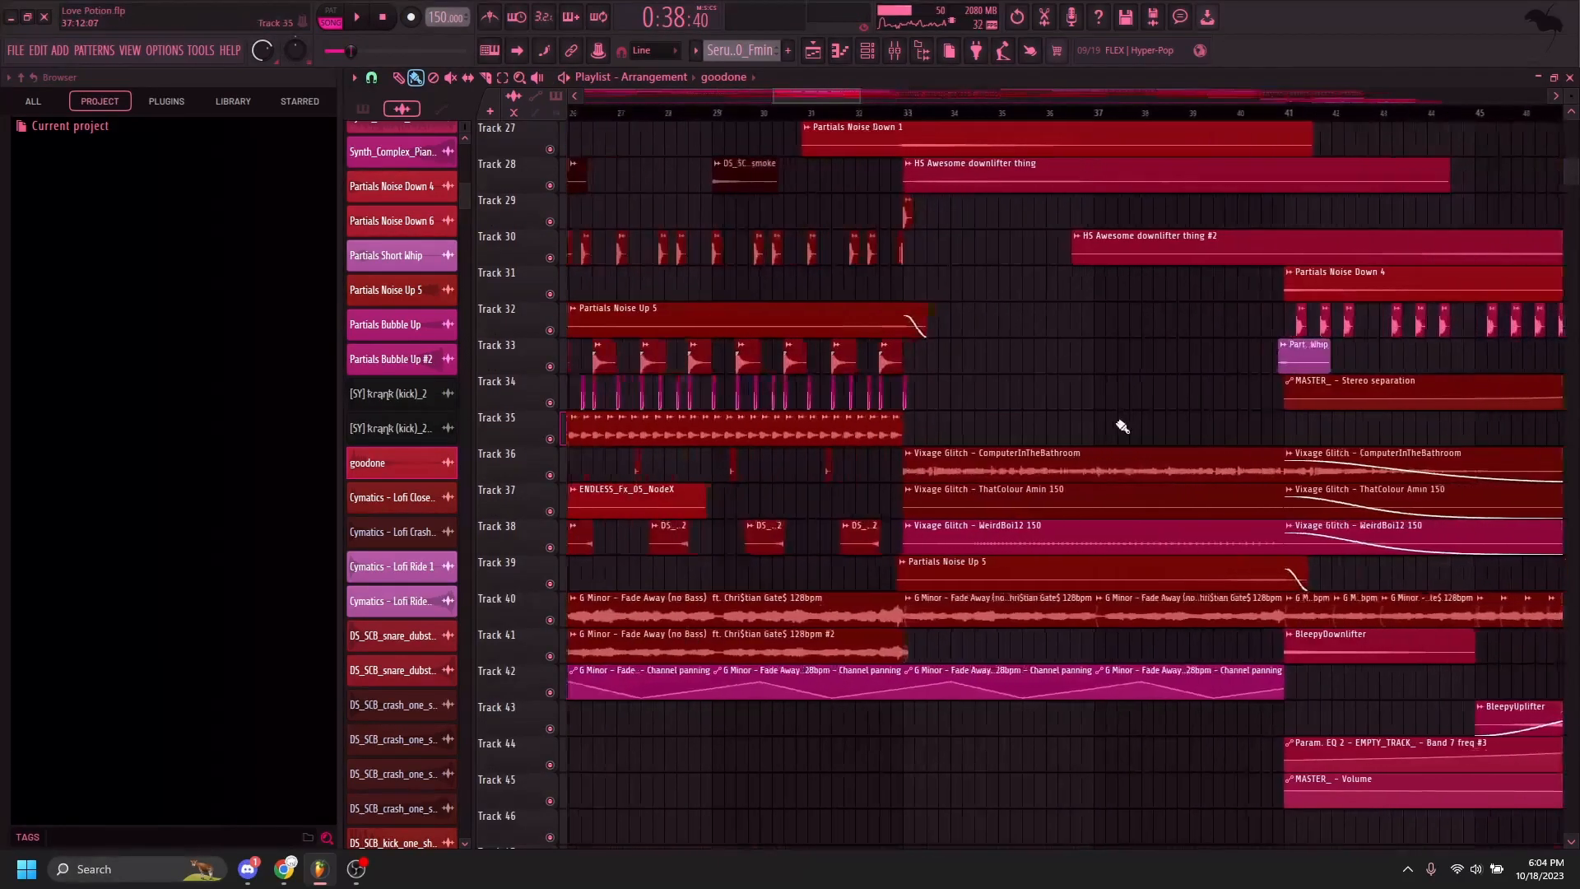
pyautogui.scroll(4, 724, 158)
pyautogui.click(792, 113)
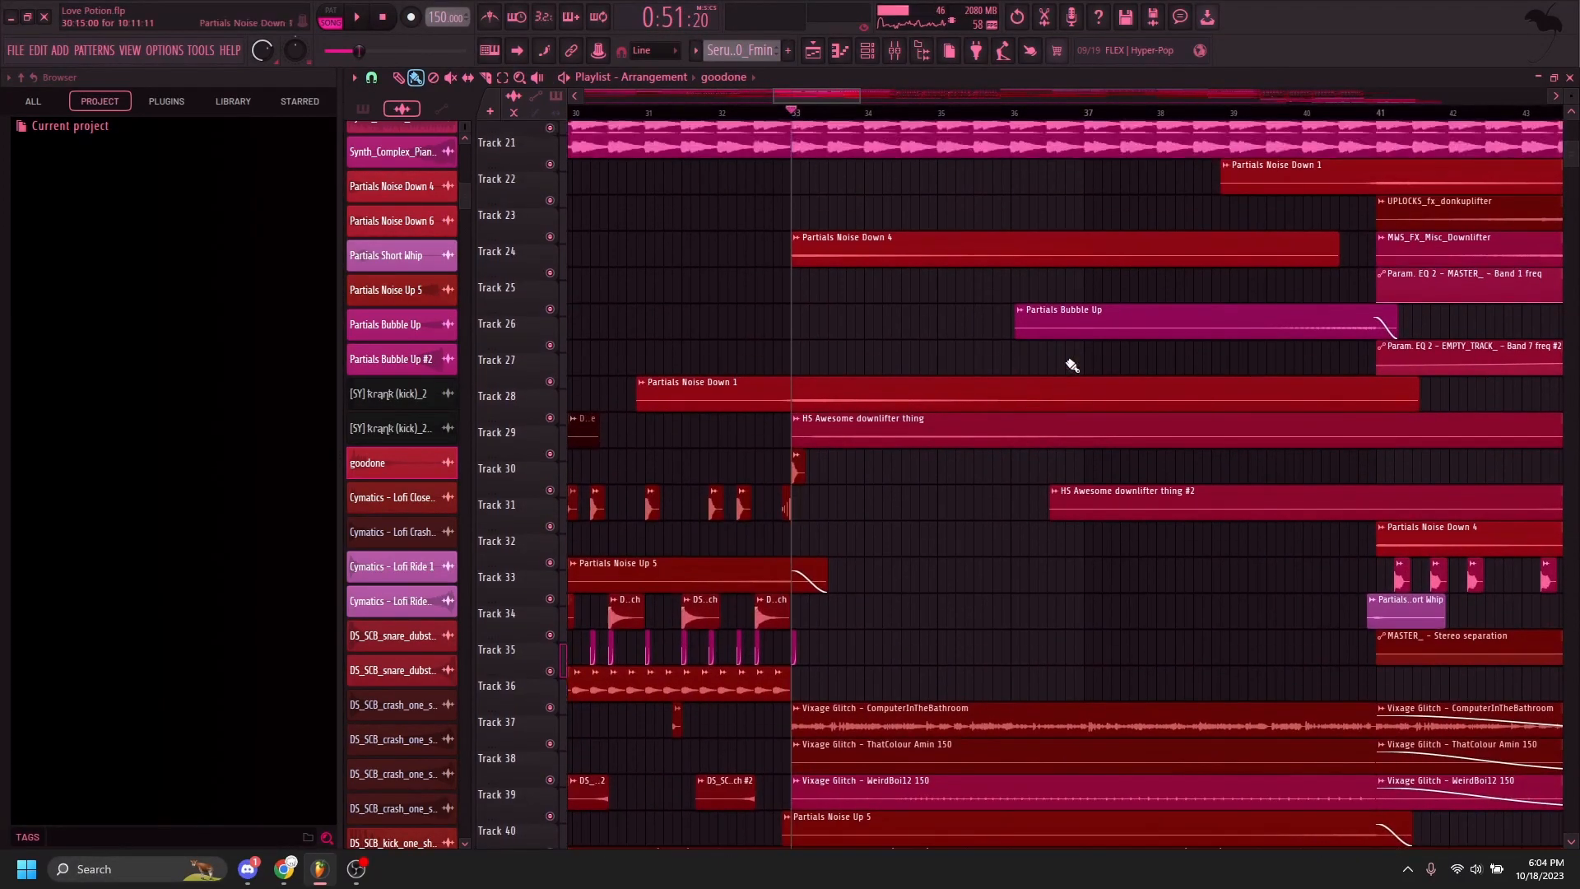
pyautogui.scroll(10, 1072, 365)
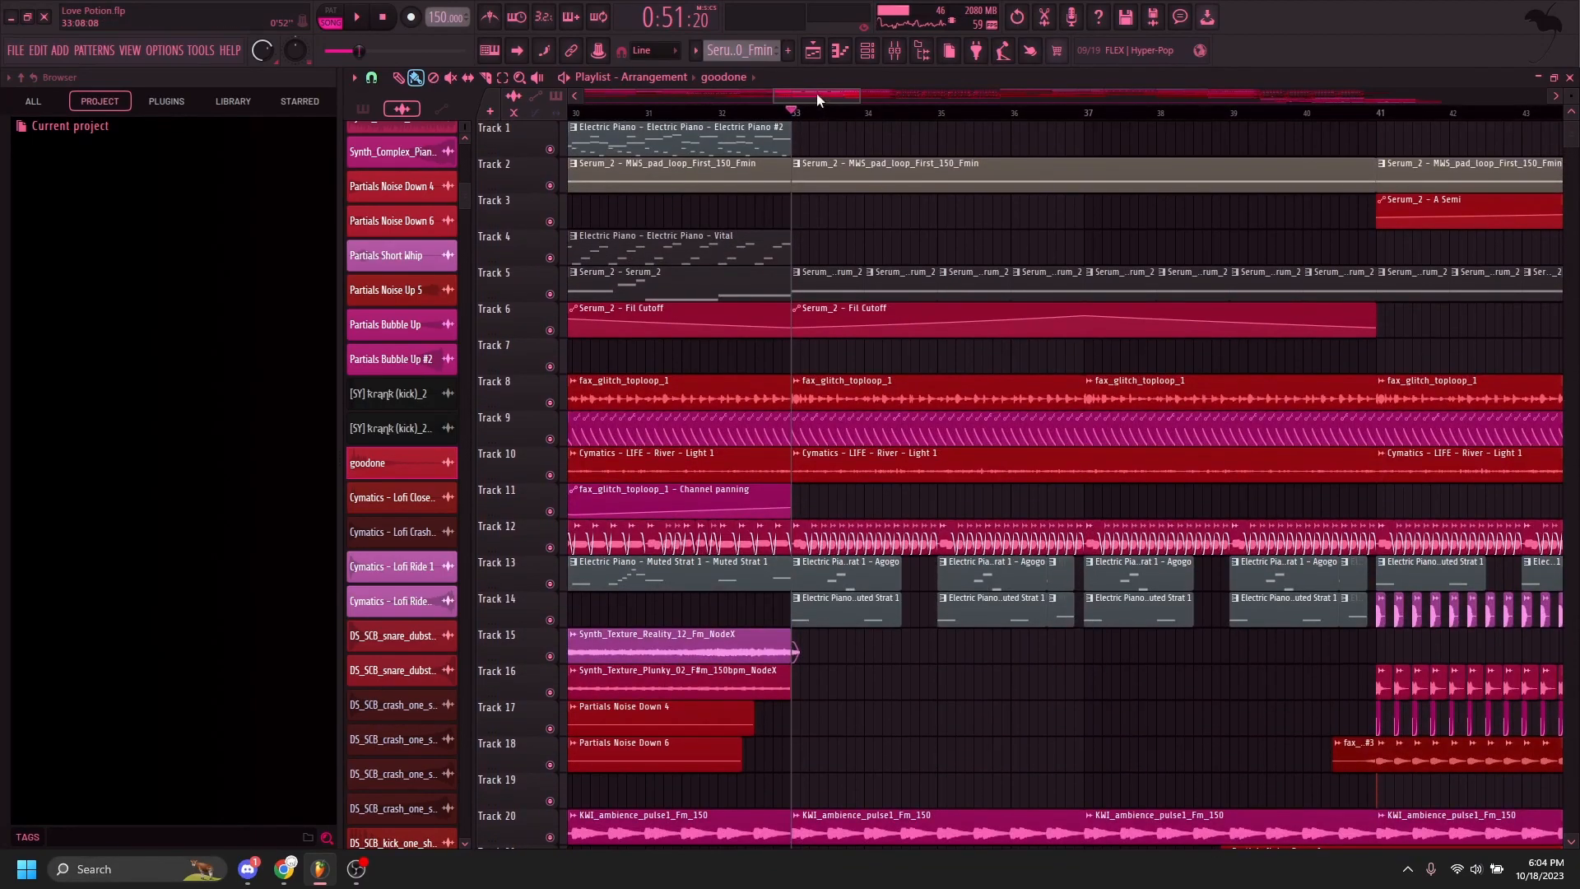
pyautogui.scroll(-10, 811, 399)
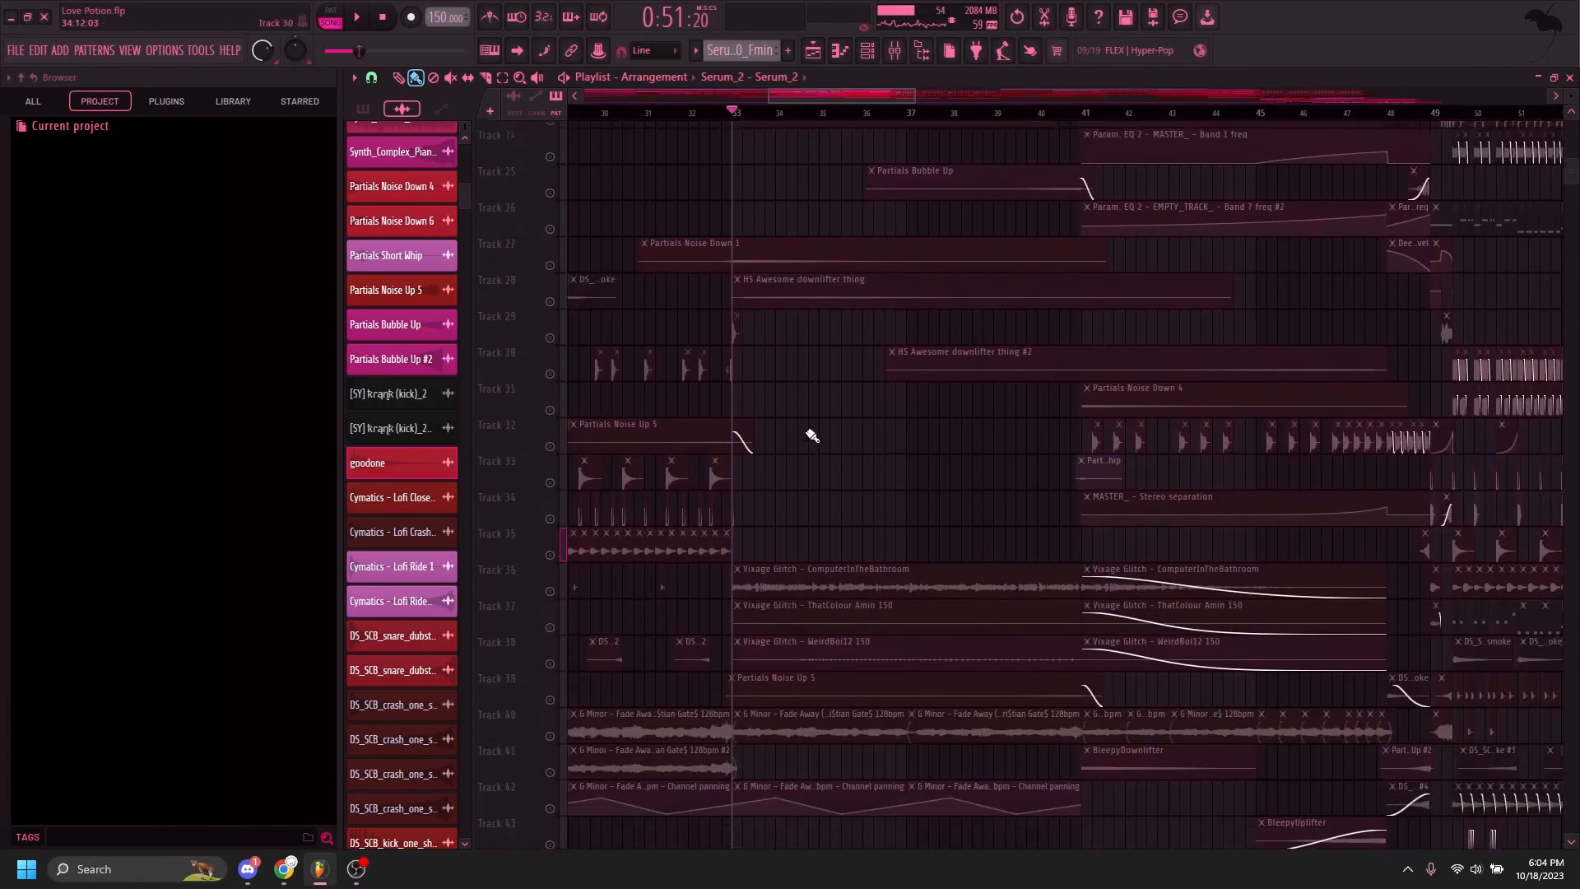
pyautogui.scroll(-2, 577, 476)
pyautogui.click(551, 477)
pyautogui.scroll(3, 544, 516)
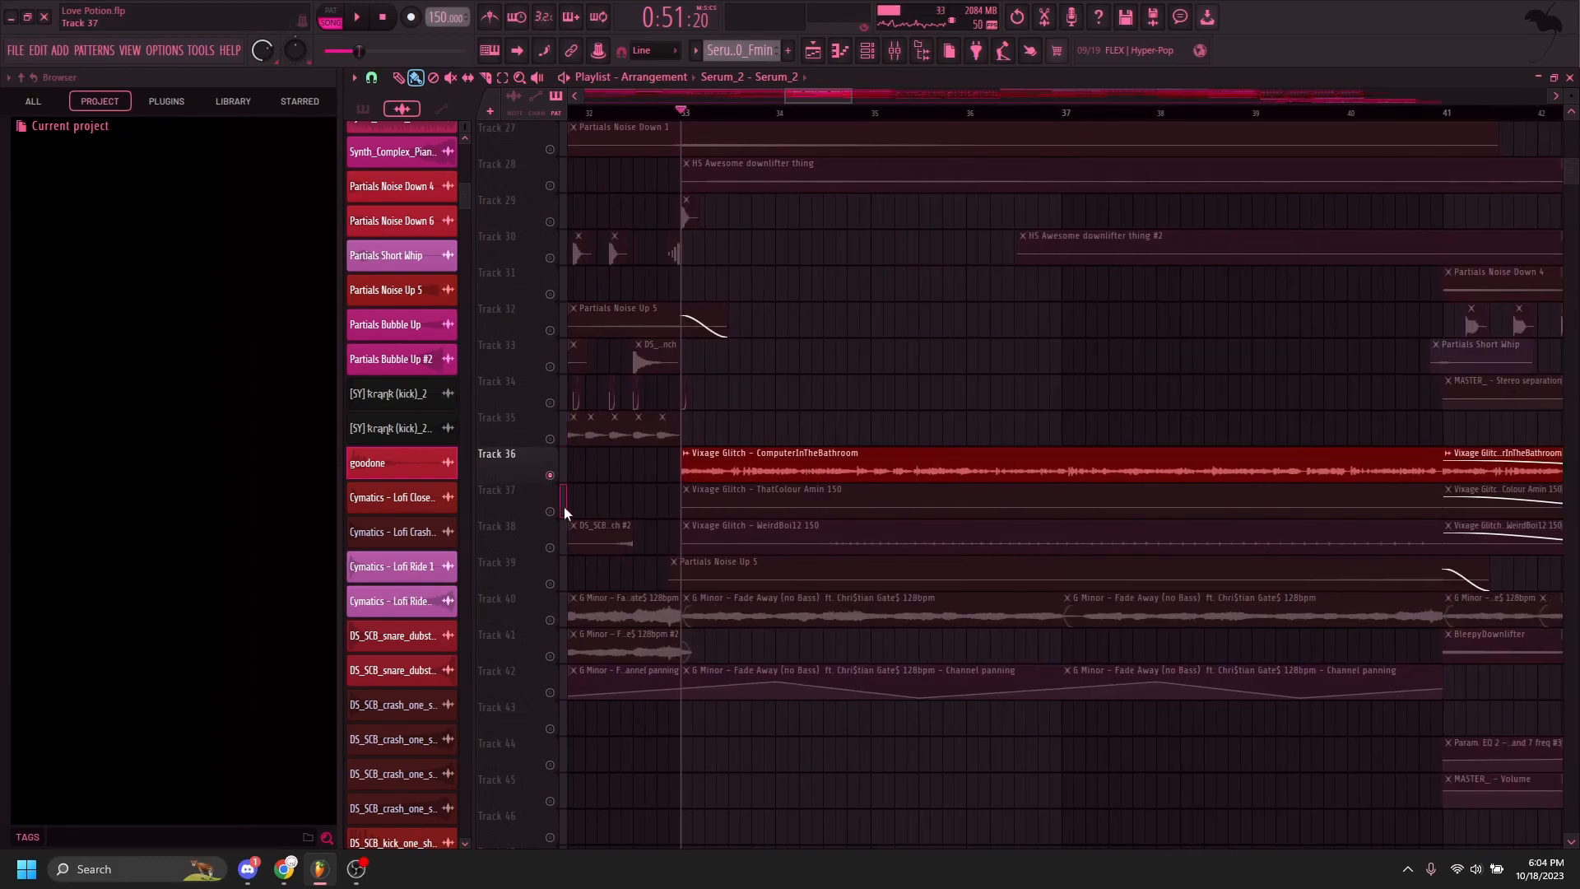
pyautogui.press('space')
# Step: Audition the ThatColour Amin, WeirdBoi12 and Partials Noise Up 5 clips on Tracks 37, 38 and 39 one after another, each soloed
pyautogui.click(551, 511)
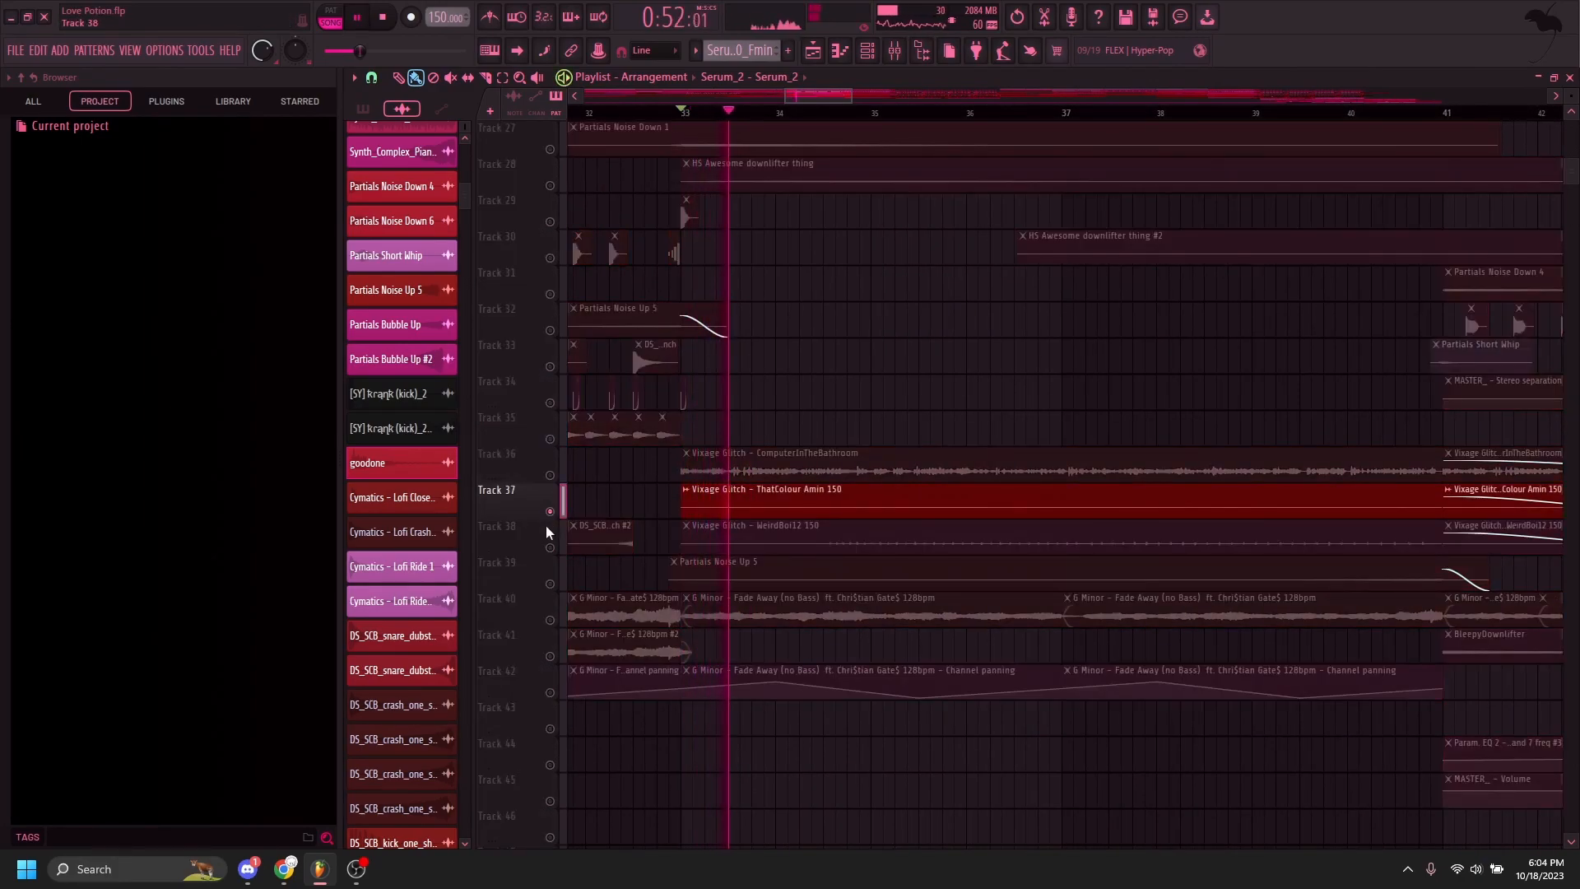
pyautogui.press('space')
pyautogui.click(552, 549)
pyautogui.press('space')
pyautogui.click(552, 583)
pyautogui.press('space')
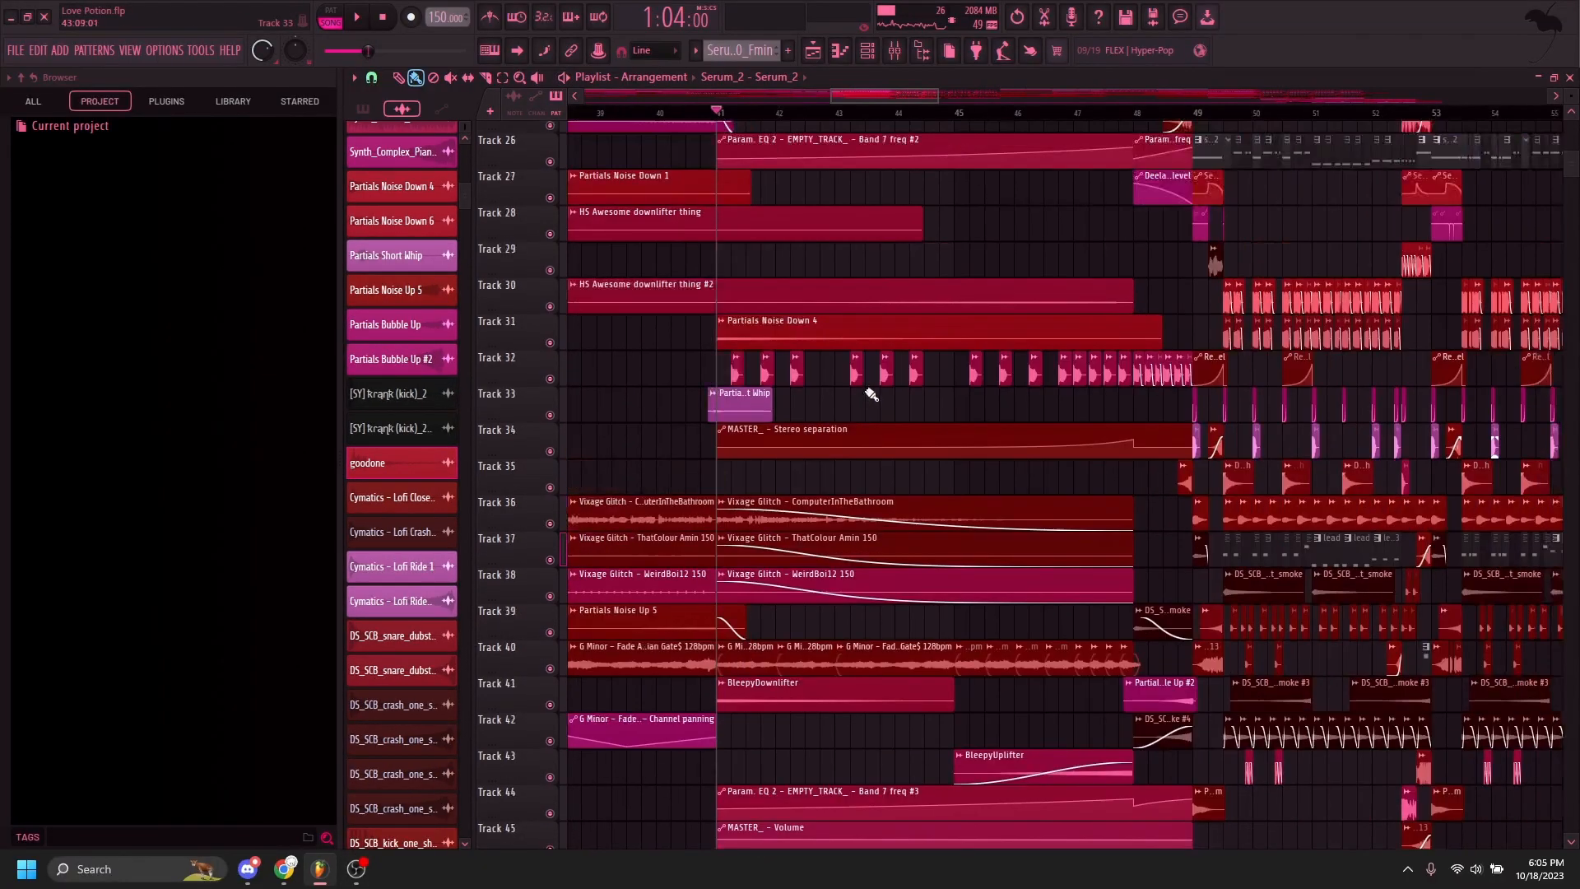
# Step: Solo the Serum_2 - A Semi automation on Track 3 along with Tracks 4 and 5, ready for bar 41
pyautogui.scroll(10, 710, 354)
pyautogui.scroll(2, 709, 355)
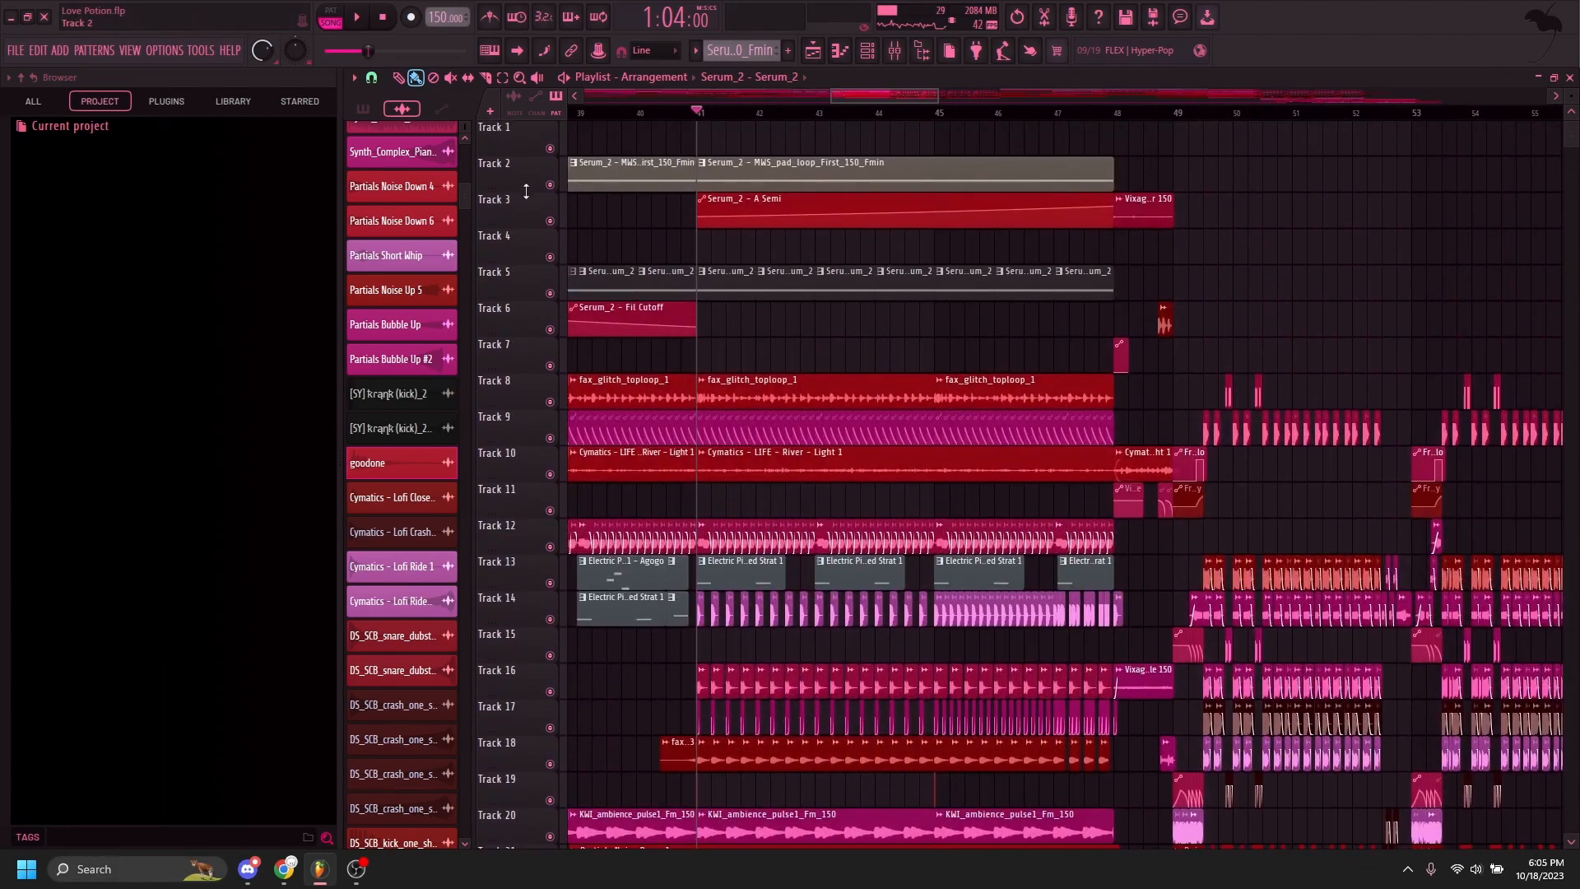
pyautogui.keyDown('ctrl'); pyautogui.click(550, 221); pyautogui.keyUp('ctrl')
pyautogui.click(550, 294)
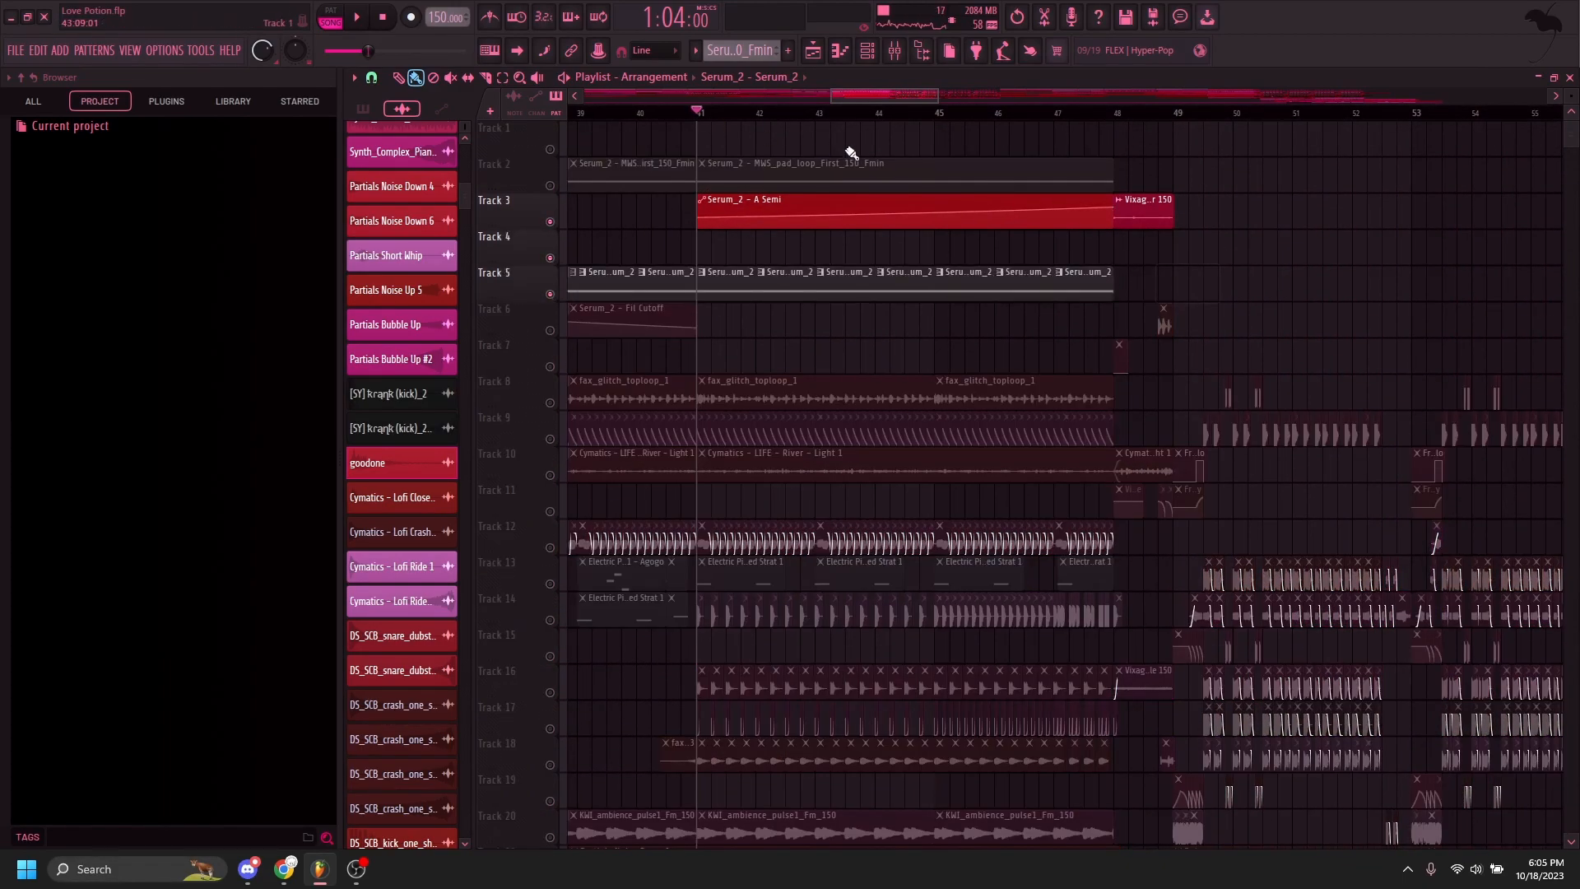
pyautogui.click(998, 115)
# Step: Show the Serum_2 channel's synth settings and play the soloed Serum_2 patterns from bar 41
pyautogui.click(869, 56)
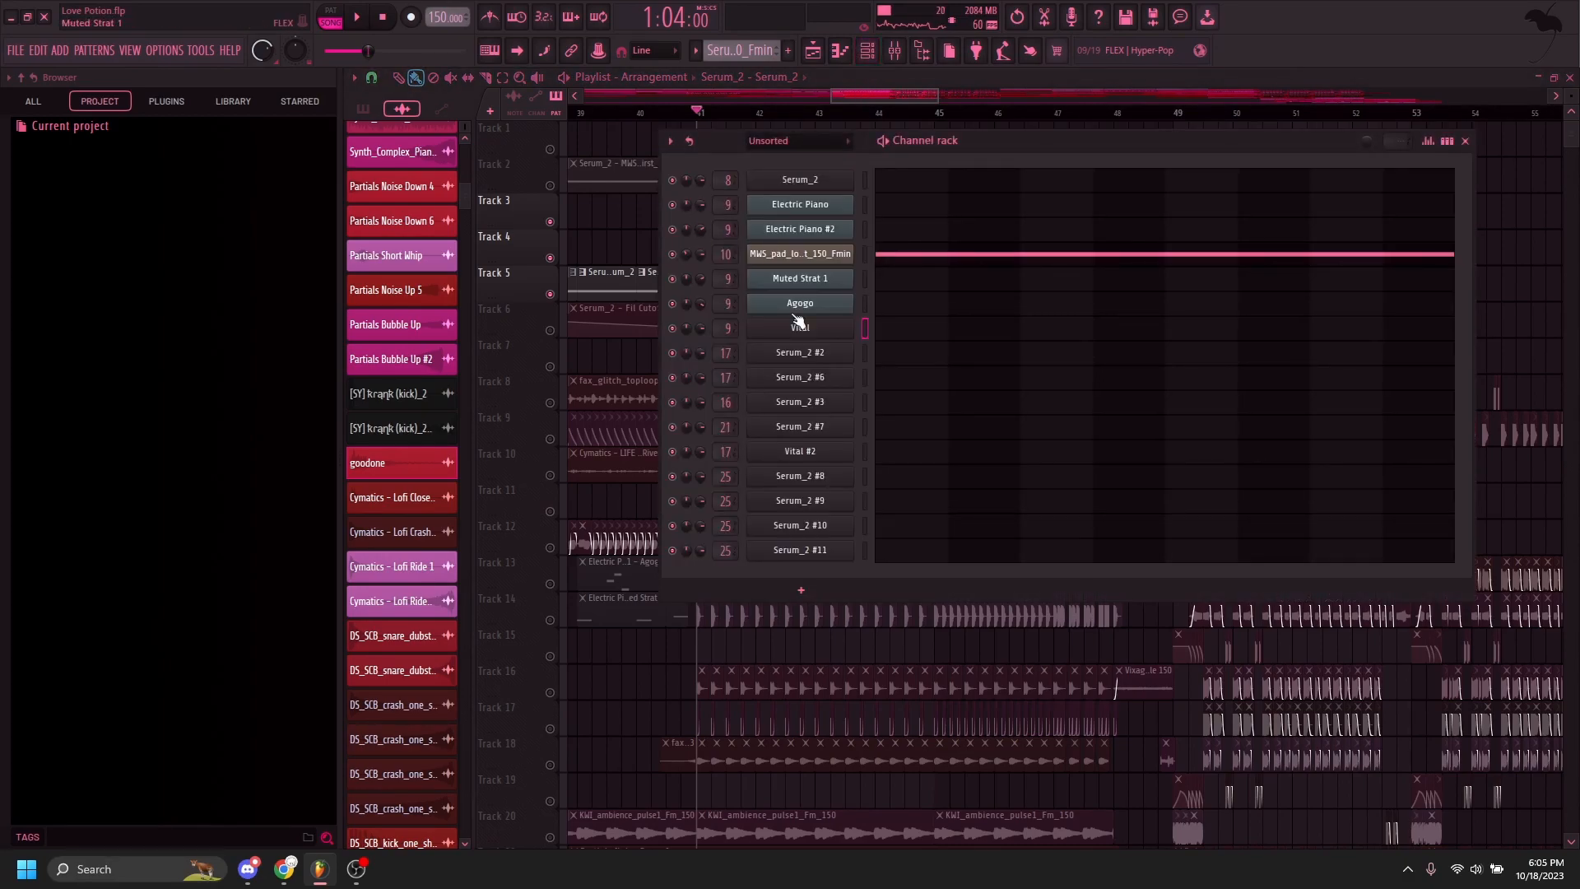
pyautogui.click(794, 181)
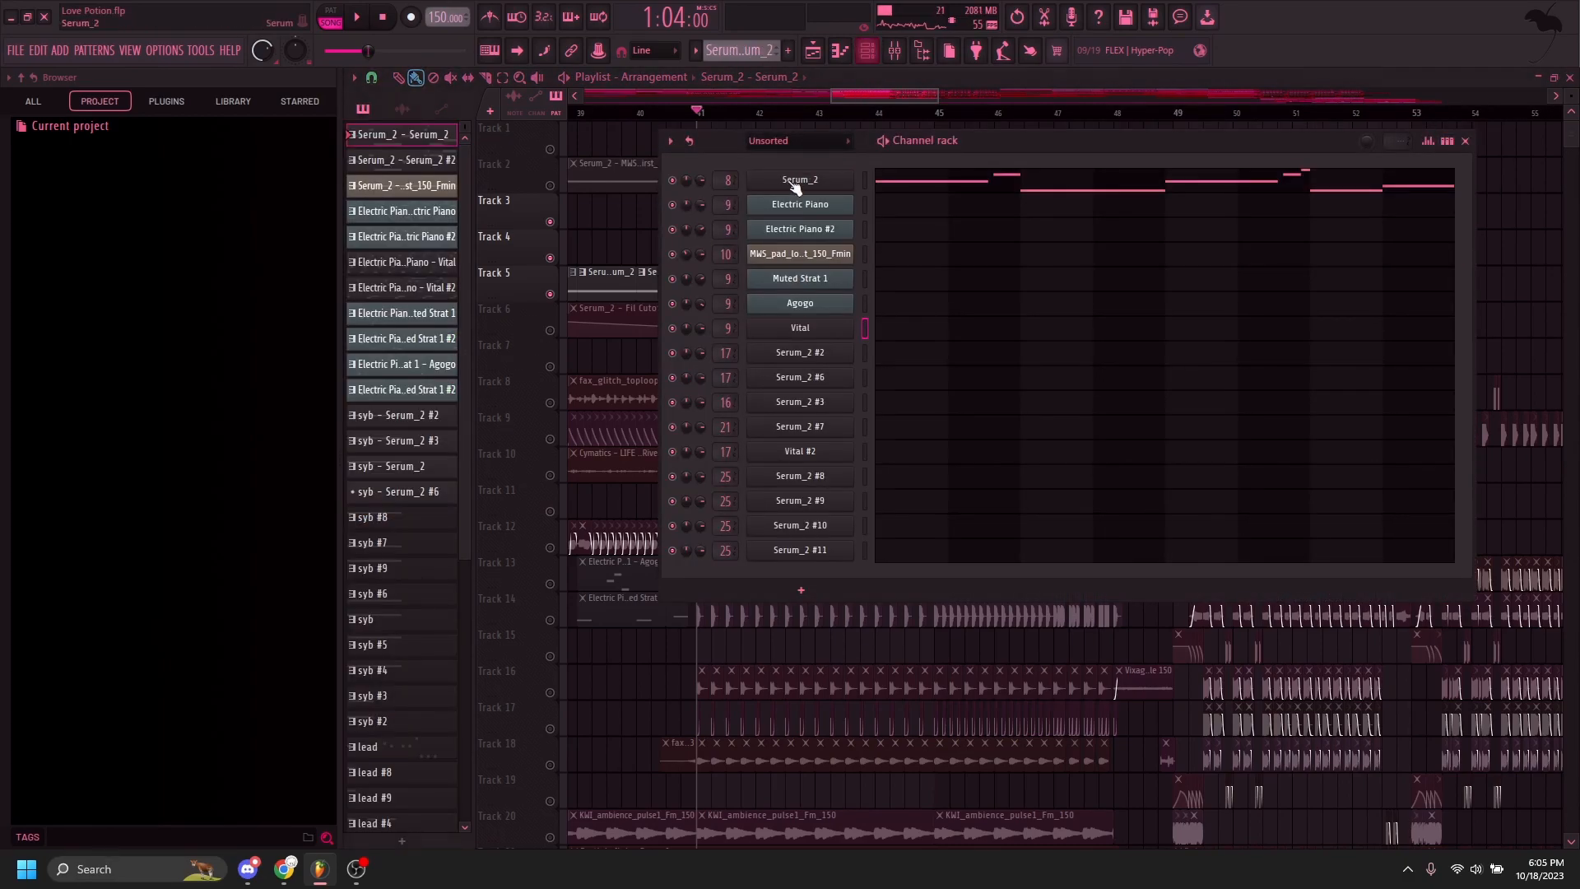
pyautogui.click(802, 183)
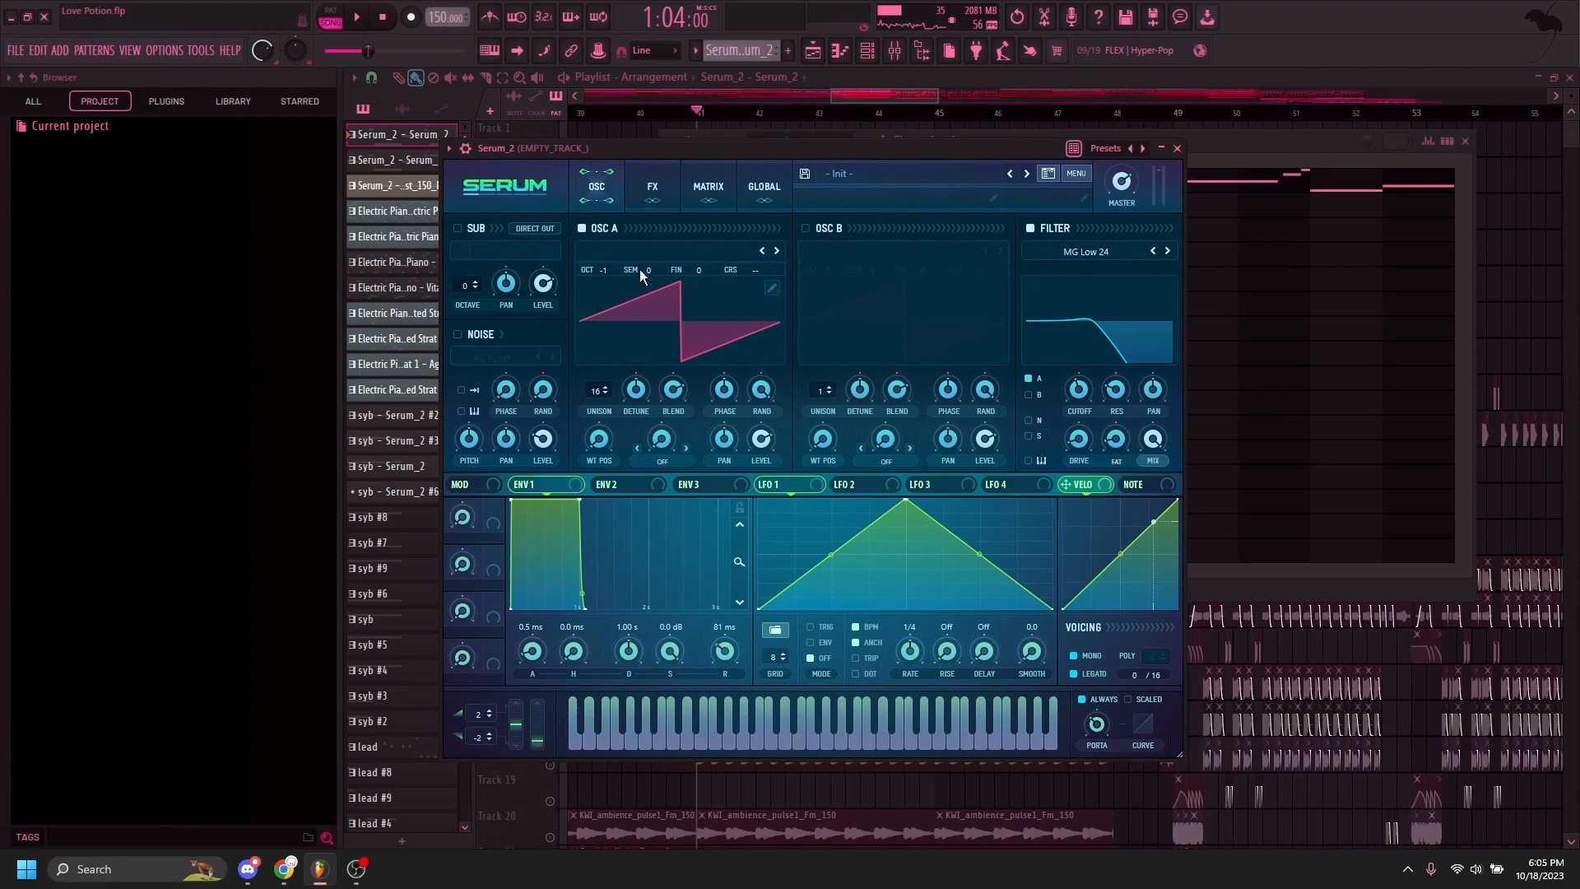
pyautogui.click(360, 22)
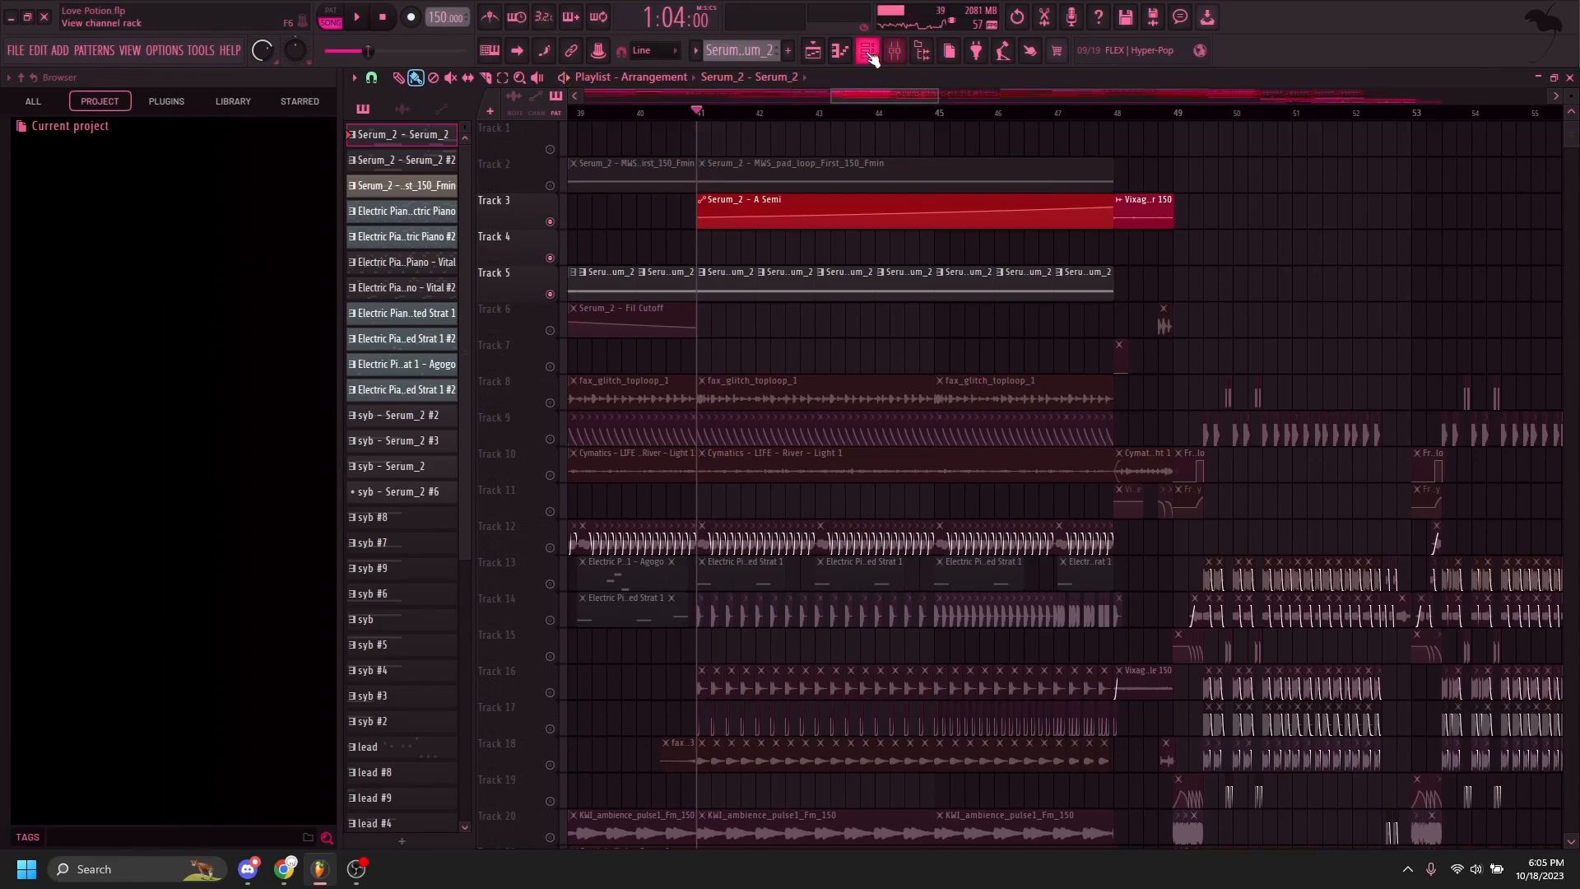
pyautogui.click(868, 51)
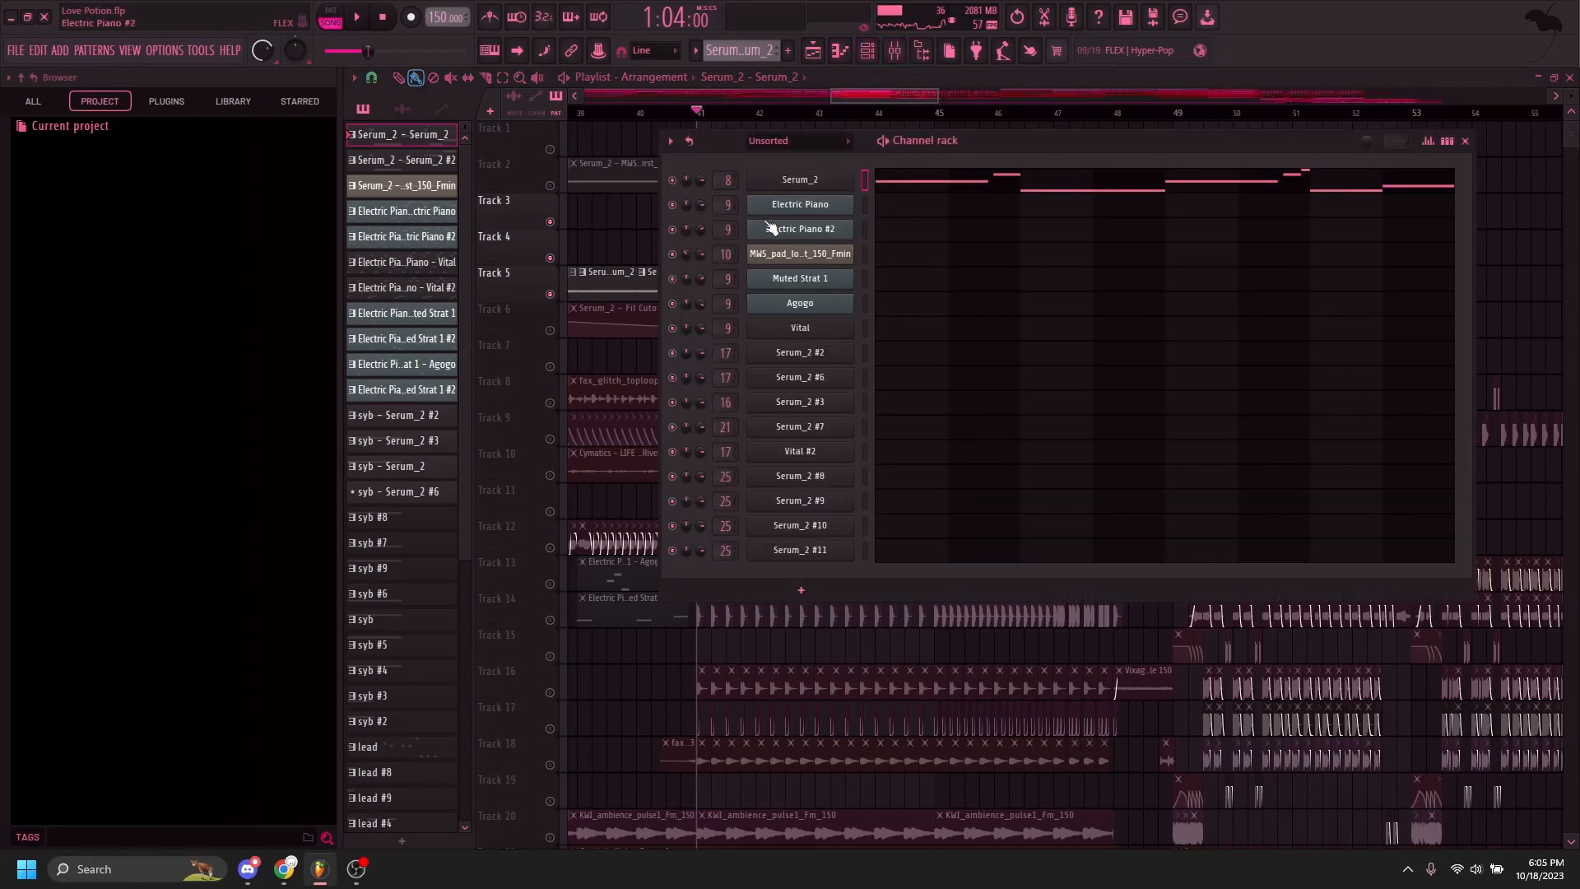
# Step: Solo and play the chopped clips on Track 12 from bar 41, and play them again with Track 9 added
pyautogui.scroll(-3, 553, 428)
pyautogui.click(551, 440)
pyautogui.press('space')
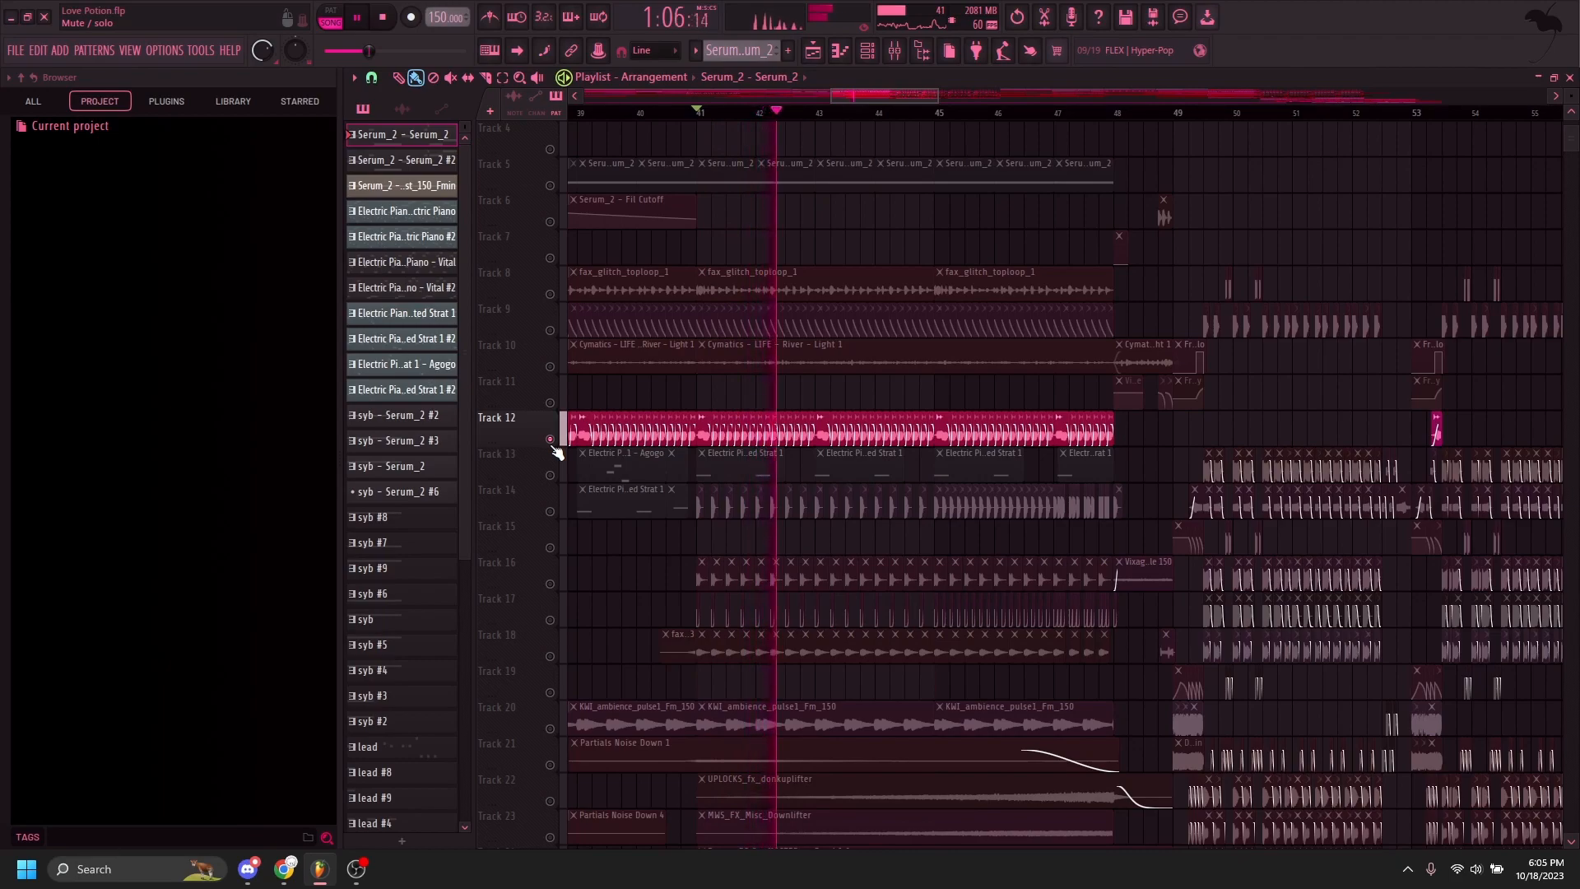
pyautogui.press('space')
pyautogui.click(551, 332)
pyautogui.press('space')
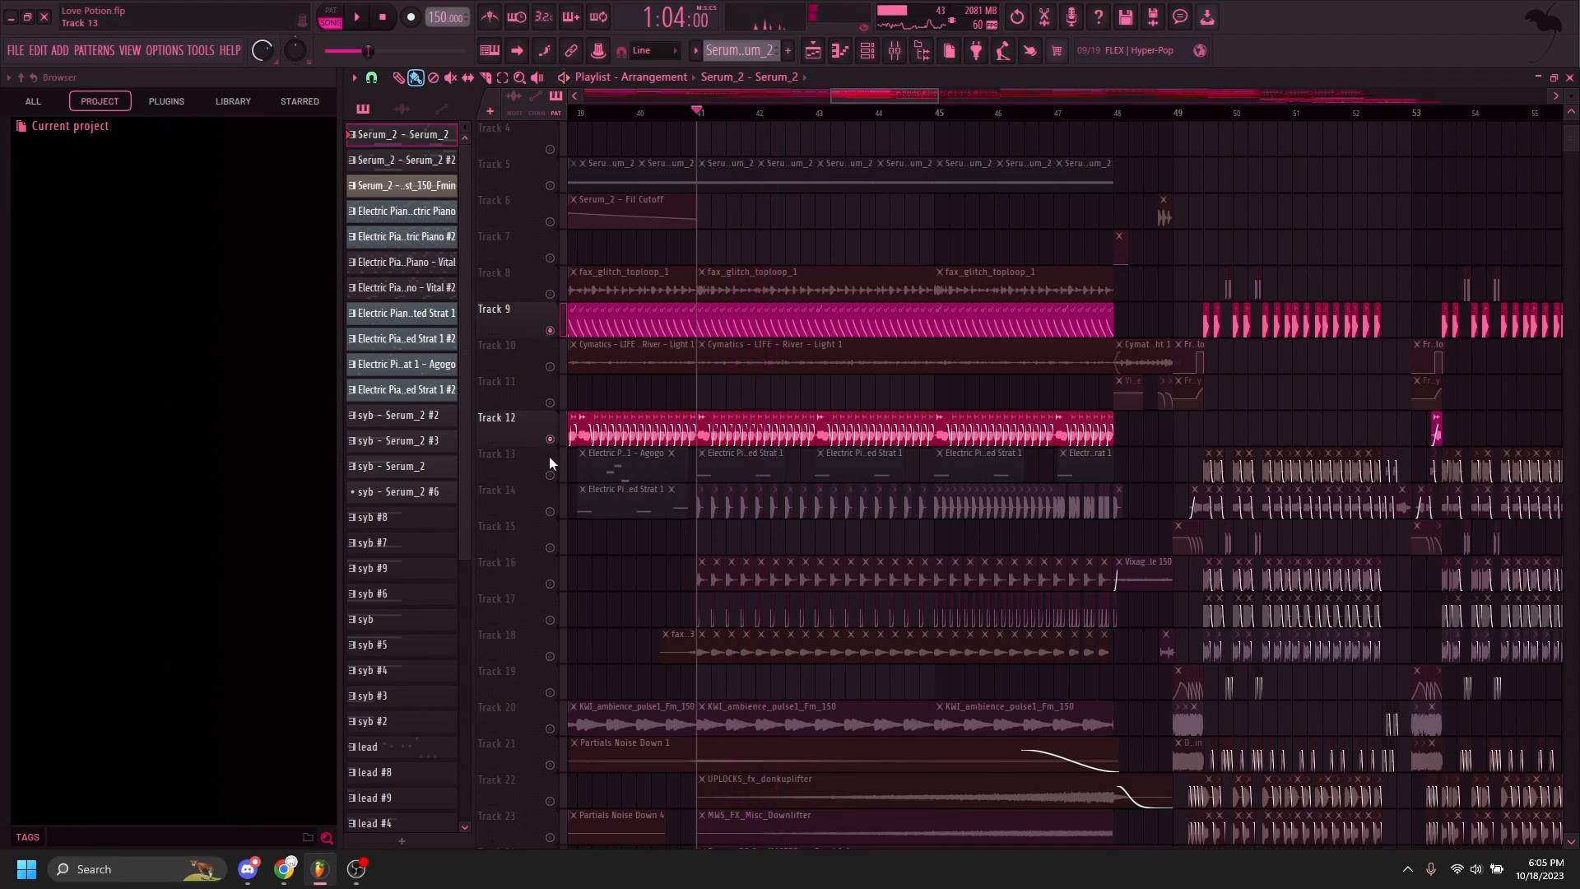
# Step: Solo and play the fax_kick_through clips on Track 14, followed by the clips on Track 16, from bar 41
pyautogui.rightClick(551, 511)
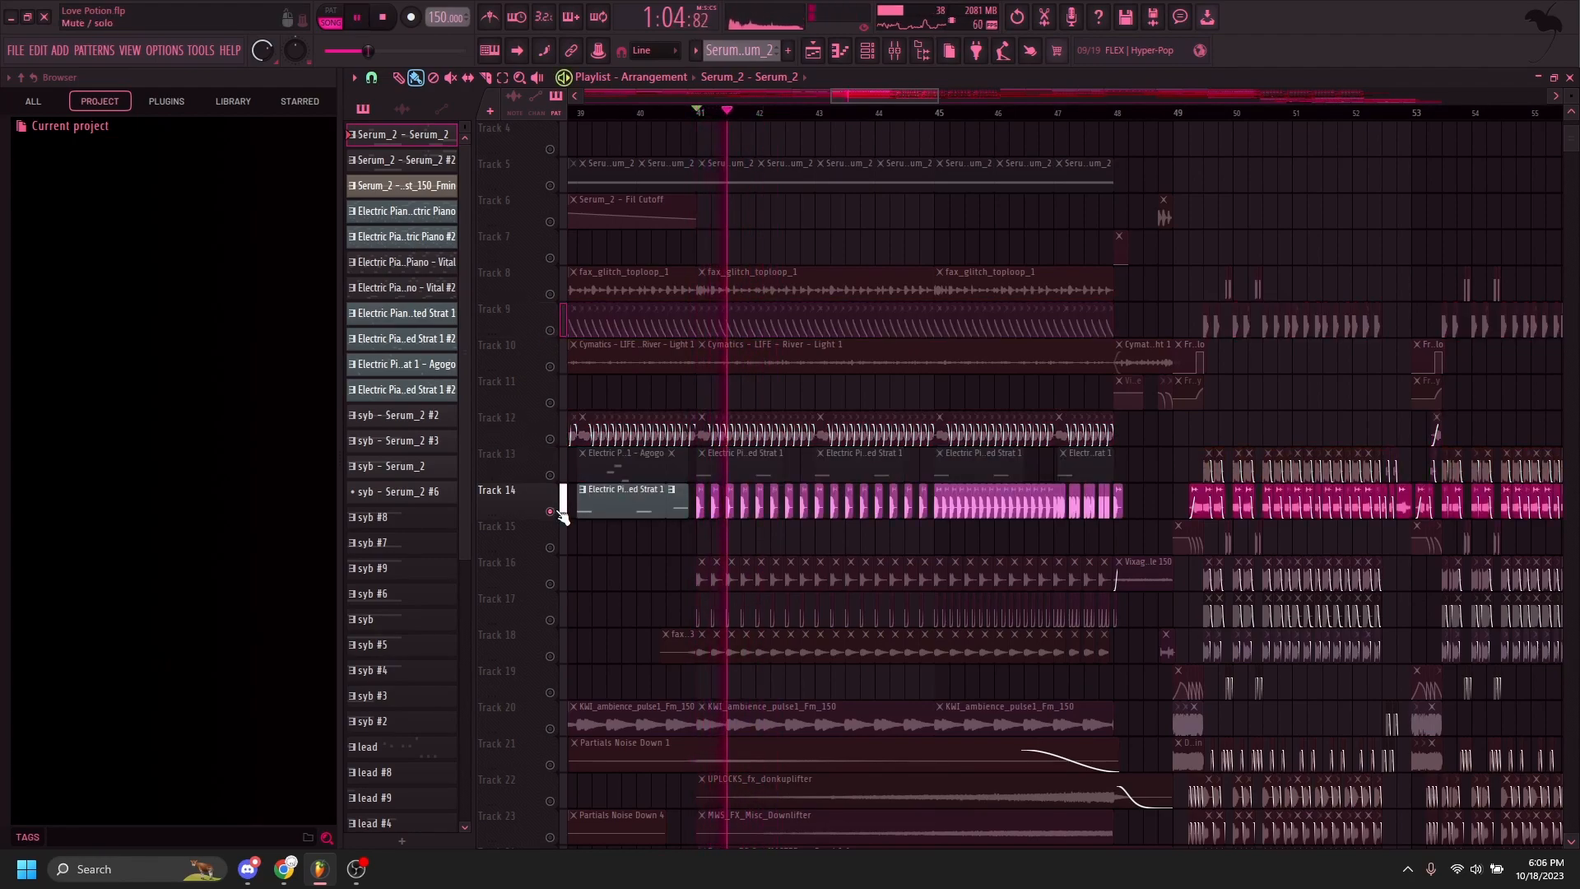
pyautogui.press('space')
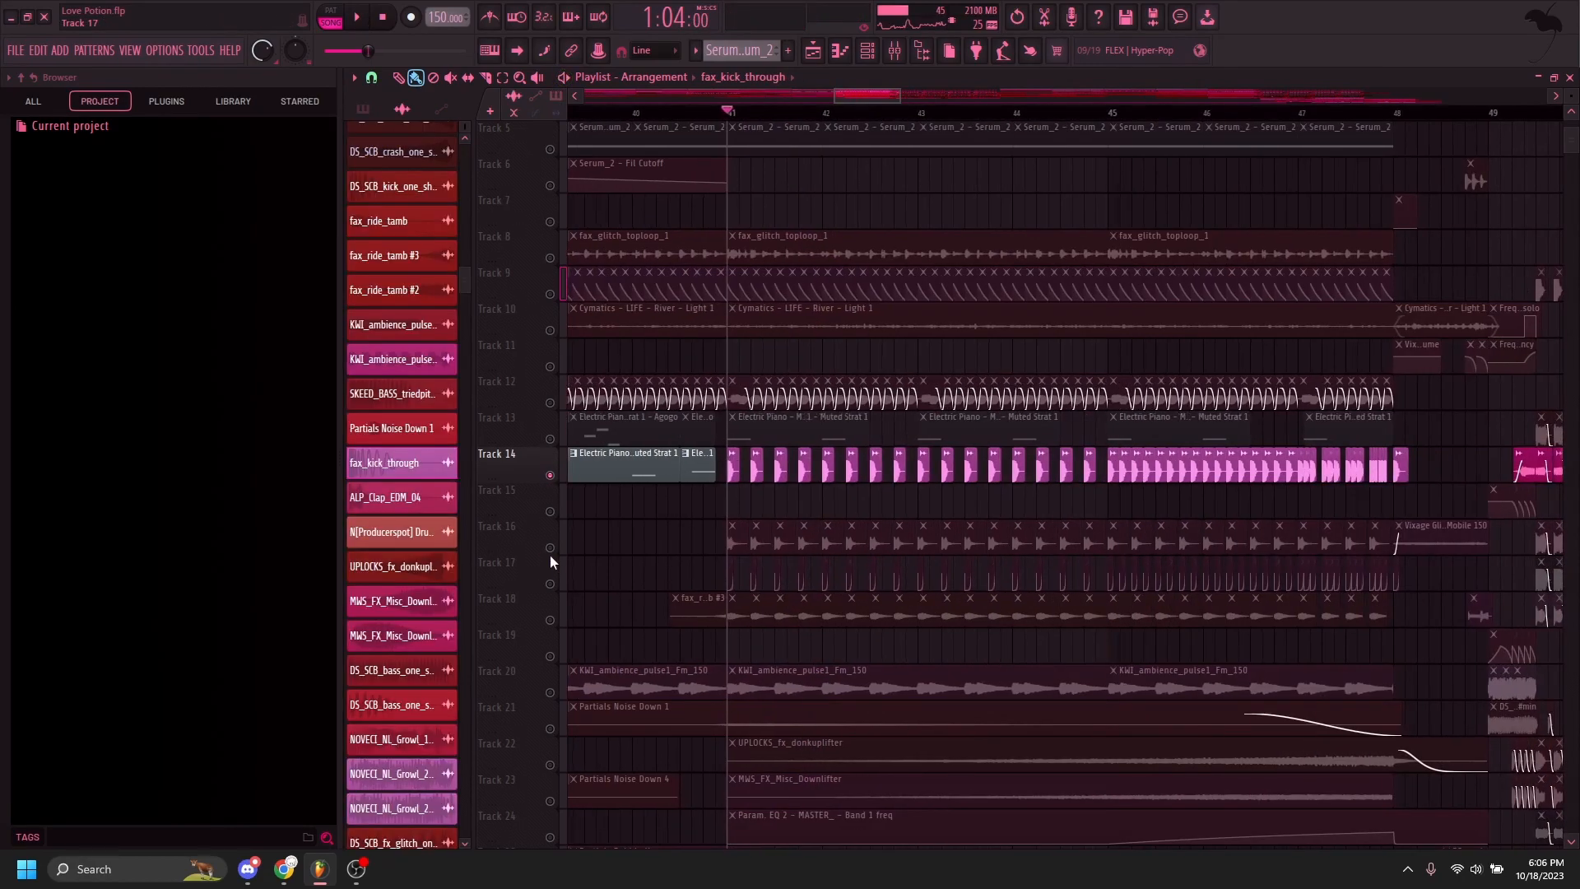
pyautogui.rightClick(550, 548)
pyautogui.press('space')
pyautogui.scroll(-2, 935, 592)
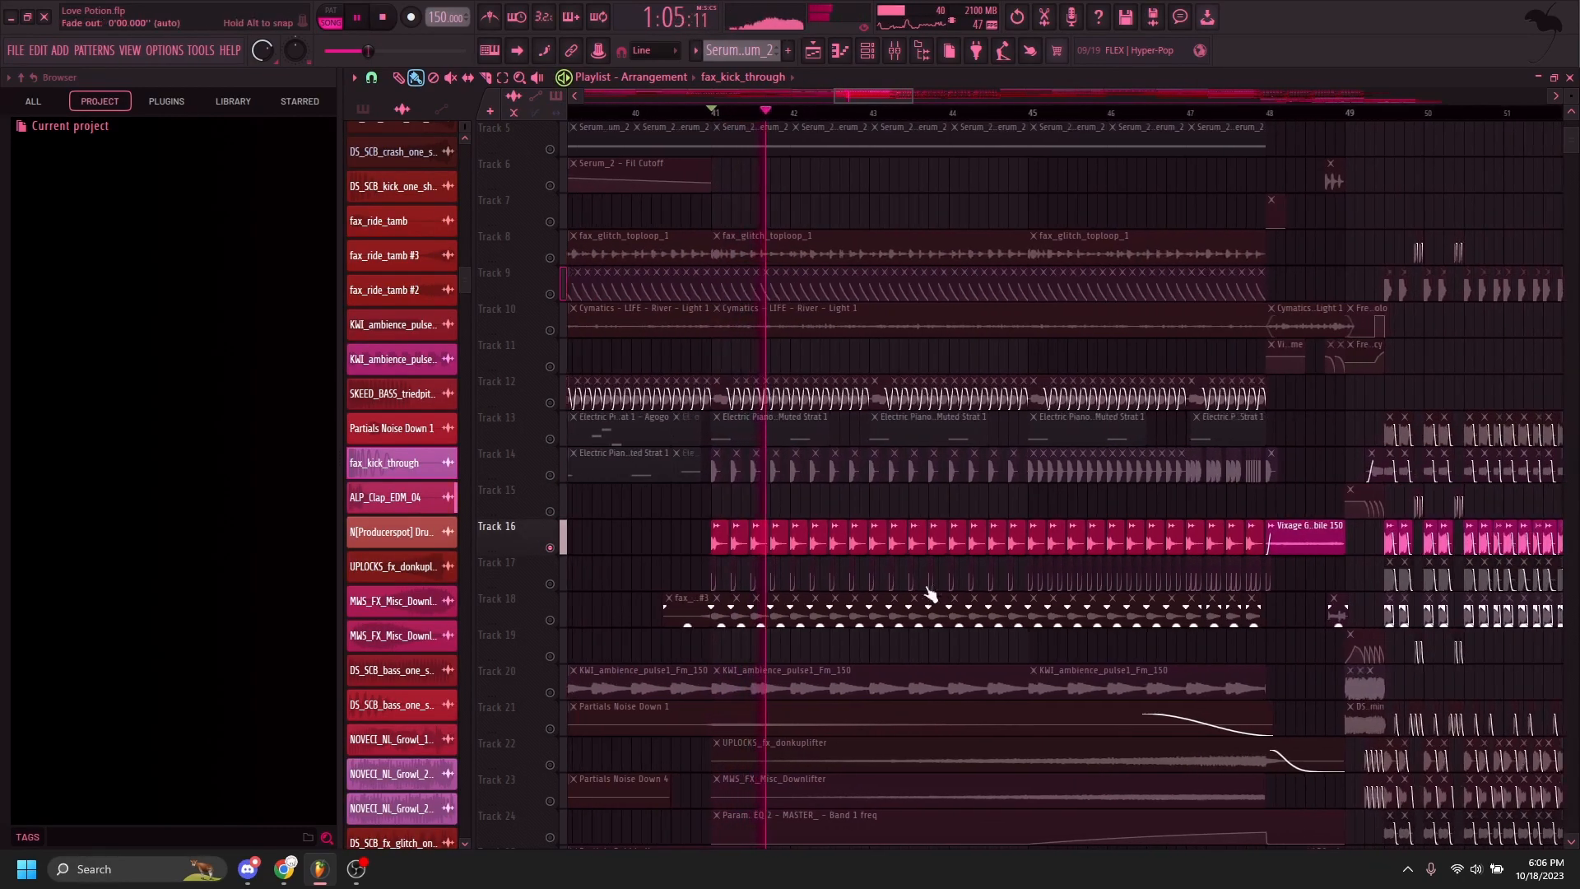
# Step: Solo and play the ride tambourine clips on Track 18 from bar 41
pyautogui.scroll(-2, 900, 574)
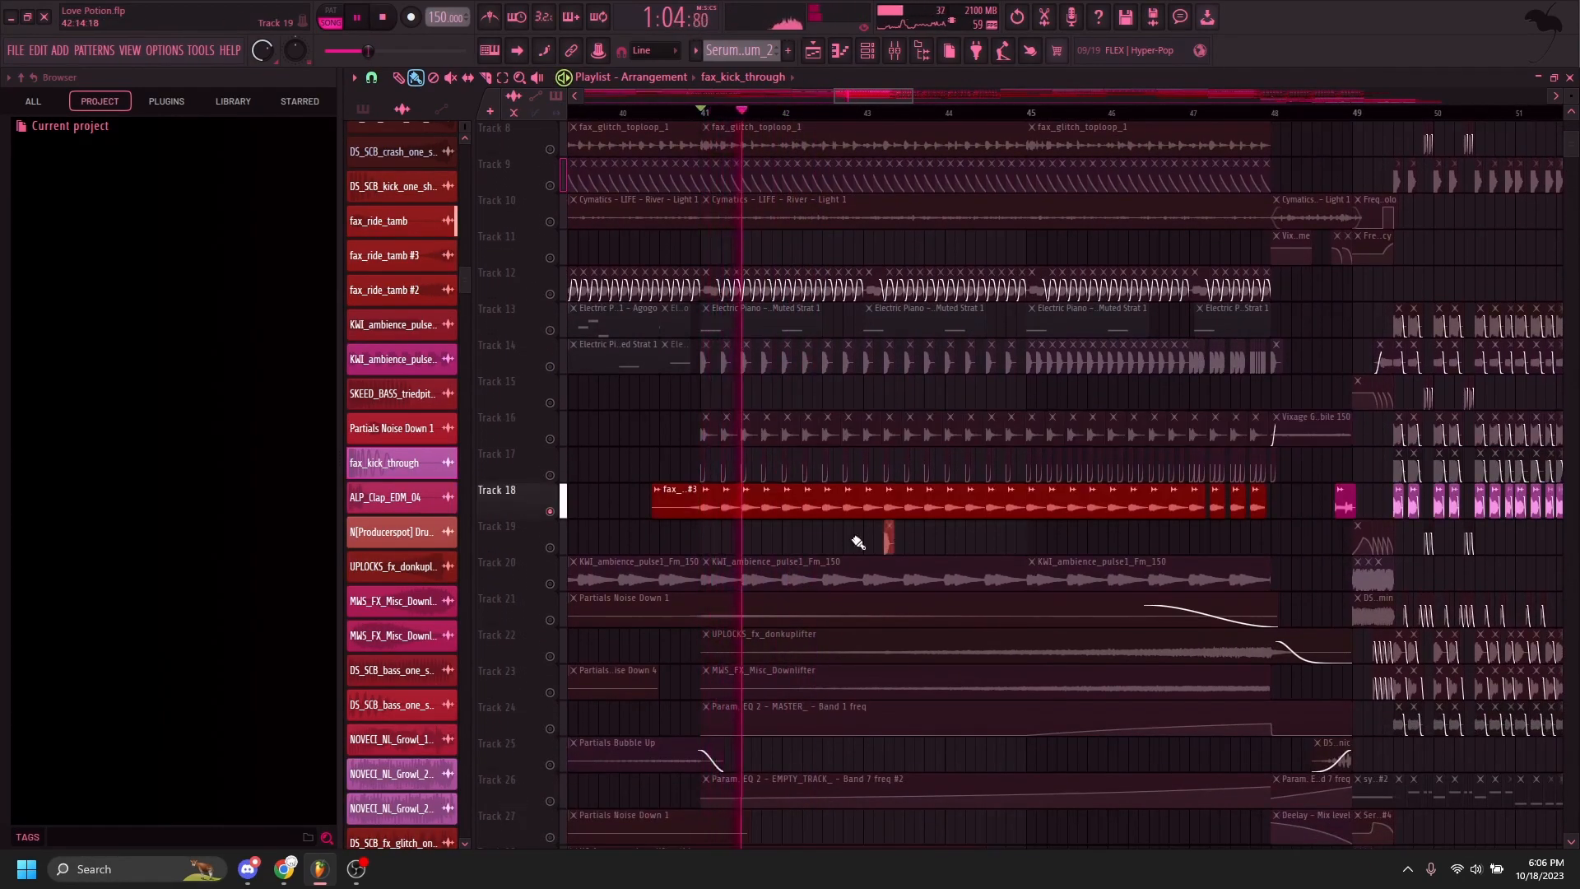
pyautogui.rightClick(889, 536)
pyautogui.press('space')
pyautogui.scroll(-2, 868, 511)
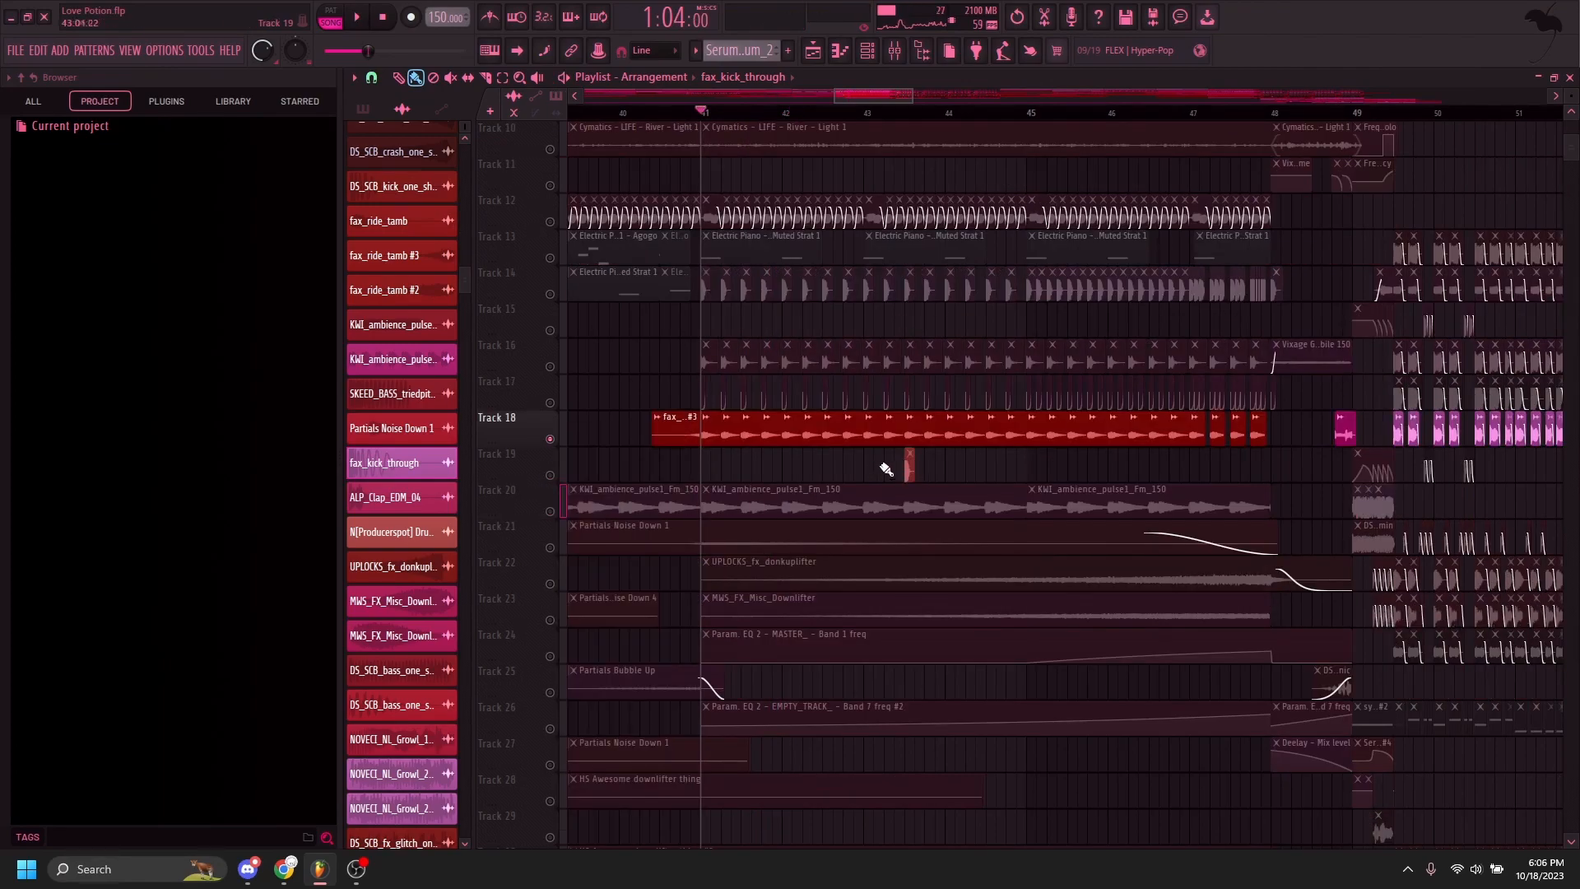
# Step: Solo Track 21's Partials Noise Down 1, Track 22's UPLOCKS_fx_donkuplifter and Track 23's downlifter one after another, playing from bar 41
pyautogui.scroll(-2, 878, 466)
pyautogui.rightClick(551, 477)
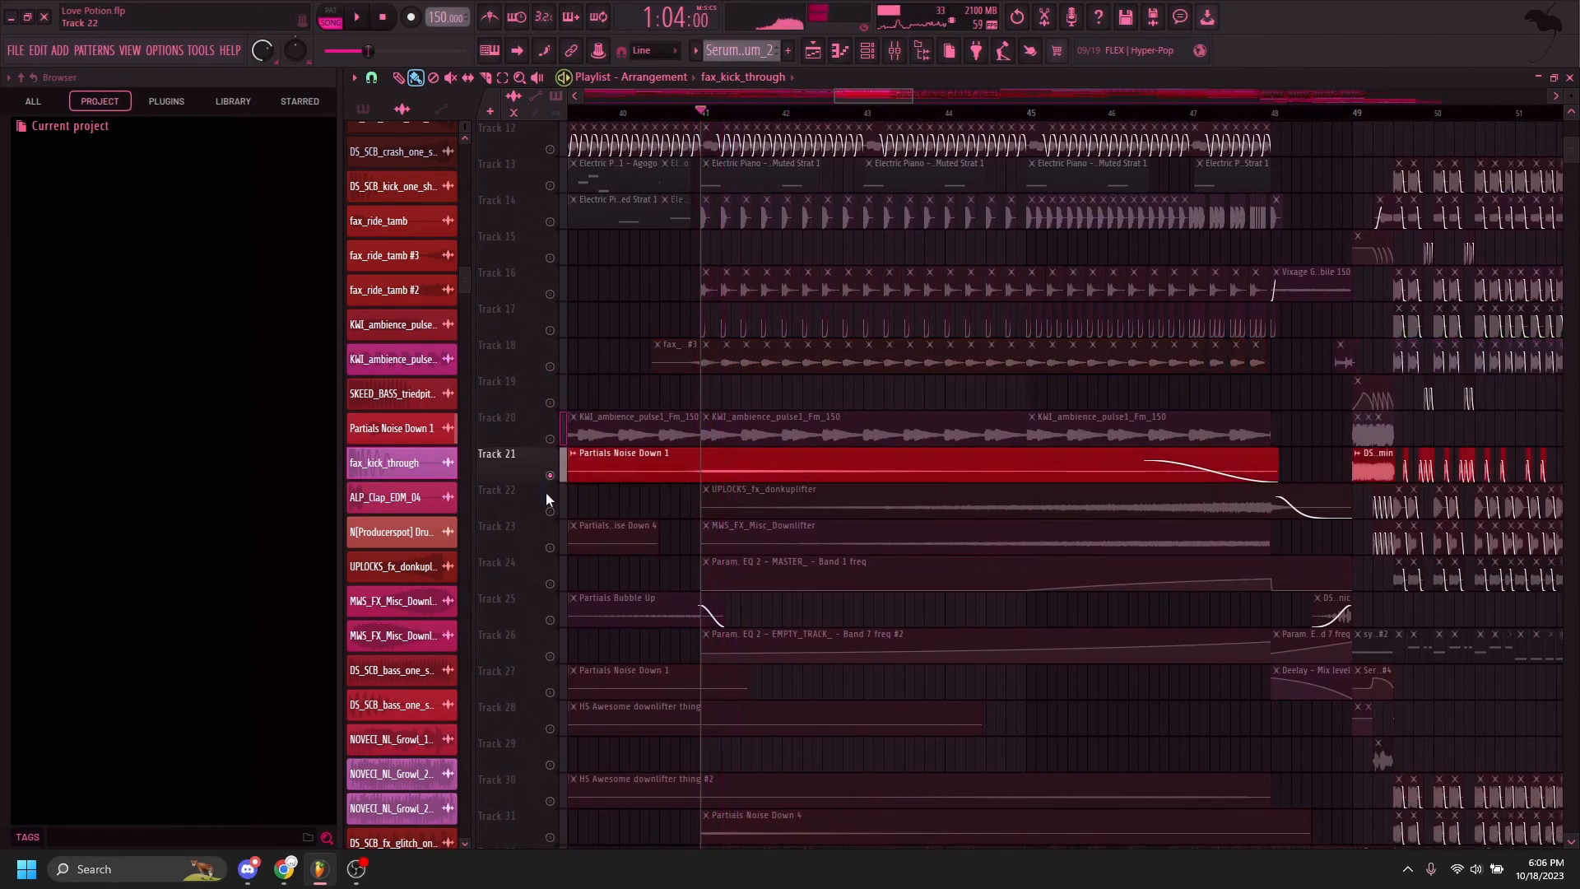
pyautogui.rightClick(551, 512)
pyautogui.press('space')
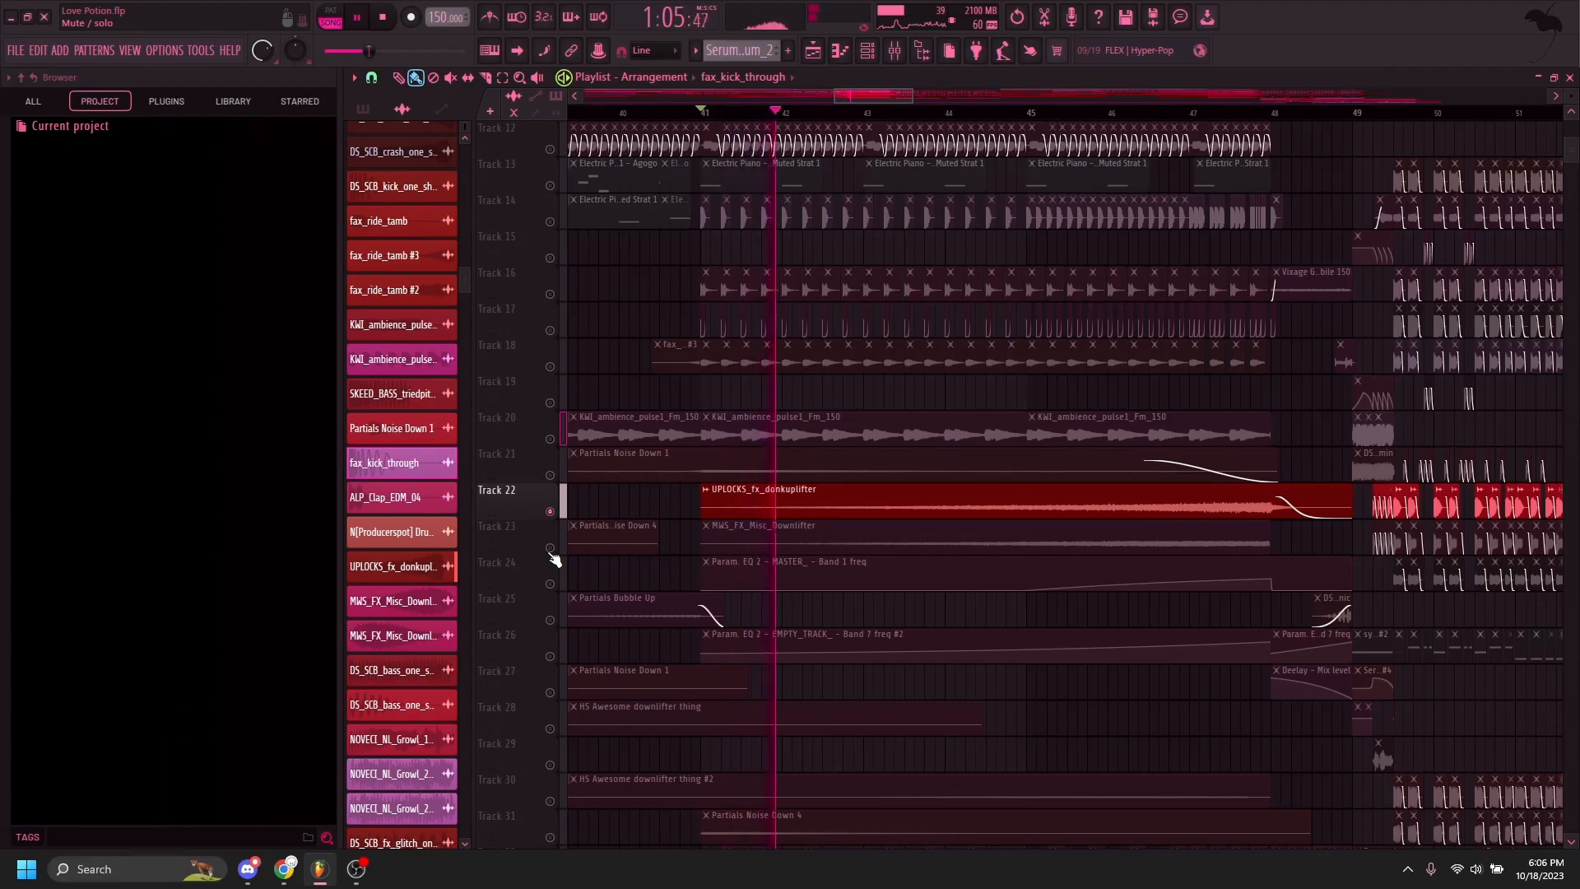
pyautogui.rightClick(550, 547)
# Step: Solo and play the Track 32 stabs together with Partials Short Whip on Track 33 from bar 41
pyautogui.scroll(-4, 567, 494)
pyautogui.press('space')
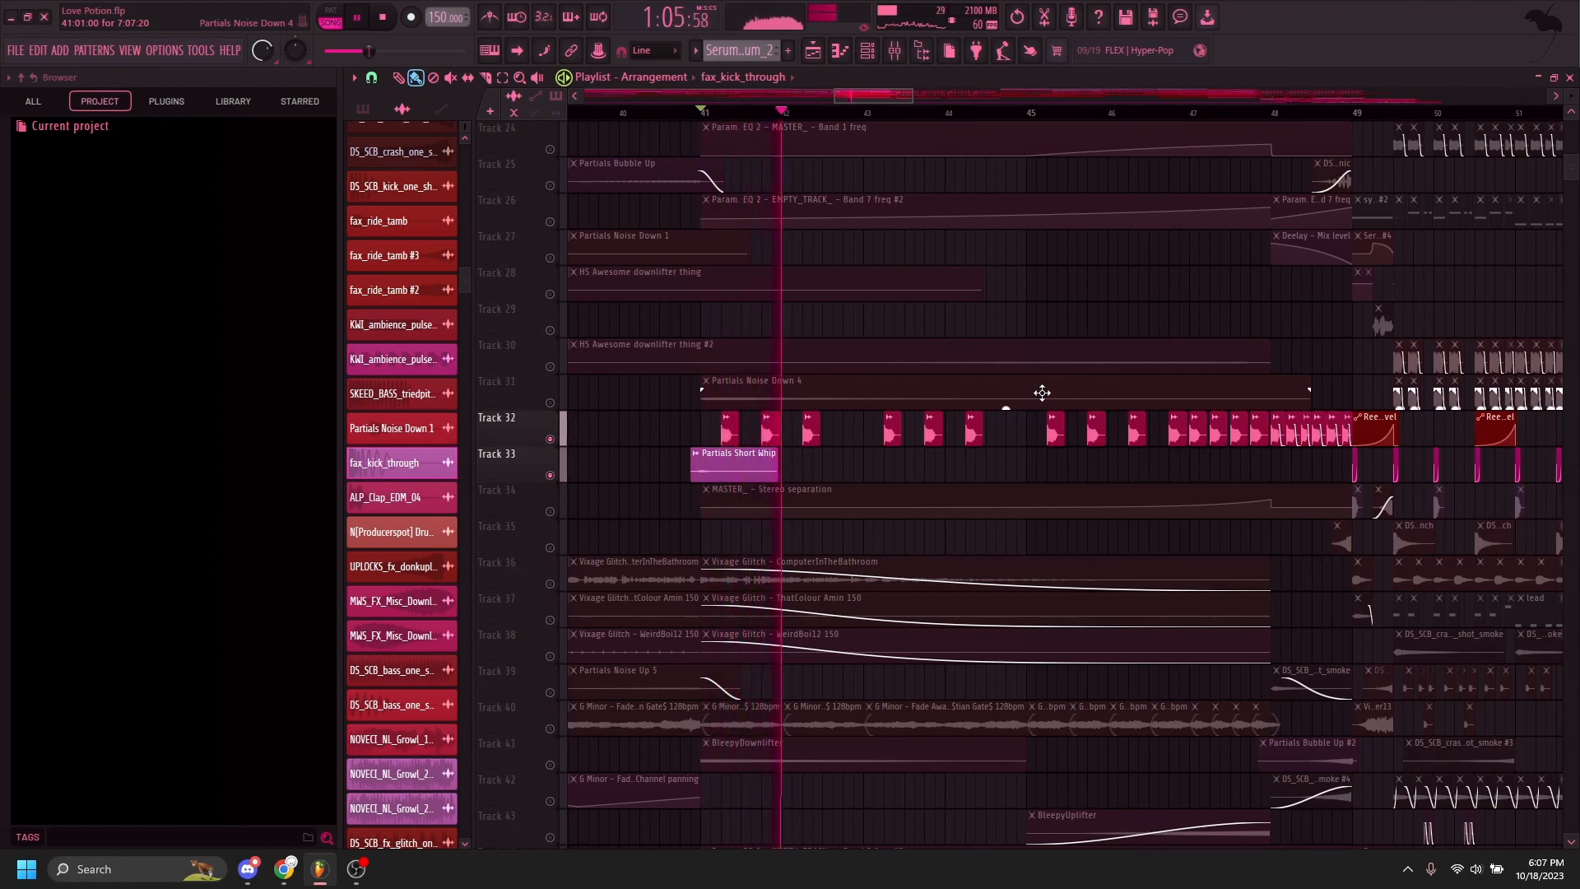
pyautogui.press('space')
pyautogui.scroll(-3, 523, 324)
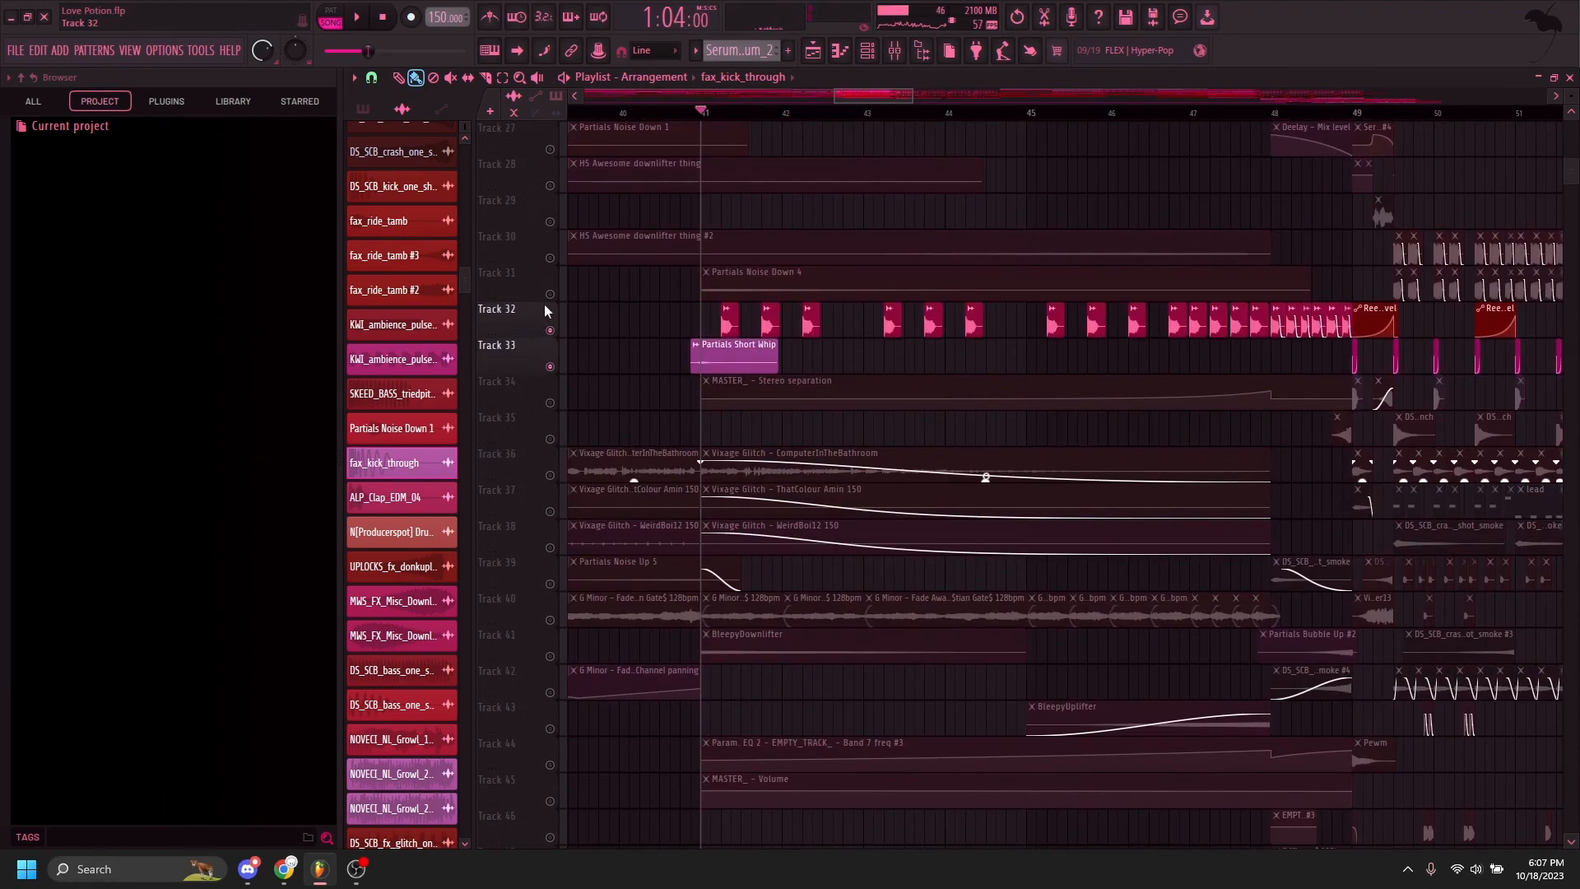
pyautogui.rightClick(550, 330)
pyautogui.rightClick(550, 330)
# Step: Solo and play the G Minor - Fade Away vocal clips on Track 40 from bar 41
pyautogui.scroll(-4, 553, 346)
pyautogui.rightClick(550, 475)
pyautogui.press('space')
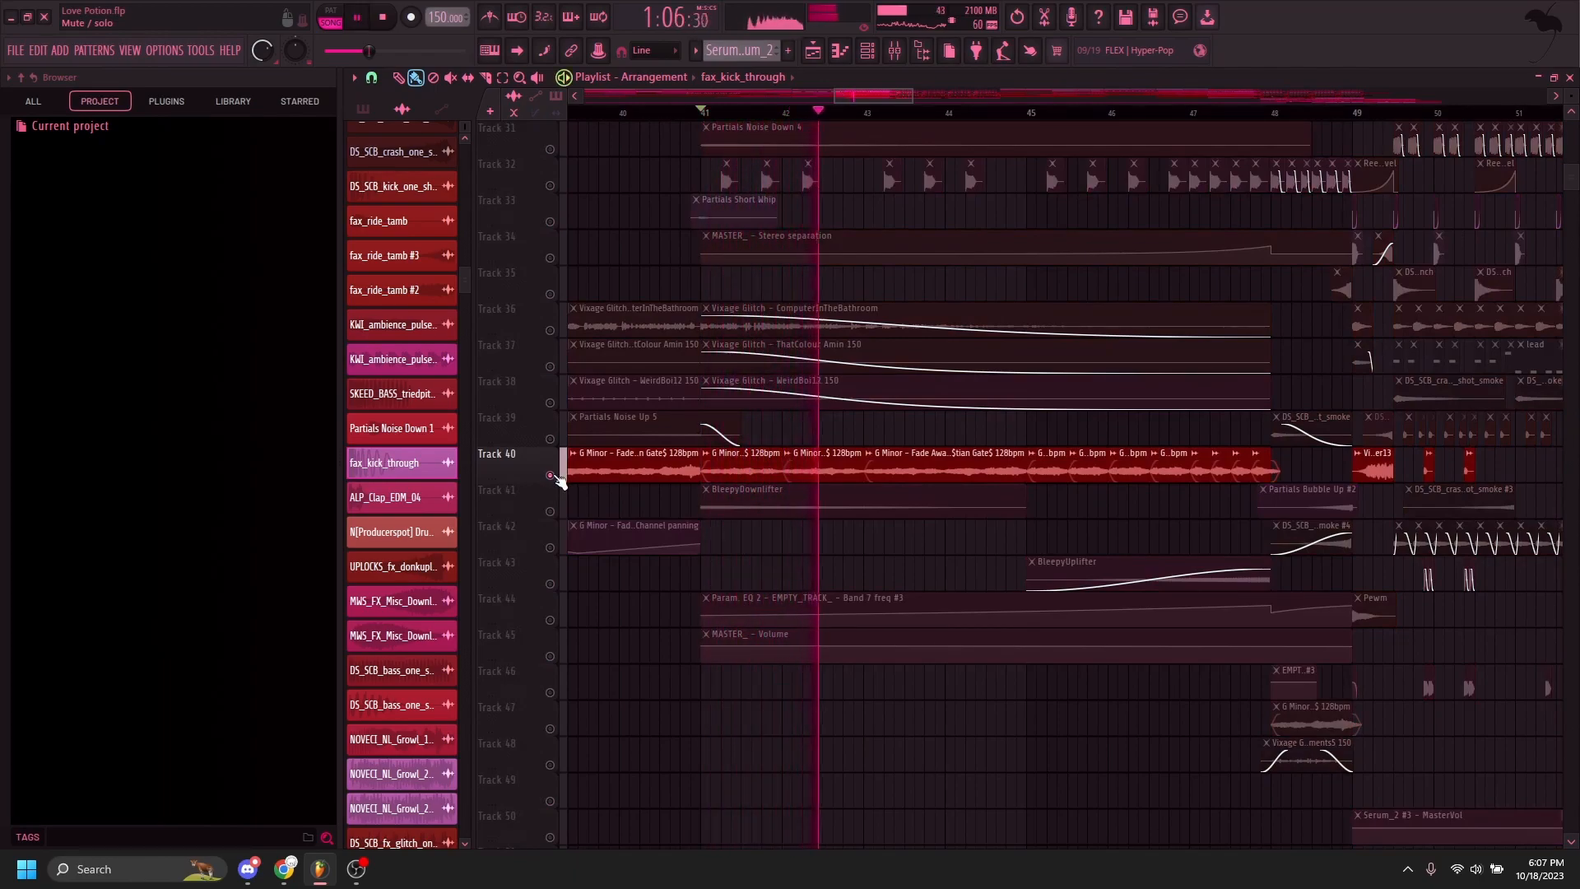
pyautogui.press('space')
pyautogui.press('space')
# Step: Solo BleepyDownlifter on Track 41, add BleepyUplifter on Track 43, play them from about bar 47, and unsolo the tracks
pyautogui.scroll(-2, 560, 478)
pyautogui.rightClick(550, 438)
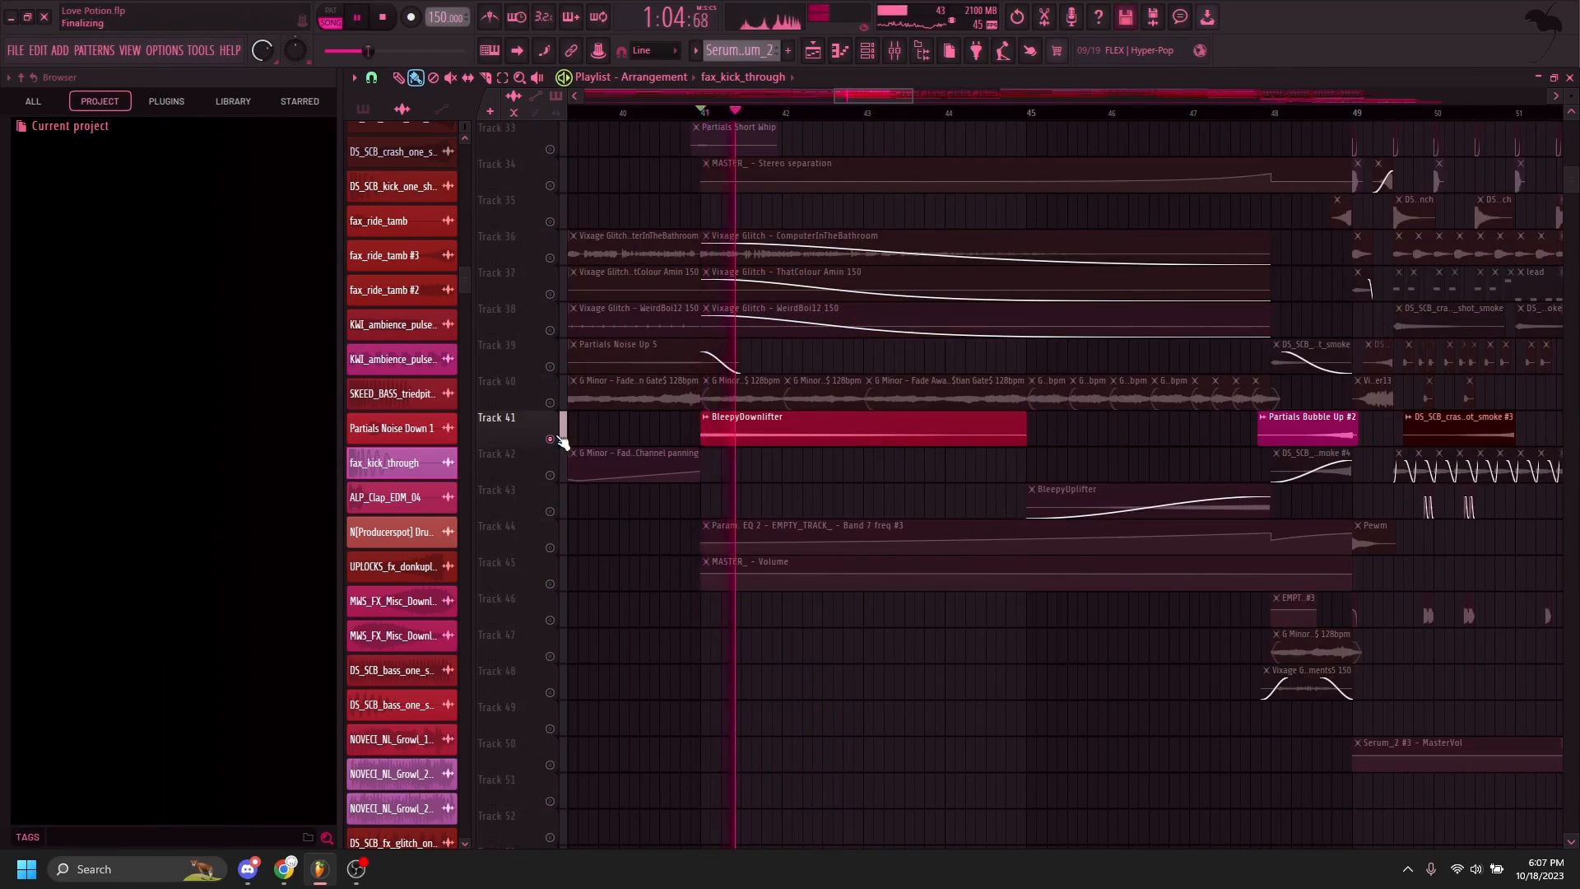
pyautogui.click(551, 512)
pyautogui.click(1199, 113)
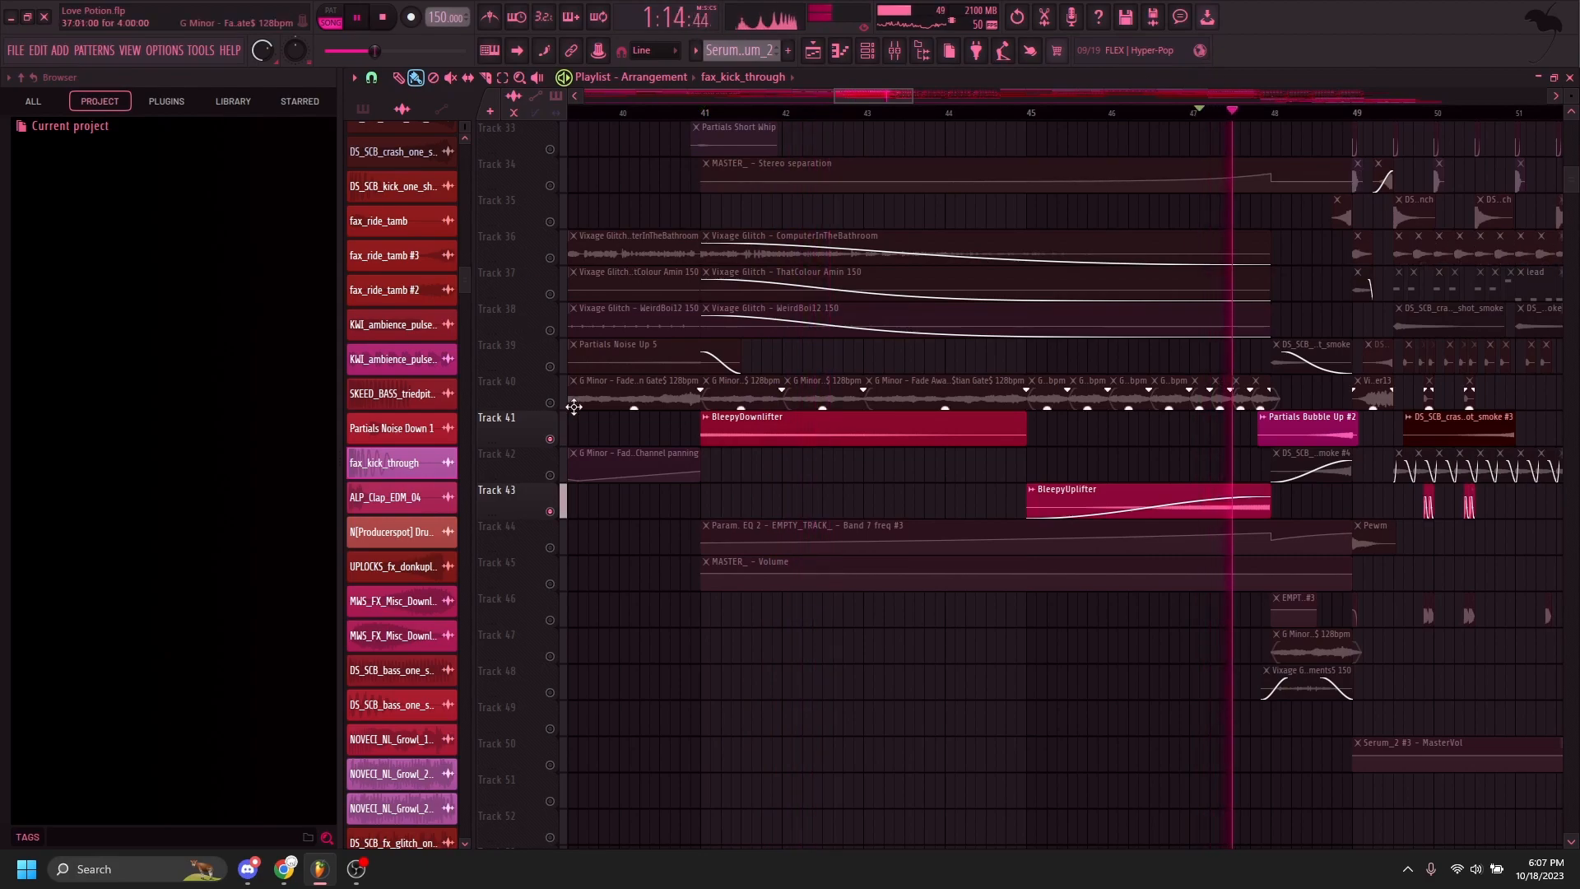
pyautogui.rightClick(550, 439)
pyautogui.press('space')
# Step: Move the playback position to bar 48 and play the soloed DS_SCB_crash_one_shot_smoke clip on Track 39
pyautogui.scroll(-4, 790, 472)
pyautogui.scroll(6, 1068, 511)
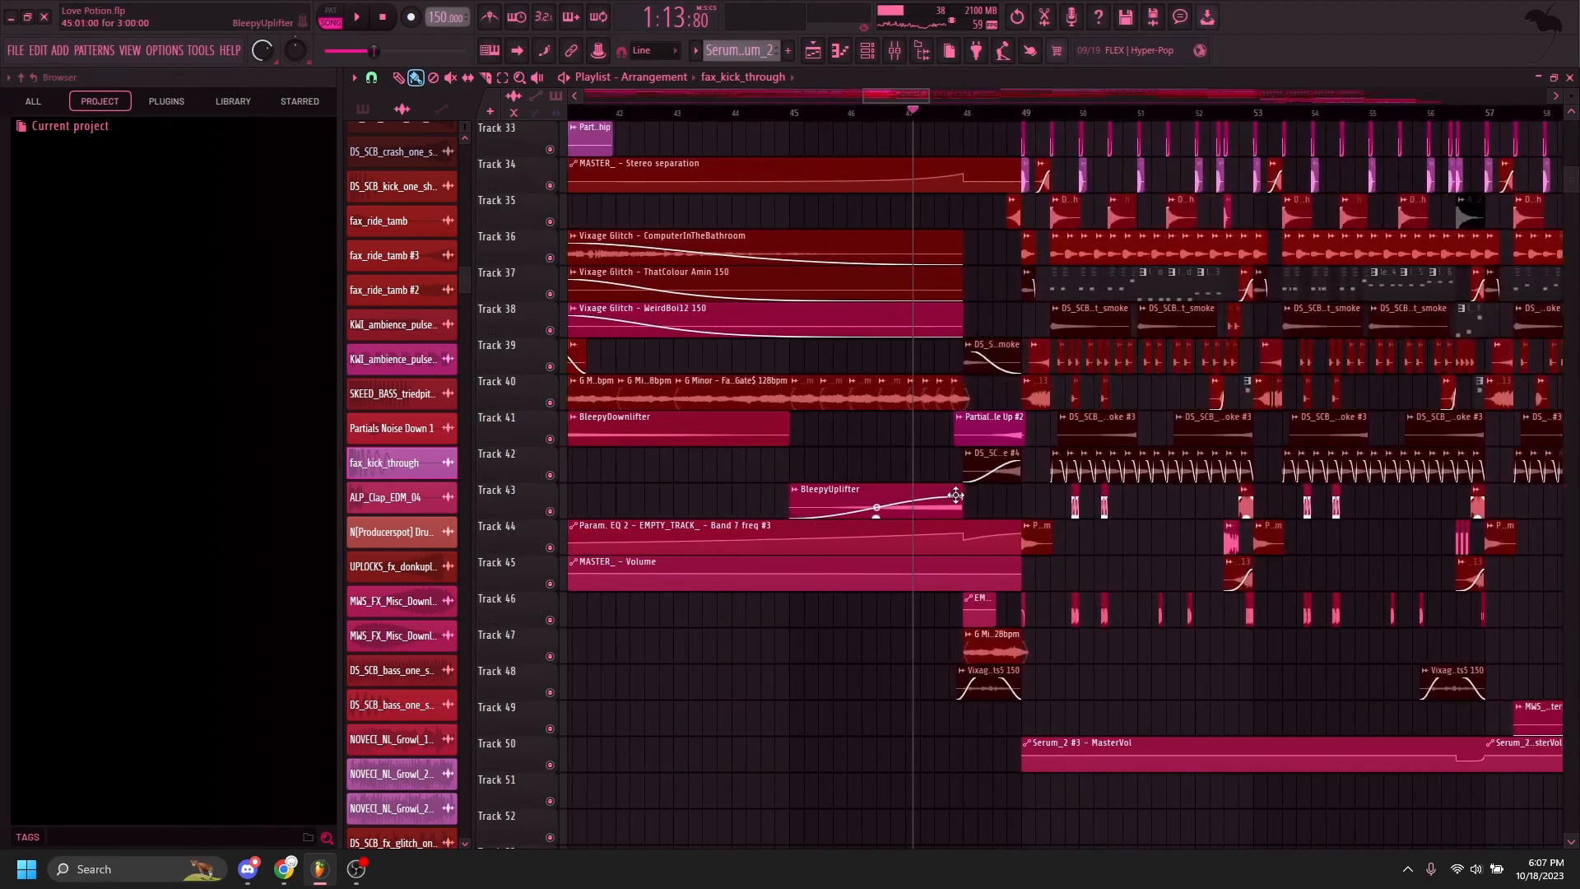
pyautogui.click(979, 113)
pyautogui.scroll(3, 980, 113)
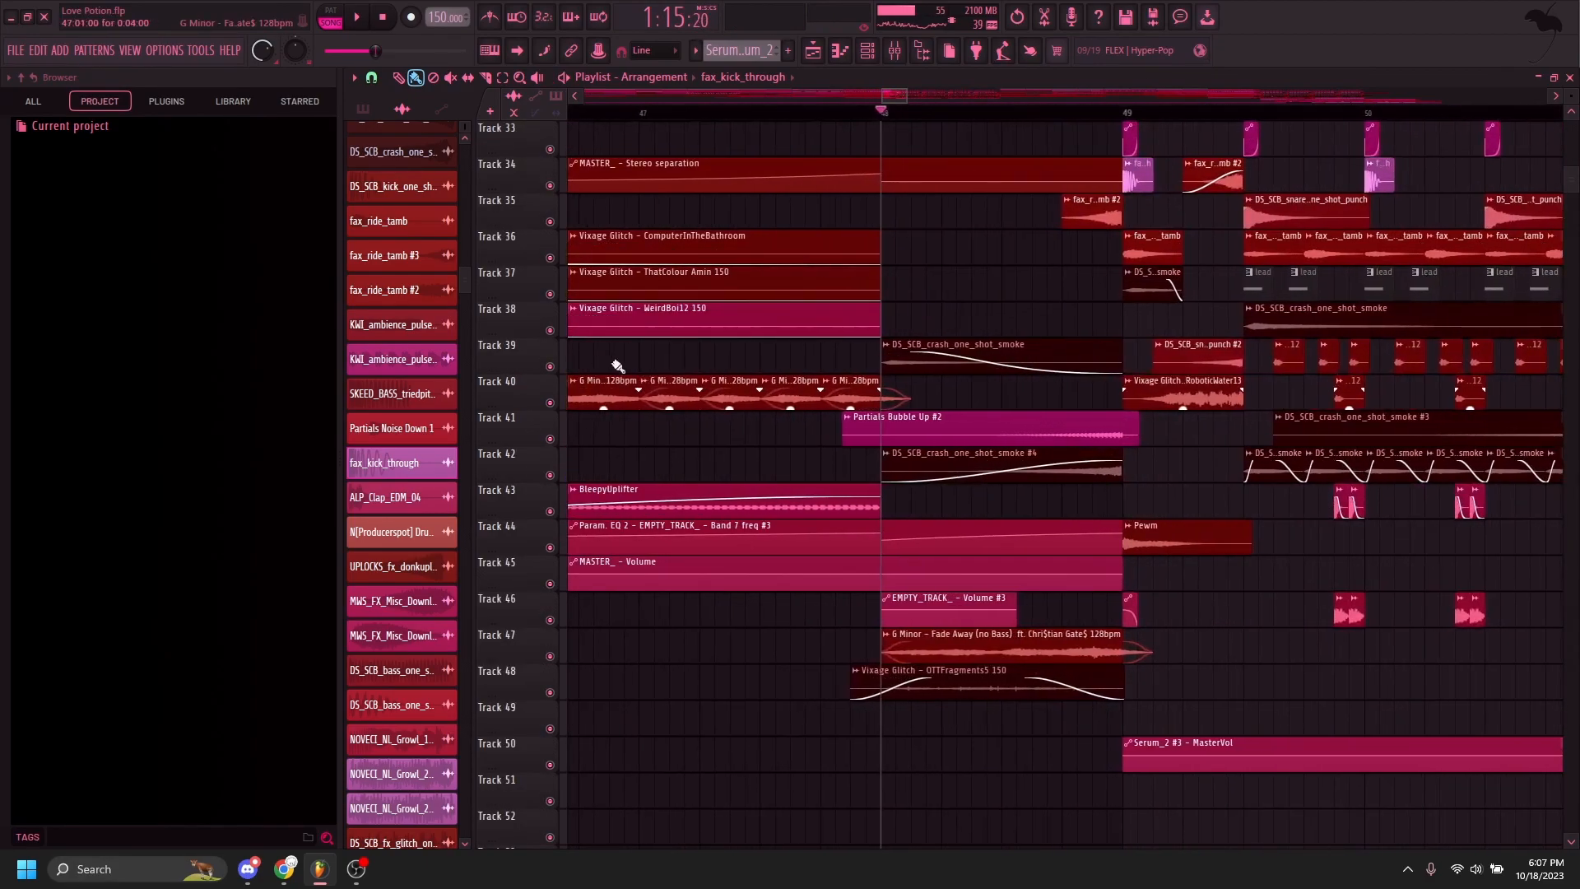
pyautogui.rightClick(550, 366)
pyautogui.press('space')
pyautogui.press('space')
# Step: Solo and play the reversed crash on Track 42, followed by Partials Bubble Up #2 on Track 41, from bar 48
pyautogui.rightClick(550, 463)
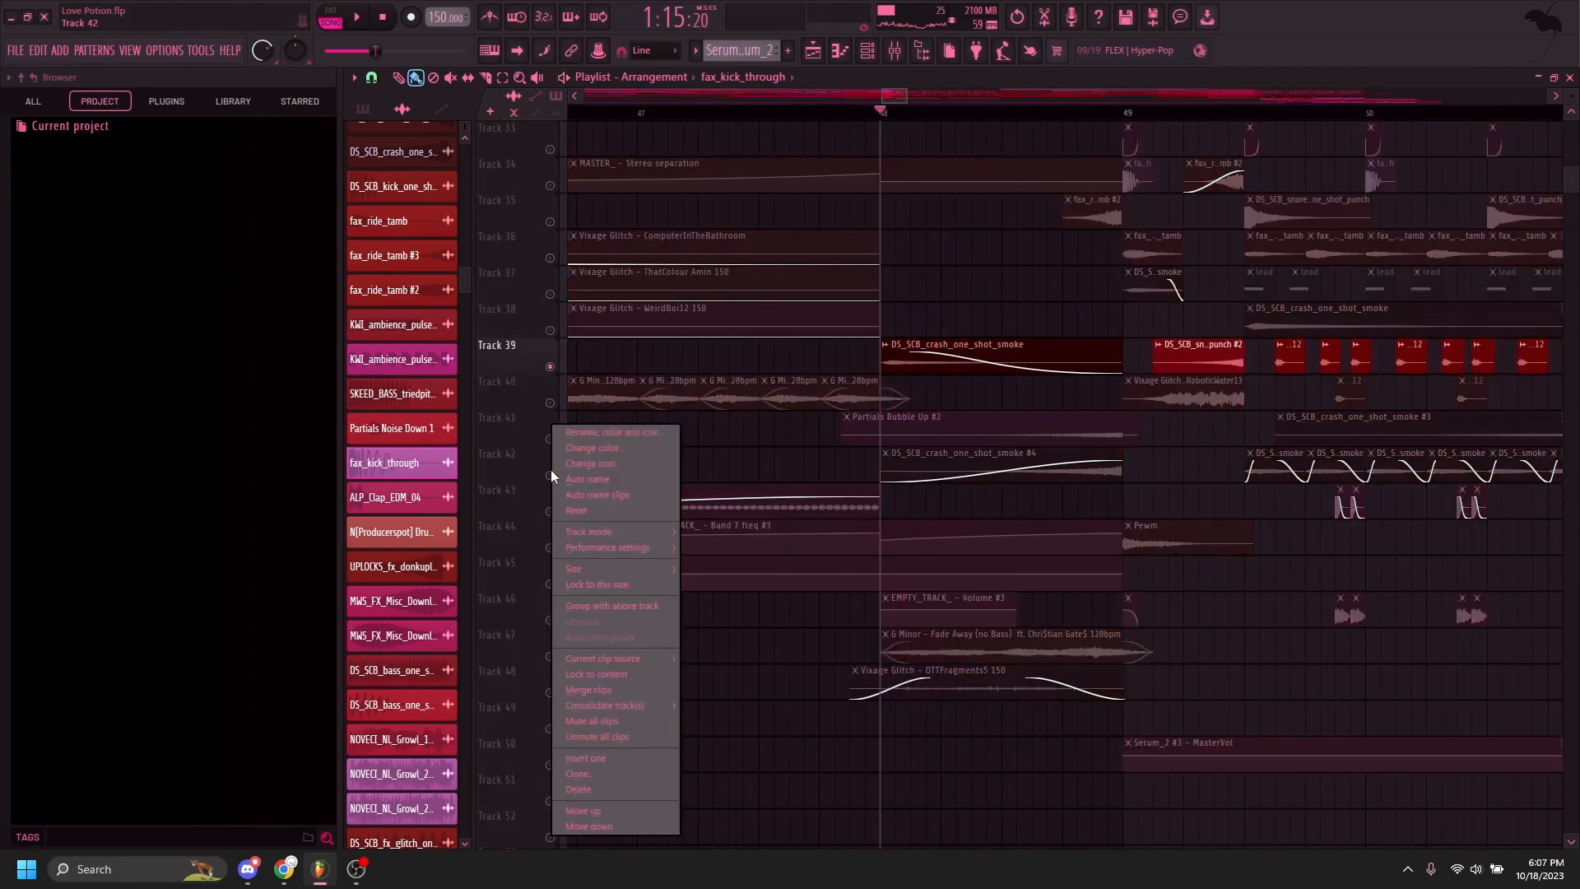
pyautogui.rightClick(550, 473)
pyautogui.press('space')
pyautogui.rightClick(550, 439)
pyautogui.press('space')
pyautogui.press('space')
# Step: Solo and play the glitch effect clip on Track 25, followed by Vixage Glitch - TeamMobile 150 on Track 16, from bar 48
pyautogui.scroll(4, 553, 370)
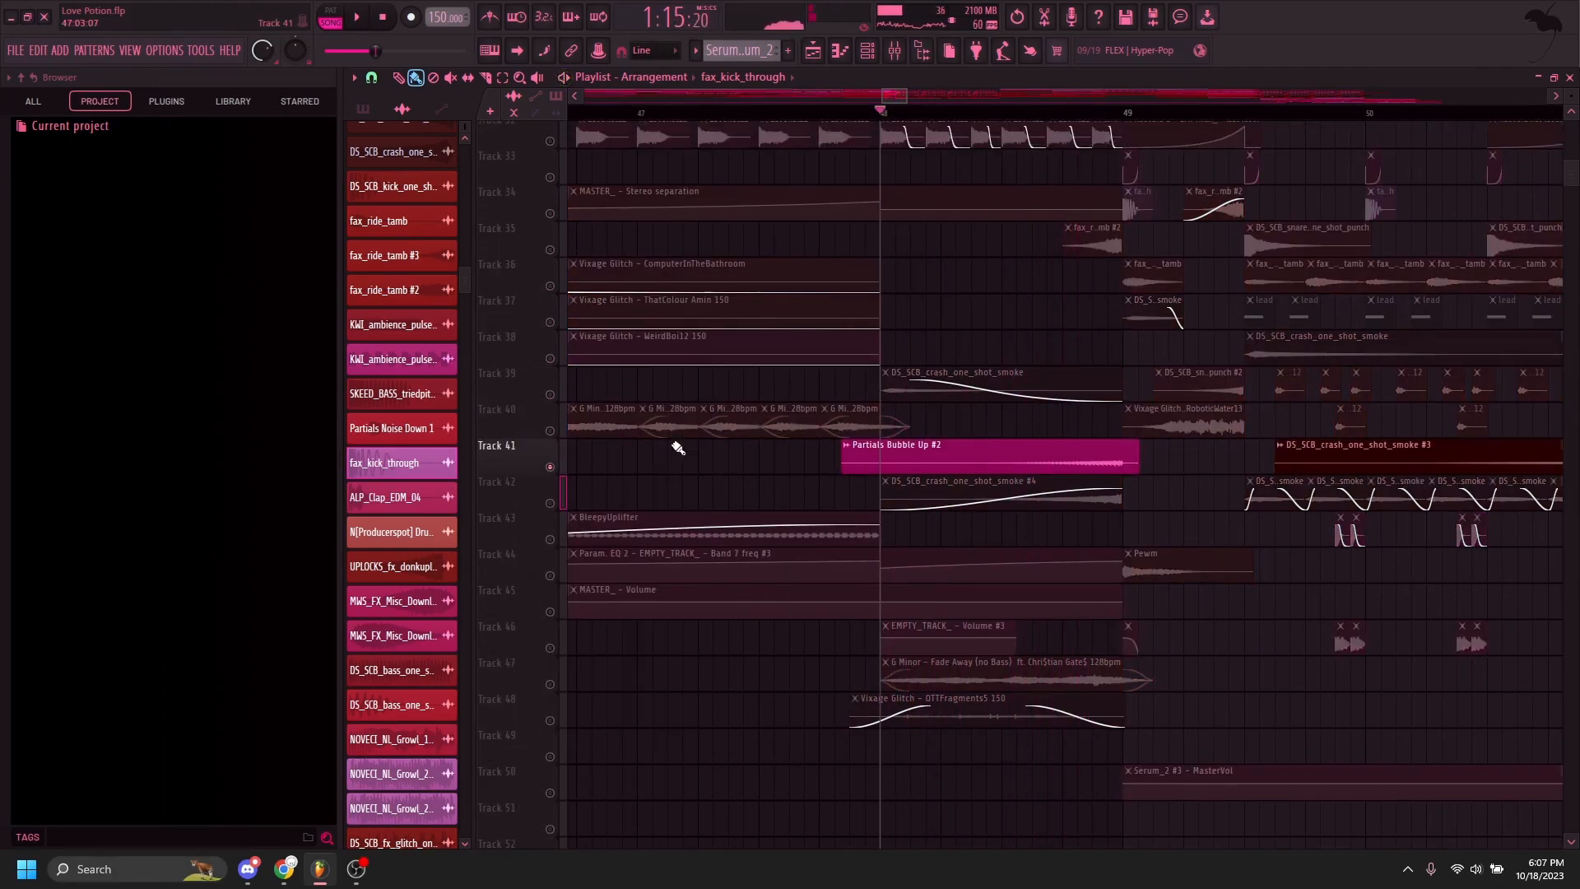
pyautogui.rightClick(550, 330)
pyautogui.scroll(4, 552, 341)
pyautogui.rightClick(551, 350)
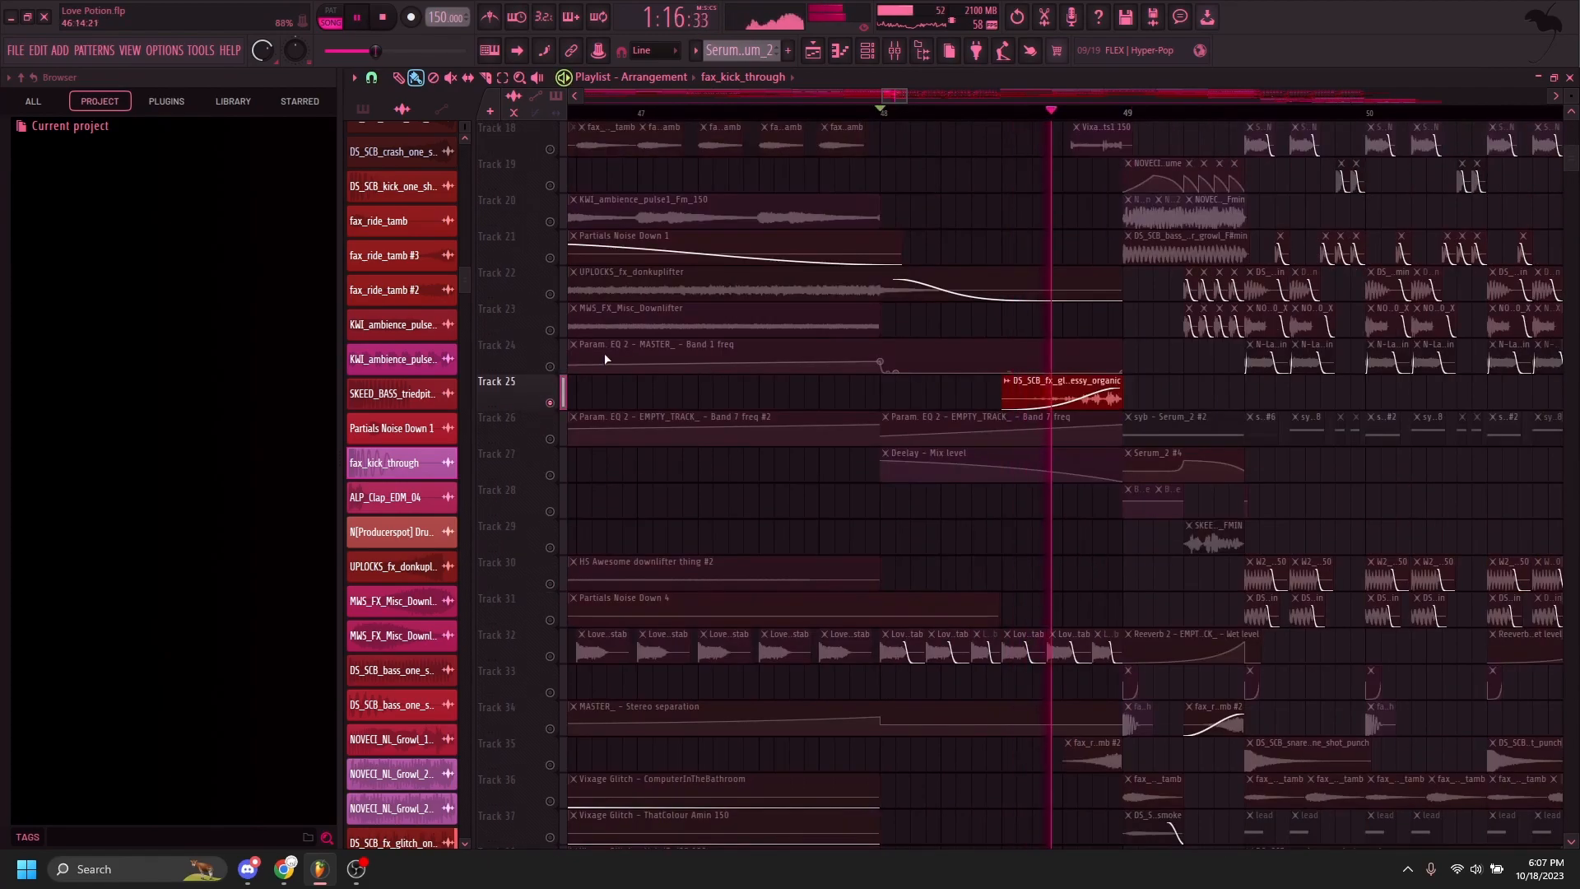
pyautogui.scroll(6, 527, 330)
pyautogui.rightClick(550, 293)
pyautogui.press('space')
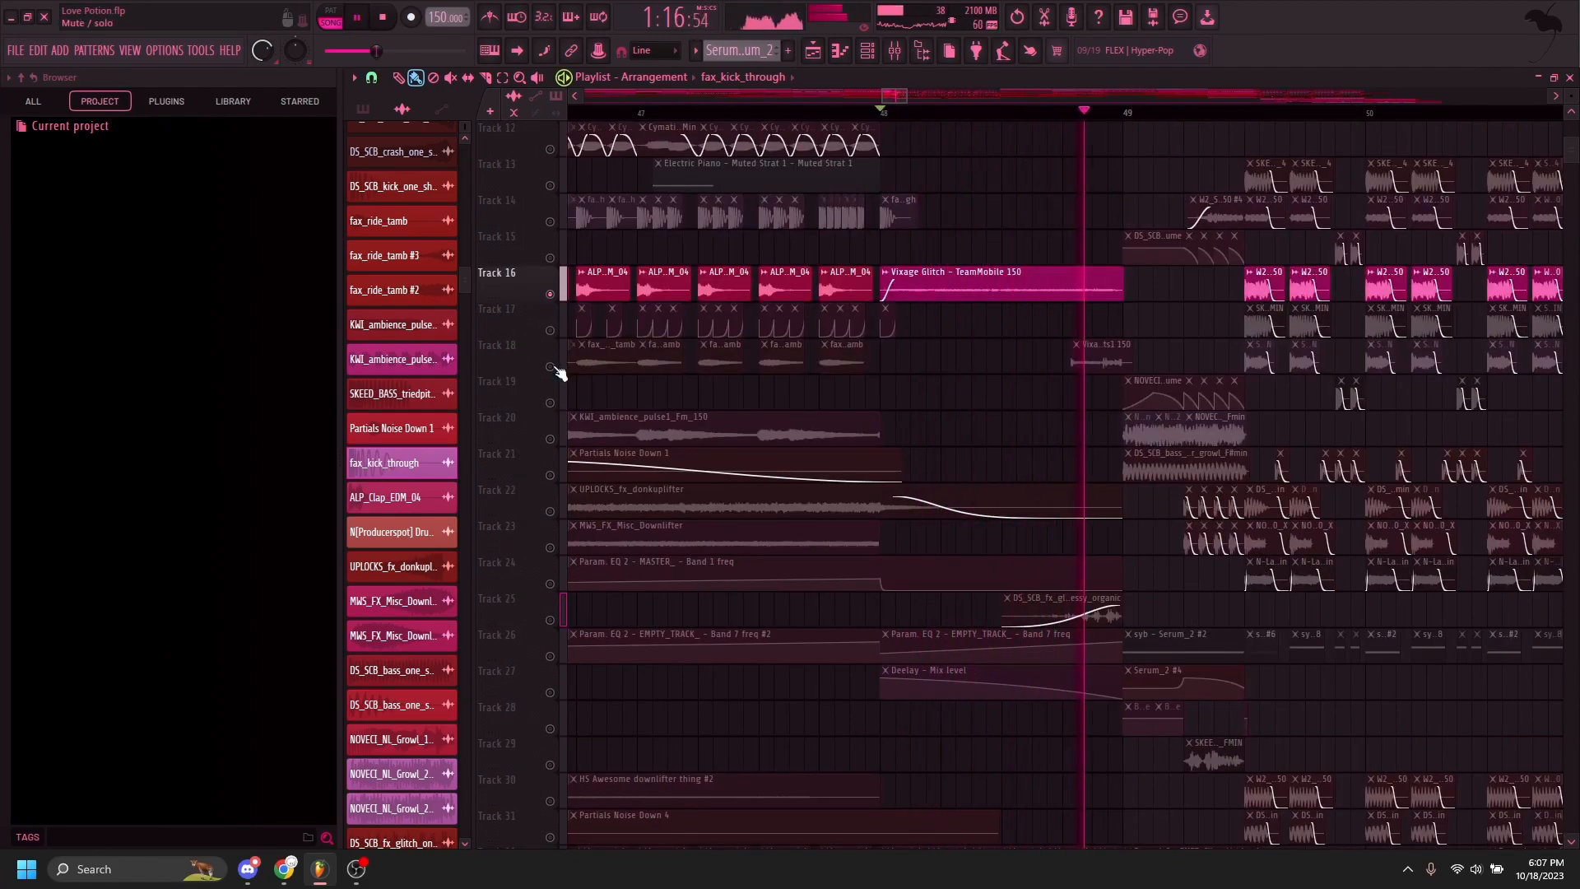
# Step: Solo and play the Vixage clip on Track 18, followed by Cymatics - LIFE - River - Light 1 on Track 10, from bar 48
pyautogui.rightClick(550, 366)
pyautogui.press('space')
pyautogui.press('space')
pyautogui.scroll(4, 553, 367)
pyautogui.scroll(5, 554, 367)
pyautogui.rightClick(549, 399)
pyautogui.press('space')
pyautogui.press('space')
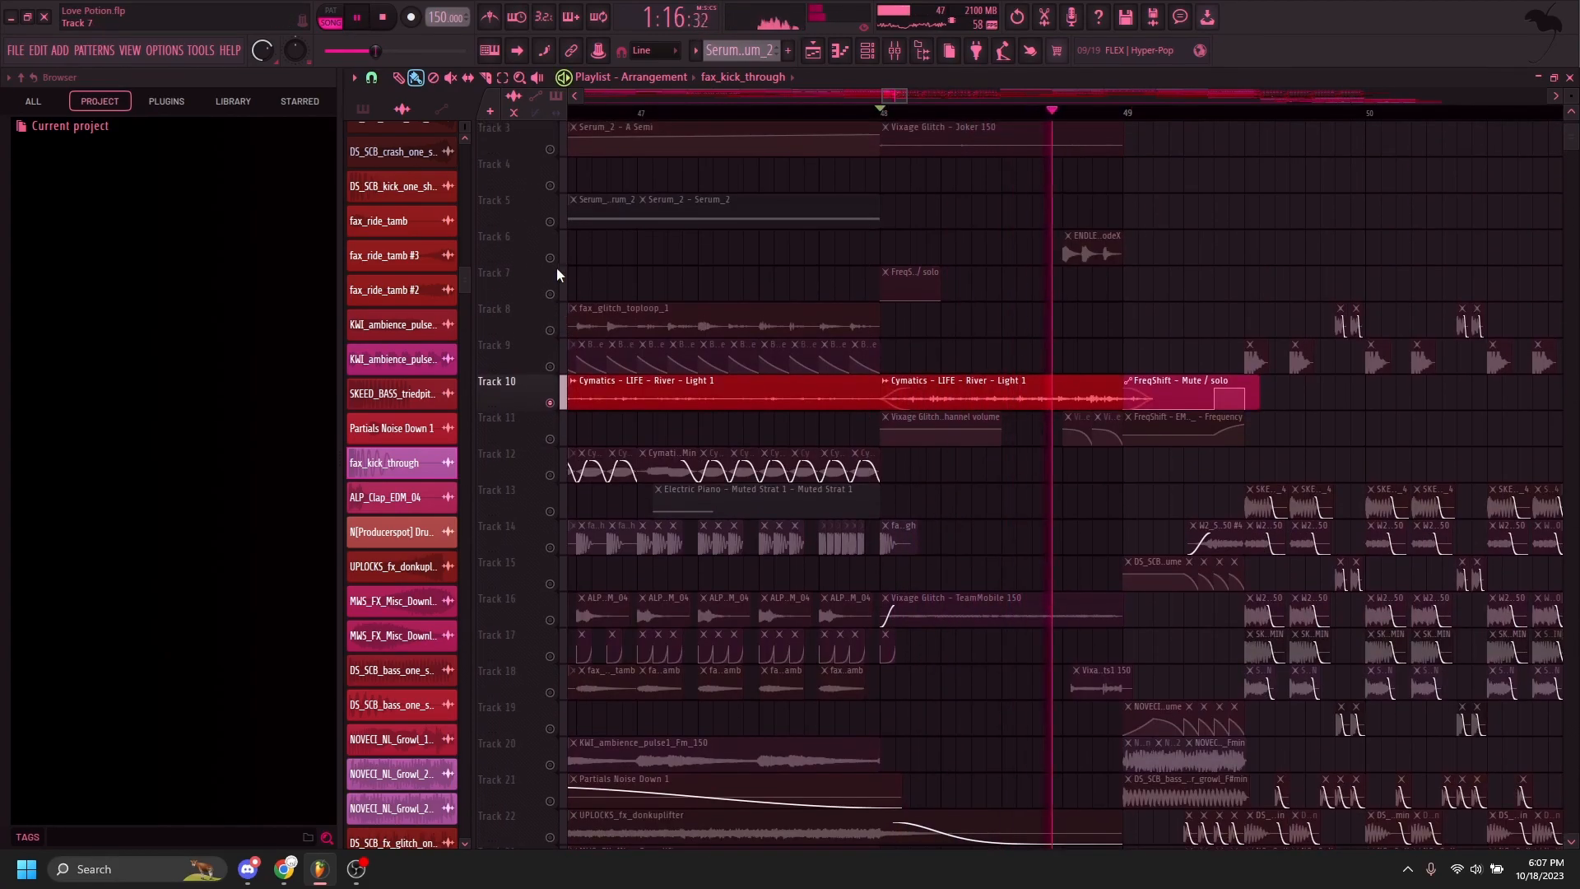
# Step: Play the soloed clip on Track 6 and Vixage Glitch - Joker 150 on Track 3 from bar 48, and unsolo all tracks
pyautogui.rightClick(549, 258)
pyautogui.press('space')
pyautogui.press('space')
pyautogui.scroll(2, 557, 257)
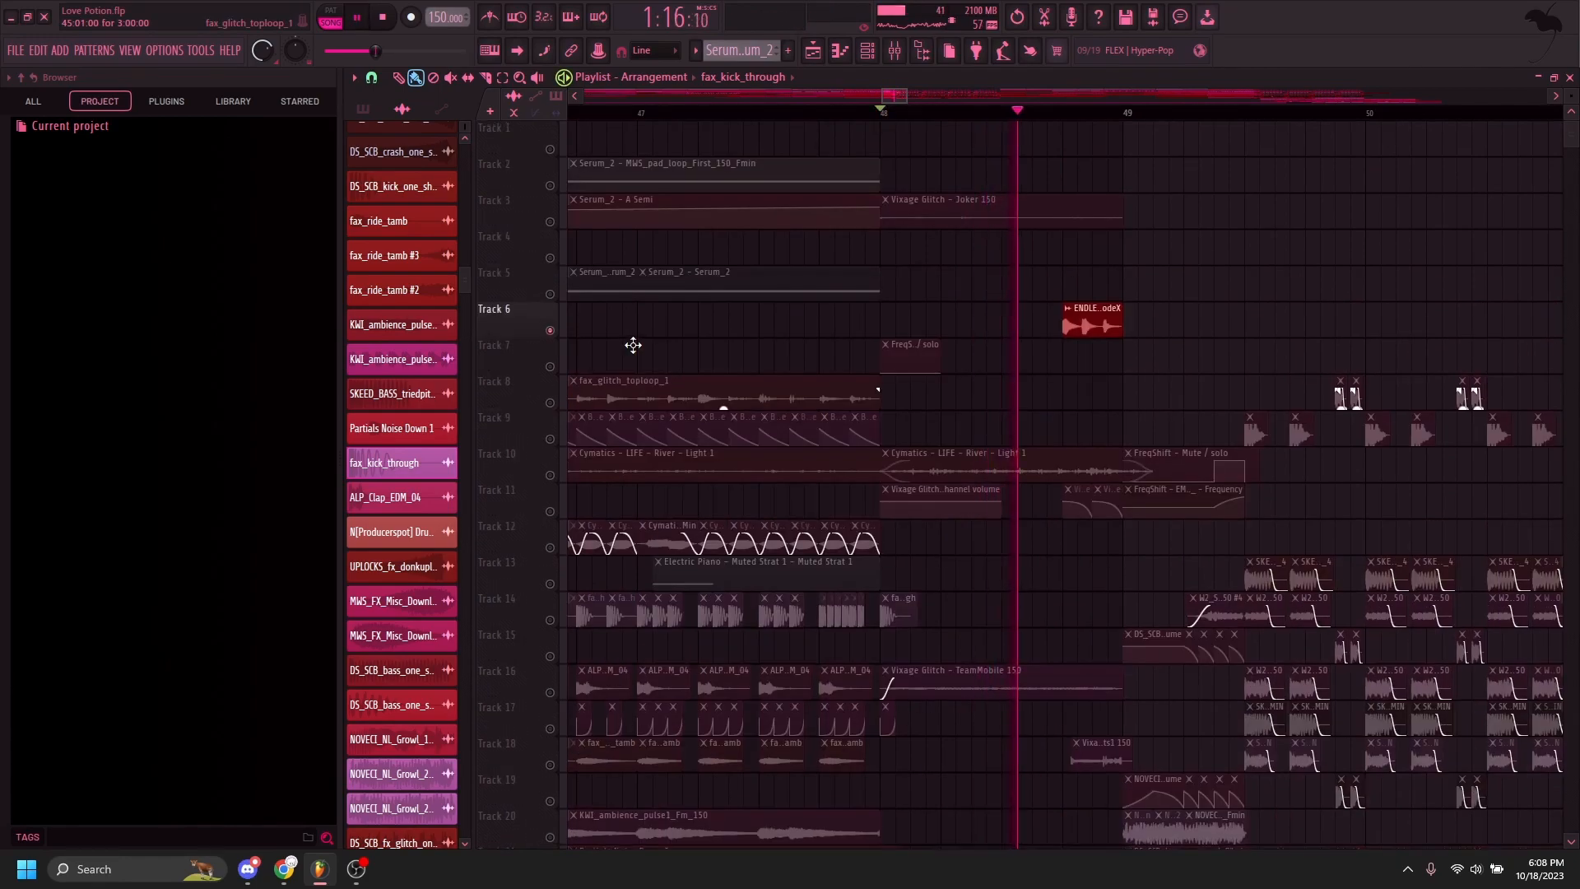
pyautogui.rightClick(550, 222)
pyautogui.press('space')
pyautogui.rightClick(551, 222)
pyautogui.press('space')
# Step: Examine the clips across all tracks in the section starting at bar 49, with the playback position at bar 49
pyautogui.scroll(-3, 1044, 342)
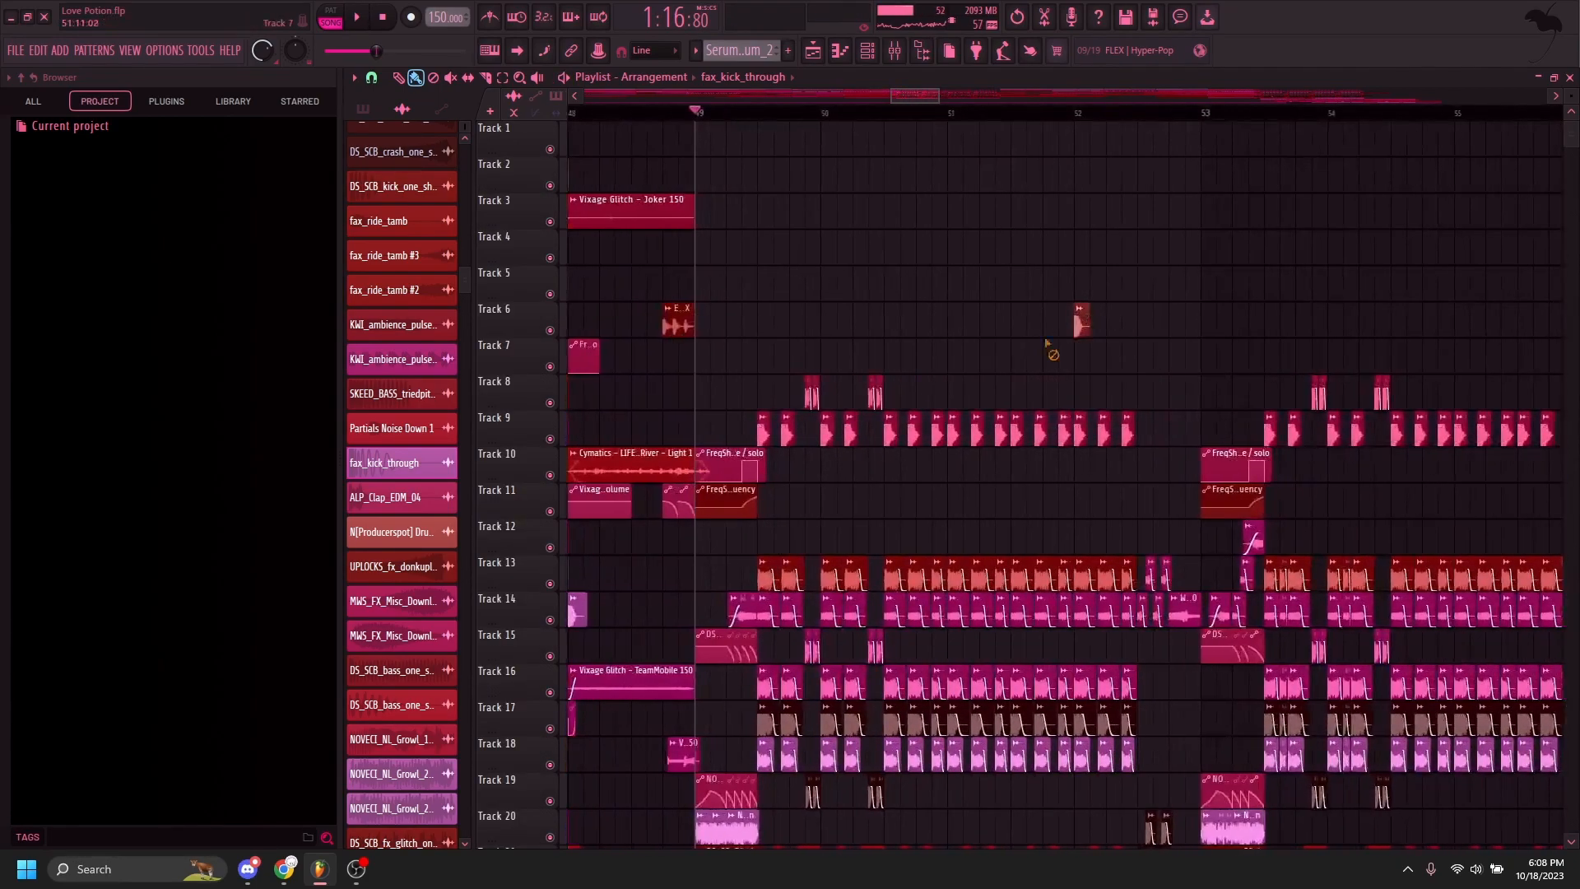
pyautogui.scroll(-7, 1139, 317)
pyautogui.scroll(-6, 1168, 335)
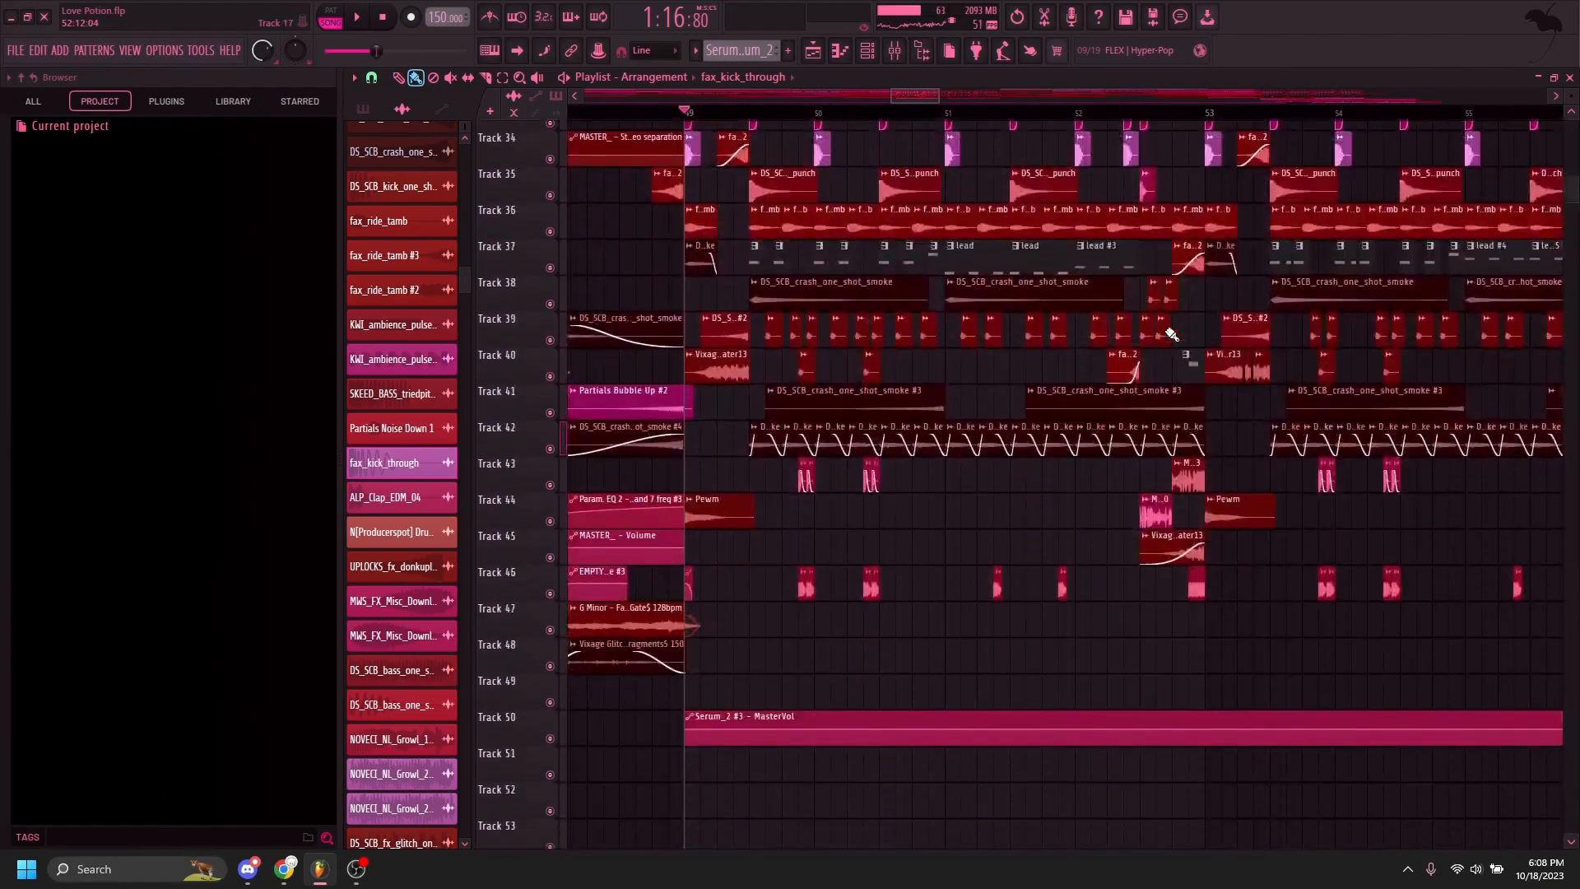
pyautogui.scroll(4, 1170, 337)
pyautogui.scroll(7, 1166, 345)
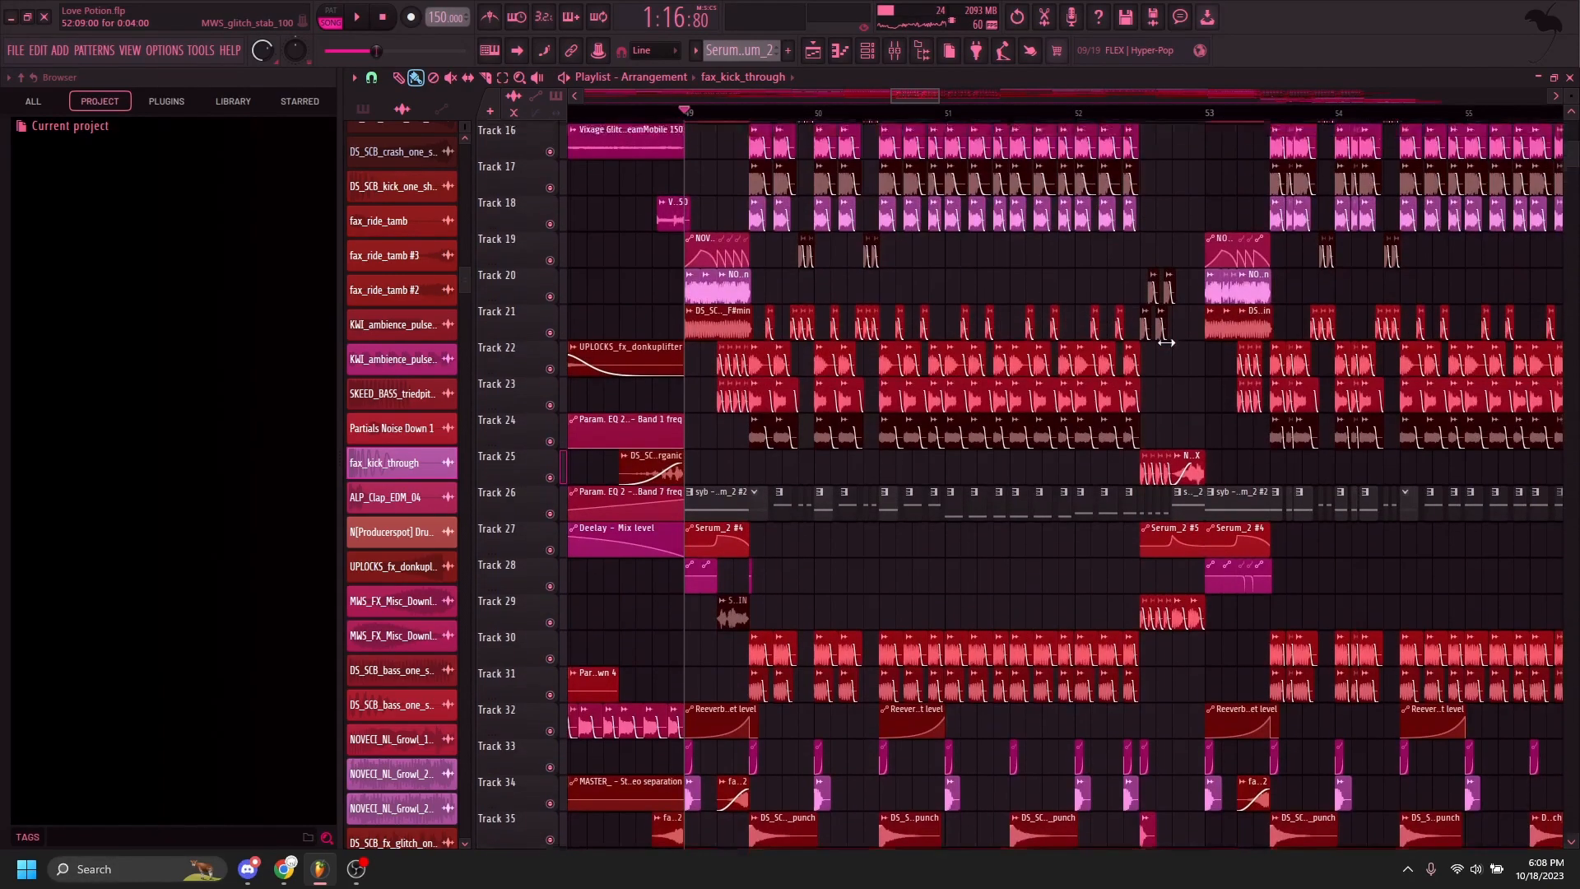
pyautogui.scroll(5, 695, 441)
pyautogui.scroll(-3, 519, 379)
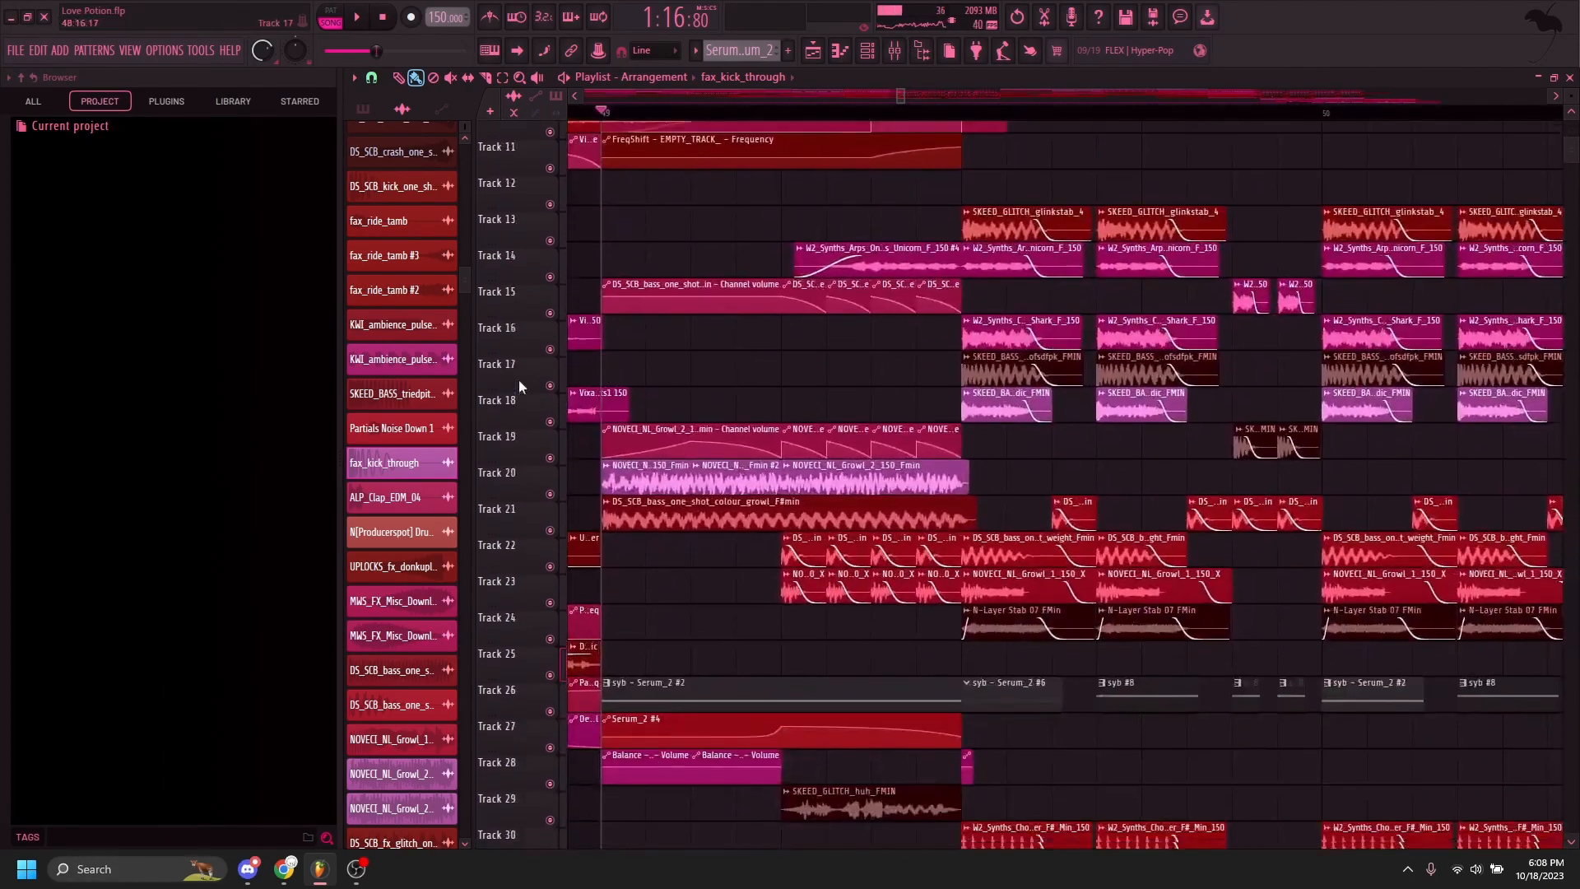
# Step: Show mixer insert 16's effects: Fruity parametric EQ 2, Dada Life Sausage Fattener, OTT, AllPassPhase and Fruity Reeverb 2
pyautogui.press('space')
pyautogui.rightClick(552, 476)
pyautogui.press('space')
pyautogui.press('F9')
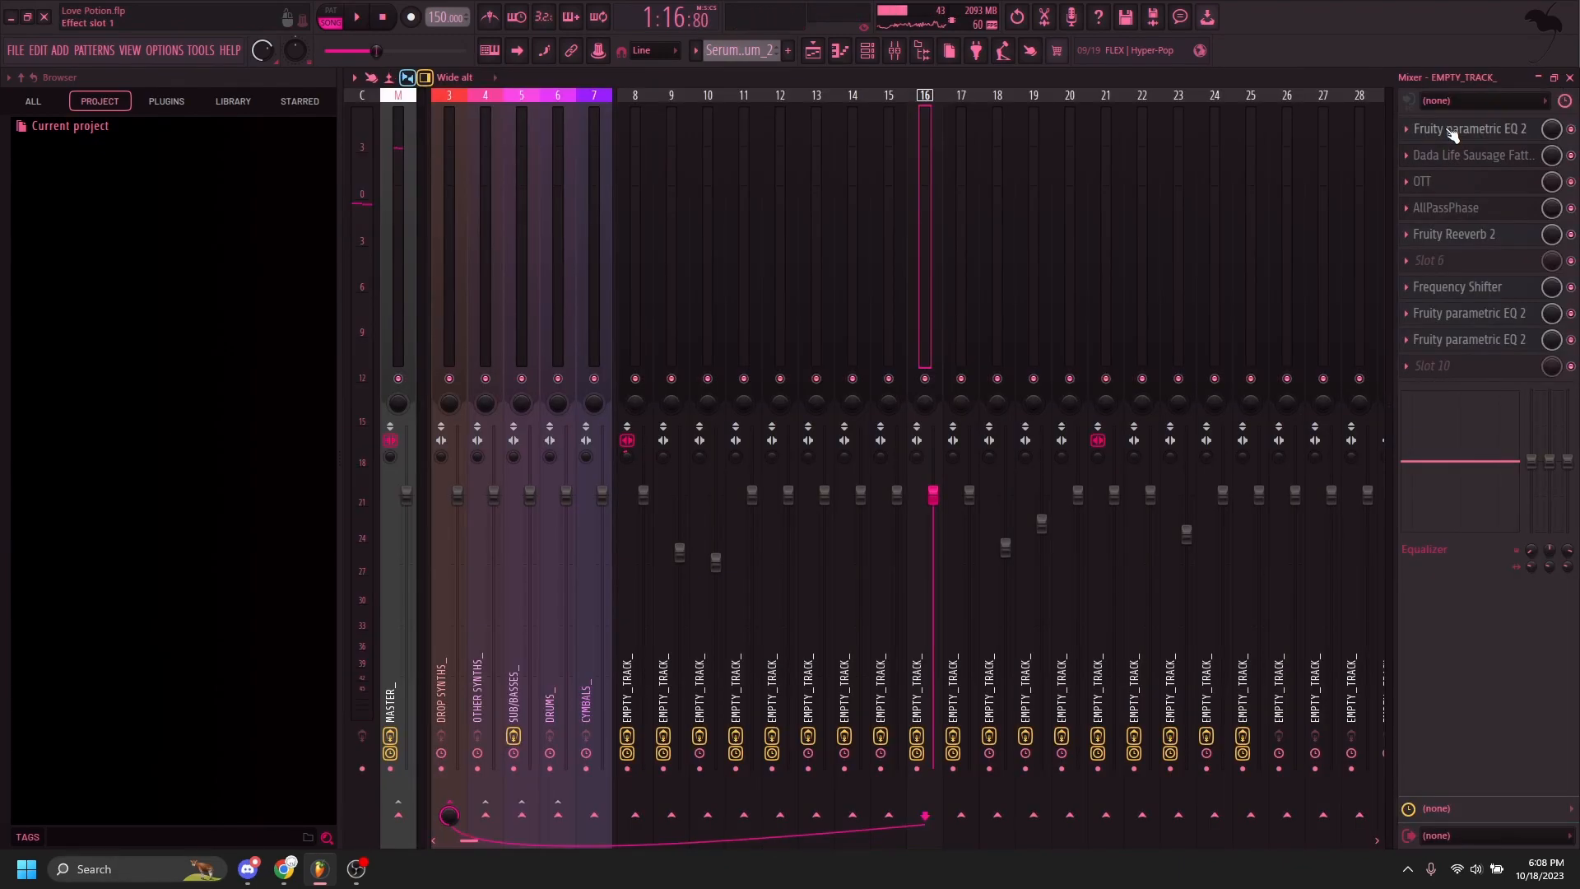
pyautogui.click(1452, 130)
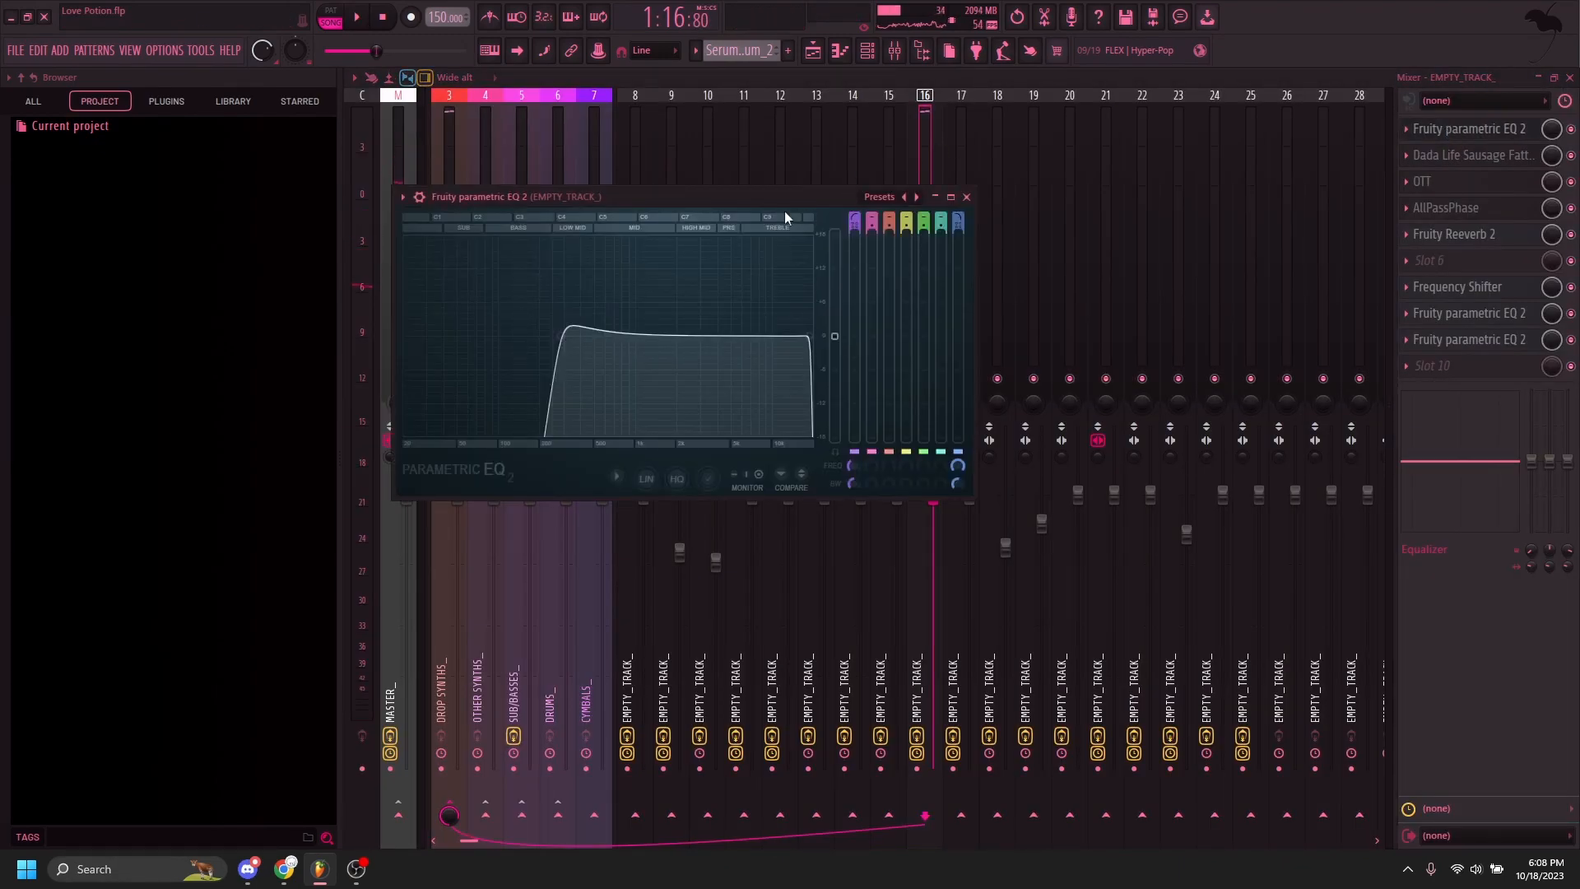
pyautogui.click(1453, 156)
pyautogui.click(1442, 181)
pyautogui.click(1444, 208)
pyautogui.click(1449, 234)
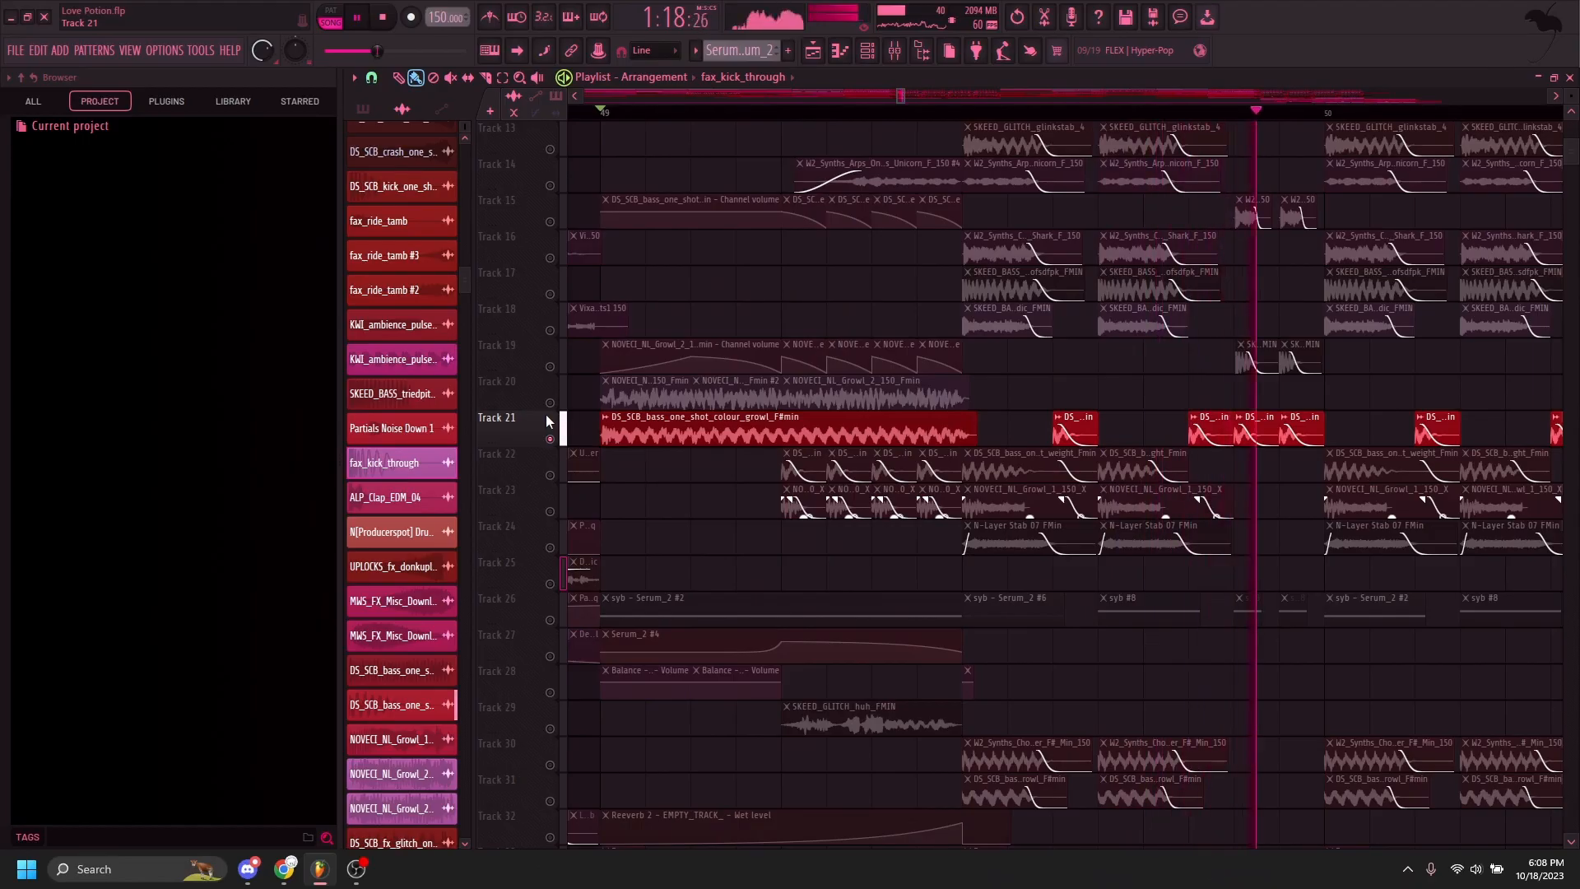
# Step: Solo the NOVECI_NL_Growl clips on Track 20 with their volume automation on Track 19 and play them from bar 49
pyautogui.press('space')
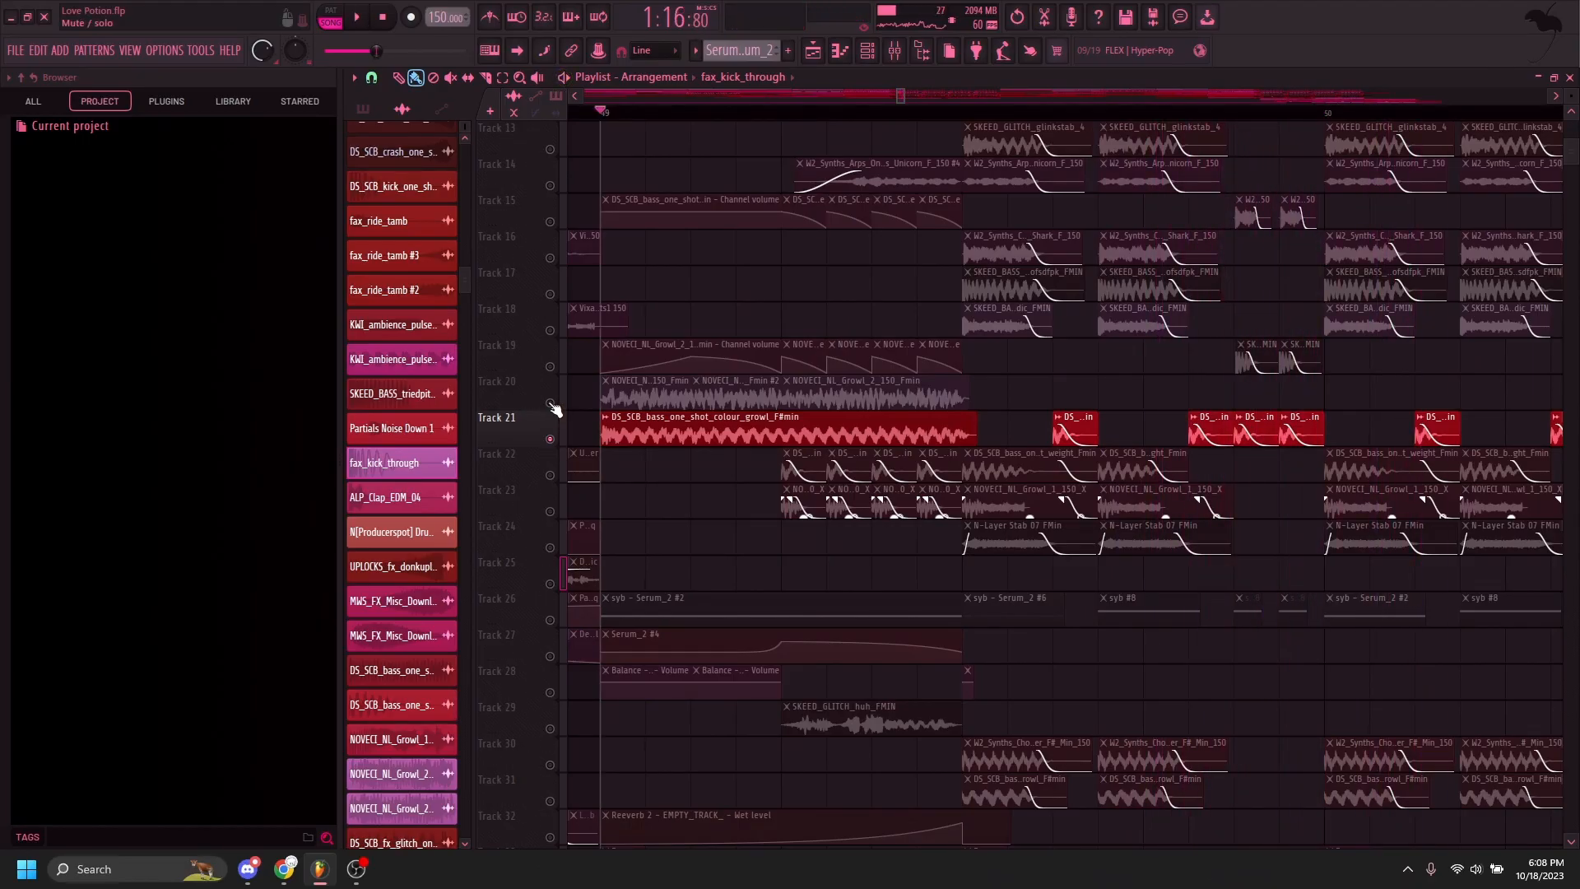
pyautogui.click(553, 404)
pyautogui.keyDown('shift'); pyautogui.click(549, 368); pyautogui.keyUp('shift')
pyautogui.press('space')
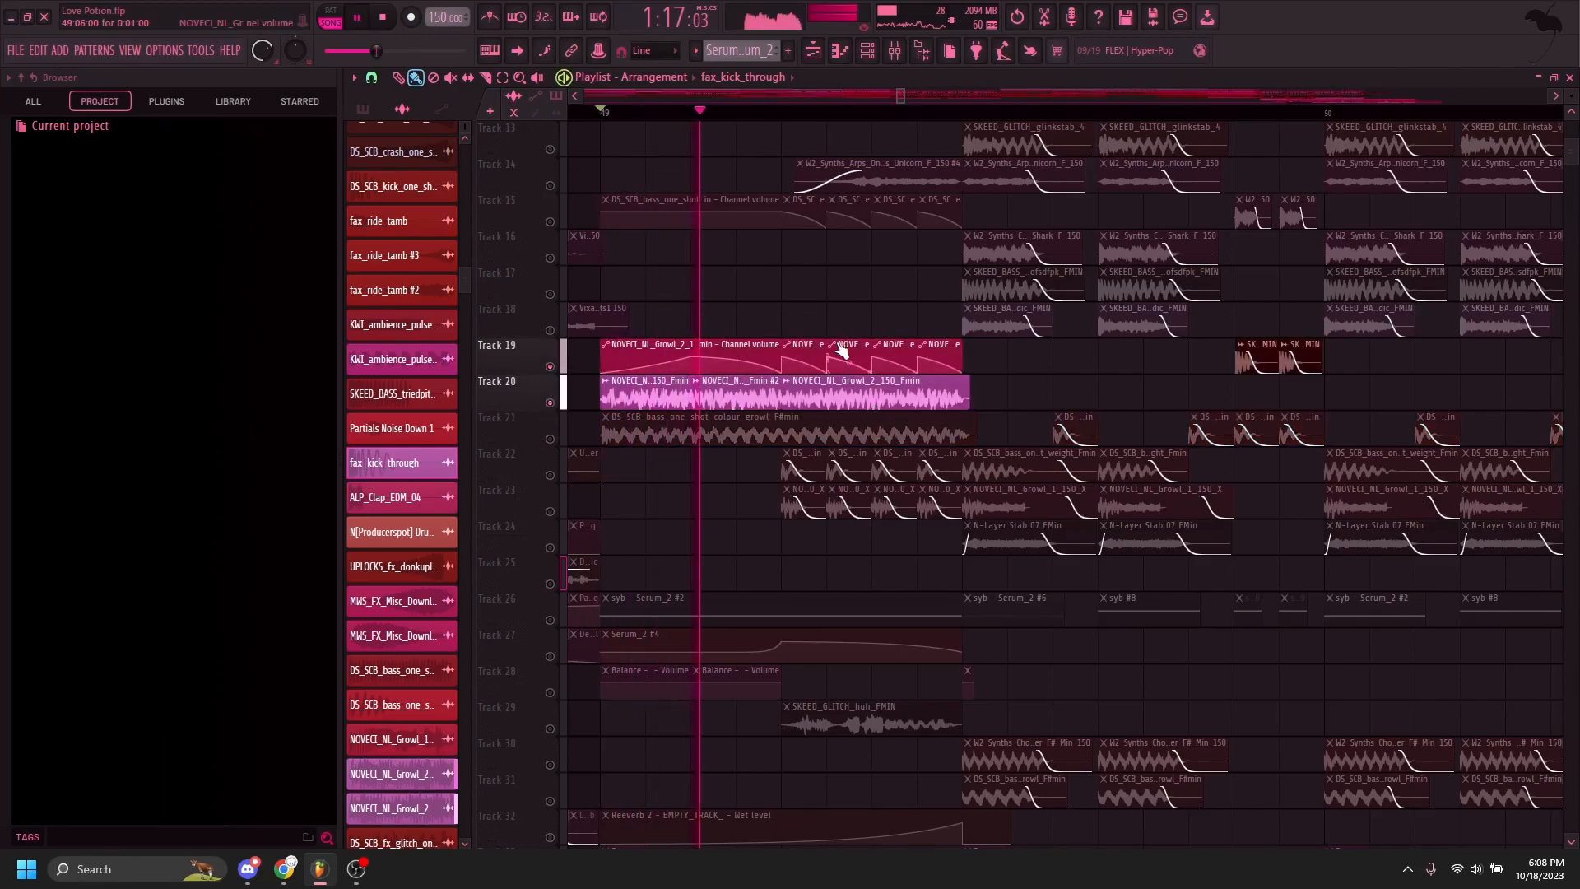
pyautogui.press('space')
# Step: Solo the DS_SCB_bass growl on Track 21 with its volume automation on Track 15 and play it from bar 49
pyautogui.keyDown('shift'); pyautogui.click(549, 222); pyautogui.keyUp('shift')
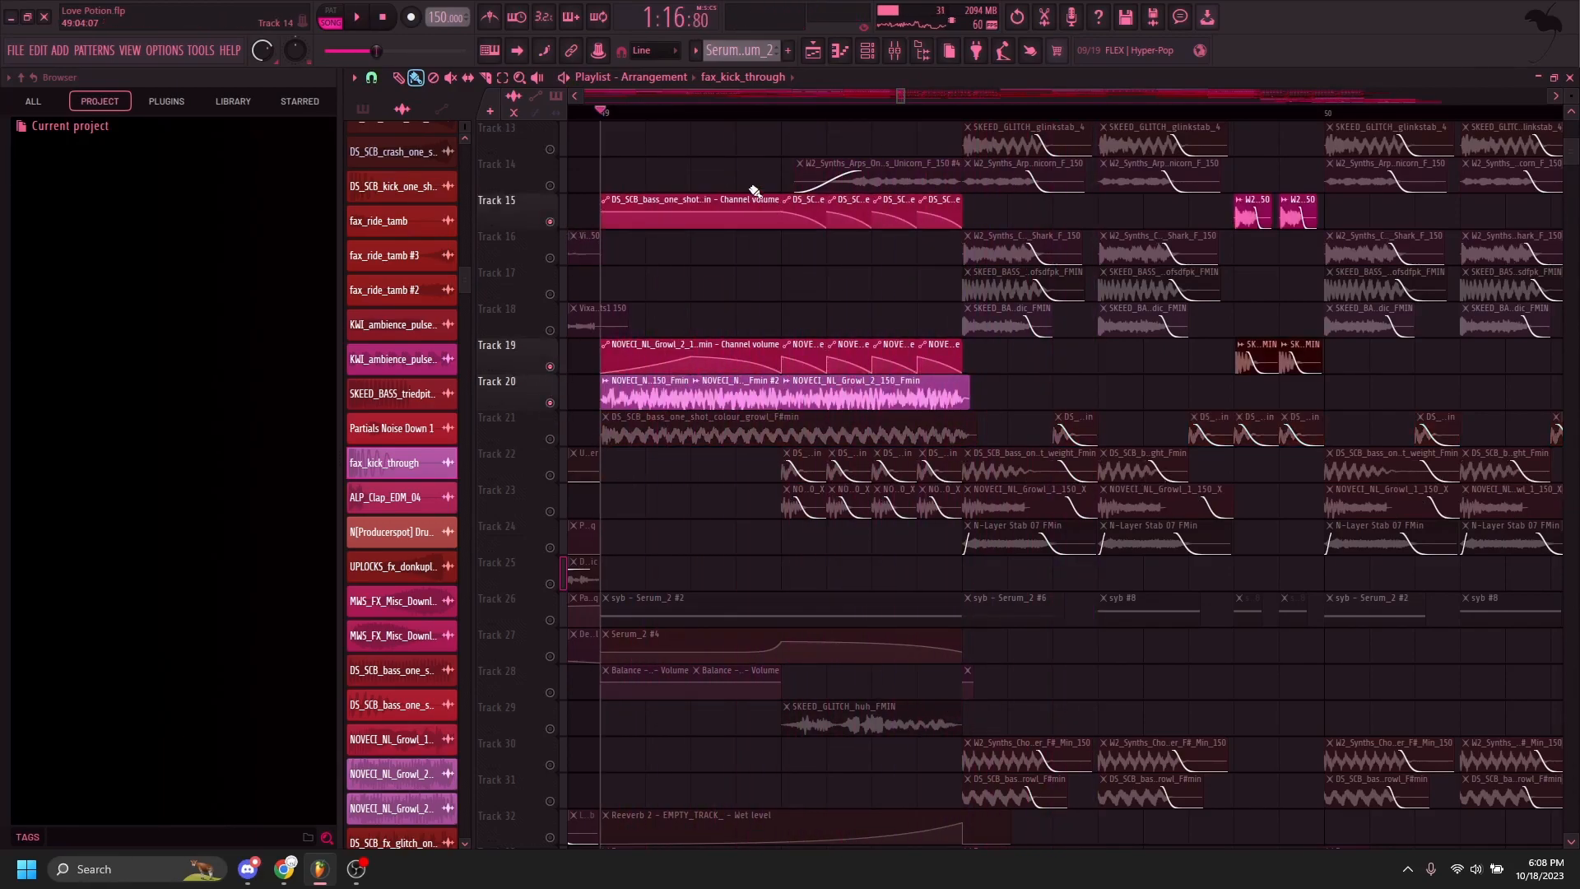
pyautogui.keyDown('shift'); pyautogui.click(549, 439); pyautogui.keyUp('shift')
pyautogui.keyDown('shift'); pyautogui.click(550, 402); pyautogui.keyUp('shift')
pyautogui.keyDown('shift'); pyautogui.click(550, 366); pyautogui.keyUp('shift')
pyautogui.press('space')
pyautogui.press('space')
# Step: Play the soloed DS_SCB_bass clips on Track 22 from bar 49 and solo the NOVECI_NL_Growl_1 clips on Track 23
pyautogui.press('space')
pyautogui.press('space')
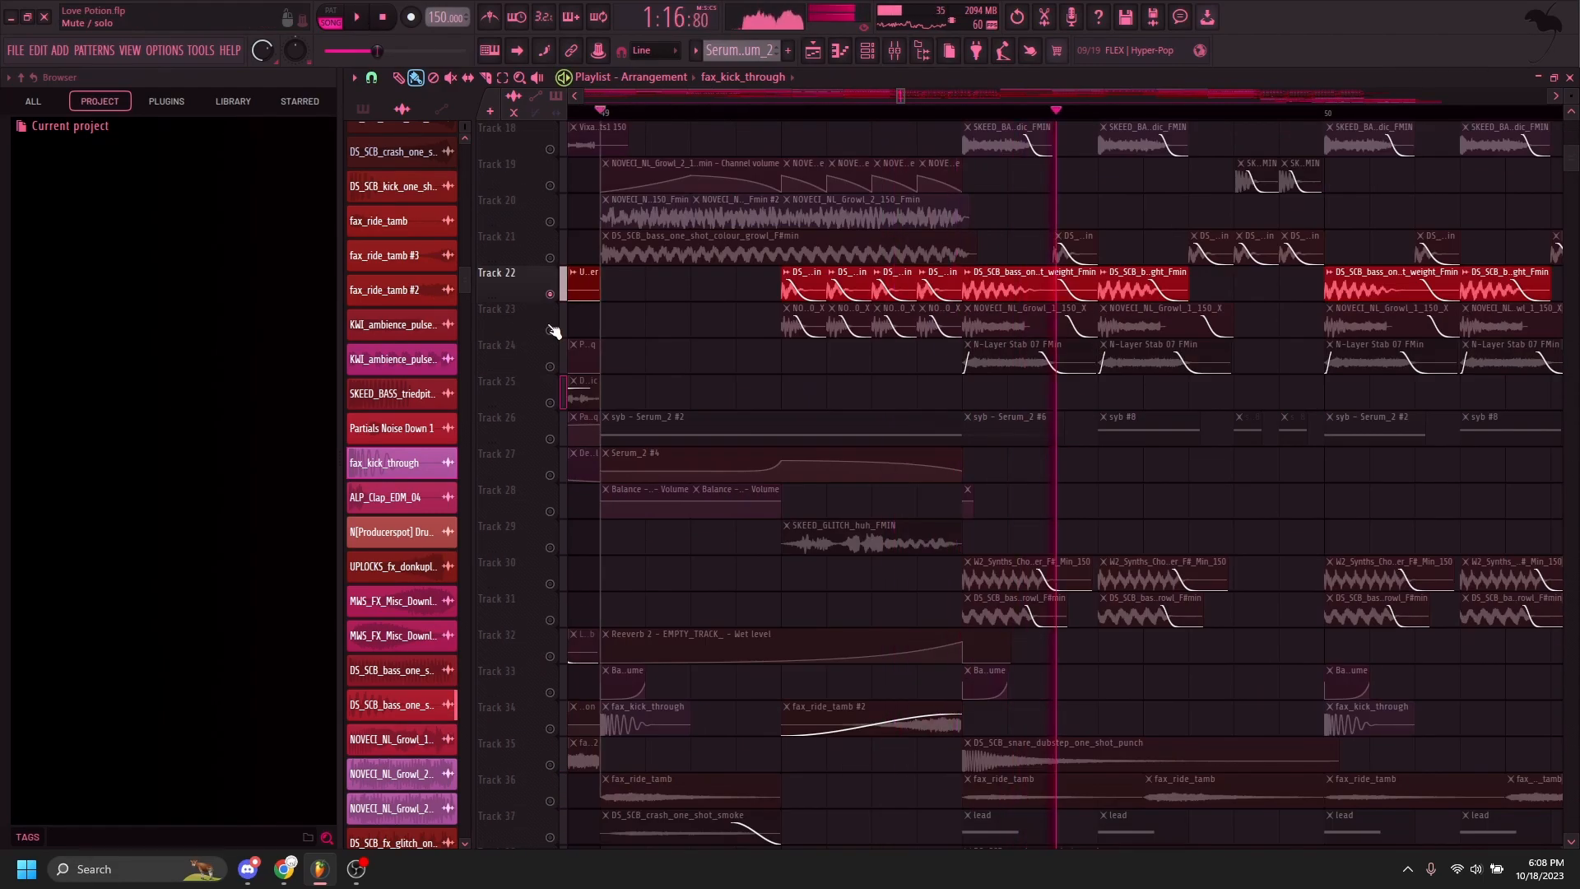
pyautogui.click(553, 331)
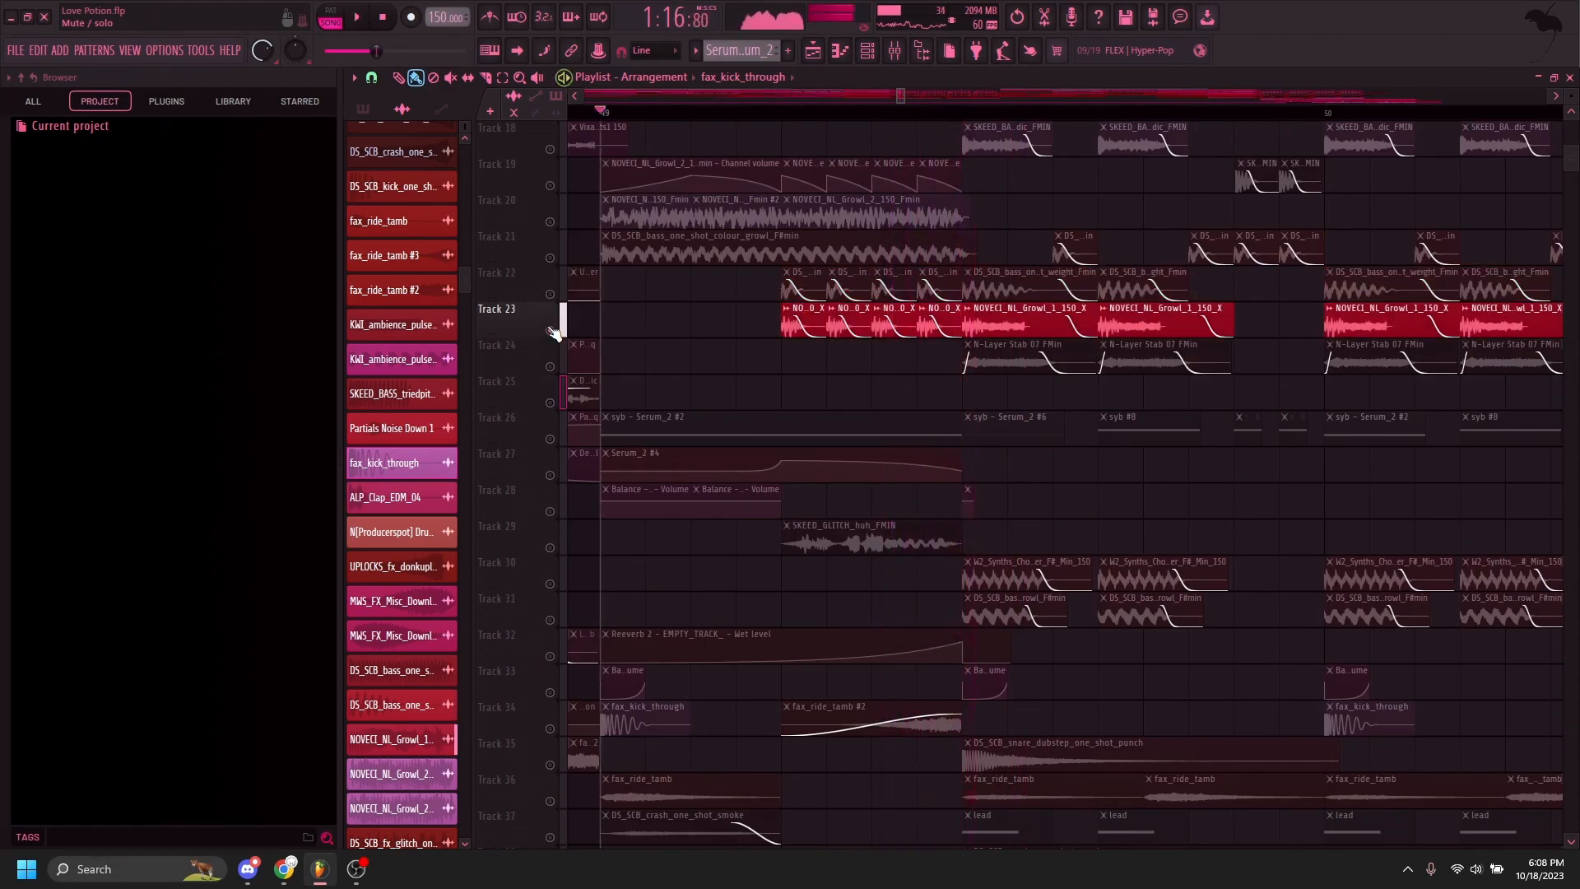
# Step: Solo fax_kick_through on Track 34, add fax_ride_tamb on Track 36, and play them from bar 49
pyautogui.scroll(-4, 538, 400)
pyautogui.click(543, 402)
pyautogui.press('space')
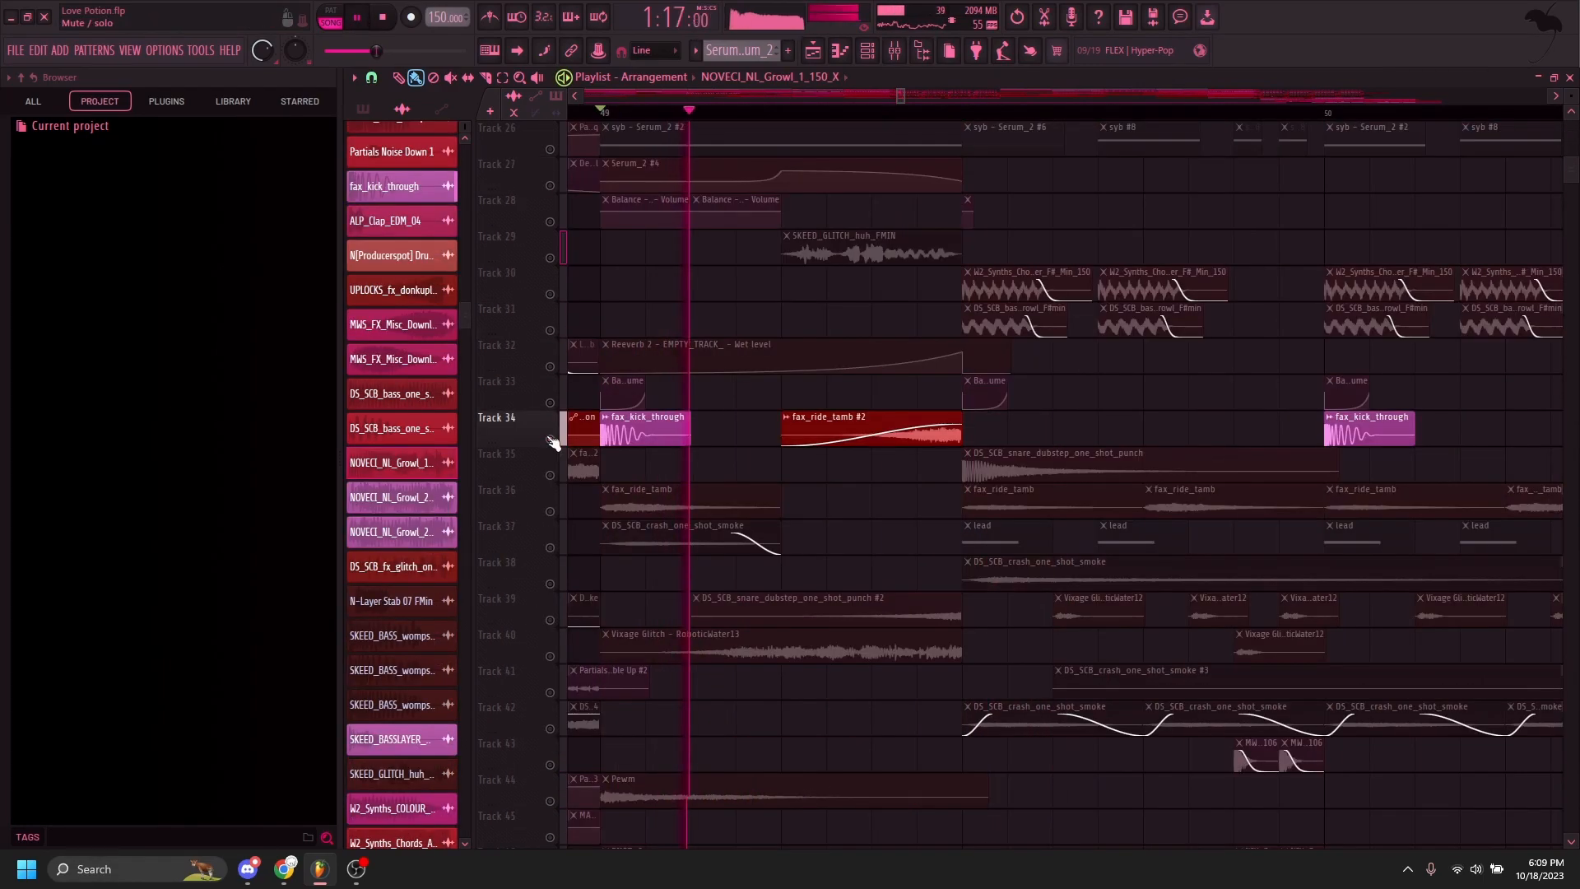
pyautogui.click(548, 509)
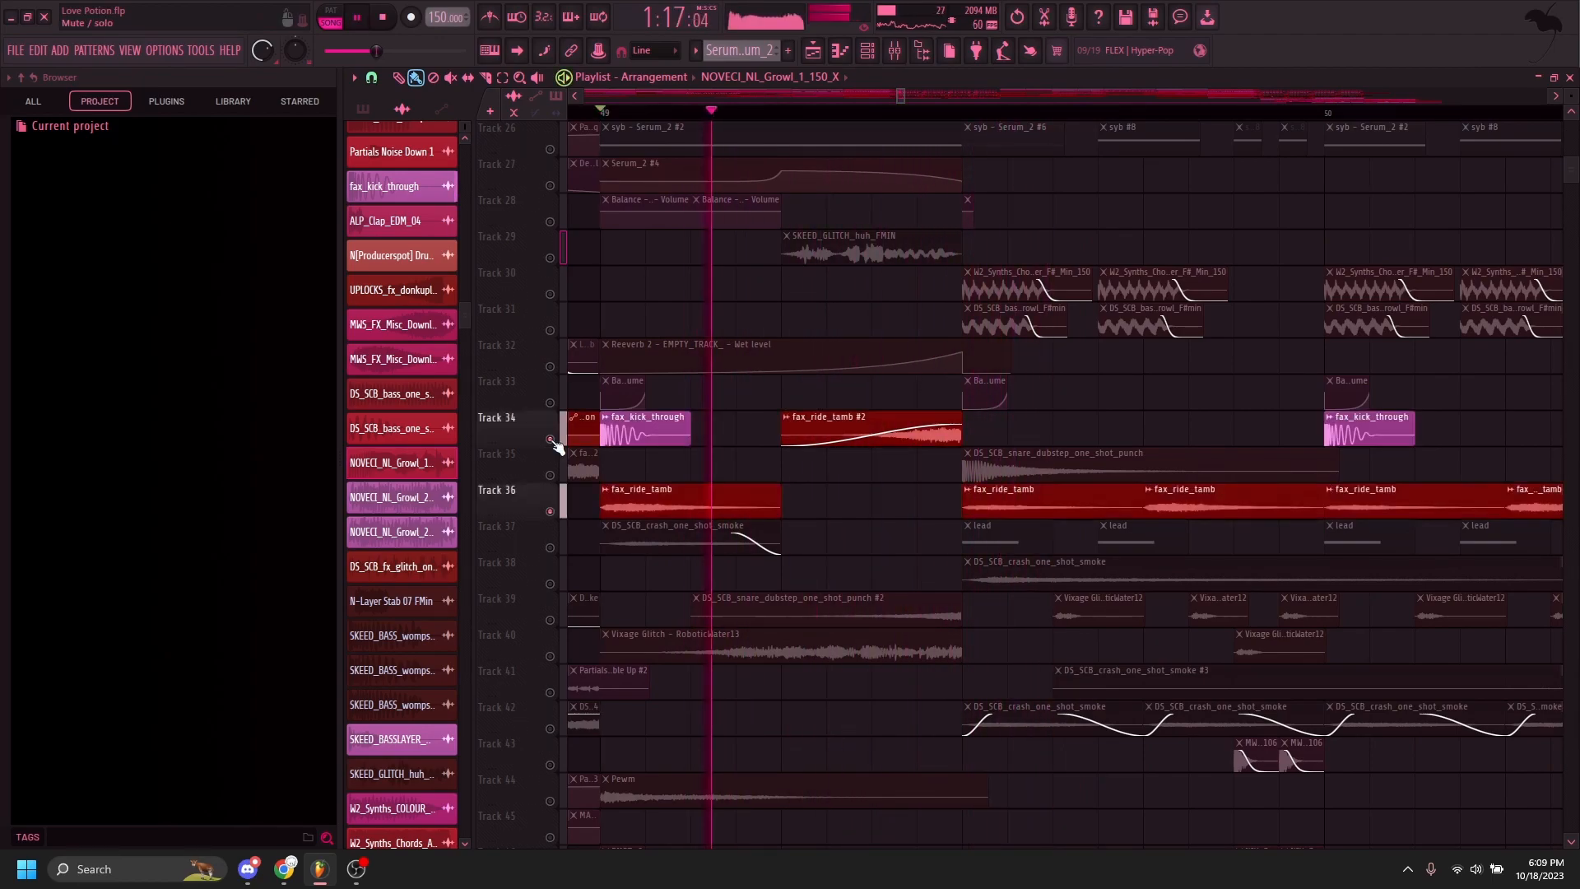
pyautogui.scroll(-4, 543, 506)
pyautogui.click(550, 511)
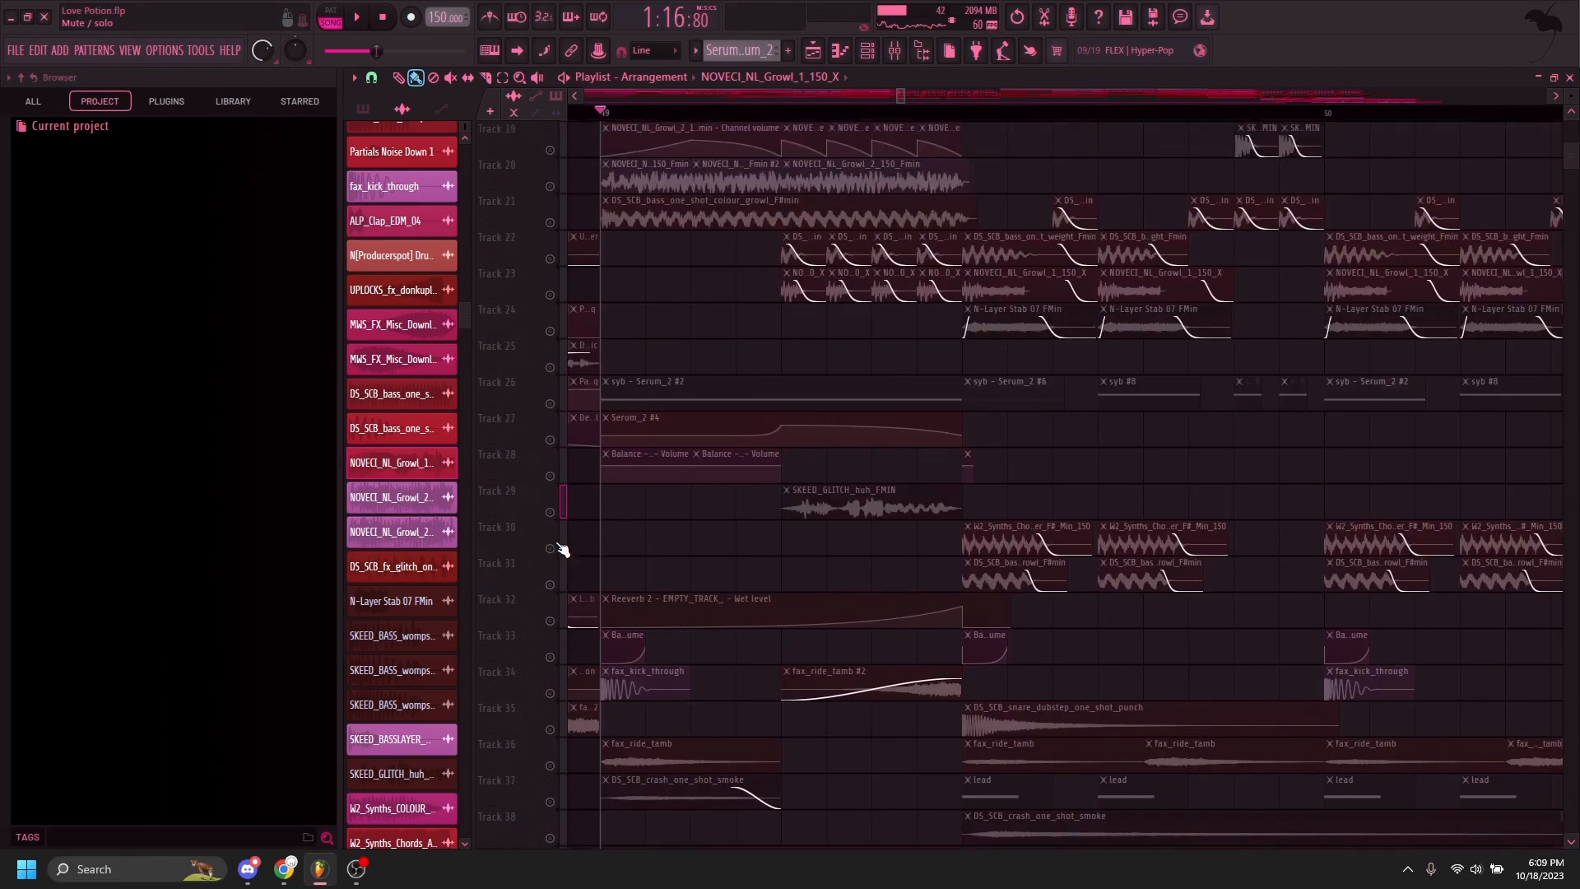
# Step: Move the playback position to the middle of bar 49, where the stab clips on Tracks 13 to 18 start
pyautogui.scroll(18, 559, 538)
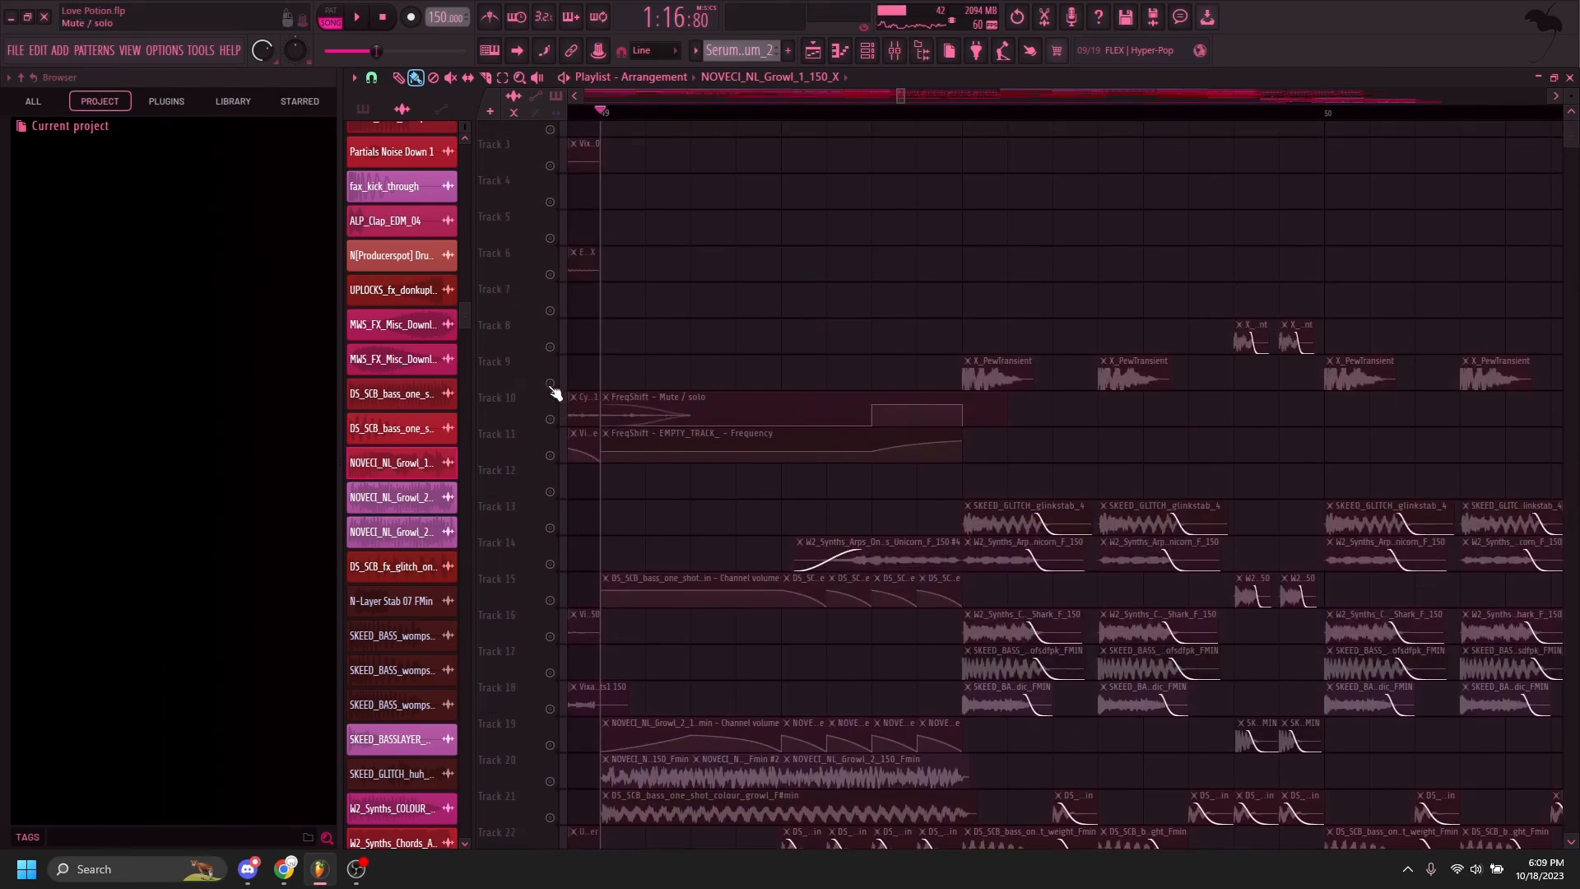
pyautogui.scroll(-3, 715, 431)
pyautogui.scroll(4, 913, 461)
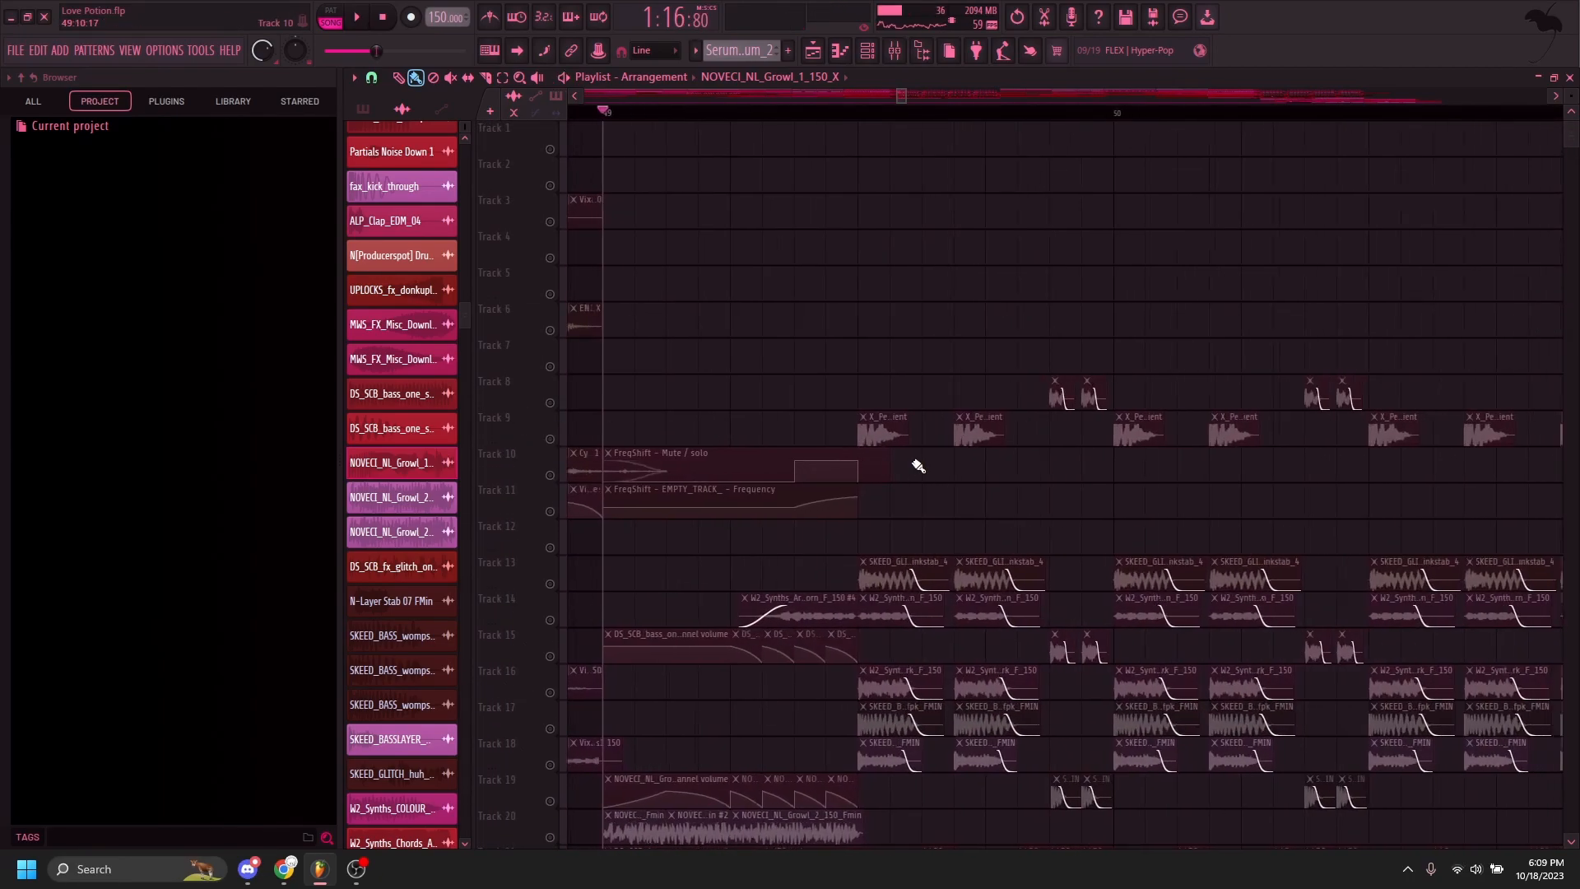
pyautogui.click(853, 118)
pyautogui.scroll(-11, 582, 452)
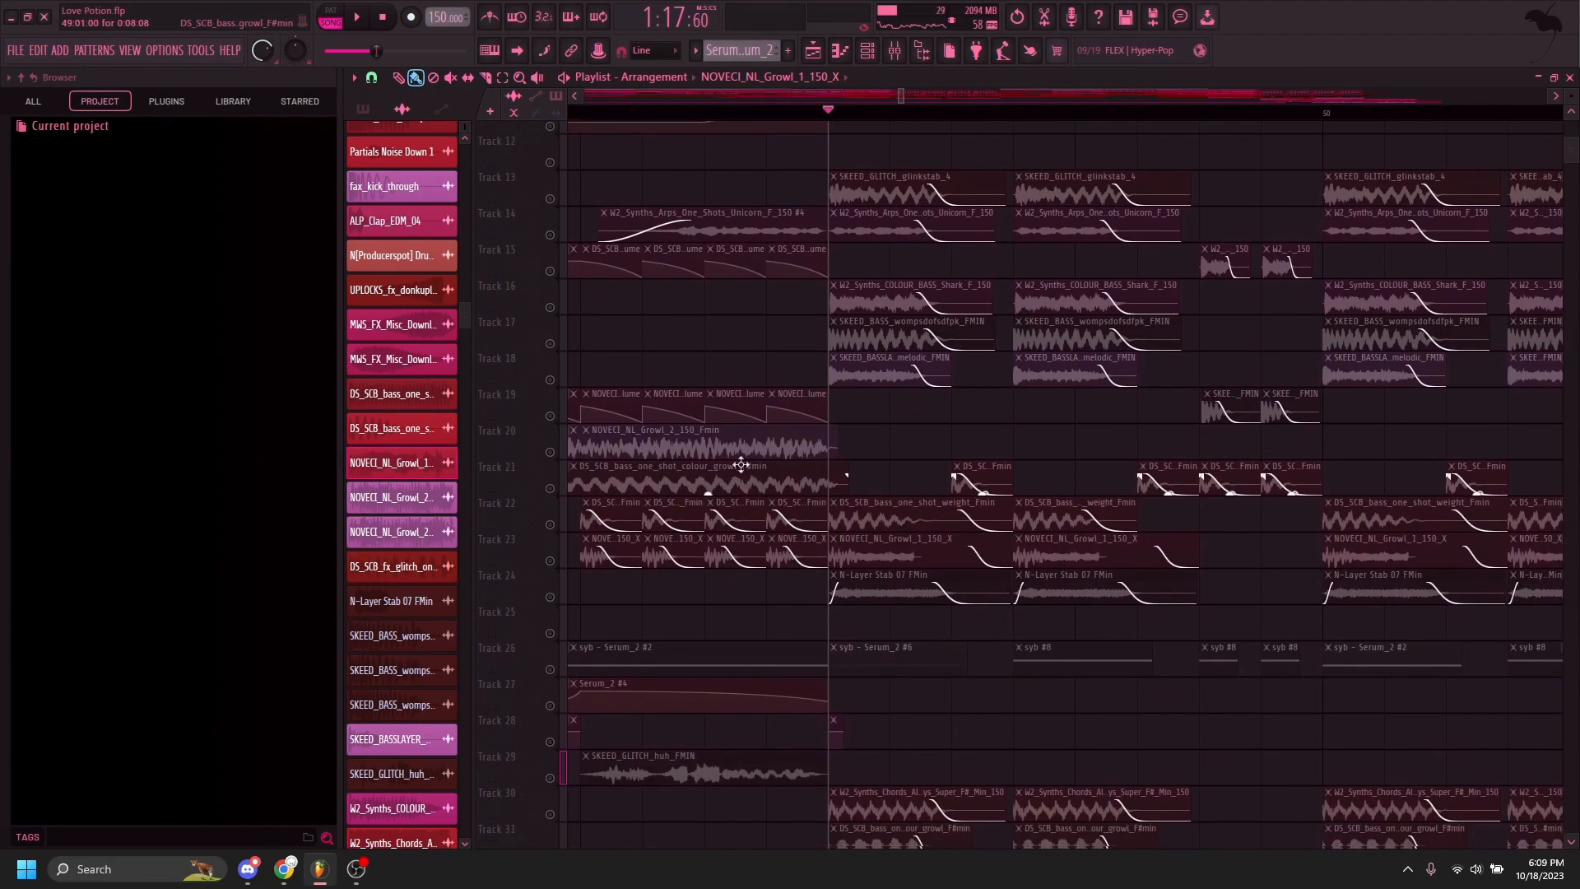
# Step: Play the soloed DS_SCB_bass clips on Track 22 from mid-bar 49, add the Track 21 clips to the solo, and play both
pyautogui.scroll(-2, 603, 513)
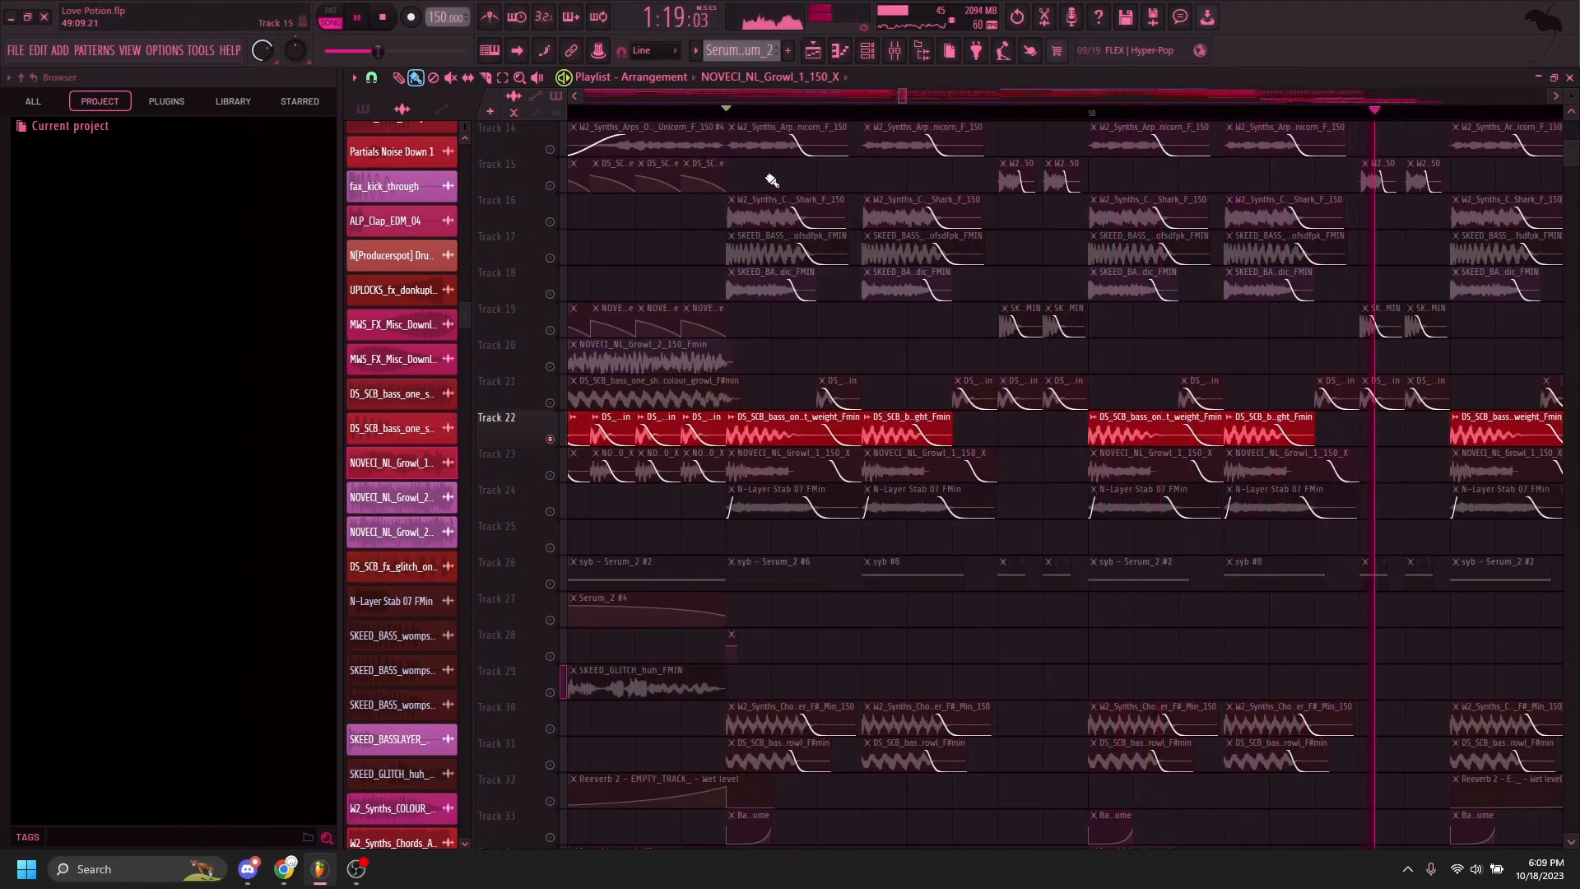
pyautogui.press('space')
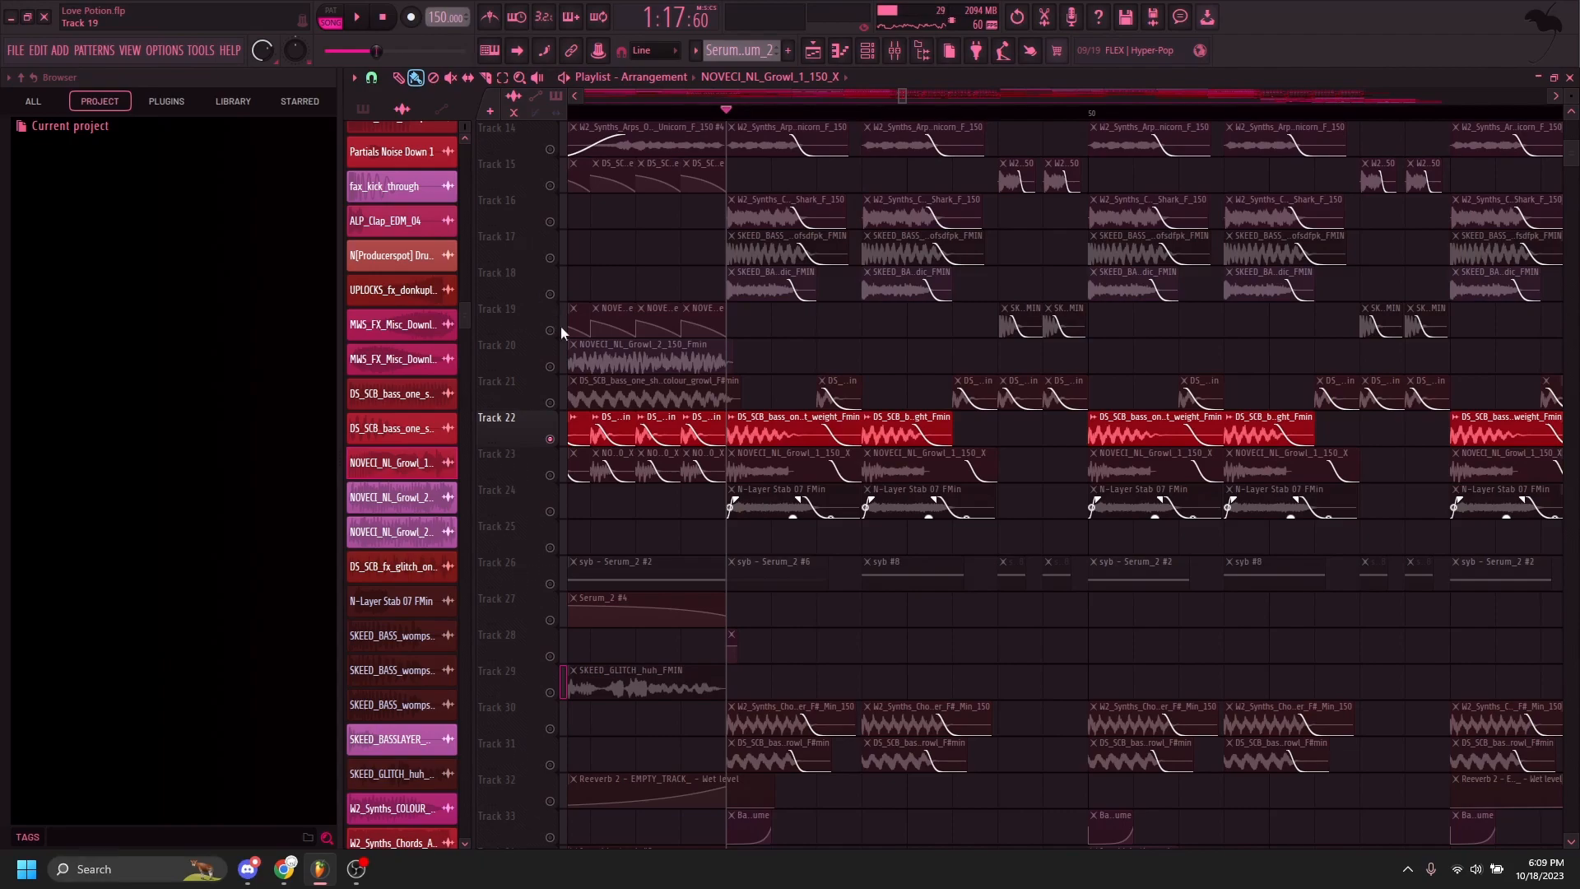
pyautogui.click(557, 402)
pyautogui.press('space')
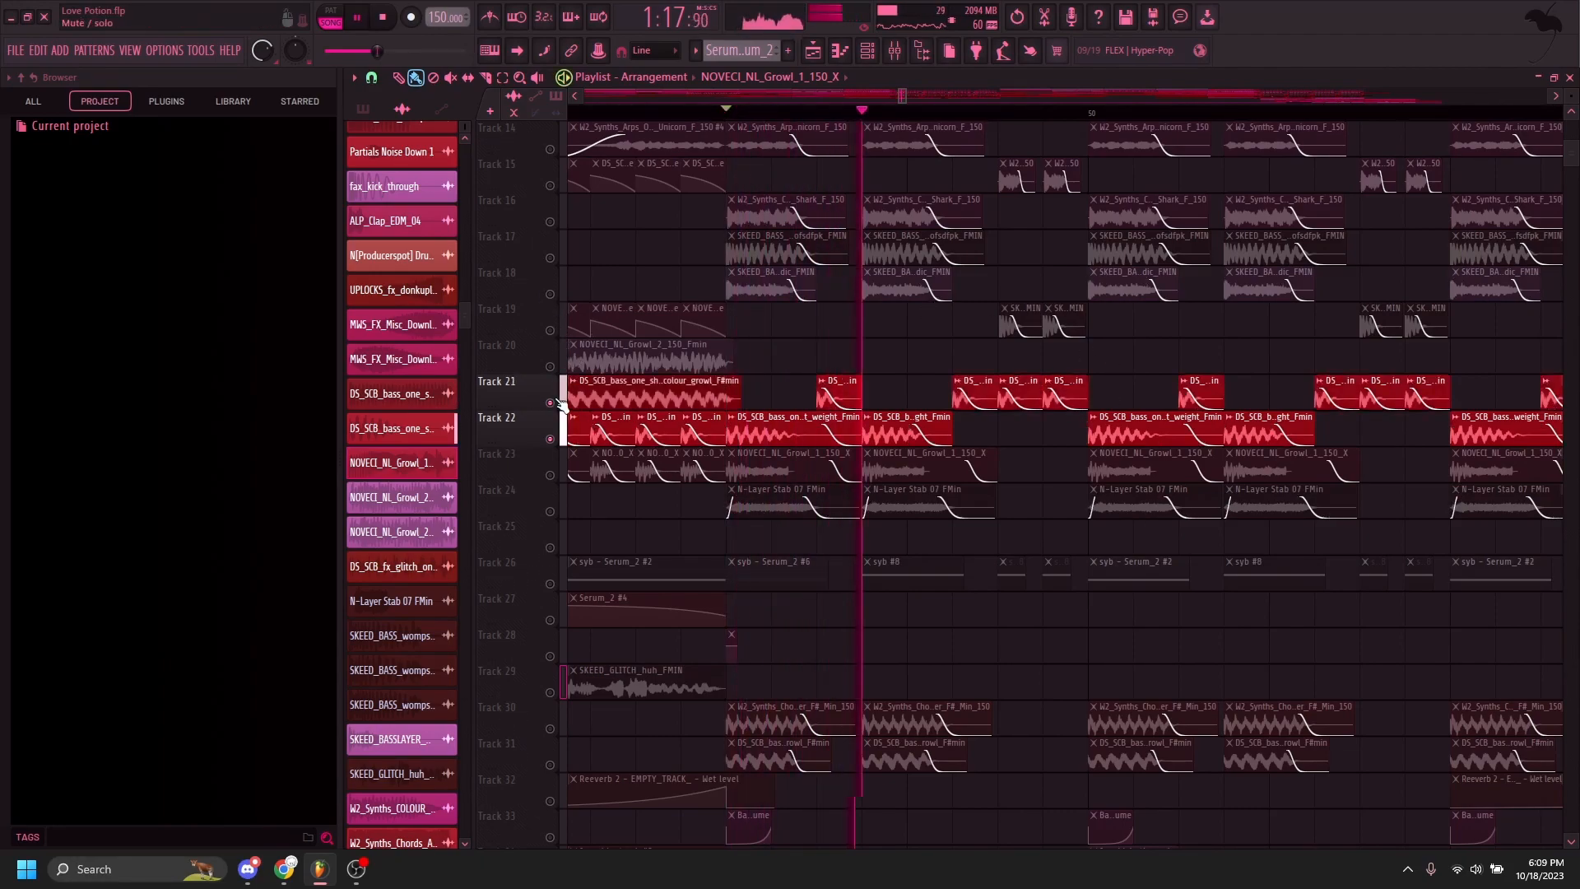
pyautogui.press('space')
# Step: Add the SKEED_BASS_wompsdofsdfpk clips on Track 19 to the solo and inspect them at the end of bar 49
pyautogui.scroll(2, 1070, 395)
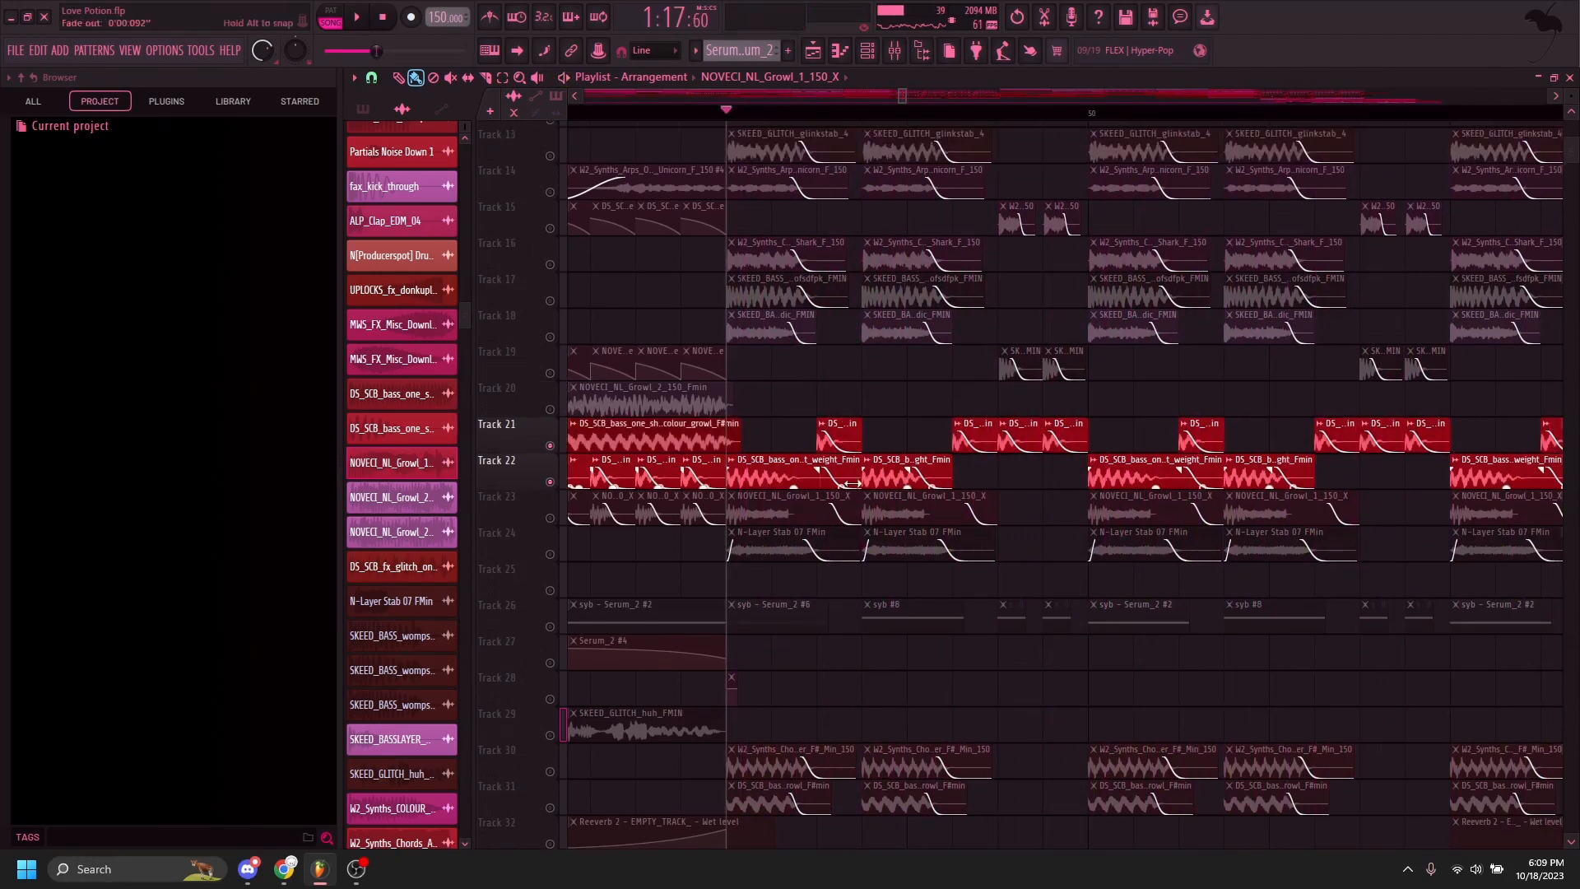
pyautogui.click(1085, 429)
pyautogui.rightClick(1086, 430)
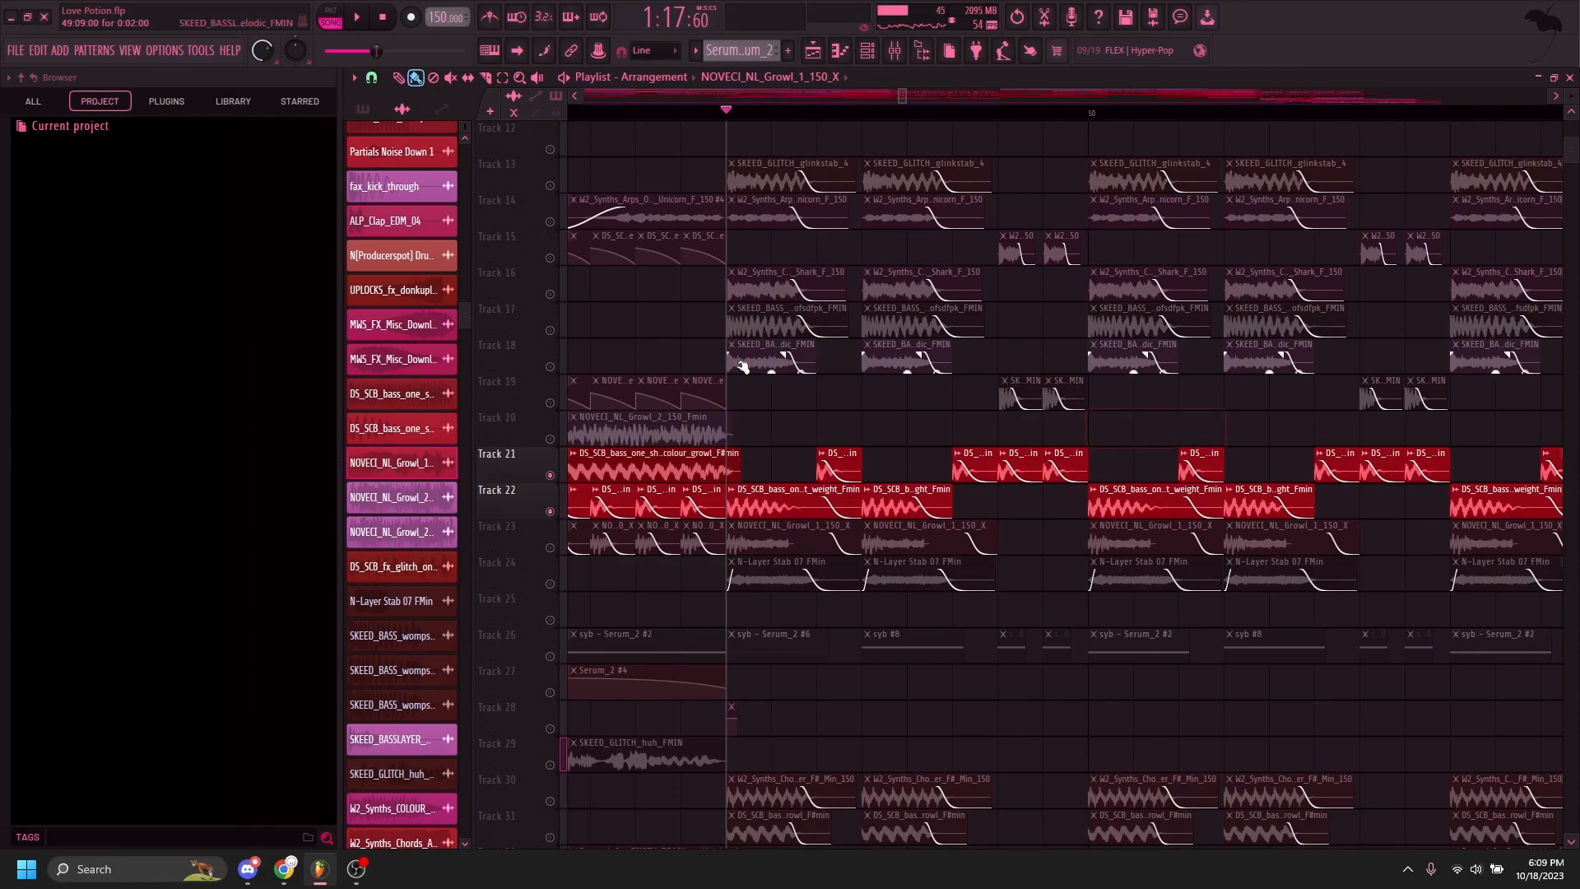
pyautogui.click(552, 404)
pyautogui.scroll(3, 885, 358)
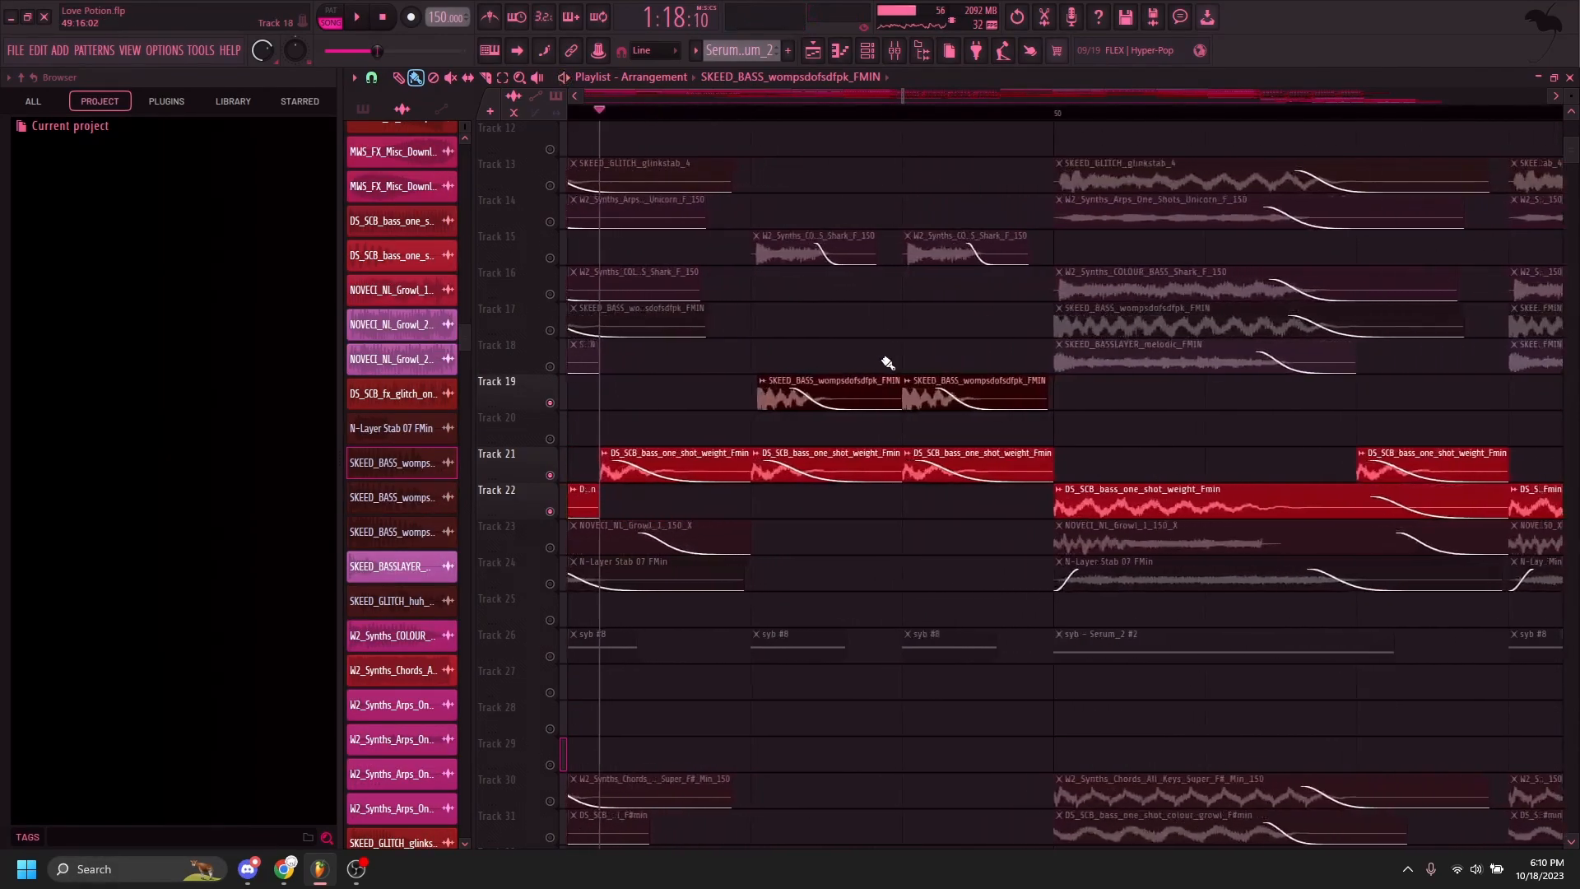
pyautogui.scroll(3, 883, 362)
pyautogui.scroll(-4, 883, 362)
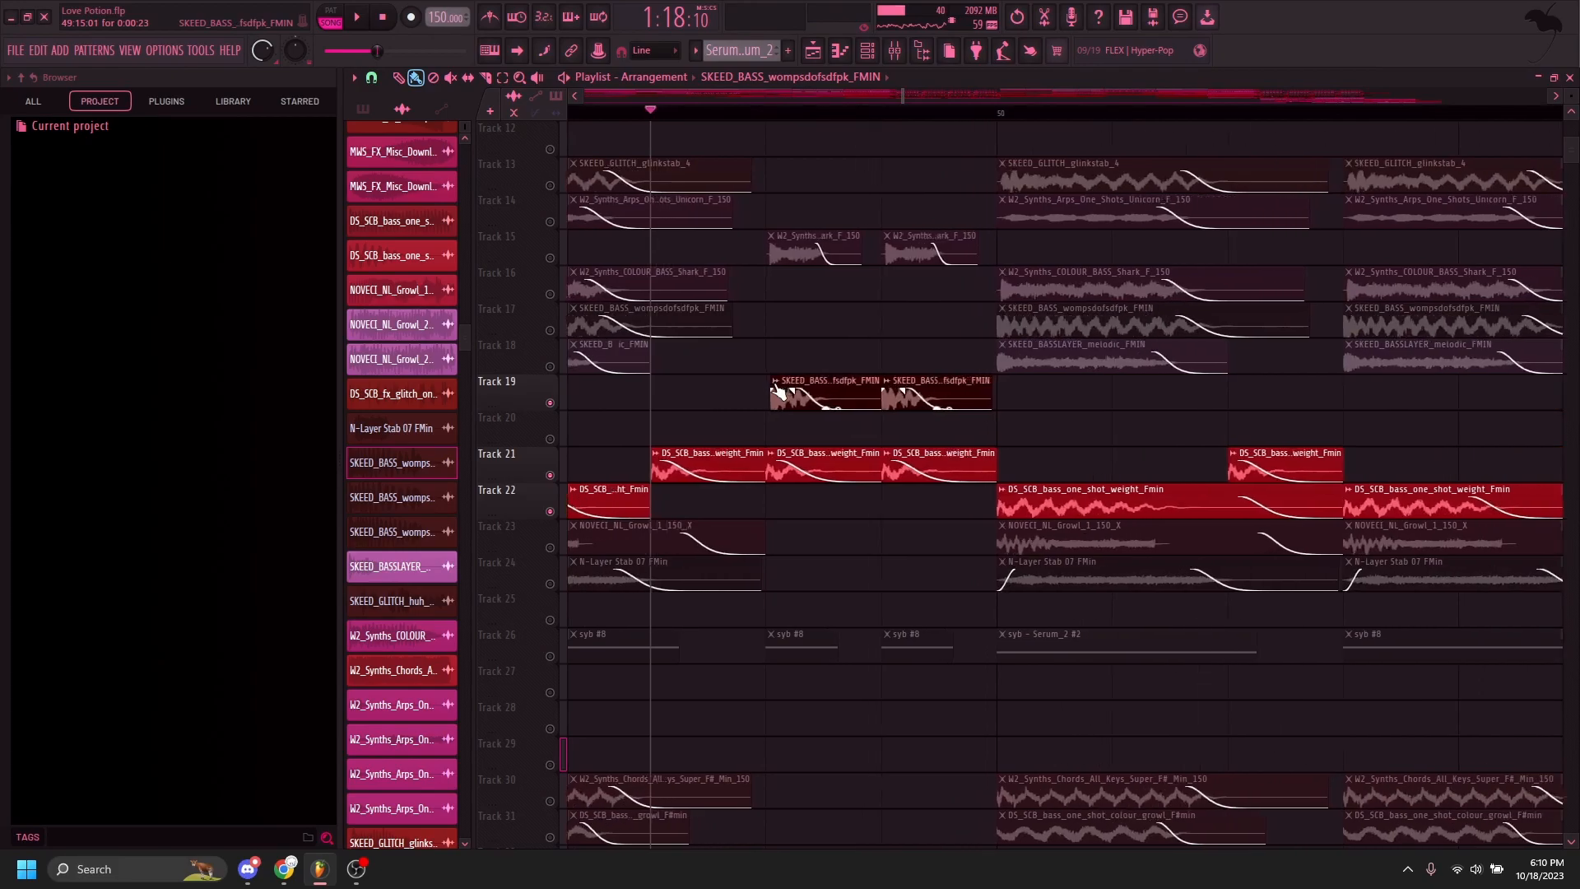
pyautogui.scroll(-4, 787, 382)
pyautogui.scroll(4, 709, 379)
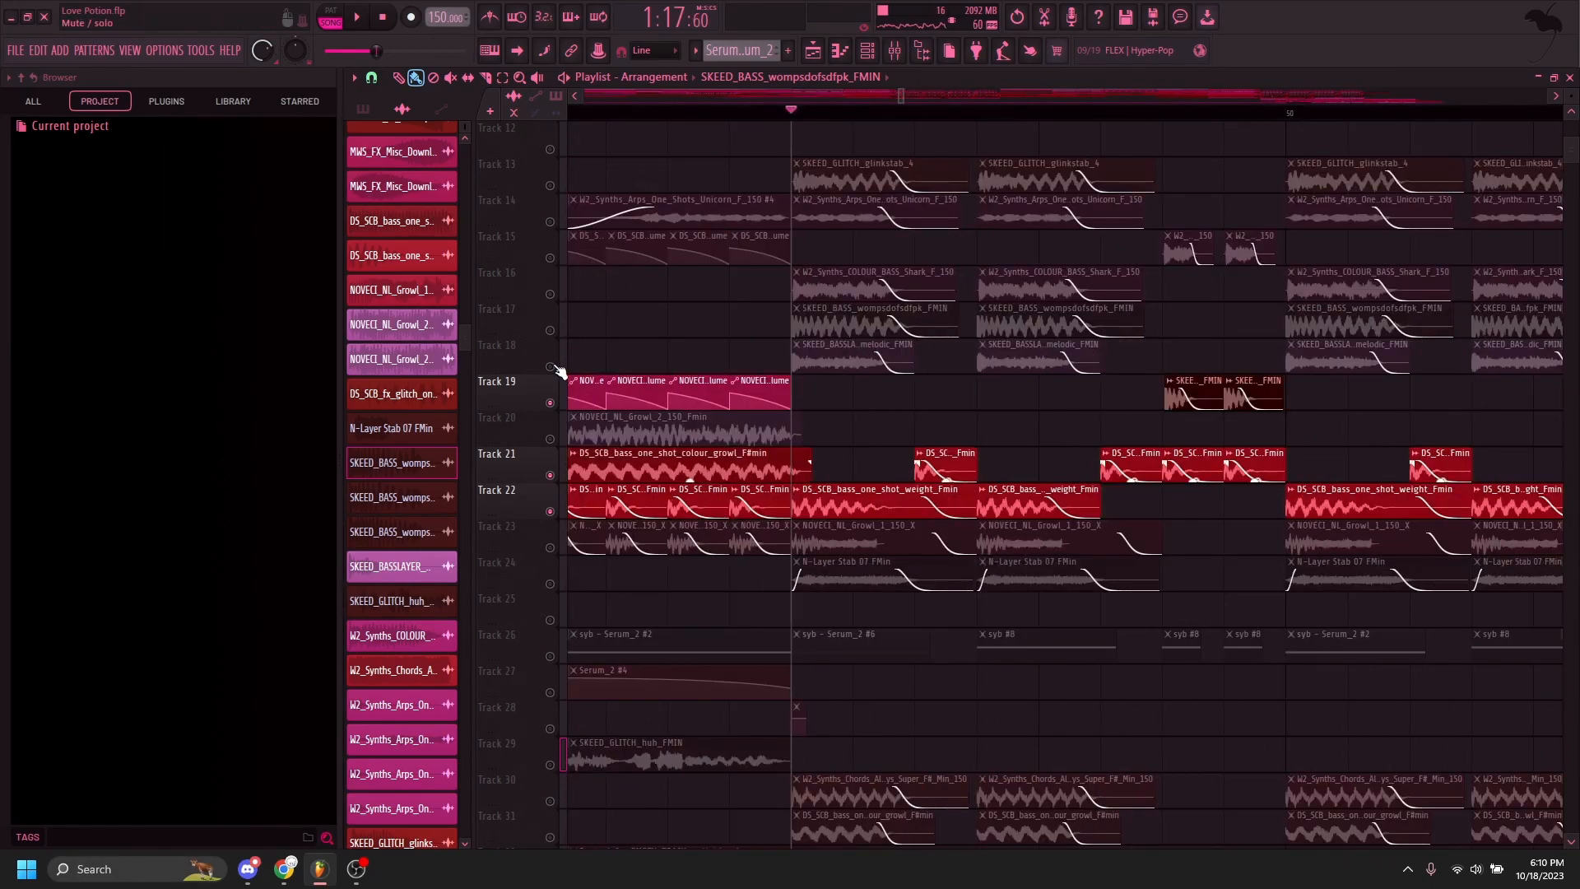
# Step: Solo the stab layers on Tracks 17, 16, 14 and 13 one after another during playback from mid-bar 49
pyautogui.press('space')
pyautogui.rightClick(550, 330)
pyautogui.rightClick(550, 294)
pyautogui.click(556, 306)
pyautogui.rightClick(550, 221)
pyautogui.rightClick(550, 185)
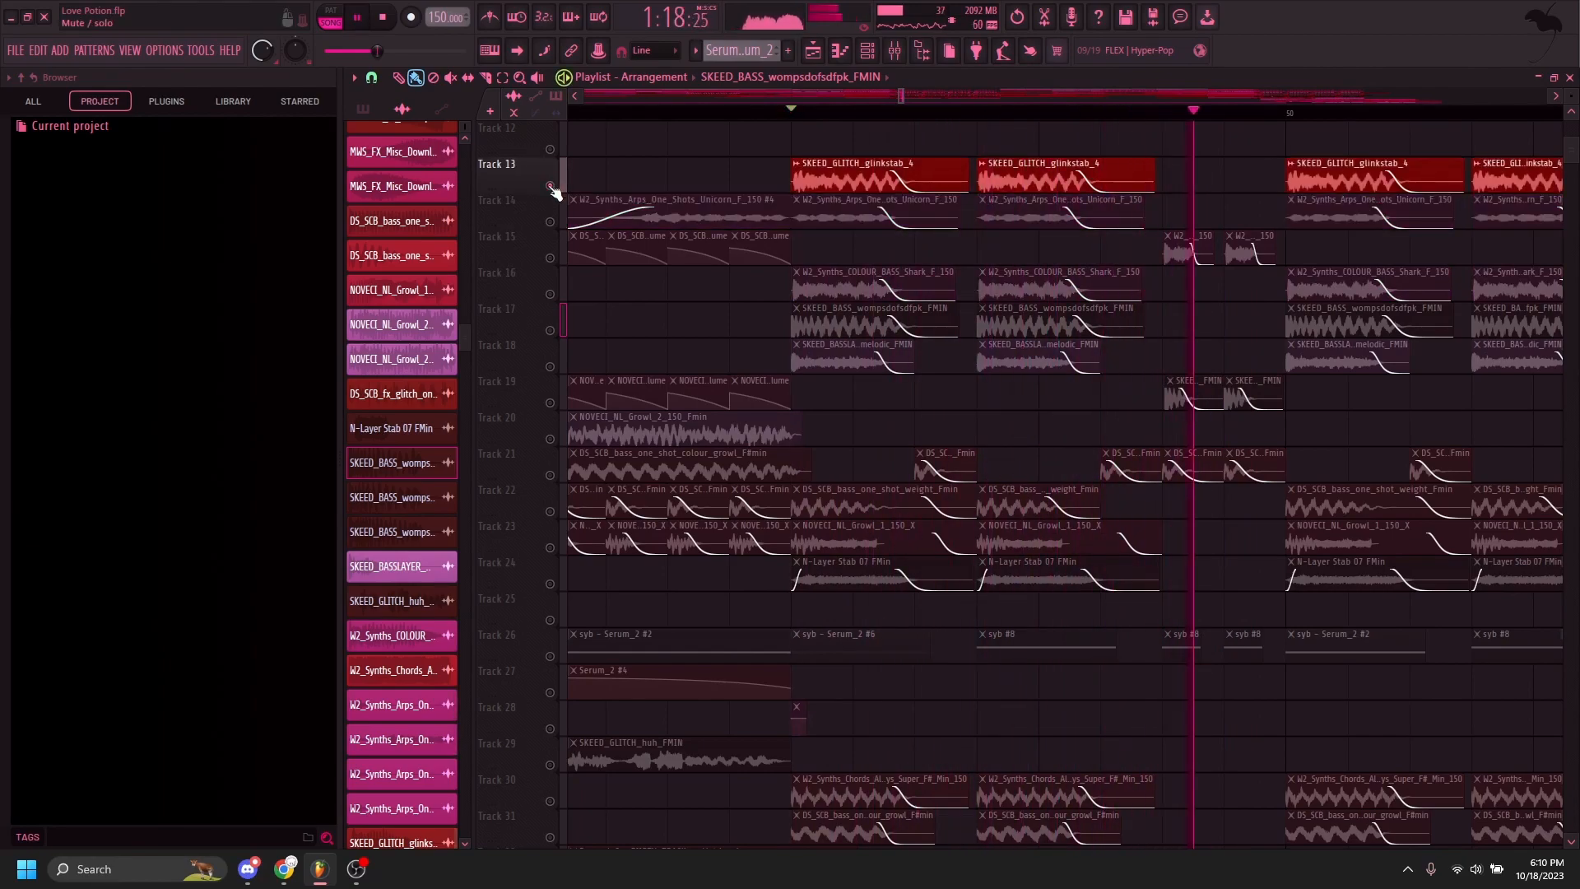
pyautogui.press('space')
# Step: Solo the X_PewTransient clips on Track 9
pyautogui.scroll(3, 924, 302)
pyautogui.scroll(3, 924, 301)
pyautogui.rightClick(550, 258)
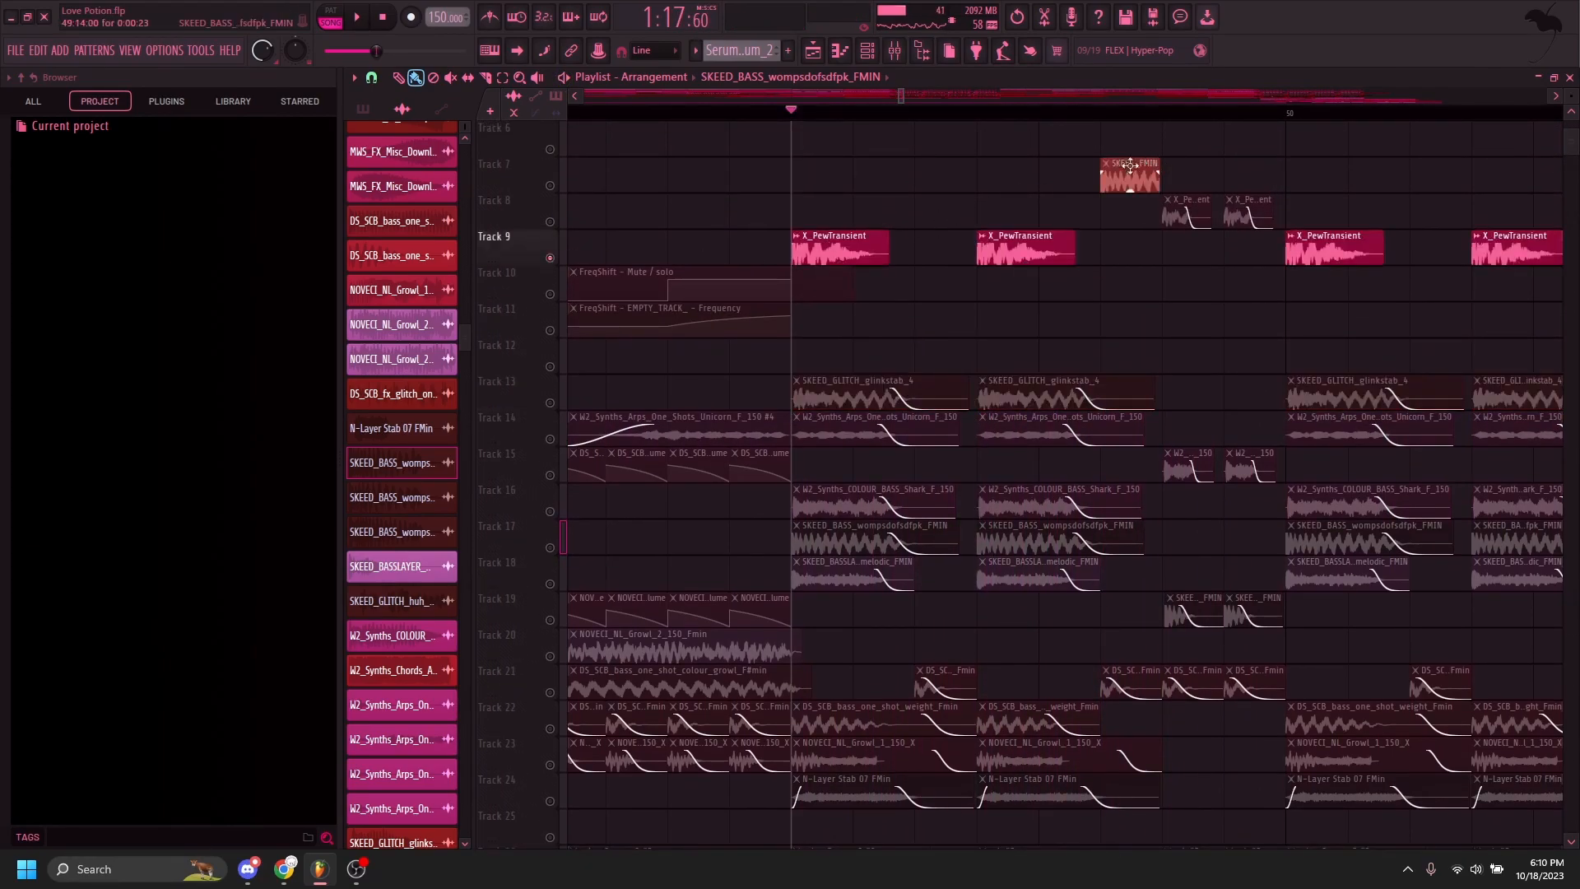
# Step: Show the kHs Distortion settings on mixer track 17, and close the plugin and the mixer
pyautogui.scroll(-3, 529, 483)
pyautogui.rightClick(550, 475)
pyautogui.press('F9')
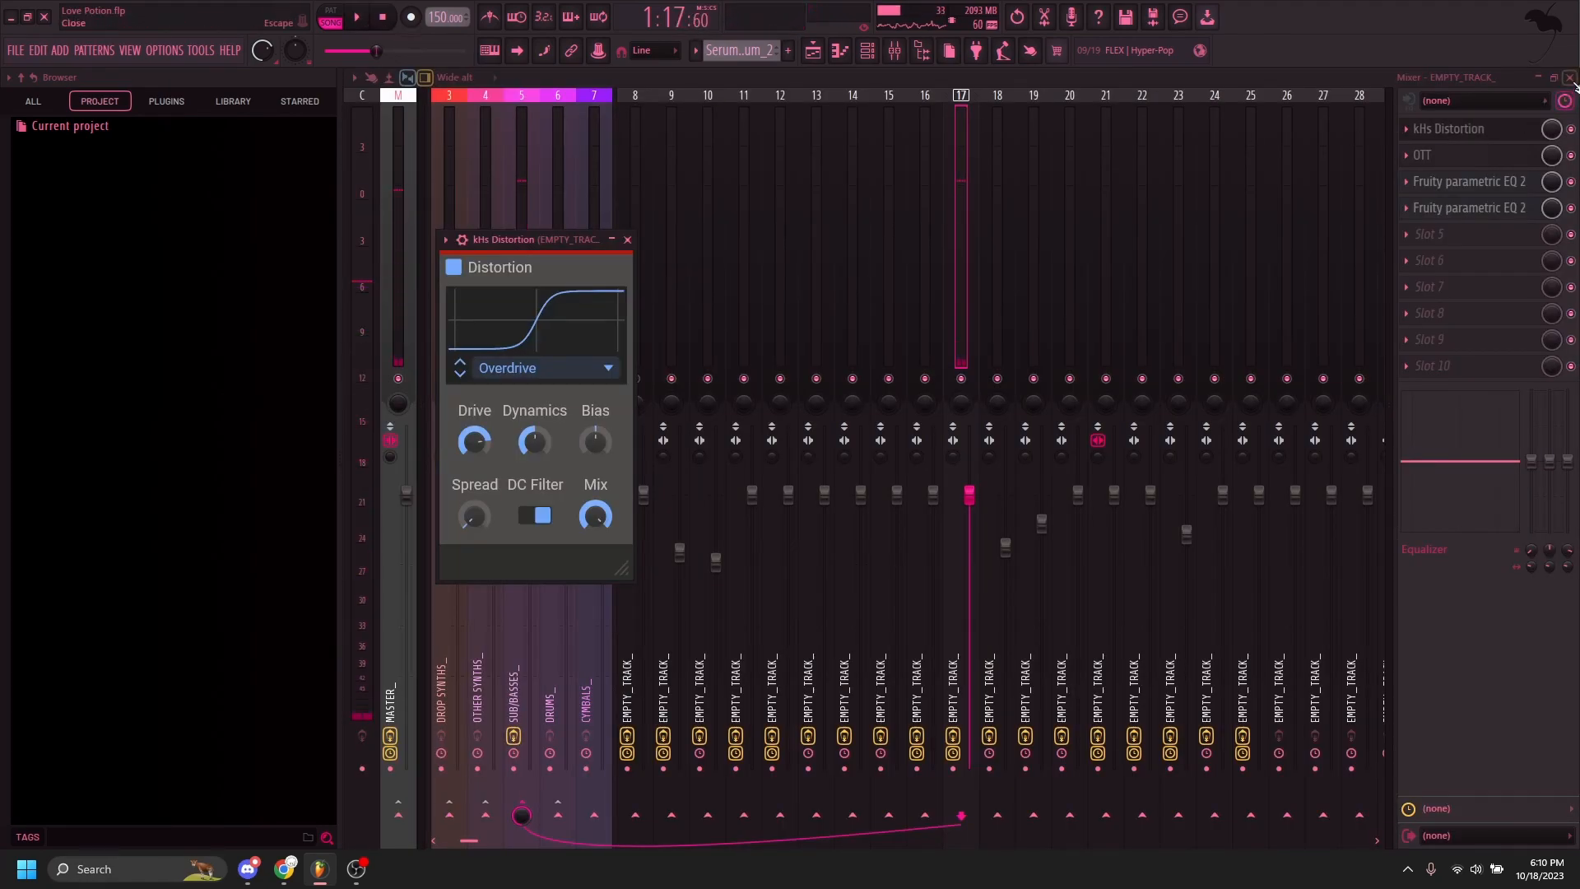
pyautogui.press('F9')
pyautogui.click(627, 239)
# Step: Audition another layer from mid-bar 49 and solo the DS_SCB_snare_dubstep_one_shot_punch clip on Track 35
pyautogui.scroll(-3, 558, 507)
pyautogui.rightClick(550, 507)
pyautogui.press('space')
pyautogui.scroll(-4, 556, 547)
pyautogui.press('space')
pyautogui.rightClick(550, 512)
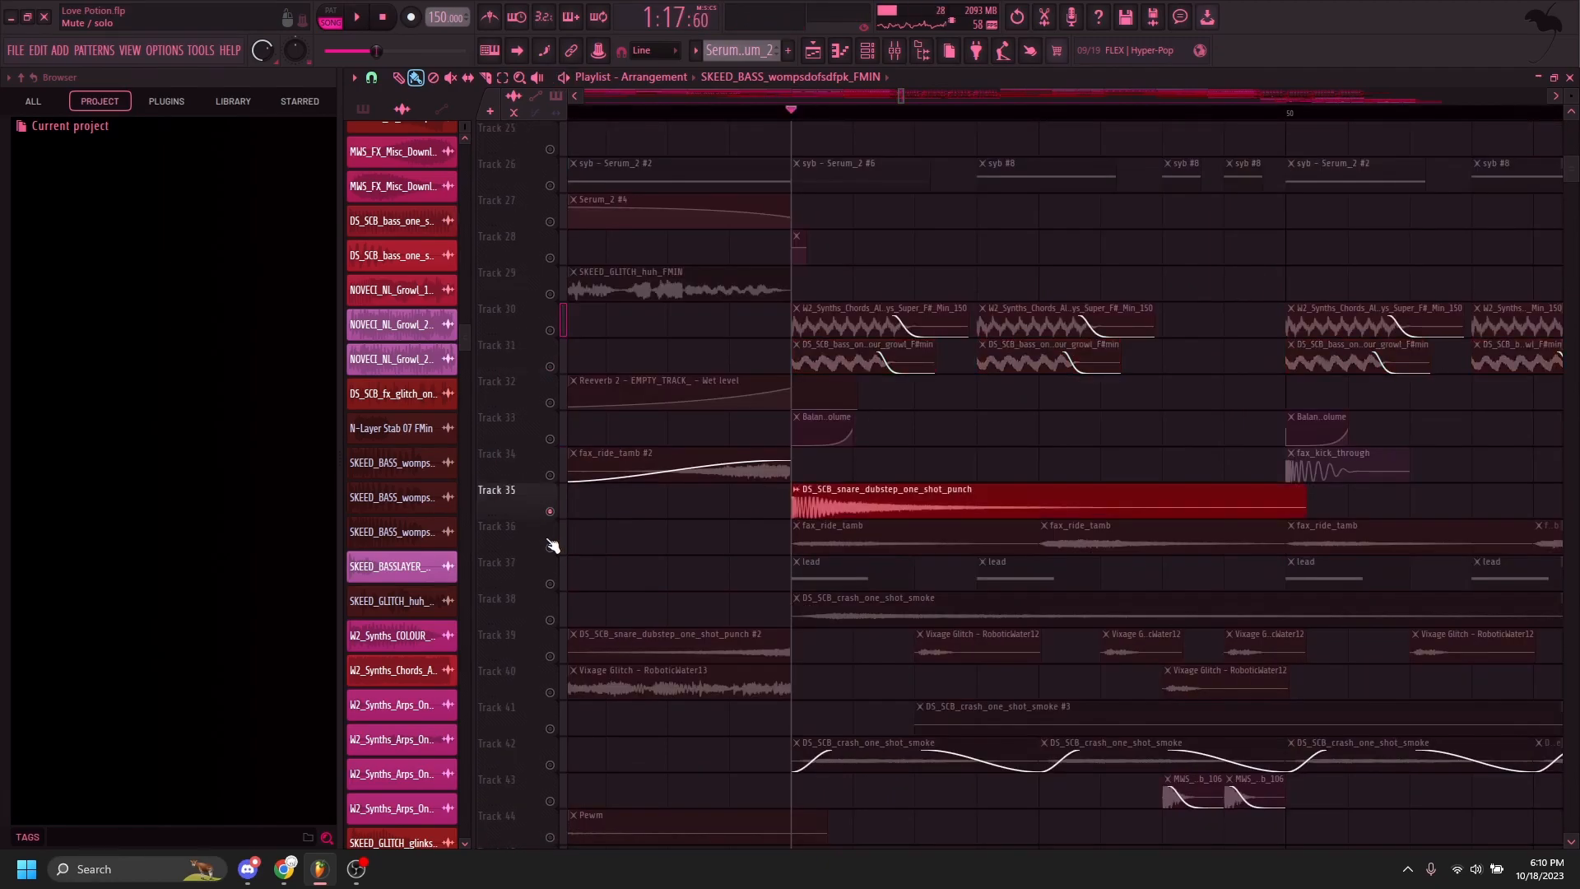
# Step: Solo the lead patterns on Track 37 and play them from mid-bar 49
pyautogui.scroll(-8, 552, 546)
pyautogui.rightClick(550, 584)
pyautogui.press('space')
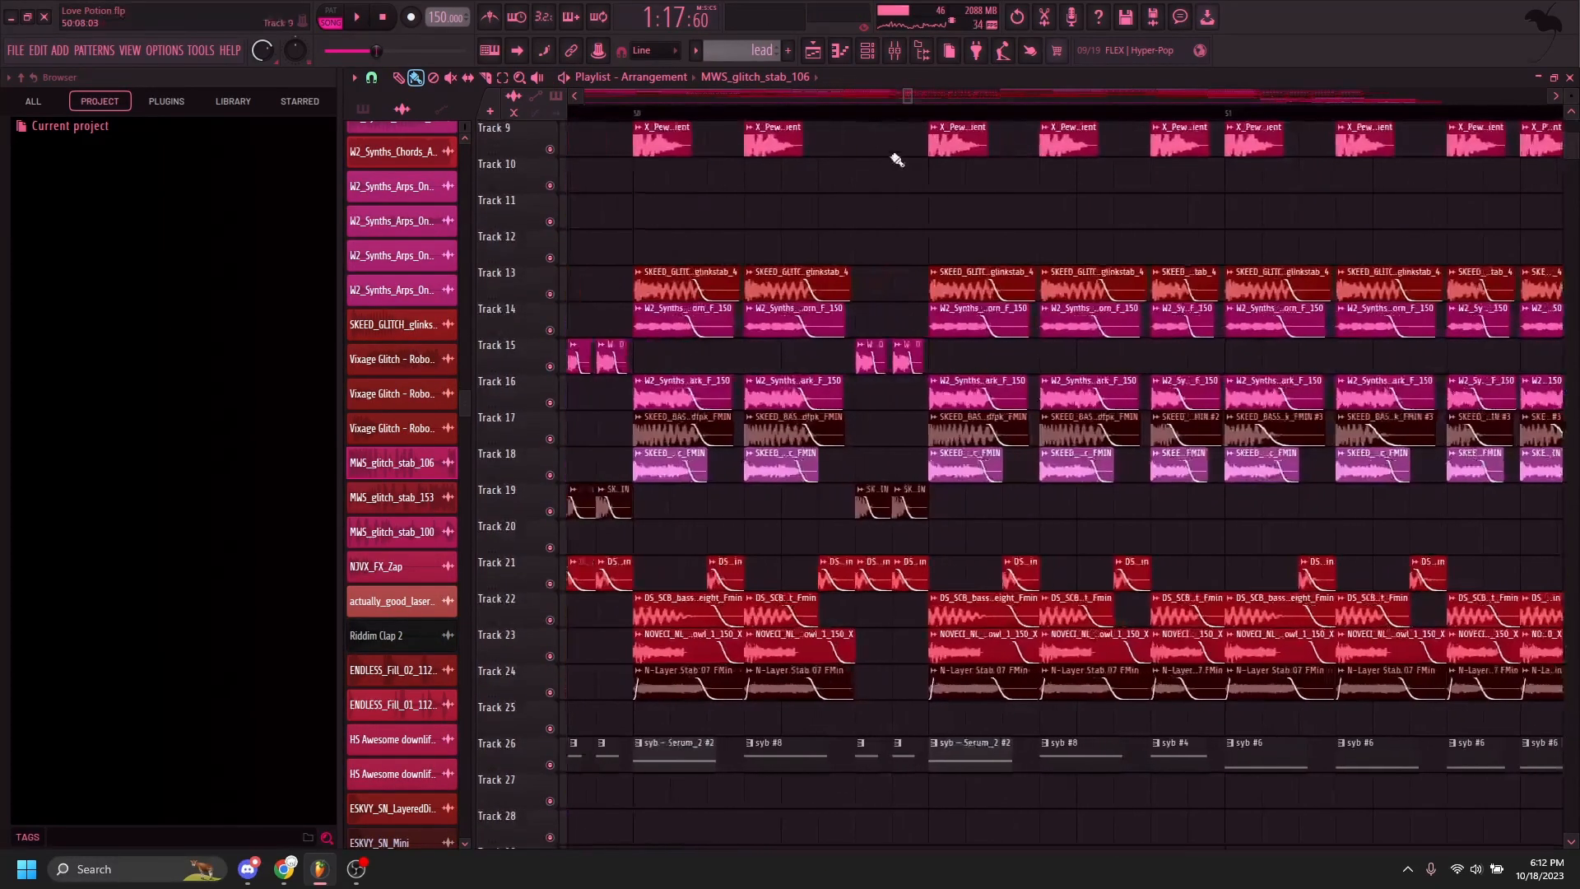
# Step: Play the full drop with all tracks from the middle of bar 50 up to bar 52
pyautogui.scroll(-4, 866, 196)
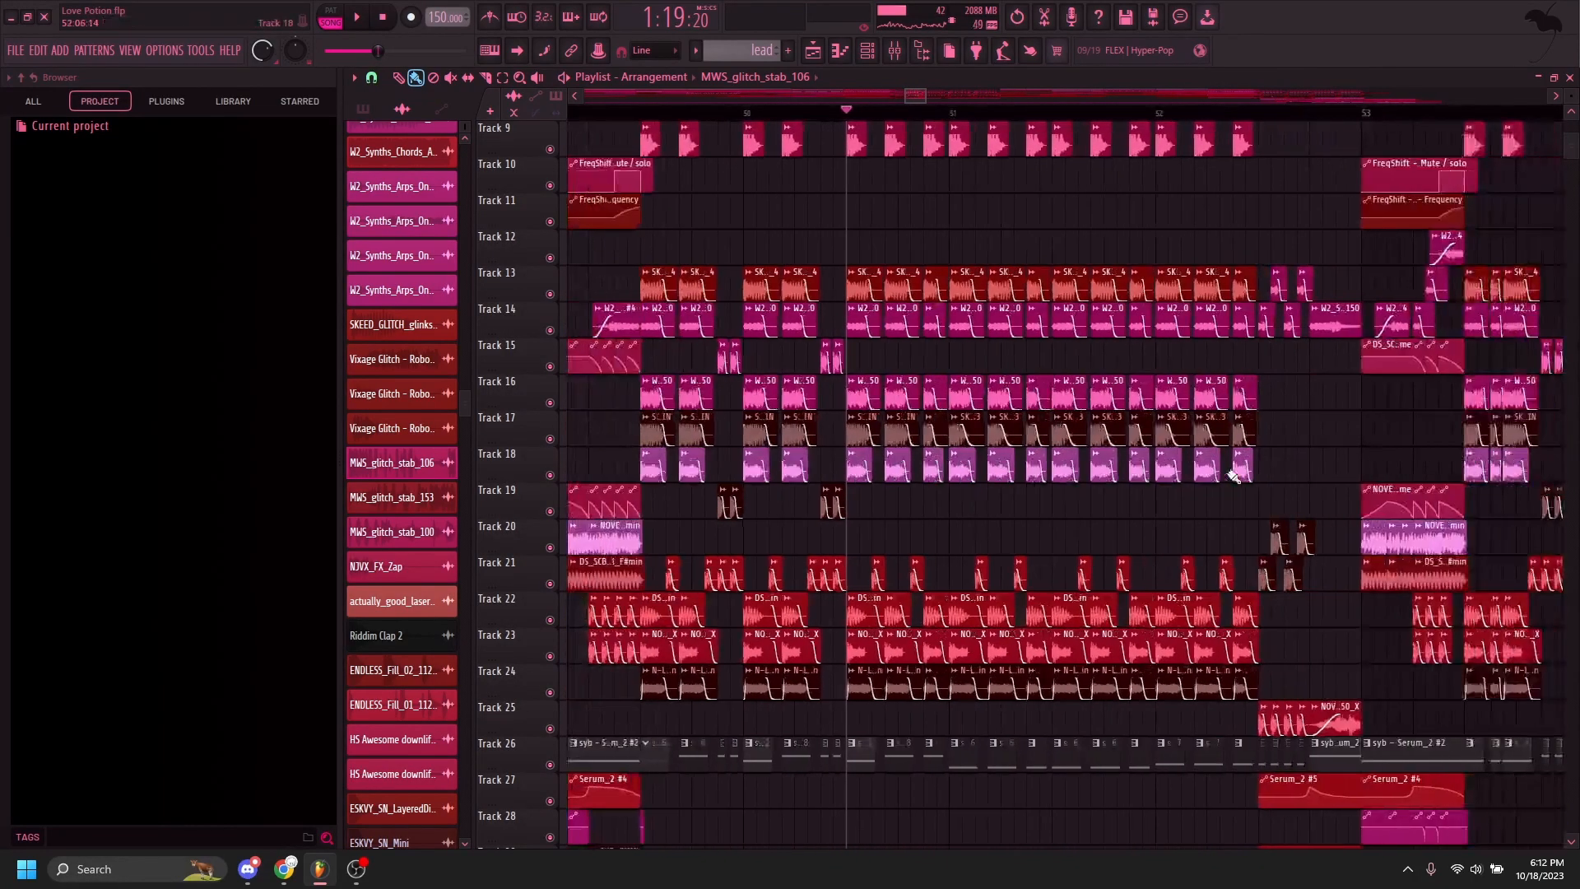
pyautogui.scroll(-2, 797, 424)
pyautogui.press('space')
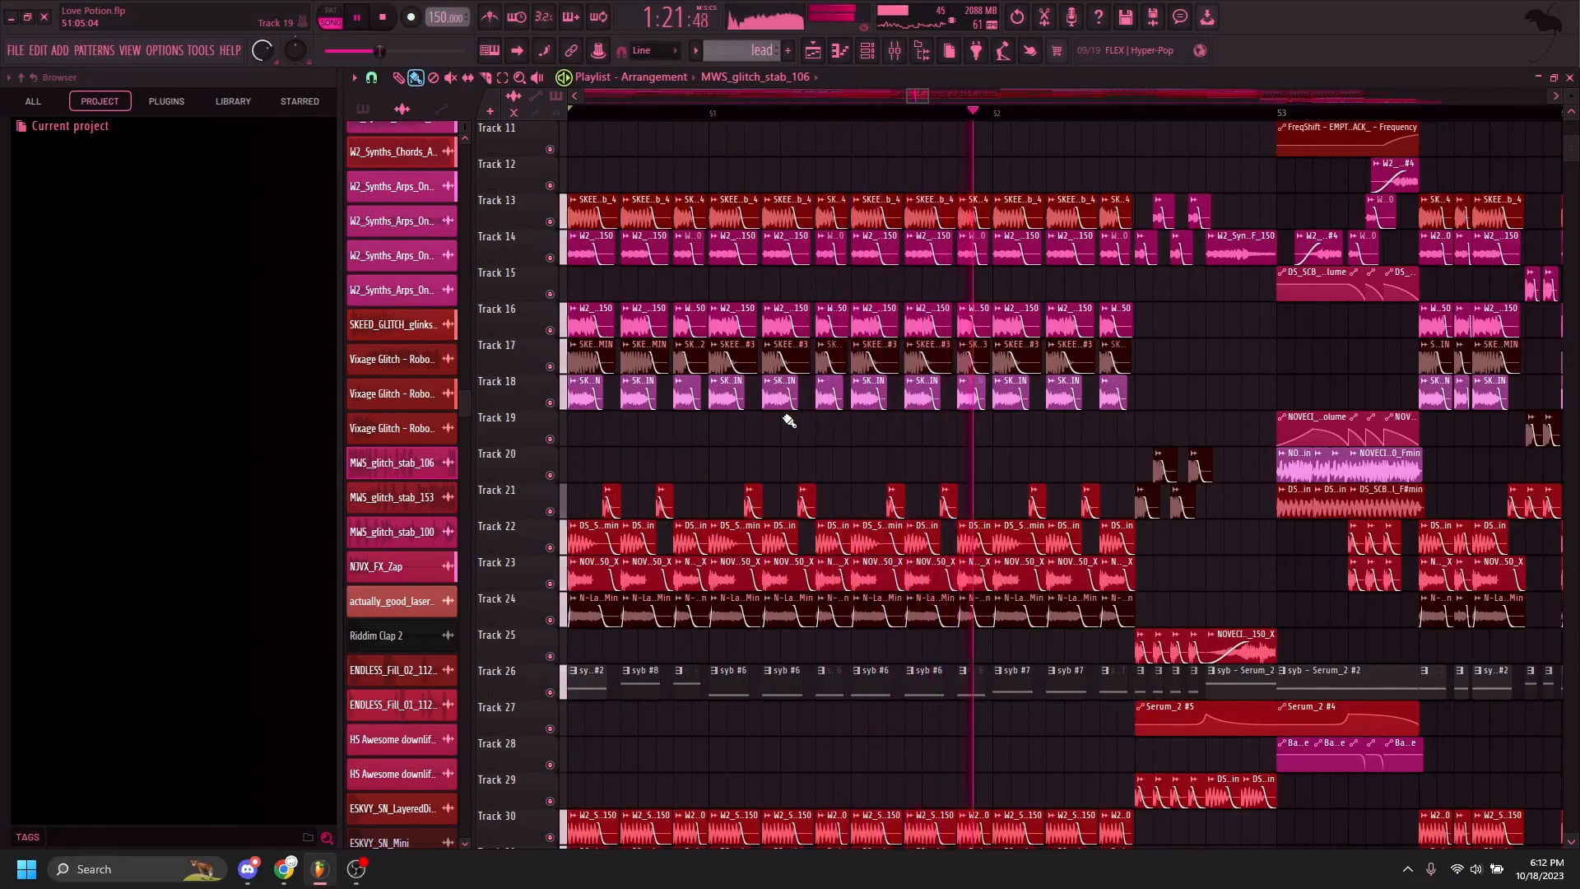
pyautogui.press('space')
# Step: Play the bar 52 fill, soloing the arp stabs on Tracks 13 and 14, the basses on Tracks 20 and 21, and the growls on Track 25
pyautogui.keyDown('ctrl'); pyautogui.click(550, 185); pyautogui.keyUp('ctrl')
pyautogui.press('space')
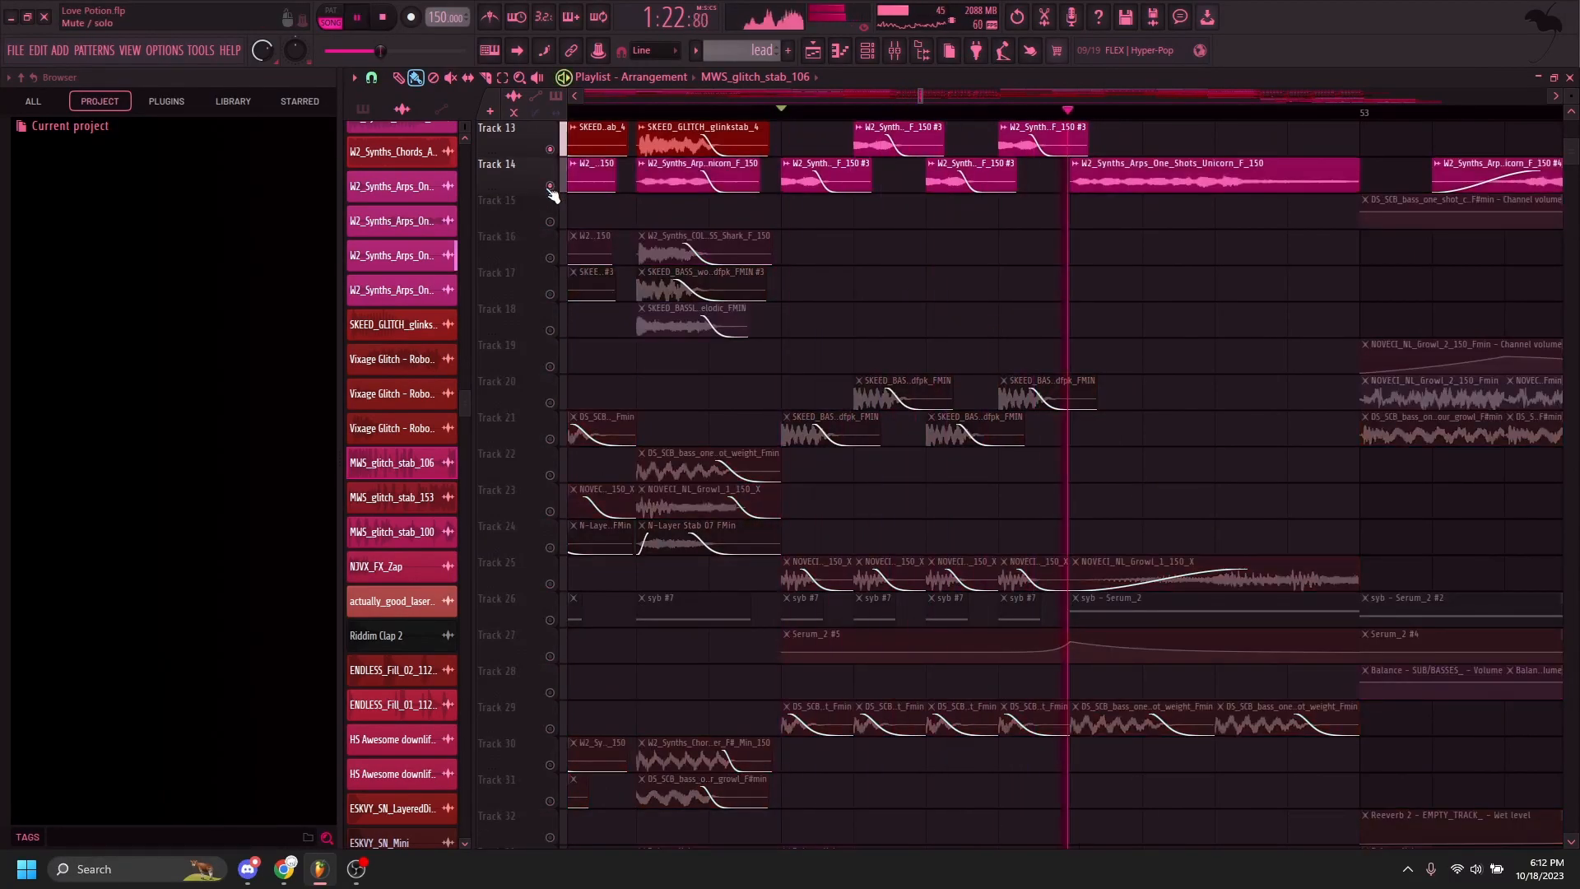
pyautogui.keyDown('ctrl'); pyautogui.click(550, 402); pyautogui.keyUp('ctrl')
pyautogui.keyDown('ctrl'); pyautogui.click(551, 439); pyautogui.keyUp('ctrl')
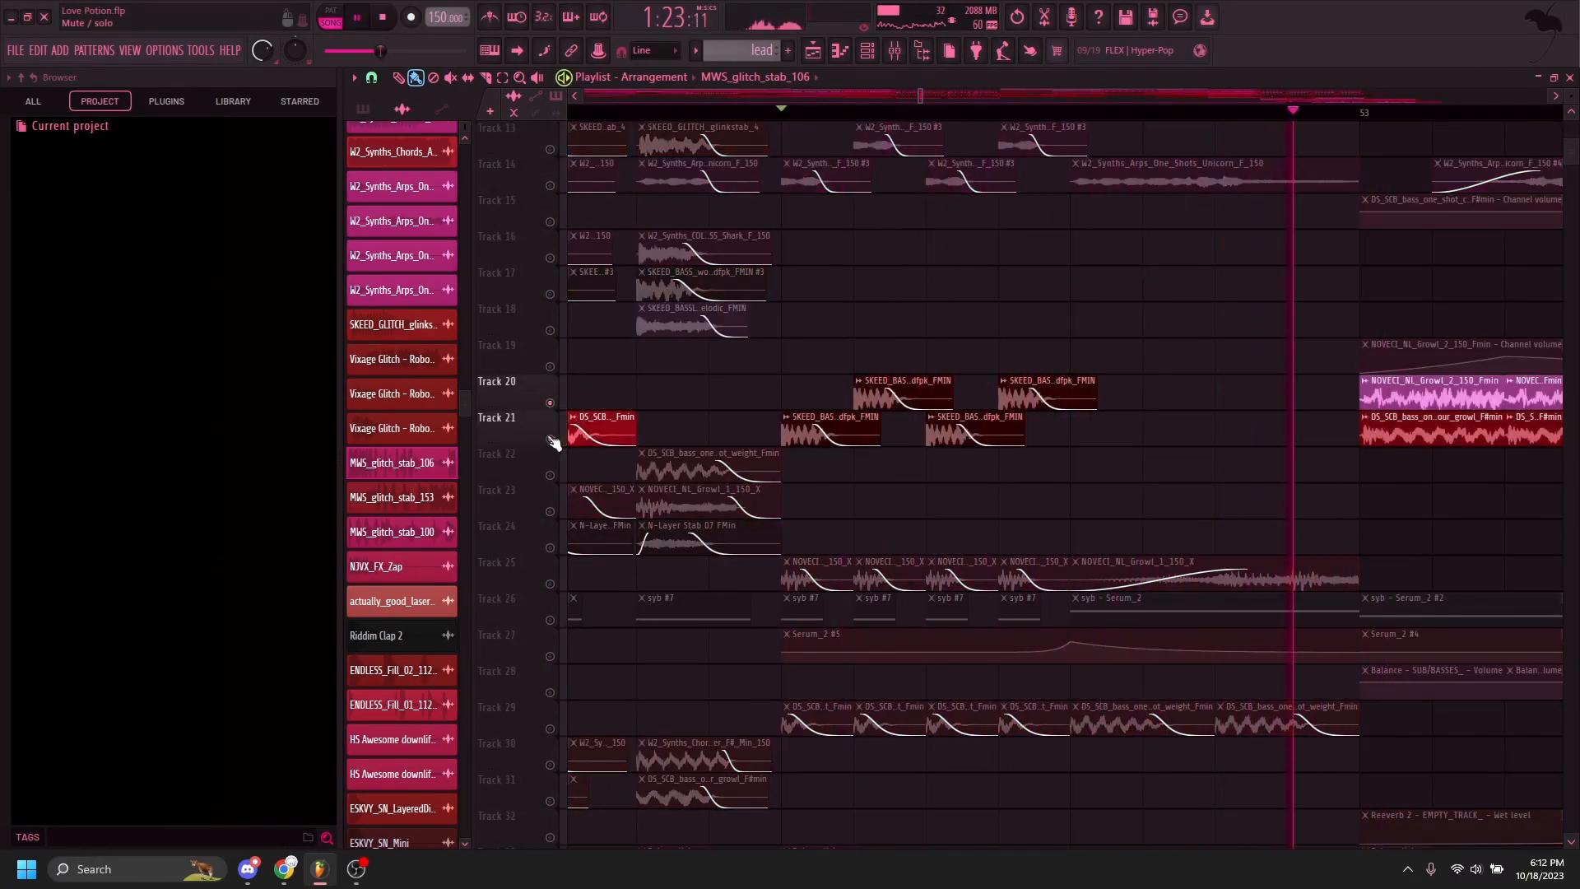
pyautogui.keyDown('ctrl'); pyautogui.click(550, 583); pyautogui.keyUp('ctrl')
pyautogui.press('space')
# Step: Solo the syb patterns on Track 26 with the Serum_2 #5 automation on Track 27 and play them from mid-bar 52
pyautogui.scroll(-3, 557, 517)
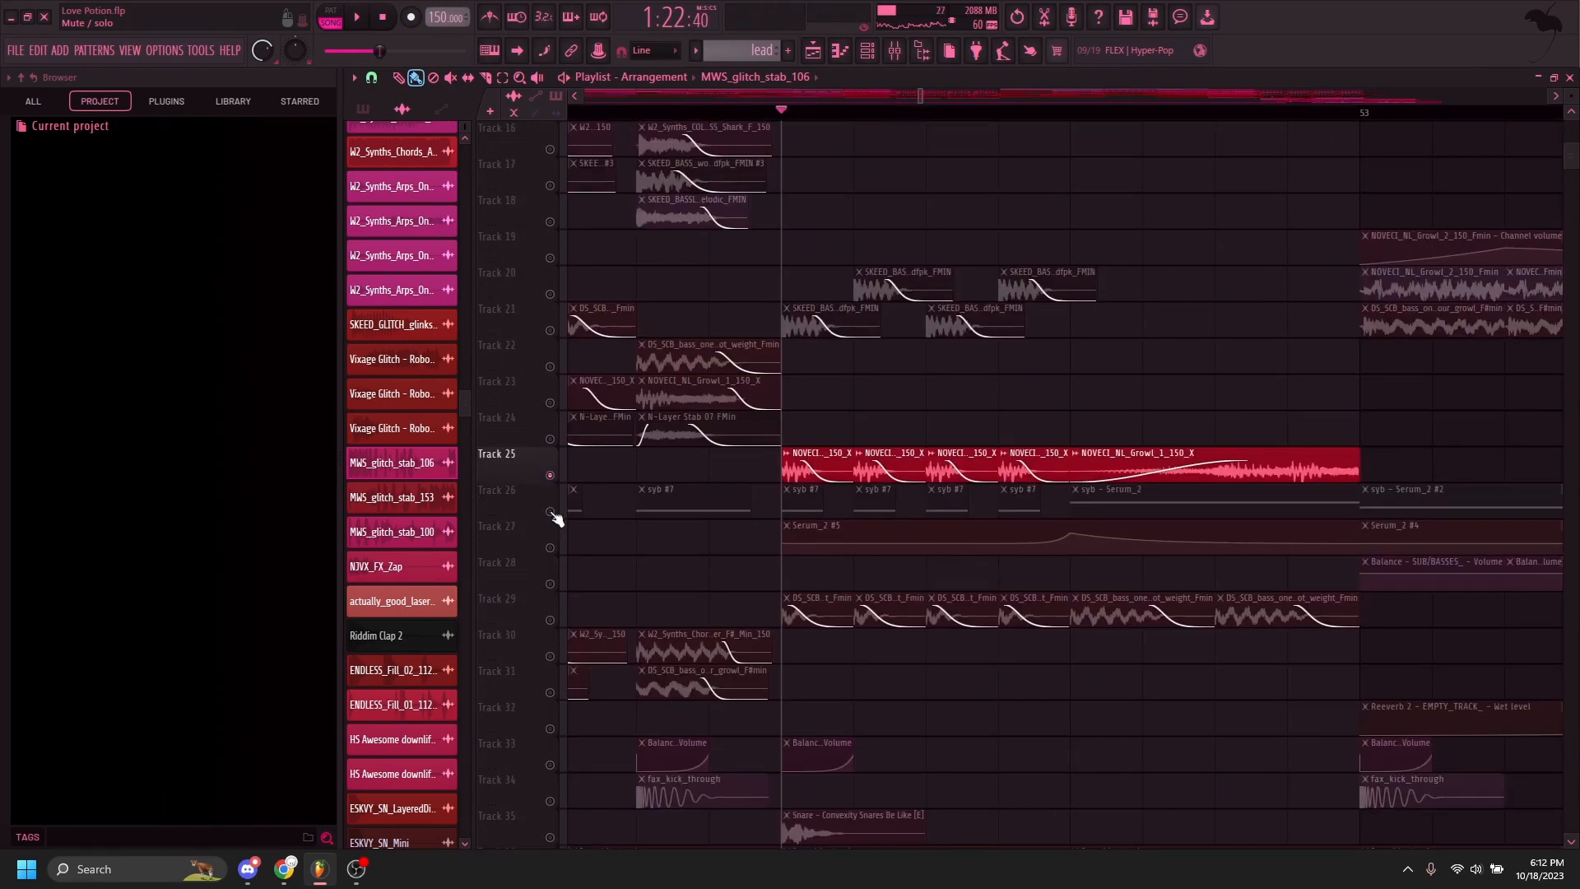
pyautogui.keyDown('ctrl'); pyautogui.click(550, 511); pyautogui.keyUp('ctrl')
pyautogui.keyDown('ctrl'); pyautogui.click(550, 547); pyautogui.keyUp('ctrl')
pyautogui.press('space')
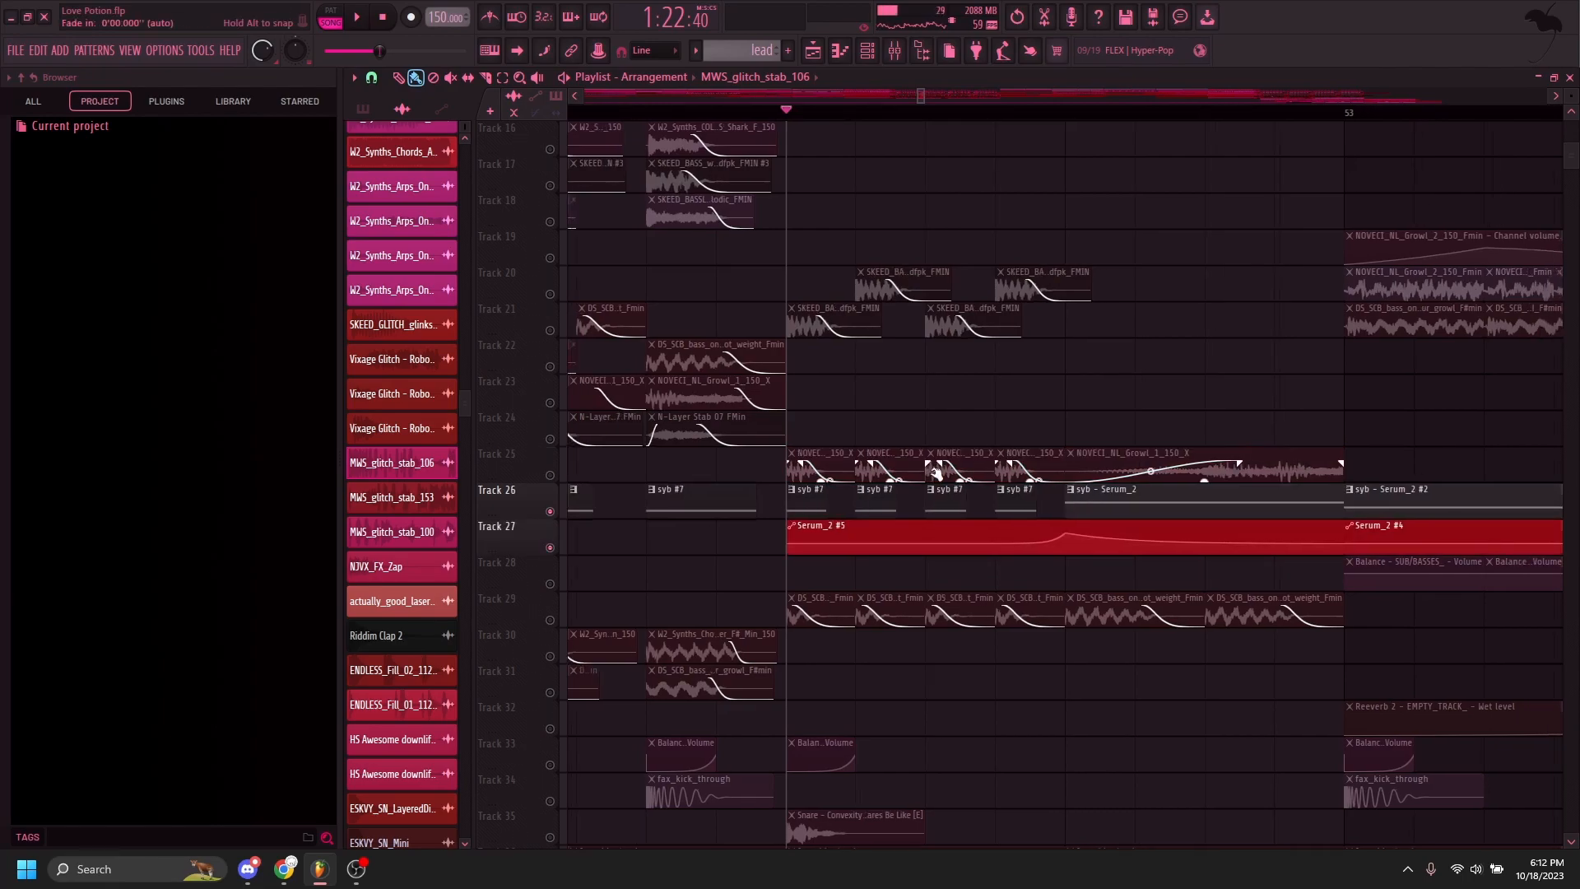
pyautogui.press('space')
# Step: Set the playback position to 1:28:80 and play from there
pyautogui.hscroll(-5, 1147, 458)
pyautogui.click(983, 113)
pyautogui.press('space')
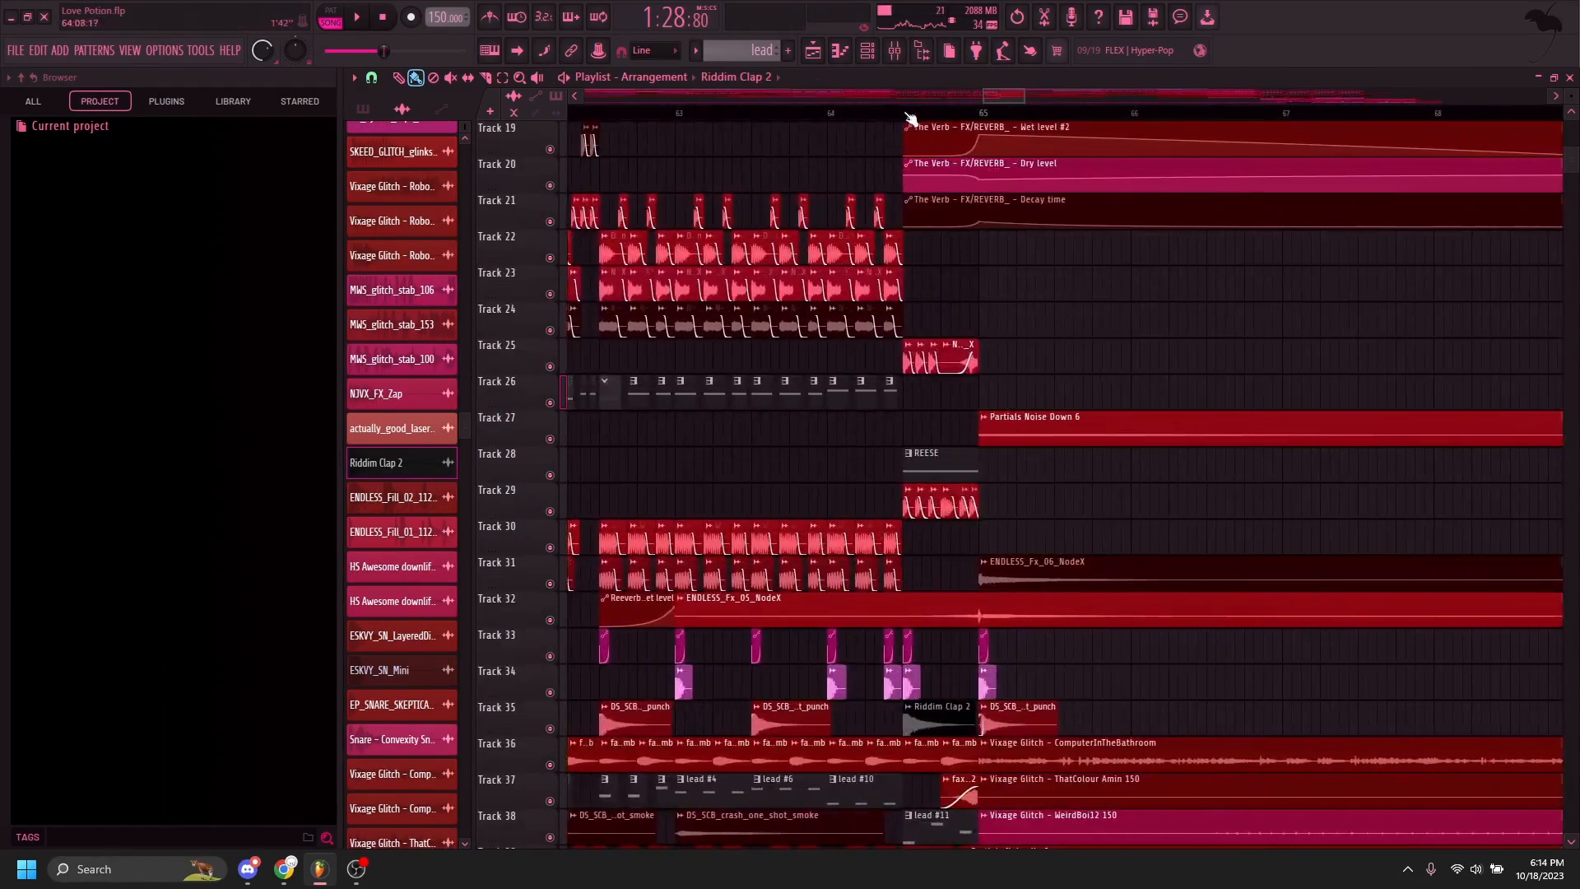
# Step: Set the playback position to the middle of bar 64, play the fill, and solo the REESE pattern on Track 28
pyautogui.click(910, 113)
pyautogui.scroll(3, 910, 113)
pyautogui.press('space')
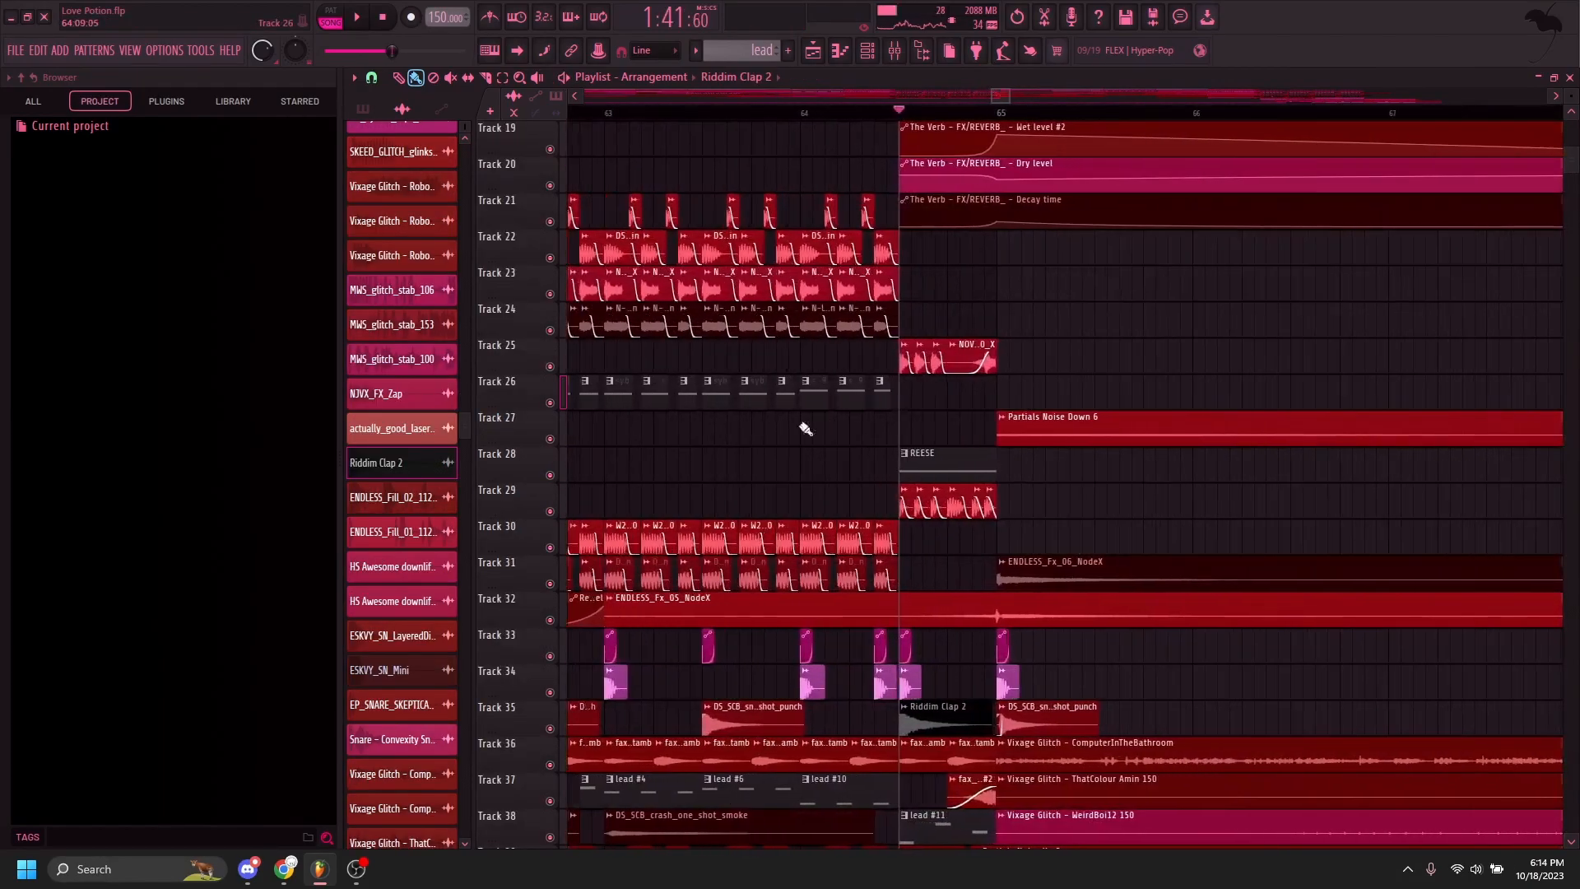
pyautogui.keyDown('ctrl'); pyautogui.click(550, 475); pyautogui.keyUp('ctrl')
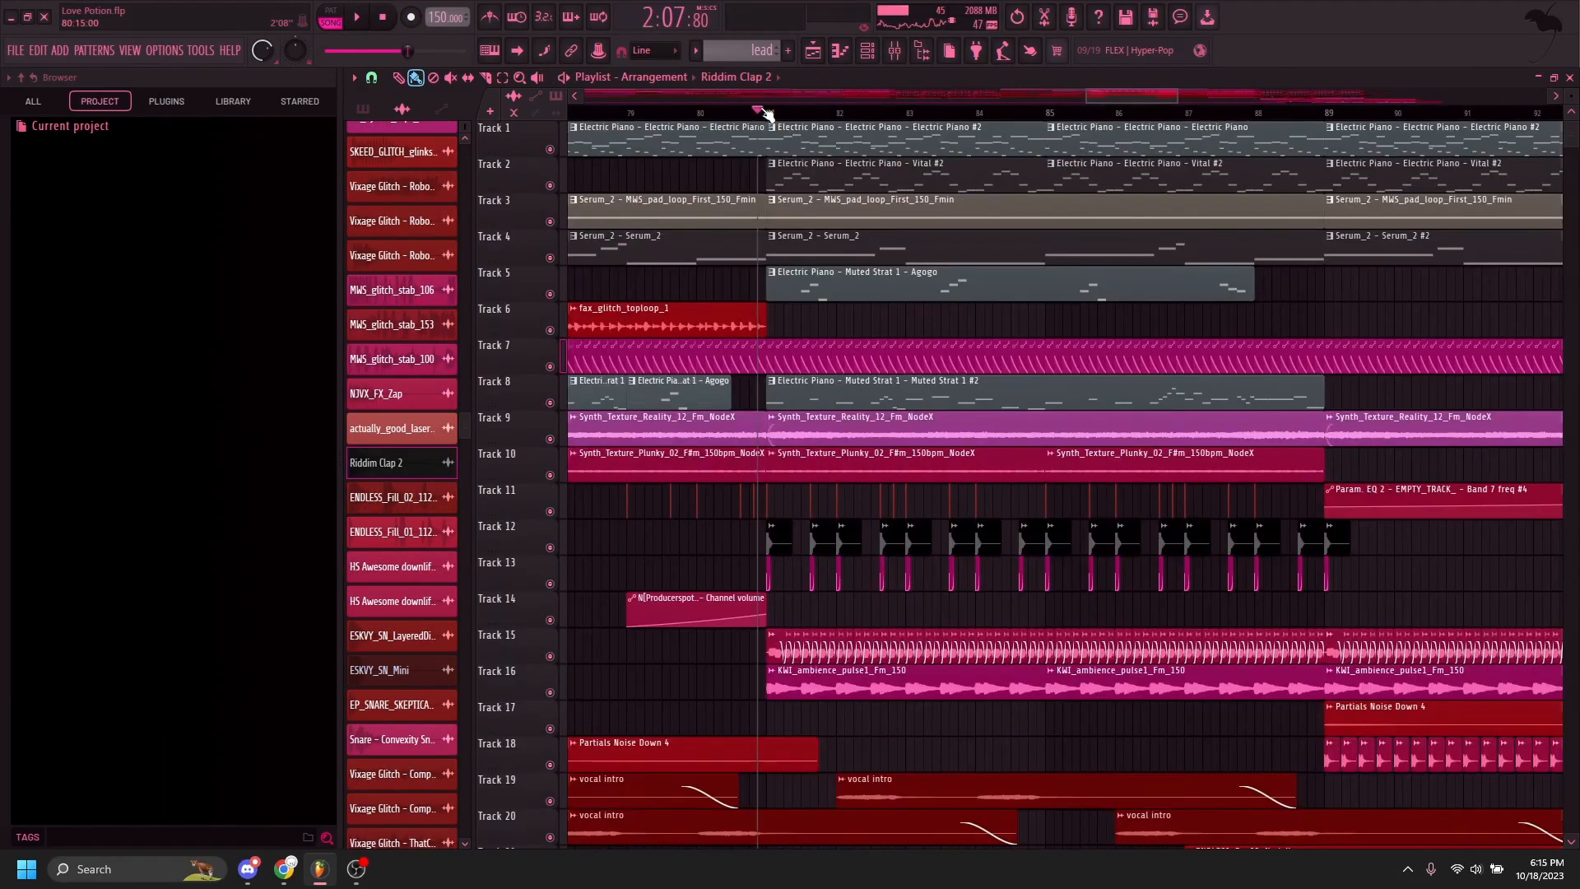
# Step: Play the section from just before bar 81, and solo the Muted Strat patterns on Track 8 and play them
pyautogui.press('space')
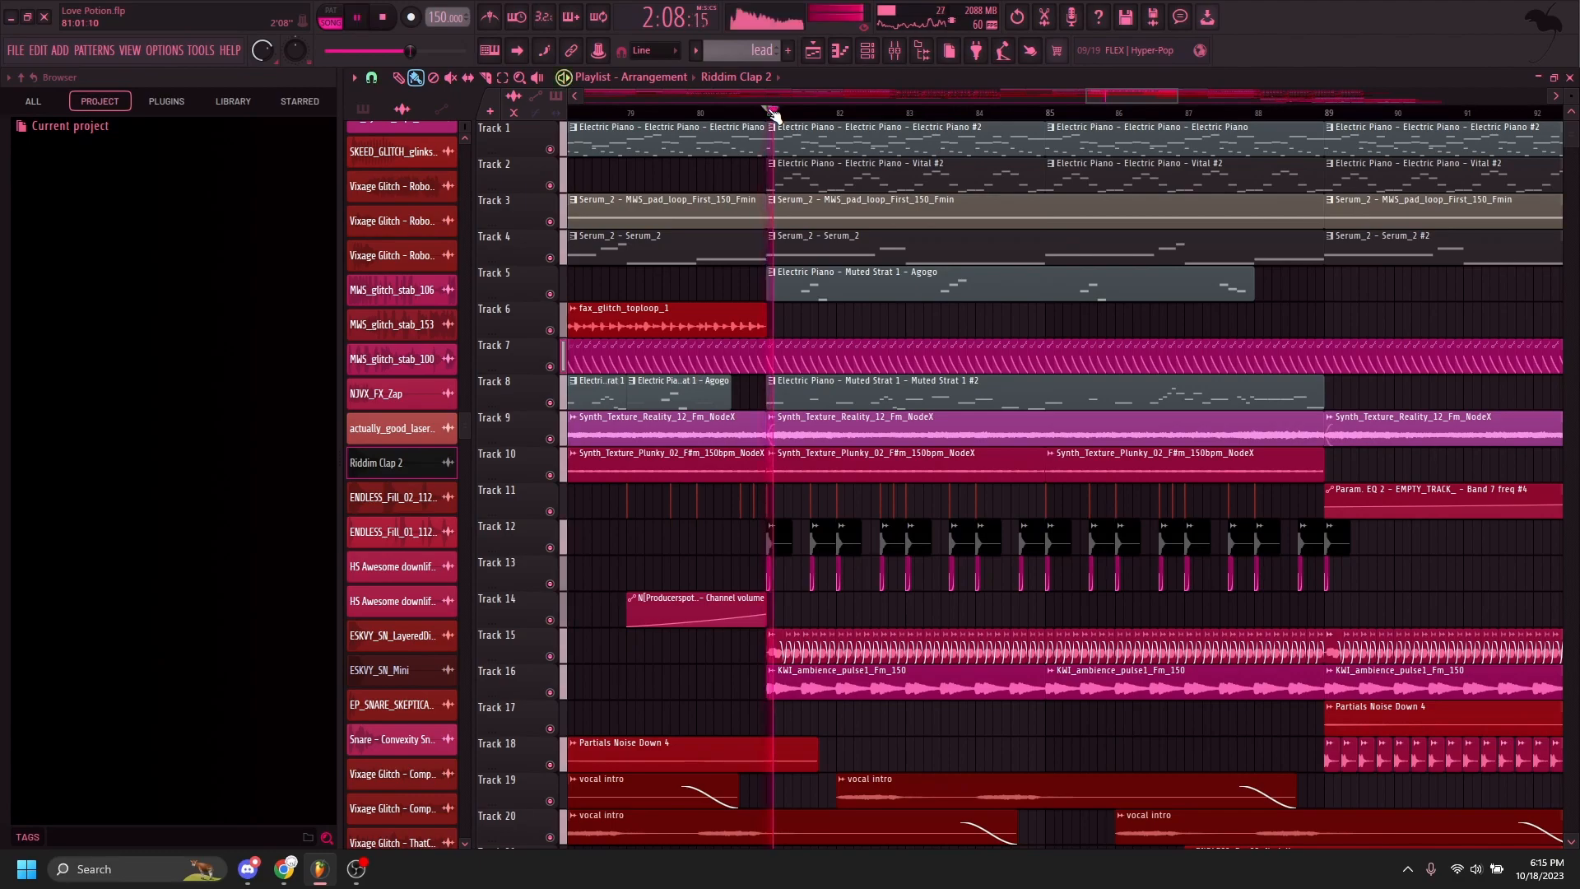
pyautogui.press('space')
pyautogui.keyDown('ctrl'); pyautogui.click(550, 402); pyautogui.keyUp('ctrl')
pyautogui.scroll(-3, 721, 420)
pyautogui.scroll(3, 721, 420)
pyautogui.press('space')
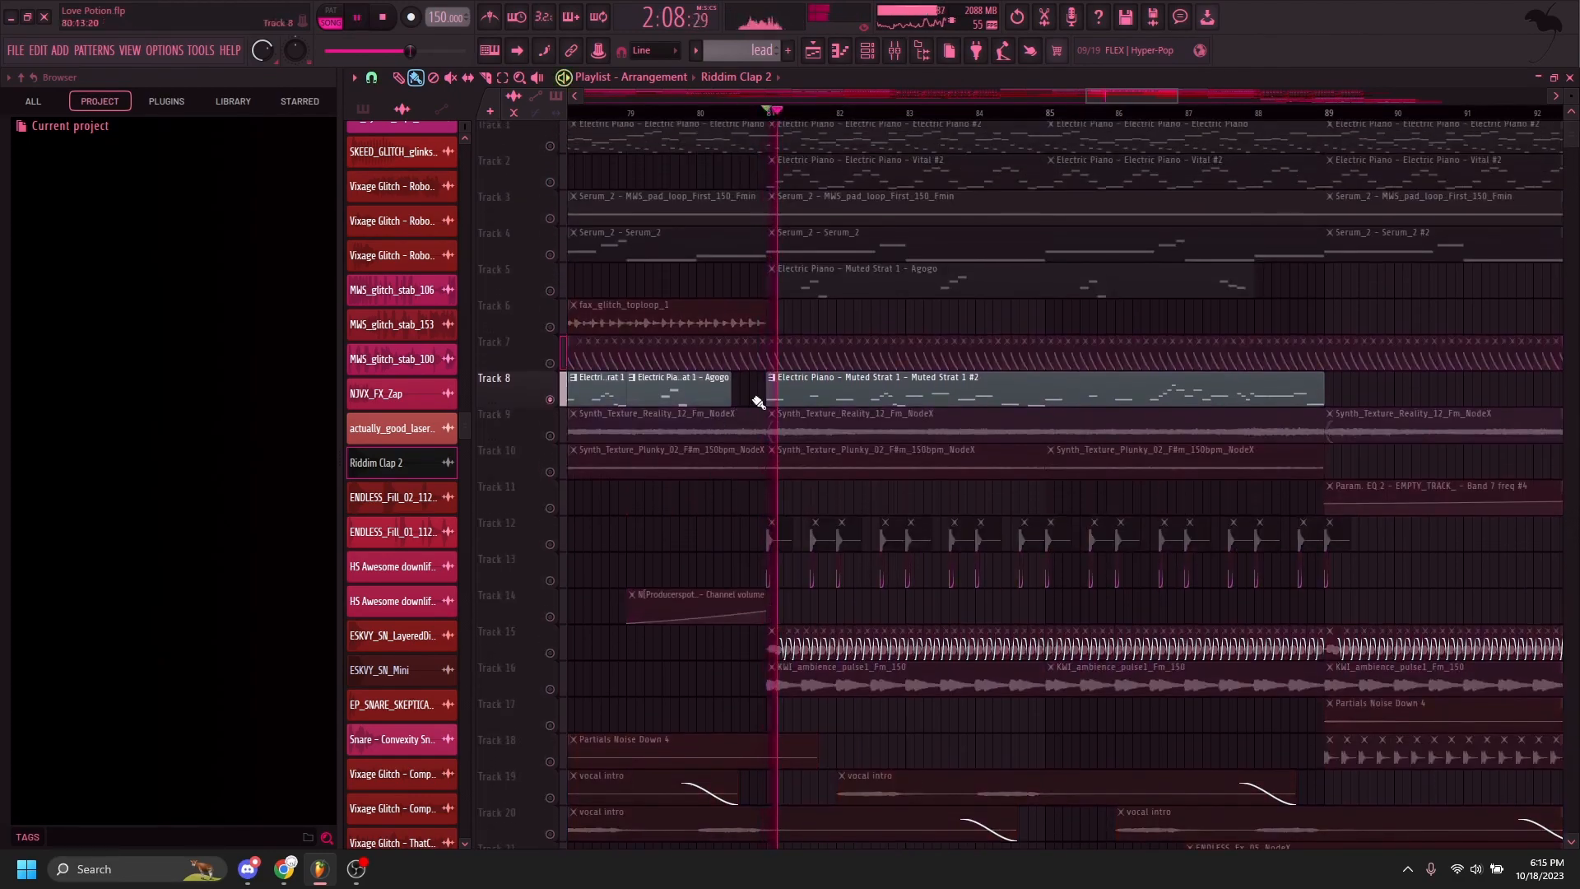
# Step: Solo the Electric Piano - Vital #2 patterns on Track 2 and play them from just before bar 81
pyautogui.click(803, 56)
pyautogui.click(804, 56)
pyautogui.press('space')
pyautogui.keyDown('ctrl'); pyautogui.click(550, 185); pyautogui.keyUp('ctrl')
pyautogui.press('space')
pyautogui.click(938, 319)
pyautogui.rightClick(938, 320)
pyautogui.click(997, 319)
pyautogui.rightClick(1000, 319)
pyautogui.click(1082, 321)
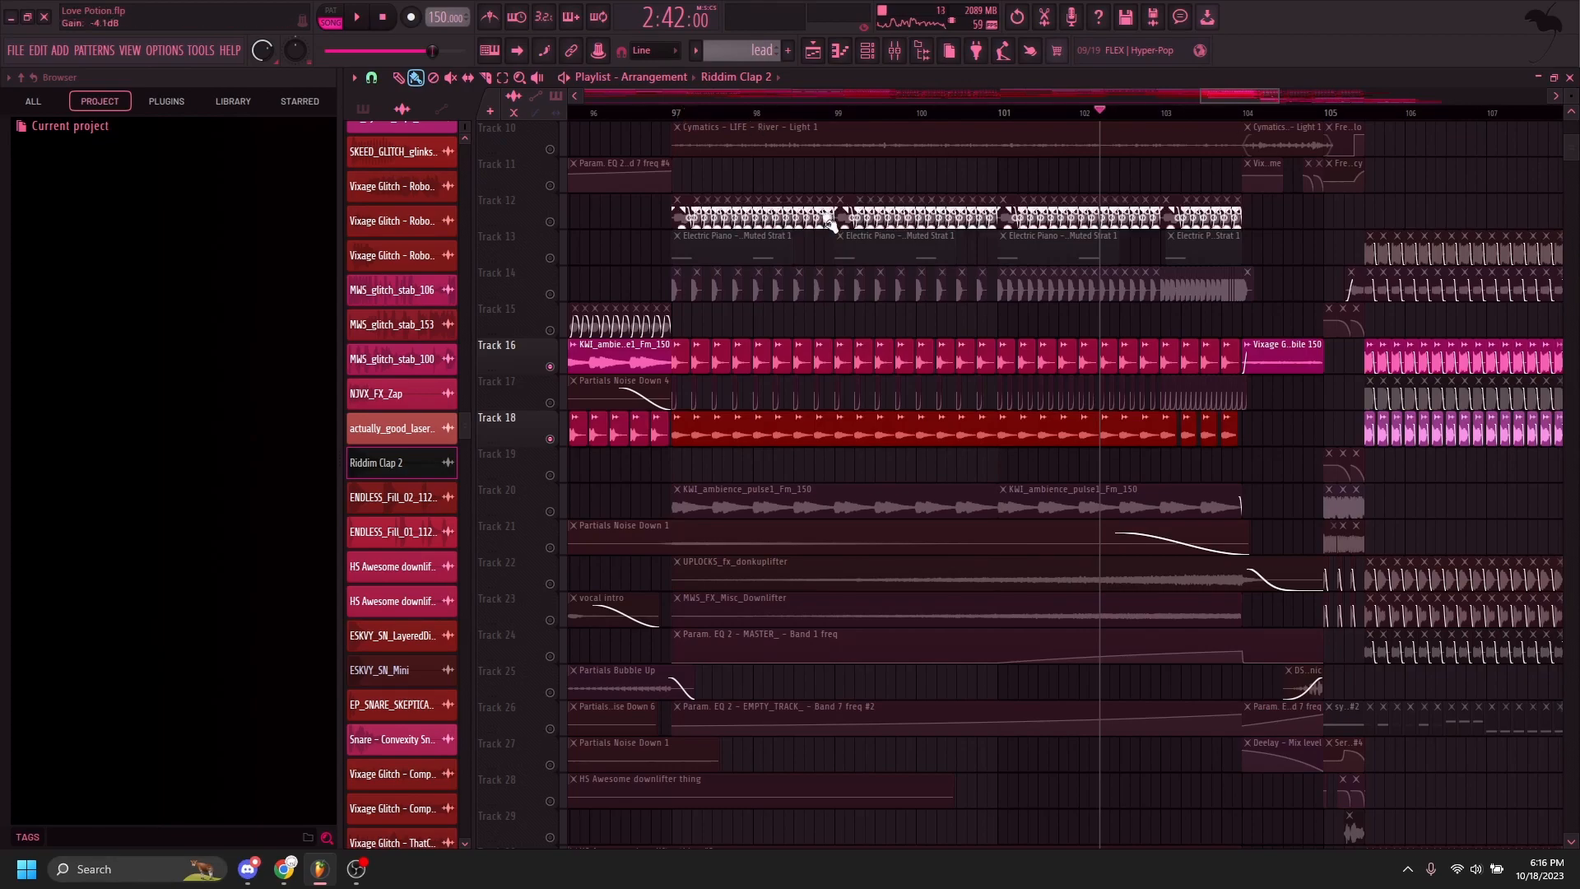
# Step: Solo the build-up clips on Track 14 and play them from bar 102
pyautogui.keyDown('ctrl'); pyautogui.click(550, 294); pyautogui.keyUp('ctrl')
pyautogui.press('space')
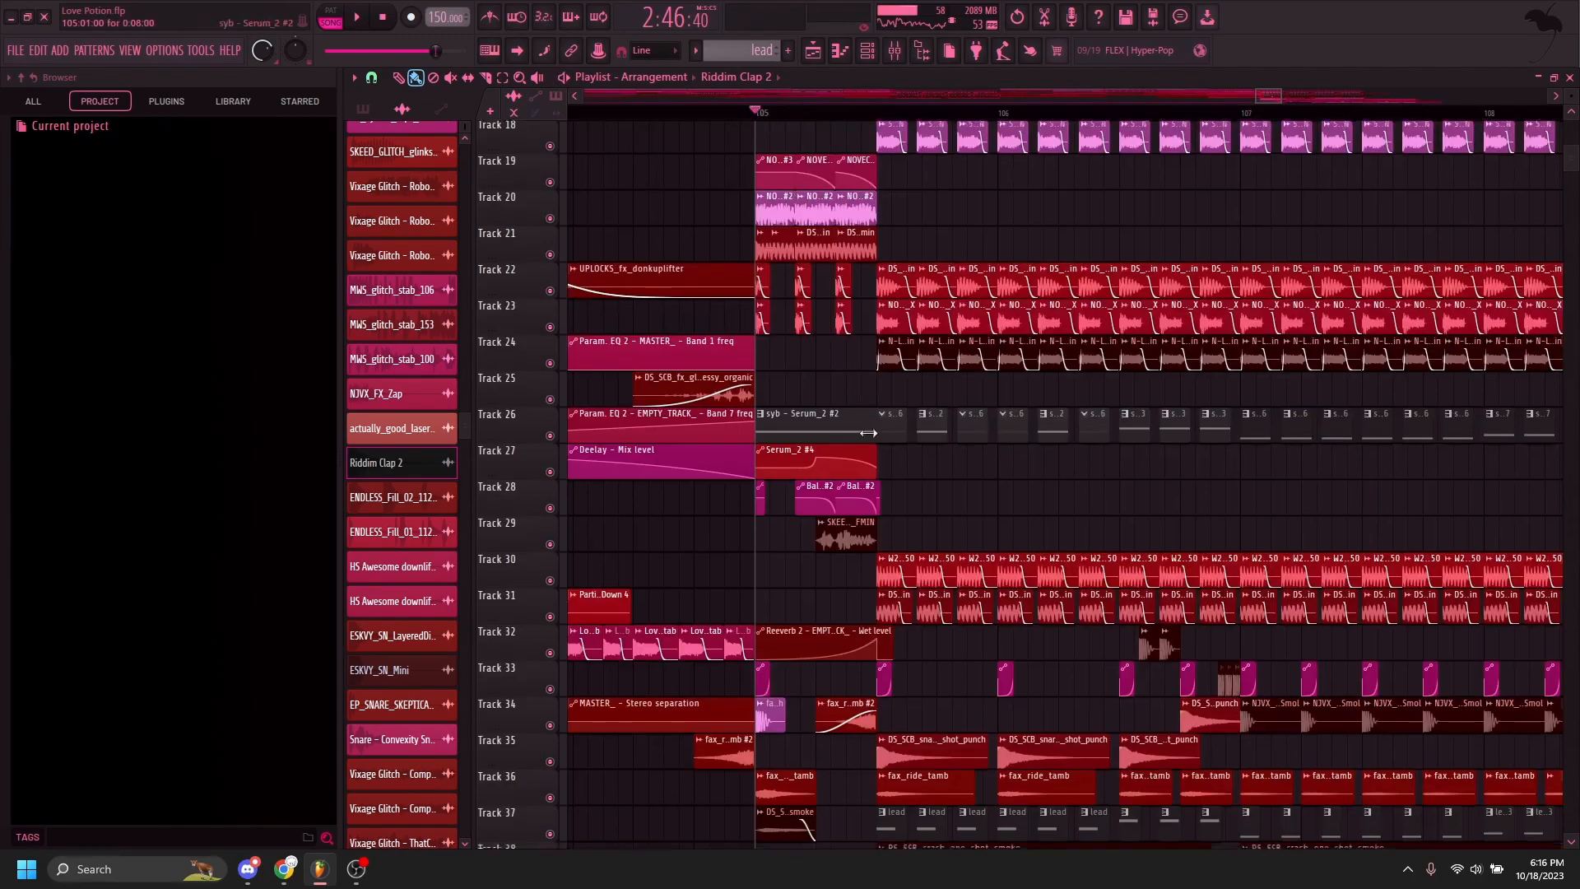
# Step: Play the full second drop from bar 105 with all tracks active
pyautogui.scroll(-6, 971, 575)
pyautogui.scroll(5, 971, 575)
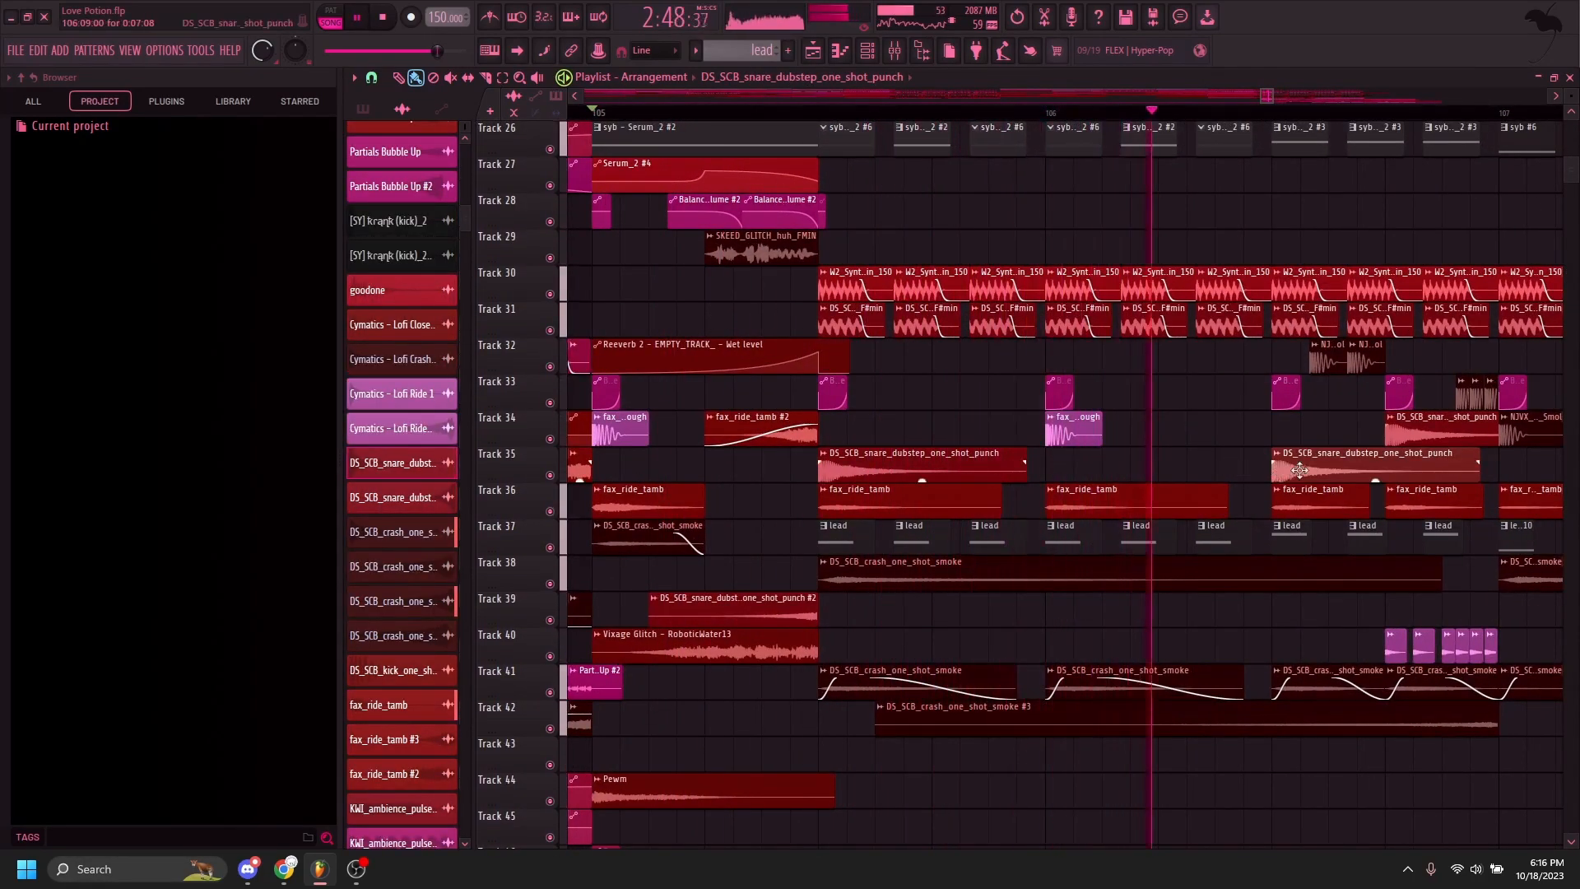
pyautogui.press('space')
# Step: Examine the additional texture, vocal and effect layers on Tracks 47 to 72 from bar 105 on, and play the section
pyautogui.scroll(-5, 1031, 225)
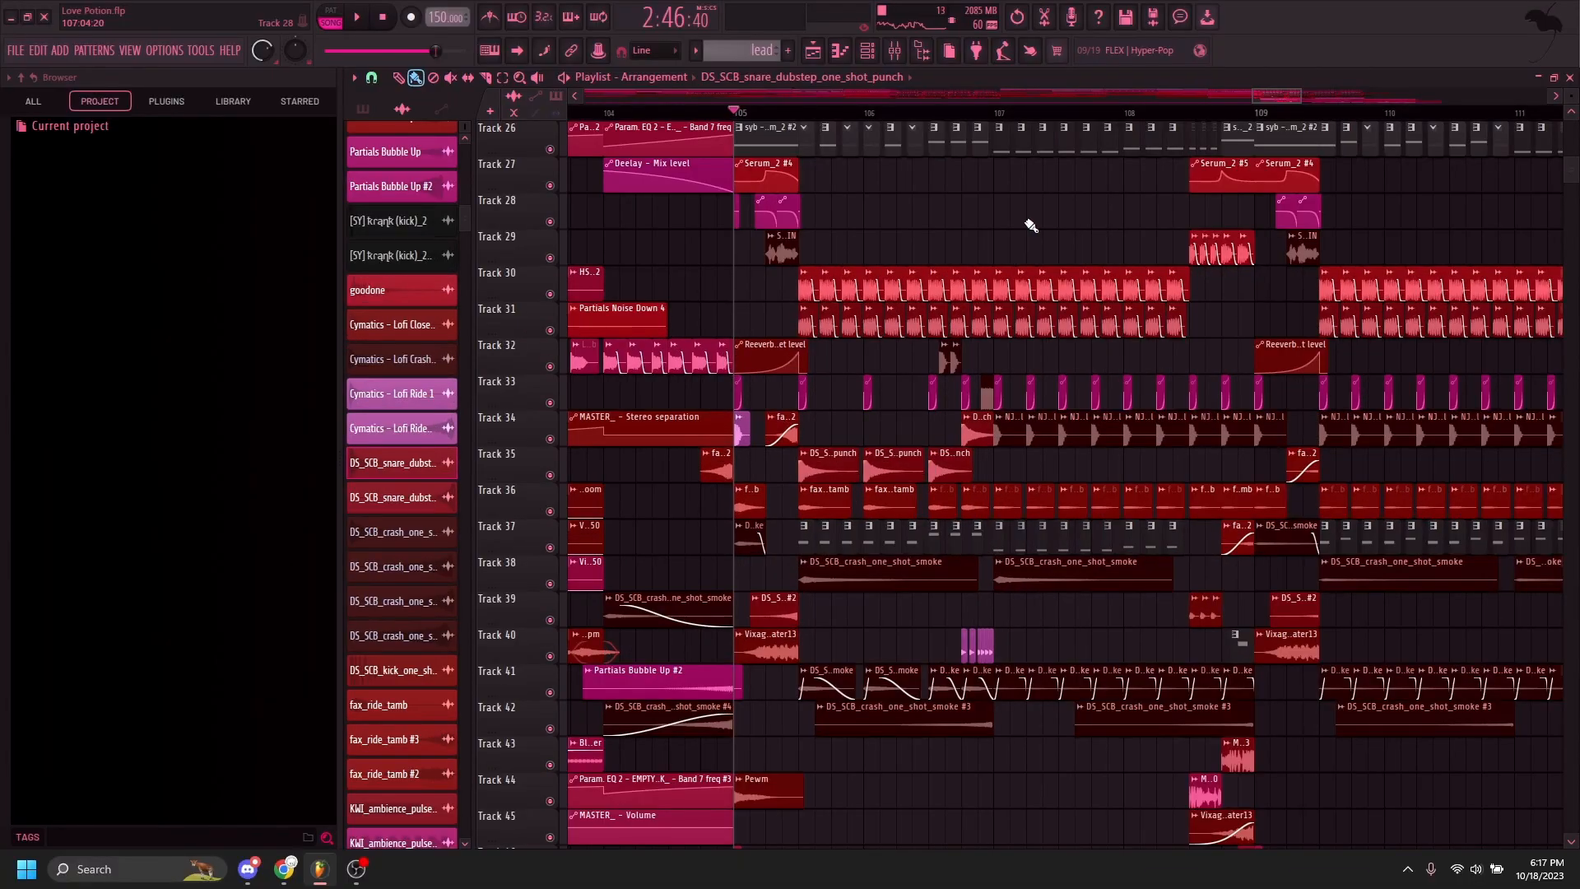
pyautogui.scroll(-10, 1114, 453)
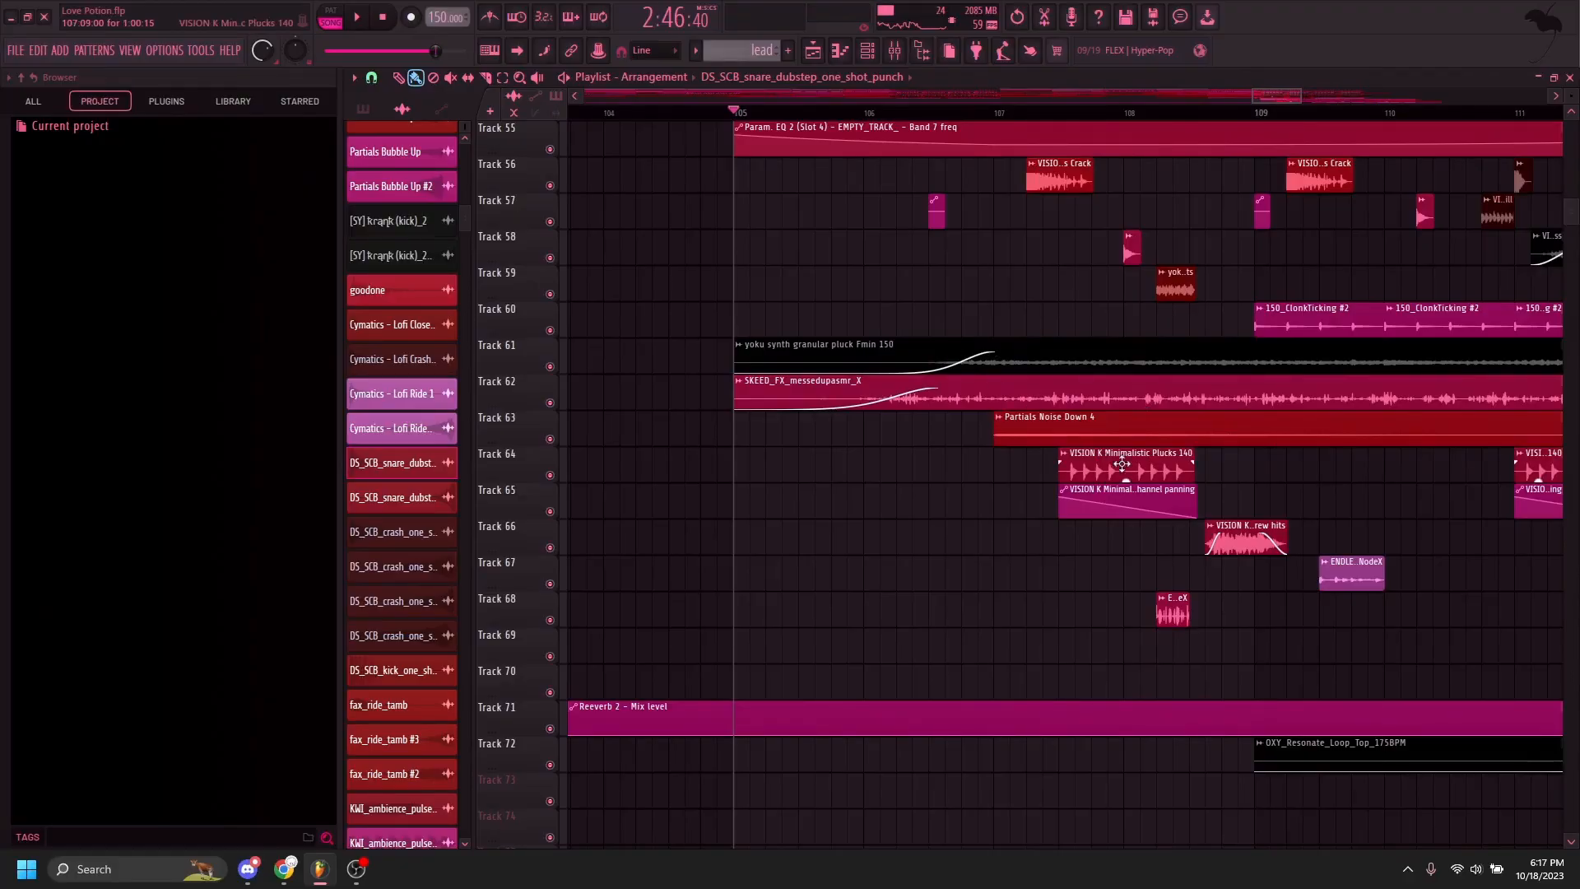
pyautogui.keyDown('ctrl'); pyautogui.scroll(-3, 1112, 477); pyautogui.keyUp('ctrl')
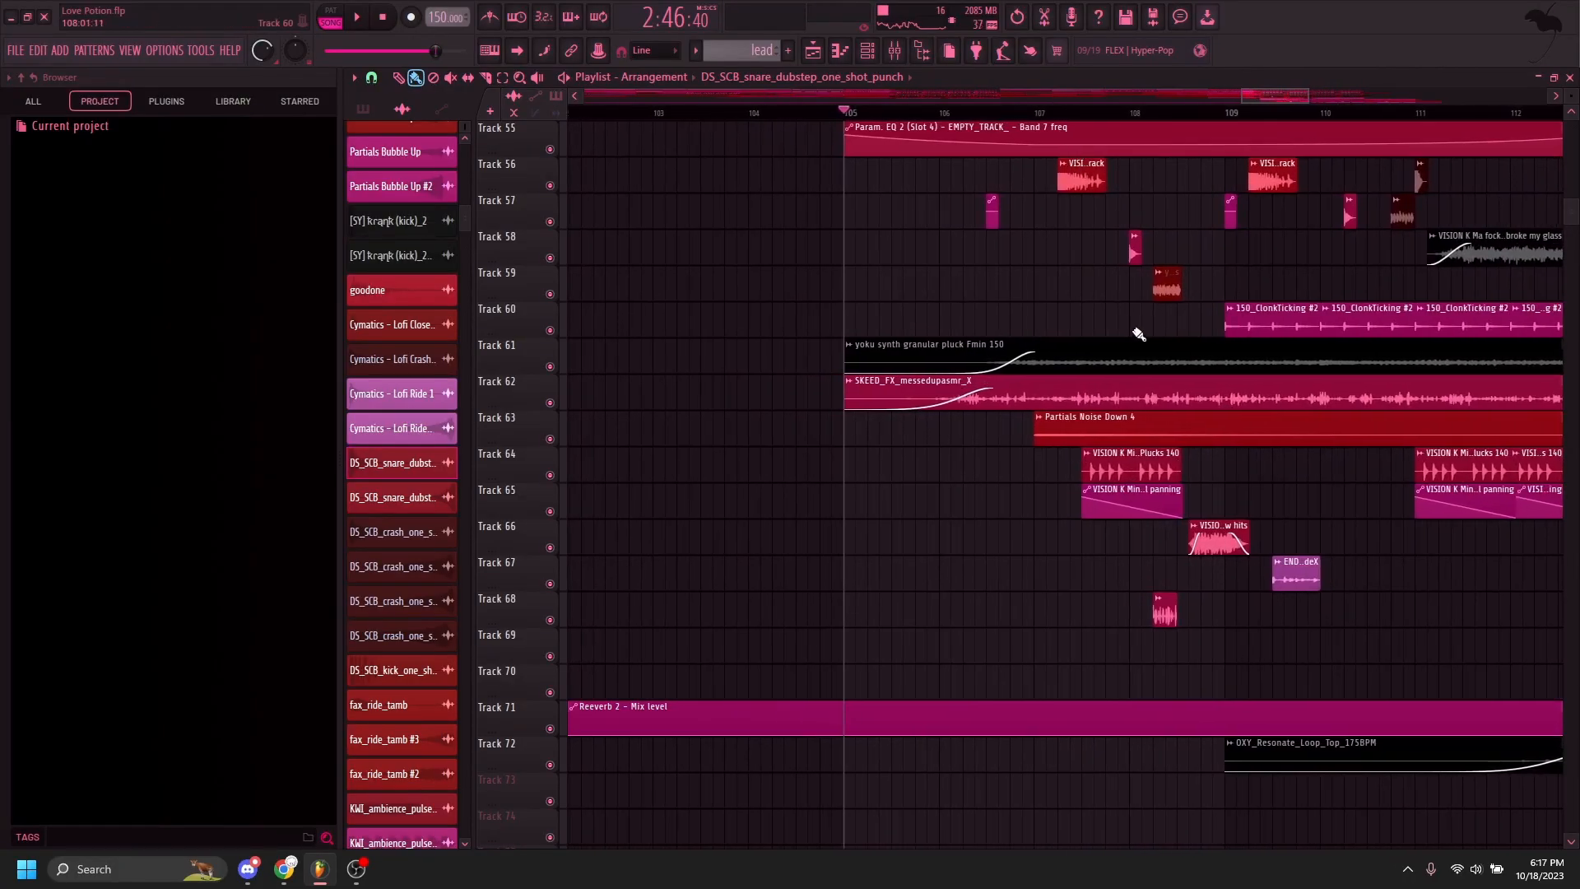
pyautogui.scroll(2, 1298, 405)
pyautogui.keyDown('ctrl'); pyautogui.scroll(2, 1298, 405); pyautogui.keyUp('ctrl')
pyautogui.scroll(1, 1070, 216)
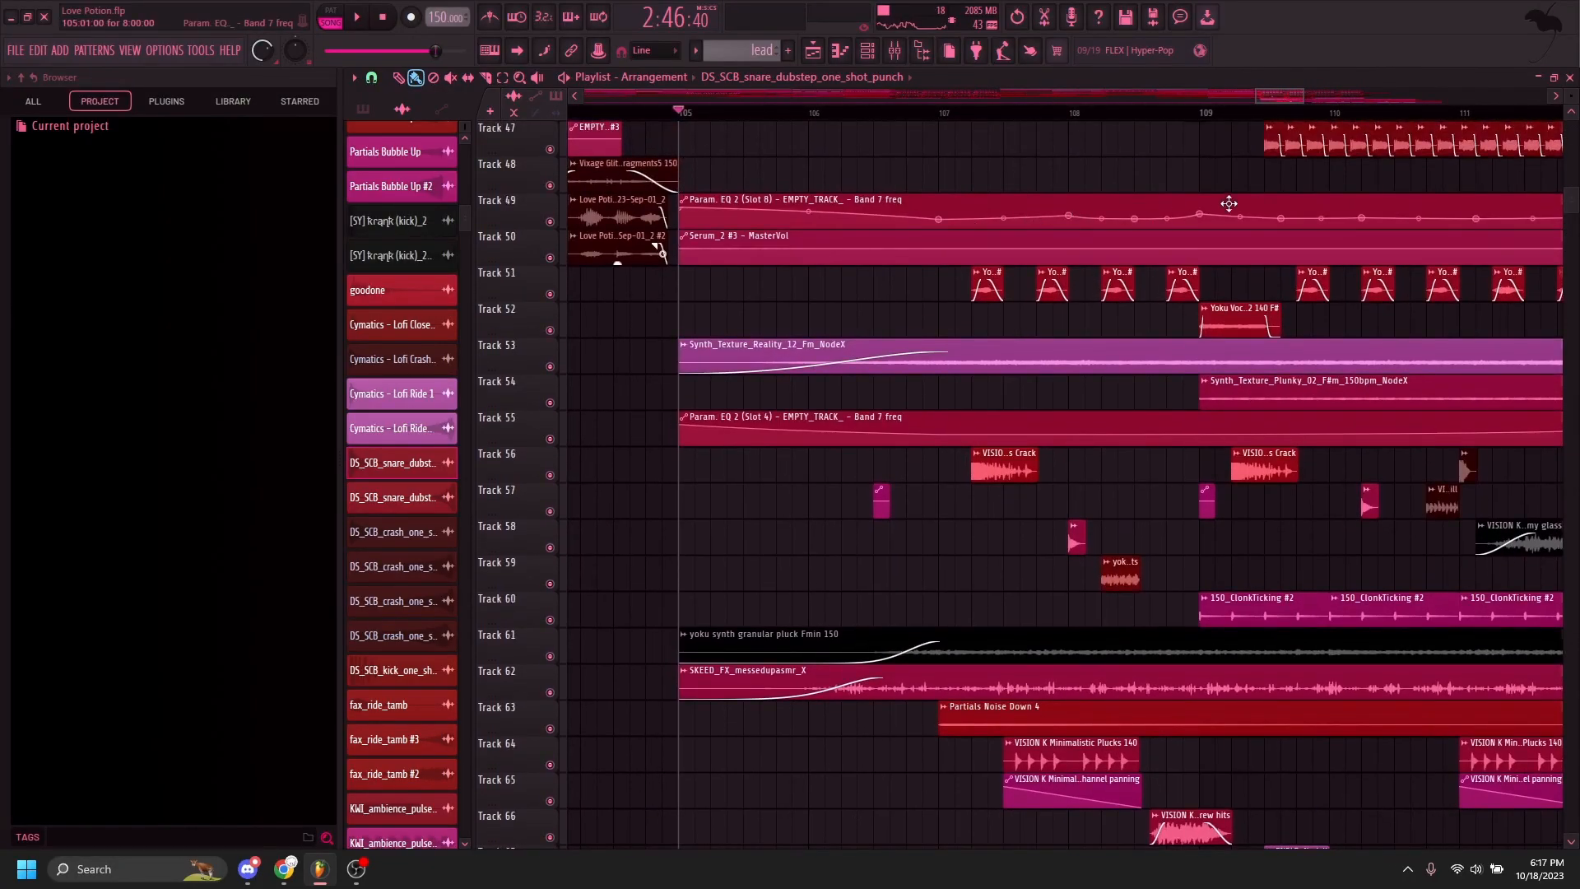
pyautogui.keyDown('ctrl'); pyautogui.scroll(-3, 1166, 218); pyautogui.keyUp('ctrl')
pyautogui.press('space')
pyautogui.press('space')
# Step: Solo the faded vocal clips on Track 51 and the VISION Crack clips on Track 56, and play each from bar 107
pyautogui.rightClick(550, 294)
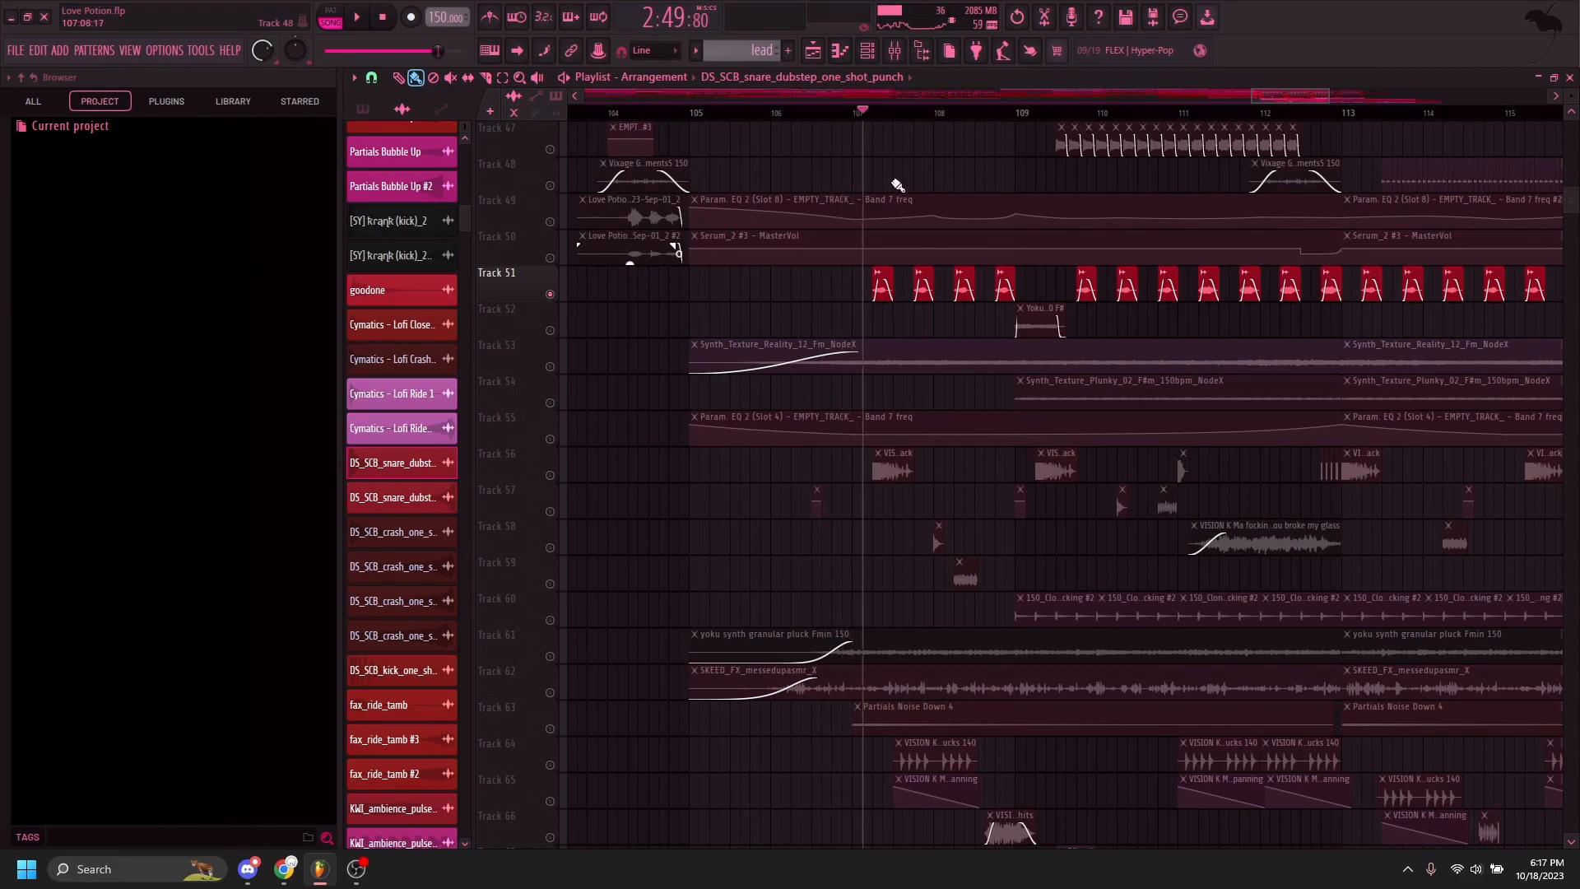
pyautogui.keyDown('ctrl'); pyautogui.scroll(2, 959, 320); pyautogui.keyUp('ctrl')
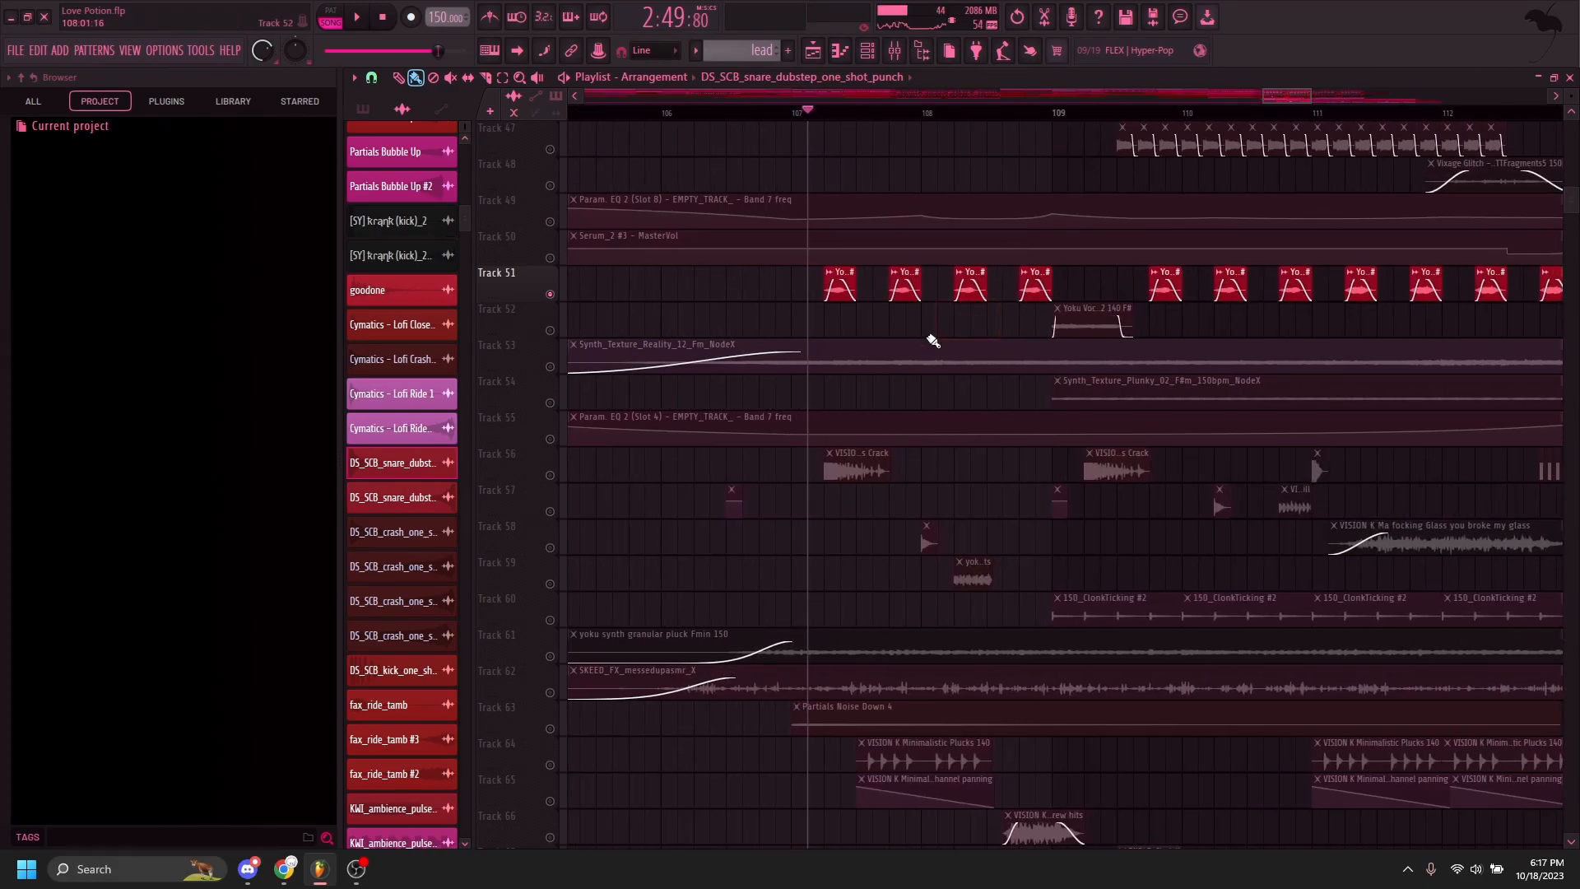
pyautogui.press('space')
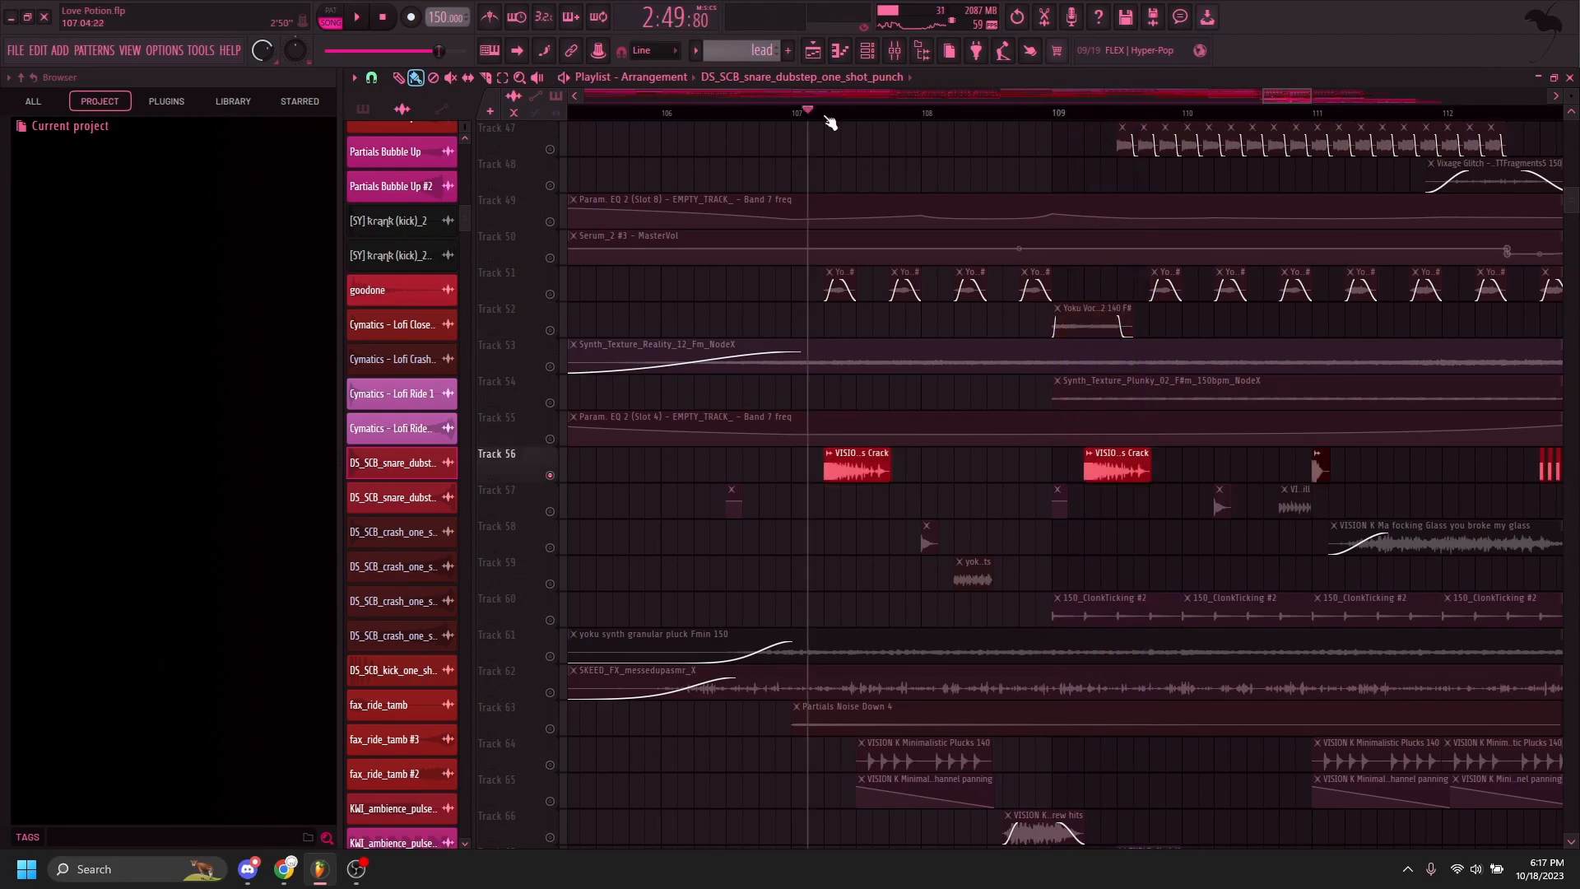
pyautogui.scroll(-5, 947, 305)
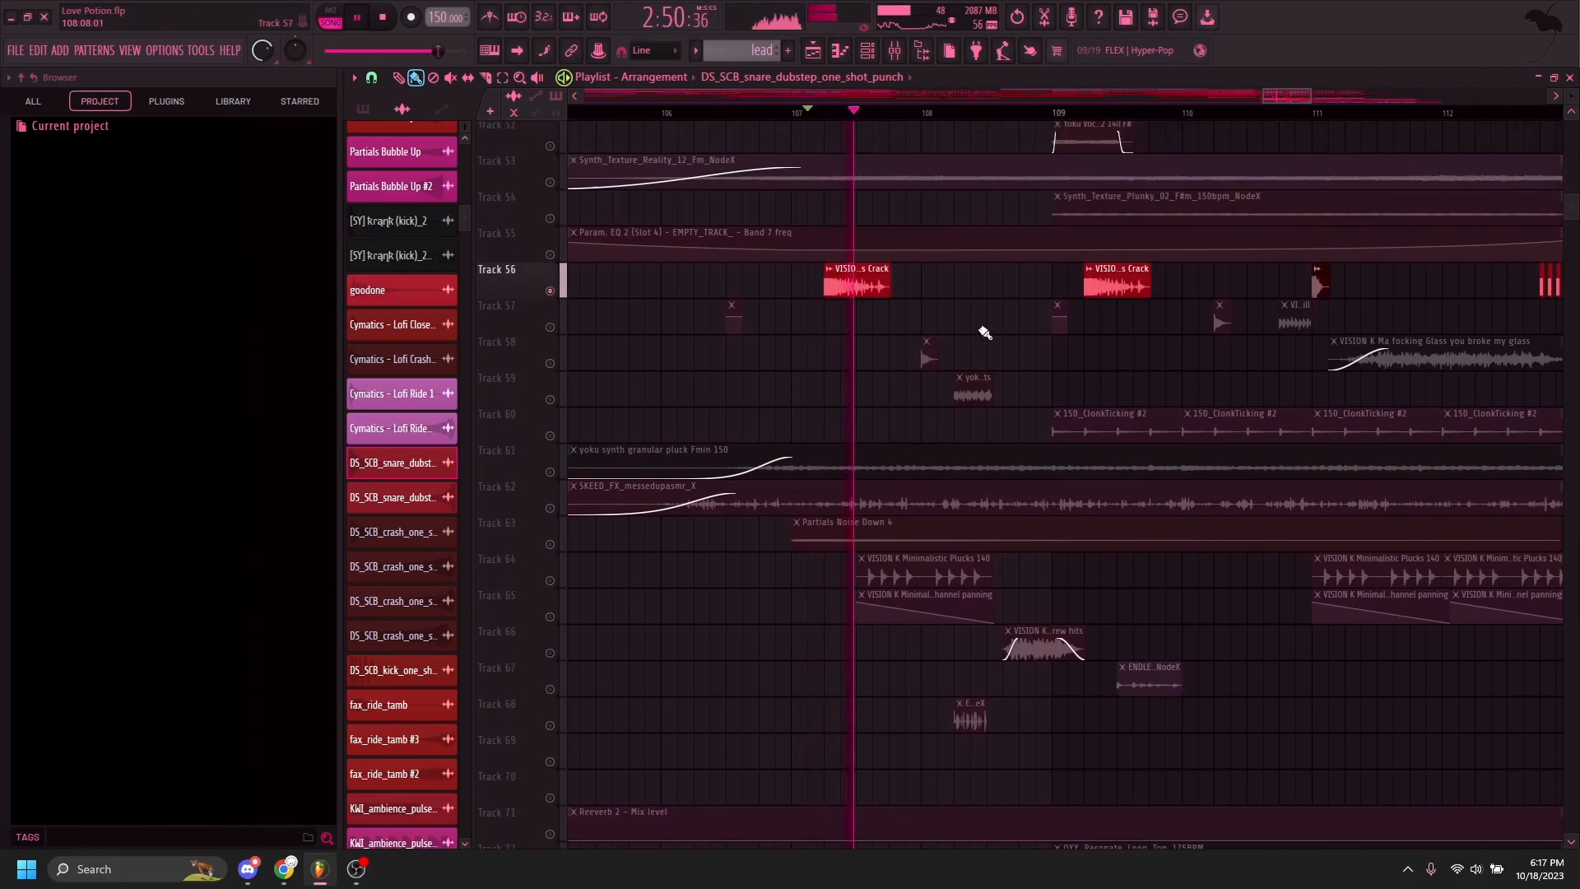
# Step: Solo the short effect clips on Tracks 58, 66 and 68 and play them around bar 108
pyautogui.press('space')
pyautogui.keyDown('ctrl'); pyautogui.click(550, 369); pyautogui.keyUp('ctrl')
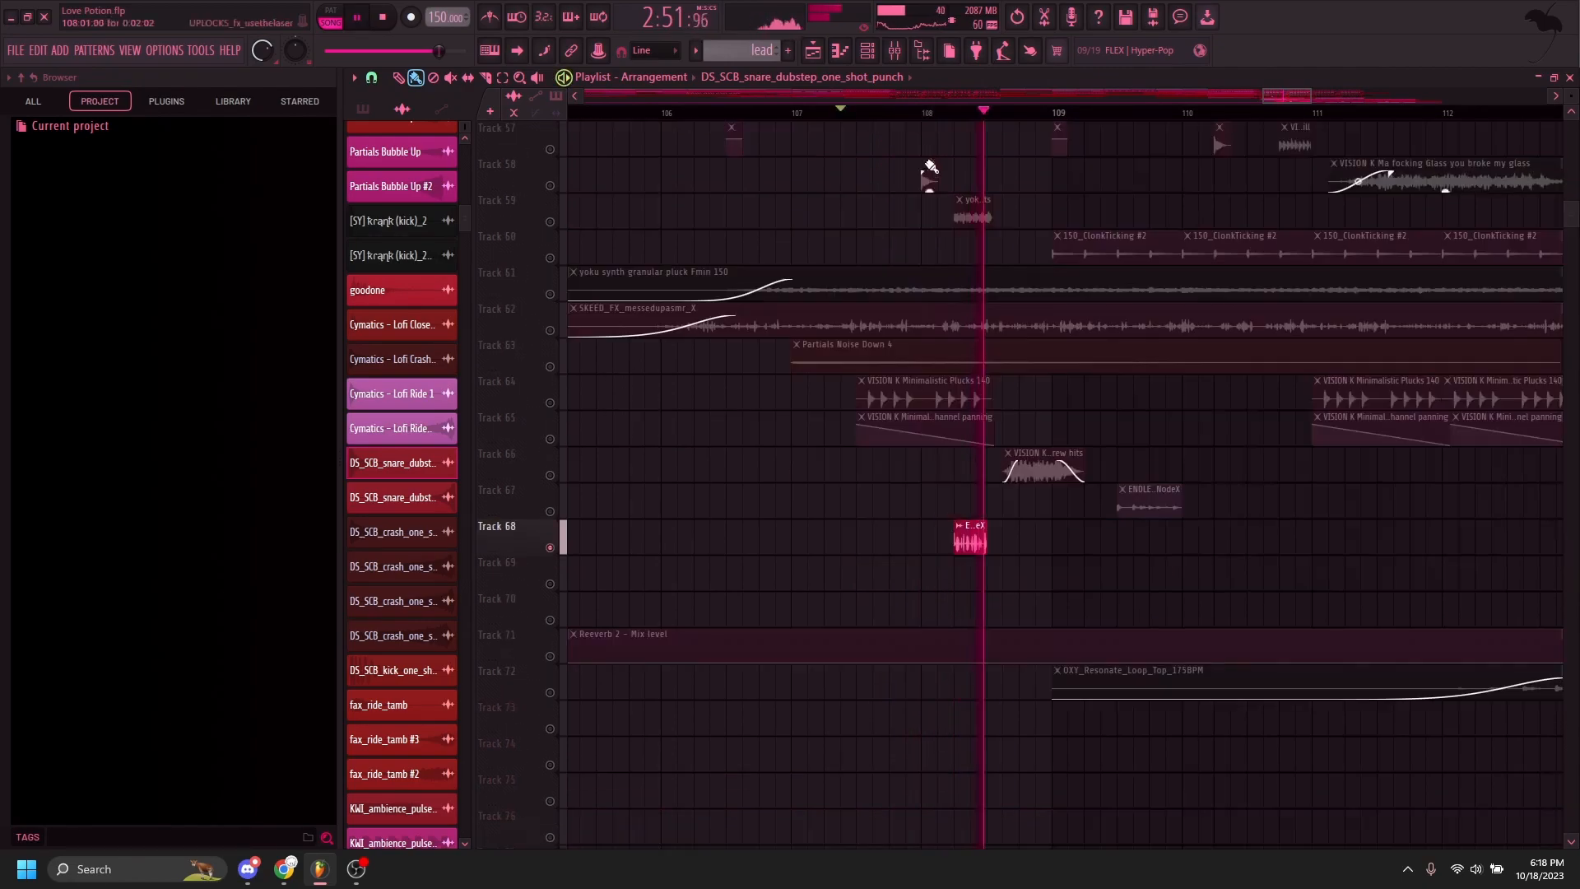
pyautogui.keyDown('ctrl'); pyautogui.click(550, 475); pyautogui.keyUp('ctrl')
# Step: Play the soloed VISION K Glass Crack clips on Track 56 from about bar 111 up to bar 113
pyautogui.press('space')
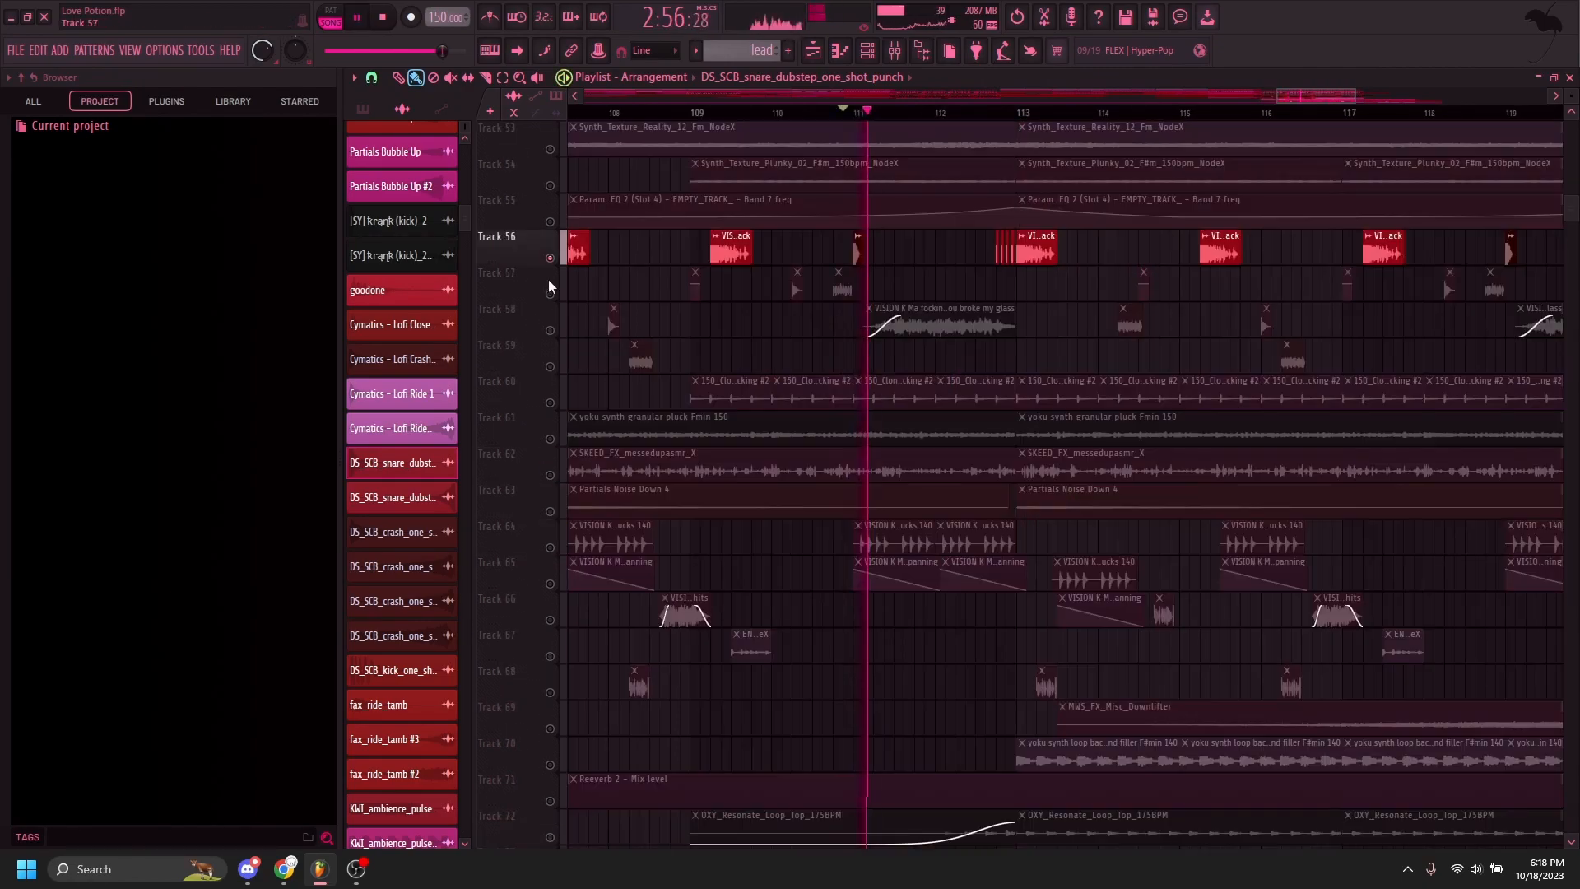
pyautogui.press('space')
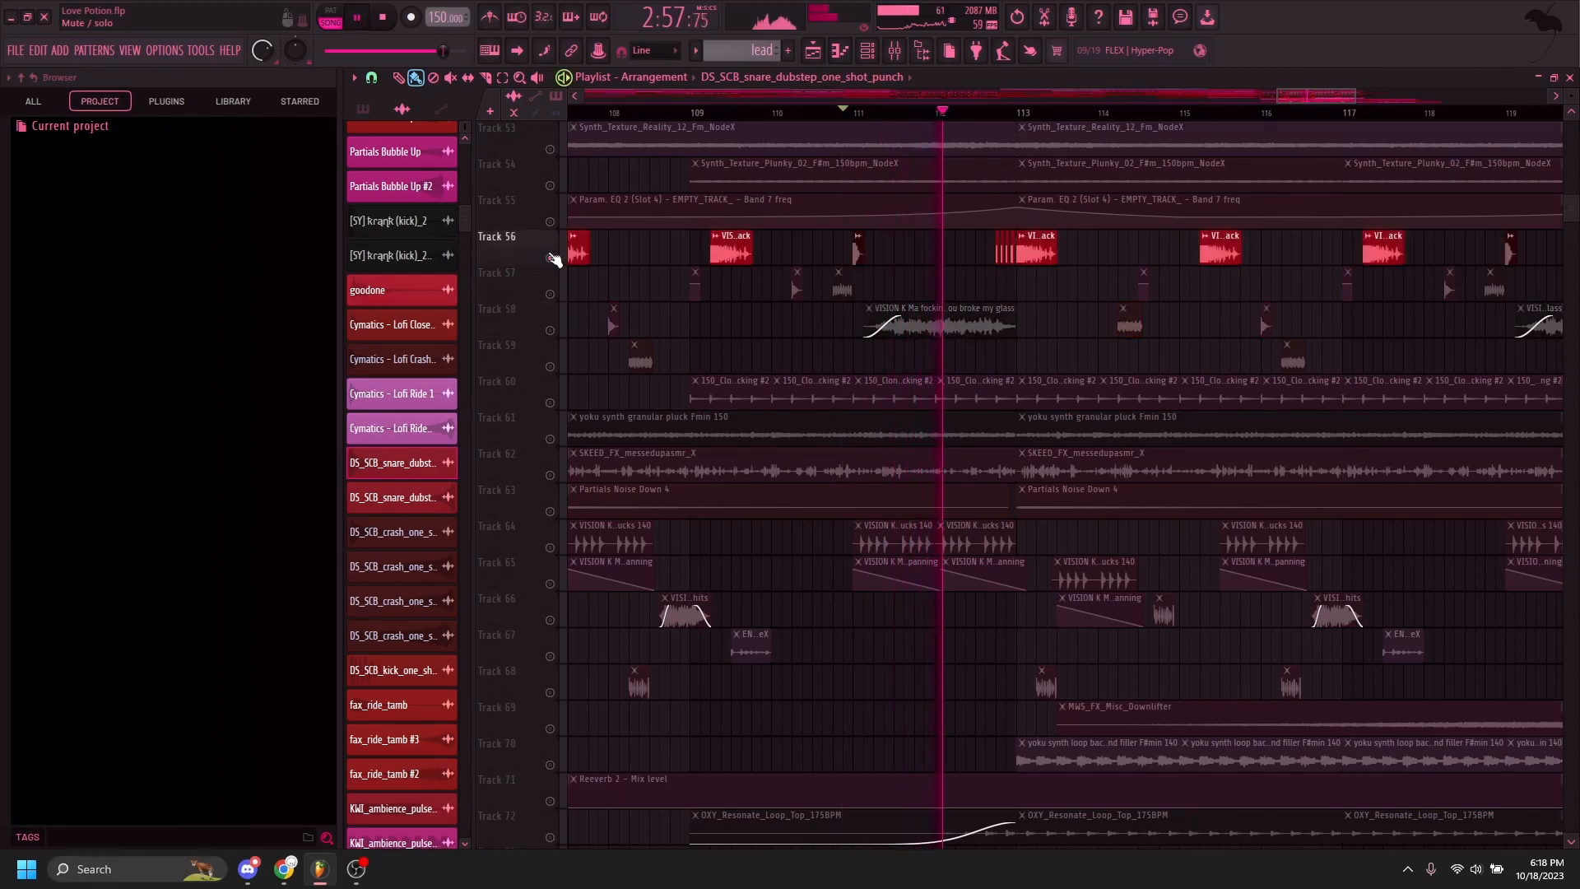
pyautogui.scroll(7, 755, 406)
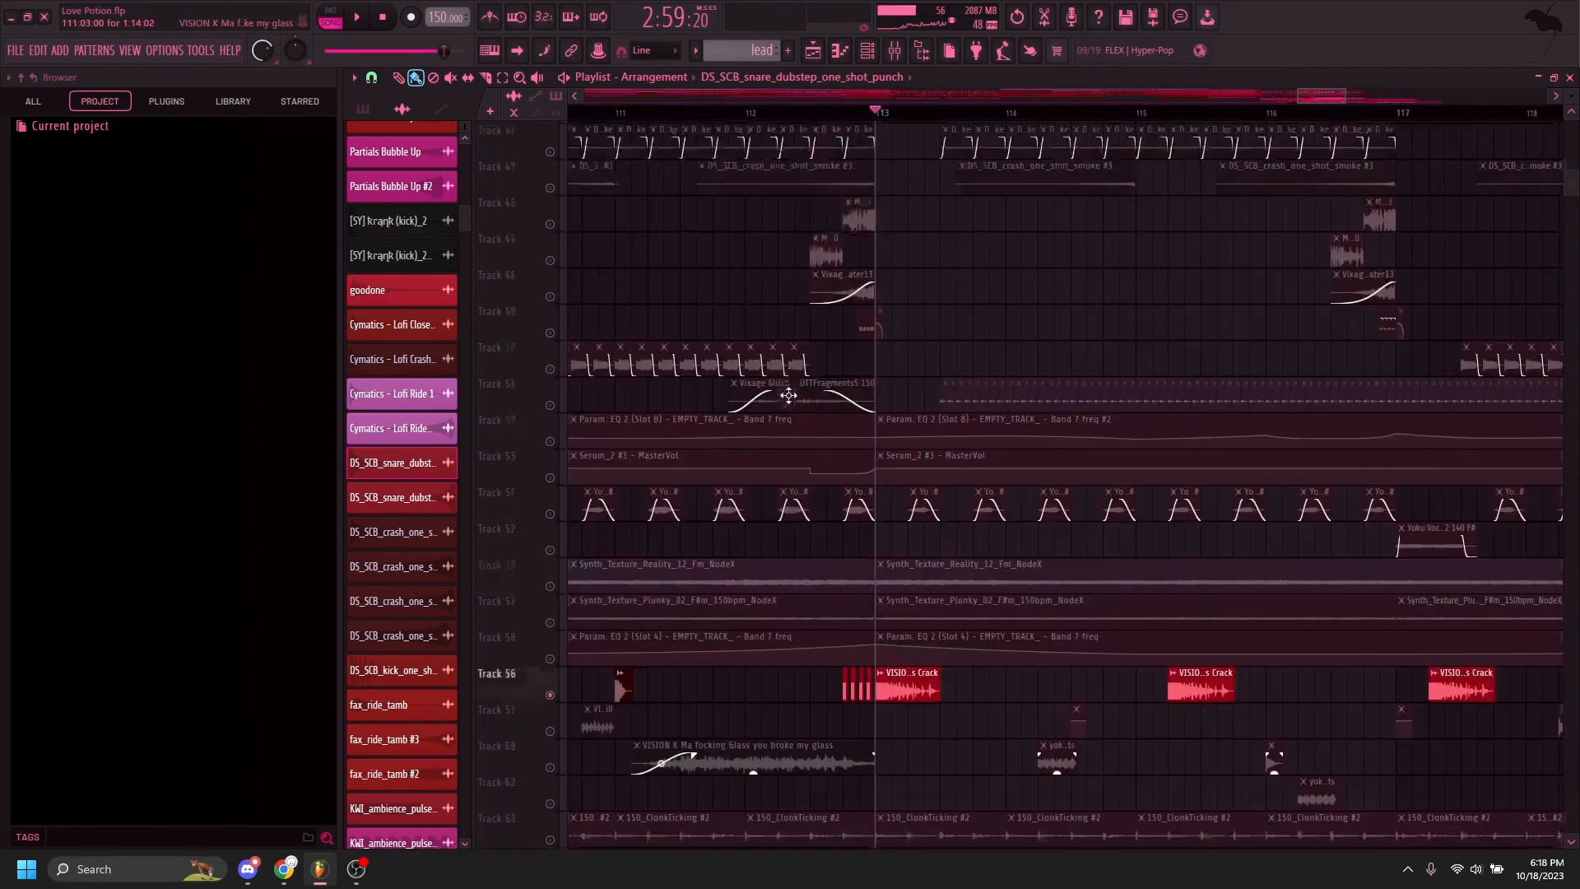
pyautogui.press('space')
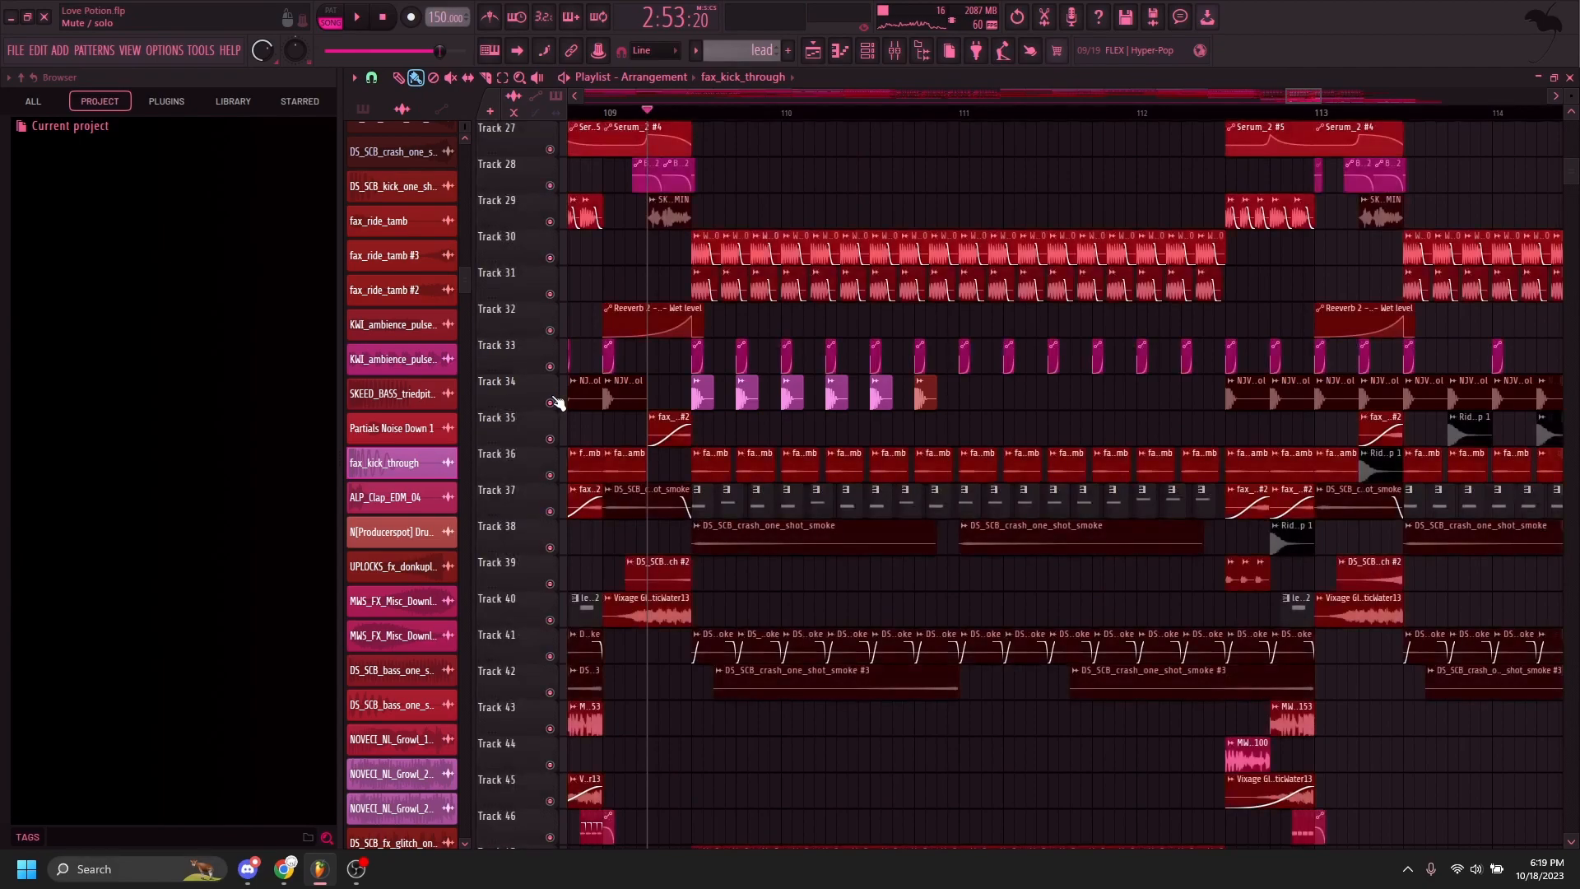
# Step: Delete the fax_kick_through clips on Track 34 and undo the changes to restore the original NJVX_KICK_Smol clips
pyautogui.press('space')
pyautogui.rightClick(926, 393)
pyautogui.rightClick(880, 393)
pyautogui.rightClick(836, 393)
pyautogui.rightClick(792, 393)
pyautogui.rightClick(747, 394)
pyautogui.rightClick(702, 395)
pyautogui.hotkey('ctrl', 'z')
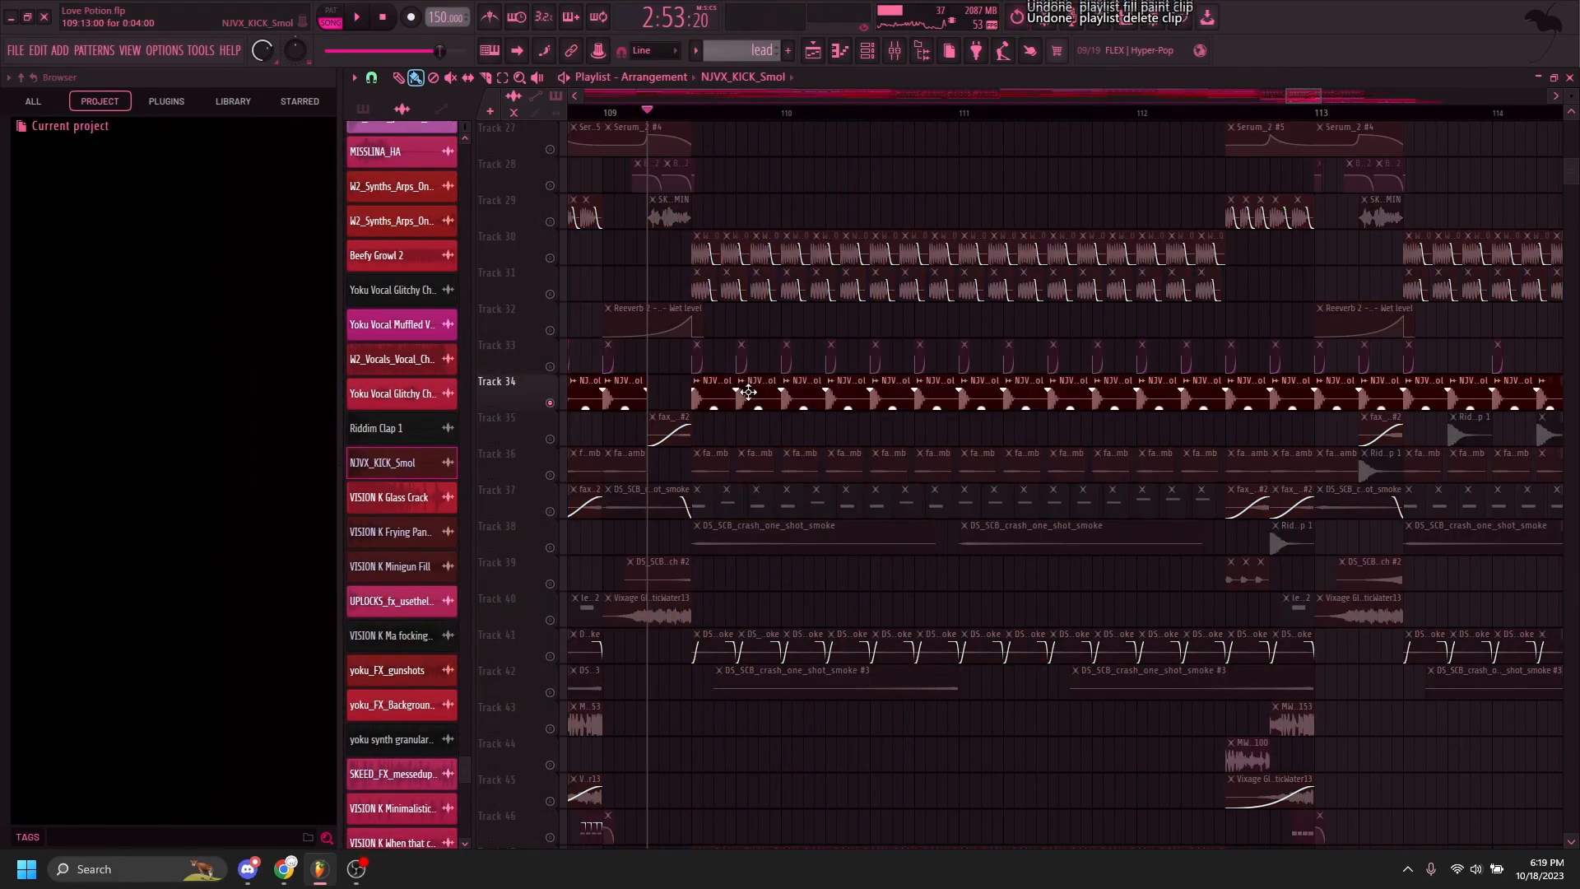
# Step: Inspect the sample of the NJVX_KICK_Smol clip on Track 34, and play the kicks with the Track 36 ride clips from bar 113
pyautogui.doubleClick(719, 398)
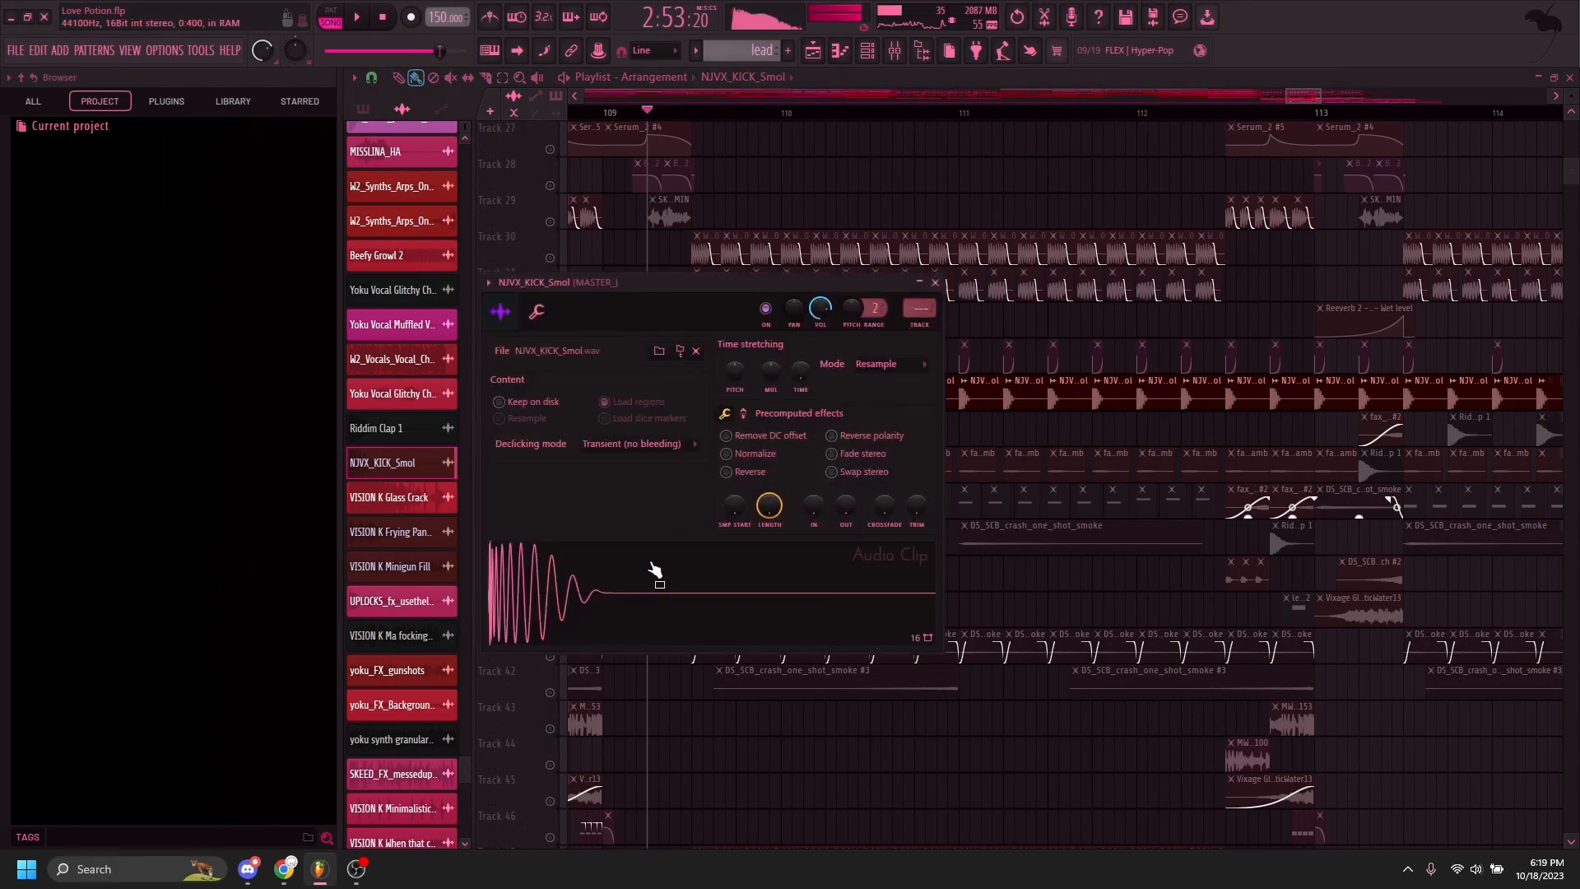
pyautogui.press('Escape')
pyautogui.press('space')
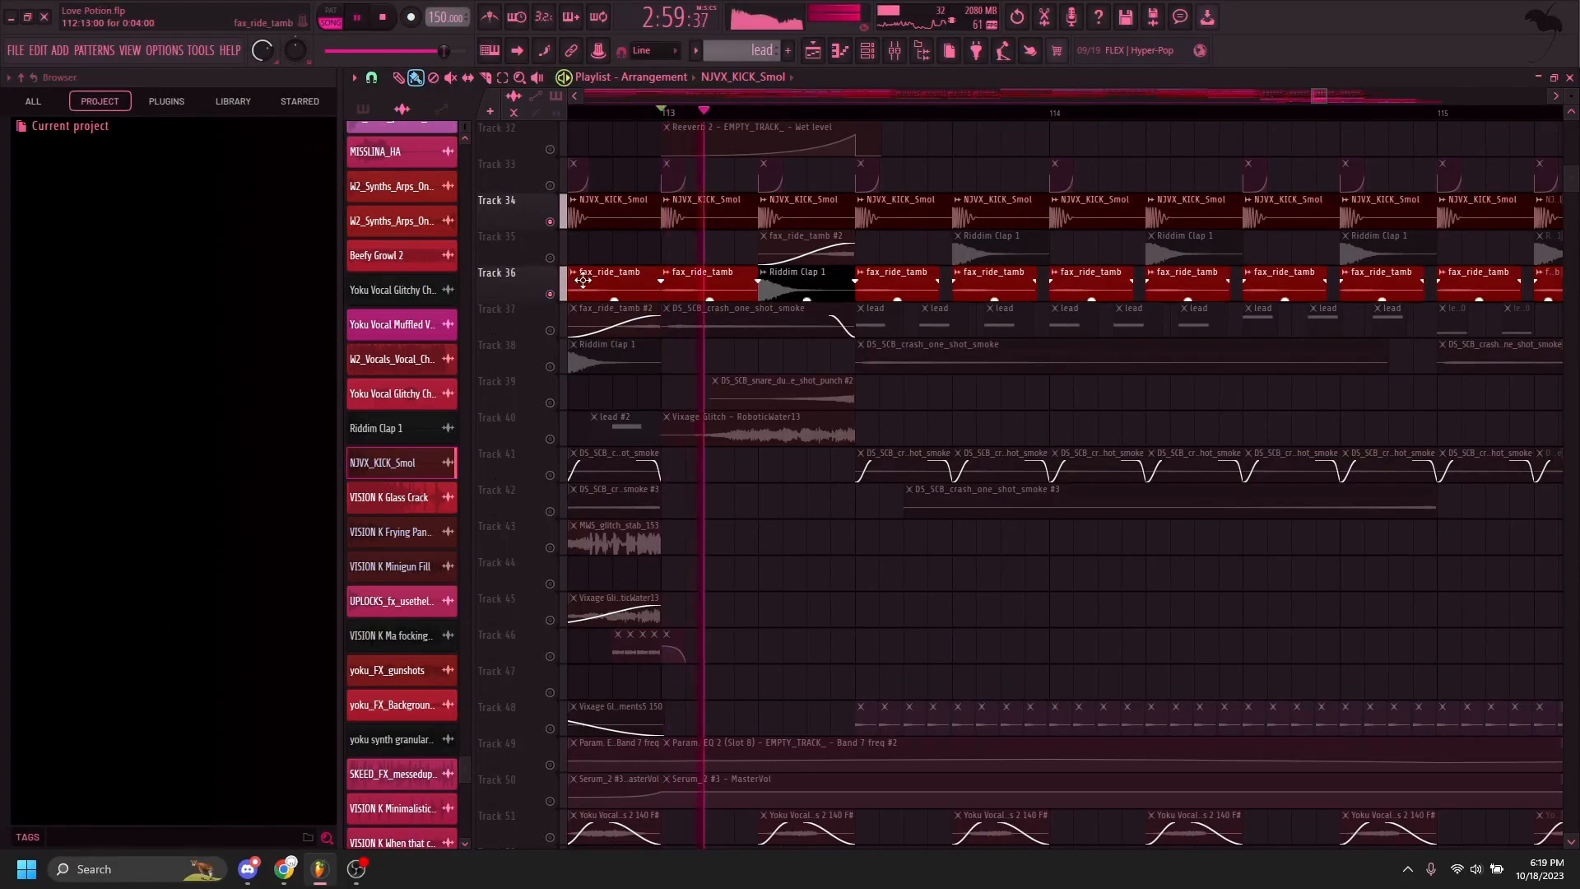
pyautogui.press('space')
# Step: Examine the Riddim Clap 1 clips on Track 35 alongside the soloed kicks on Track 34 between bars 113 and 117
pyautogui.scroll(4, 897, 280)
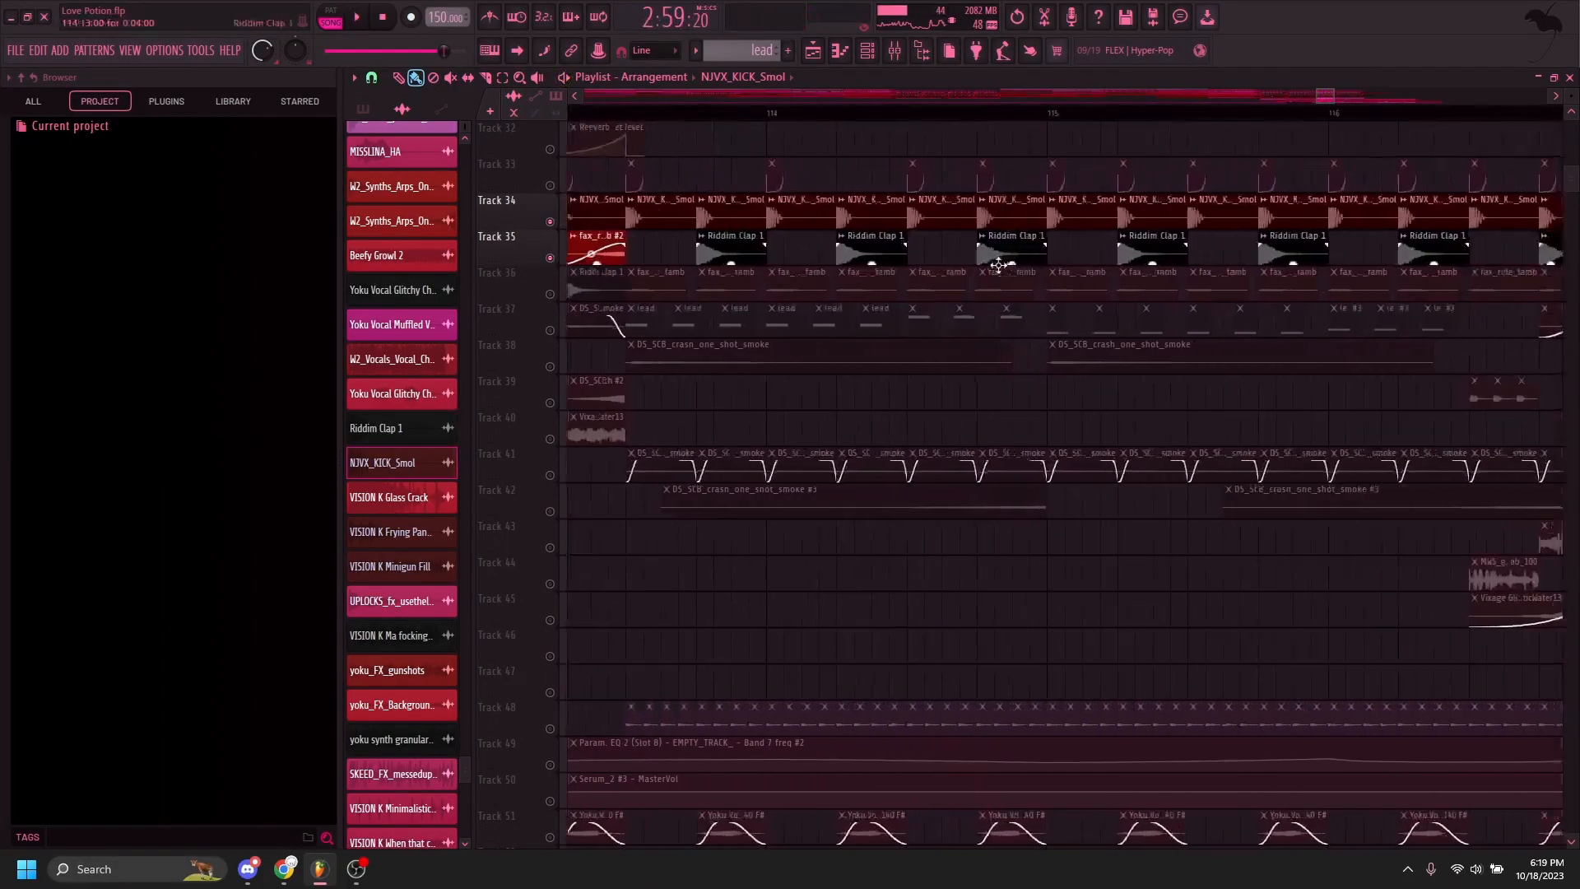
pyautogui.doubleClick(891, 248)
pyautogui.click(892, 239)
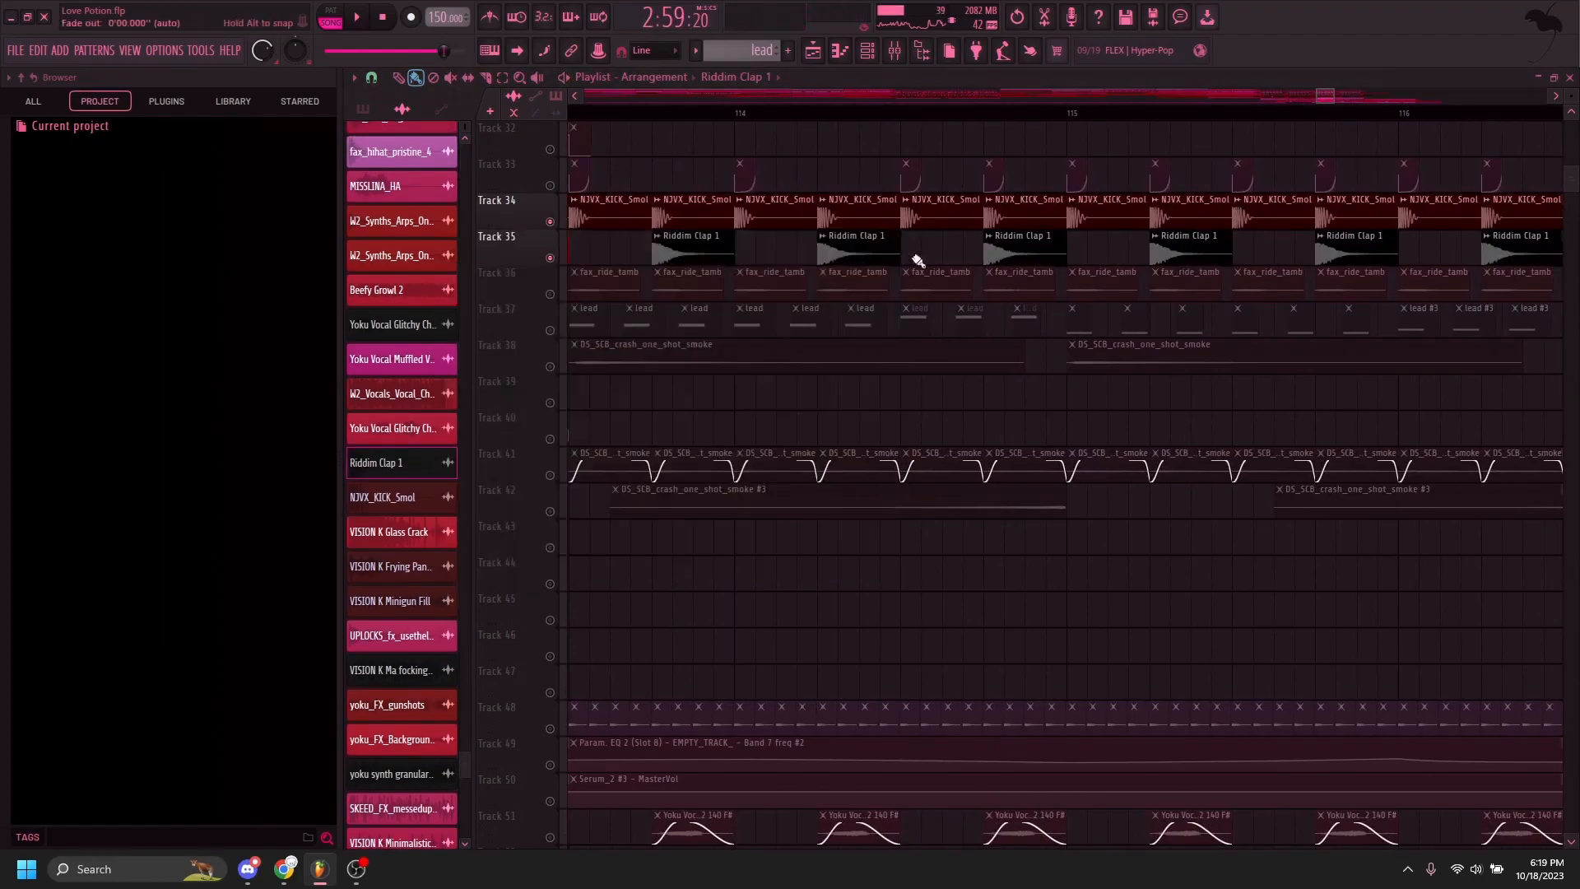
pyautogui.scroll(-3, 1008, 329)
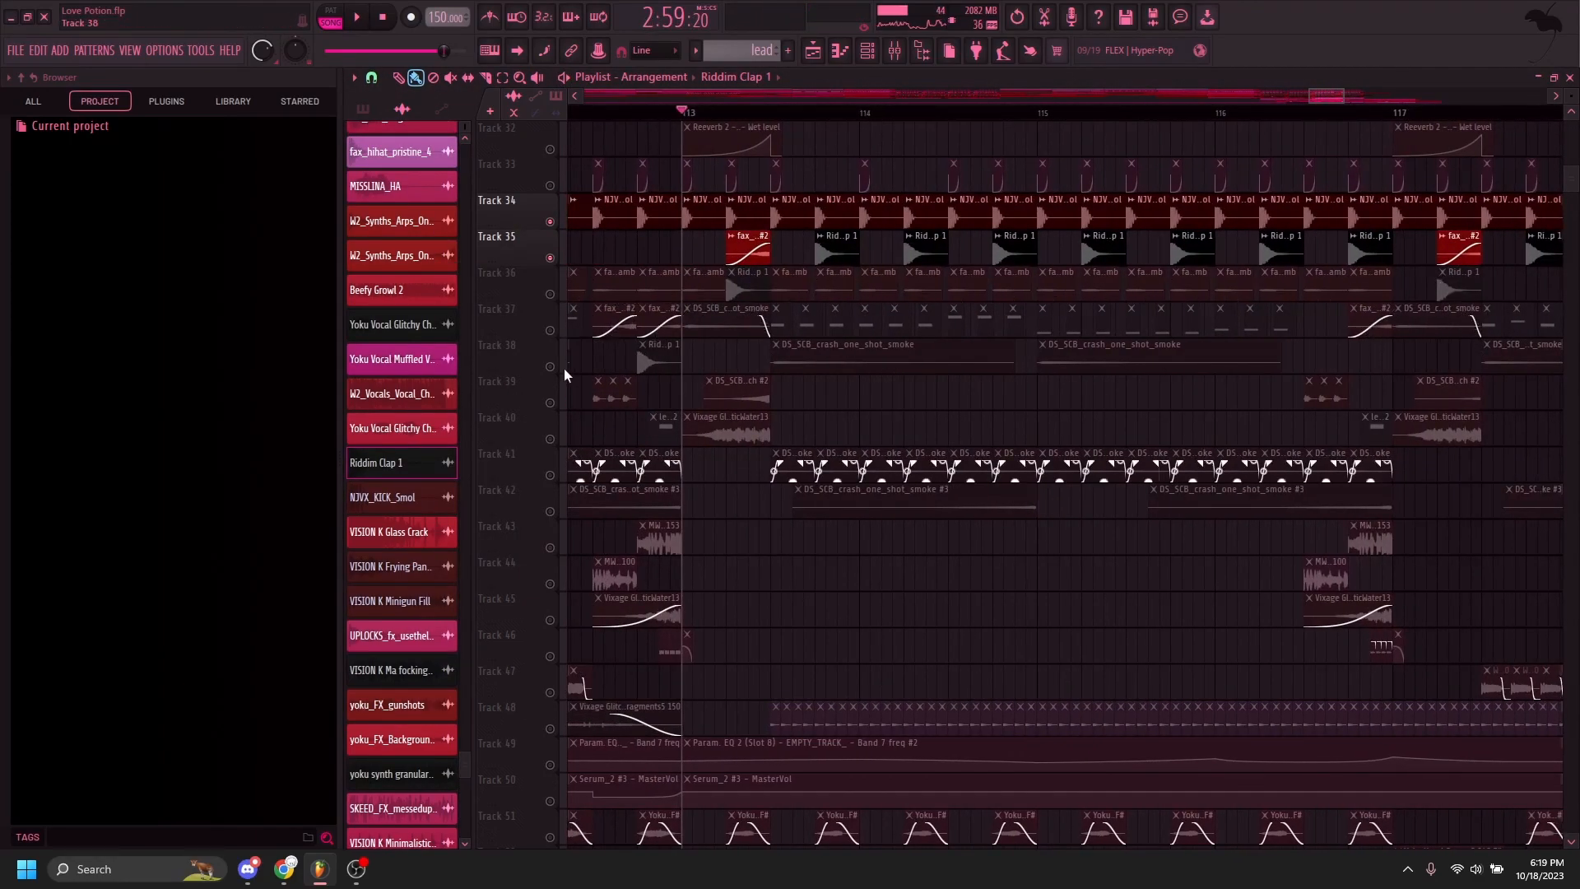
# Step: Solo the repeated short clips on Track 48 and play them from bar 113
pyautogui.scroll(-3, 560, 428)
pyautogui.click(550, 511)
pyautogui.press('space')
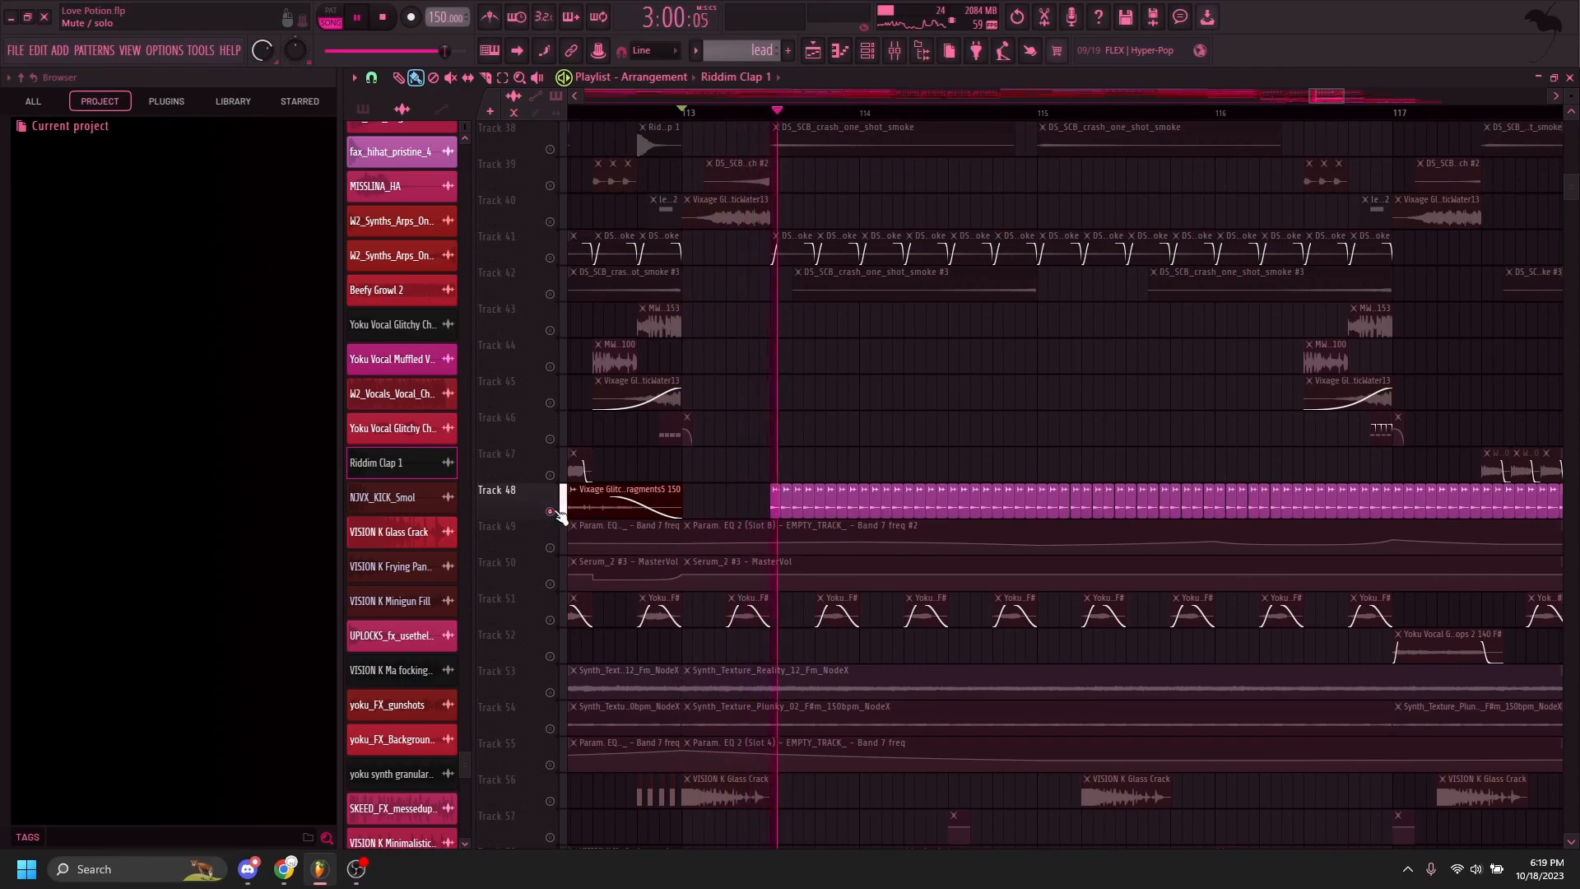
pyautogui.scroll(-8, 560, 511)
pyautogui.press('space')
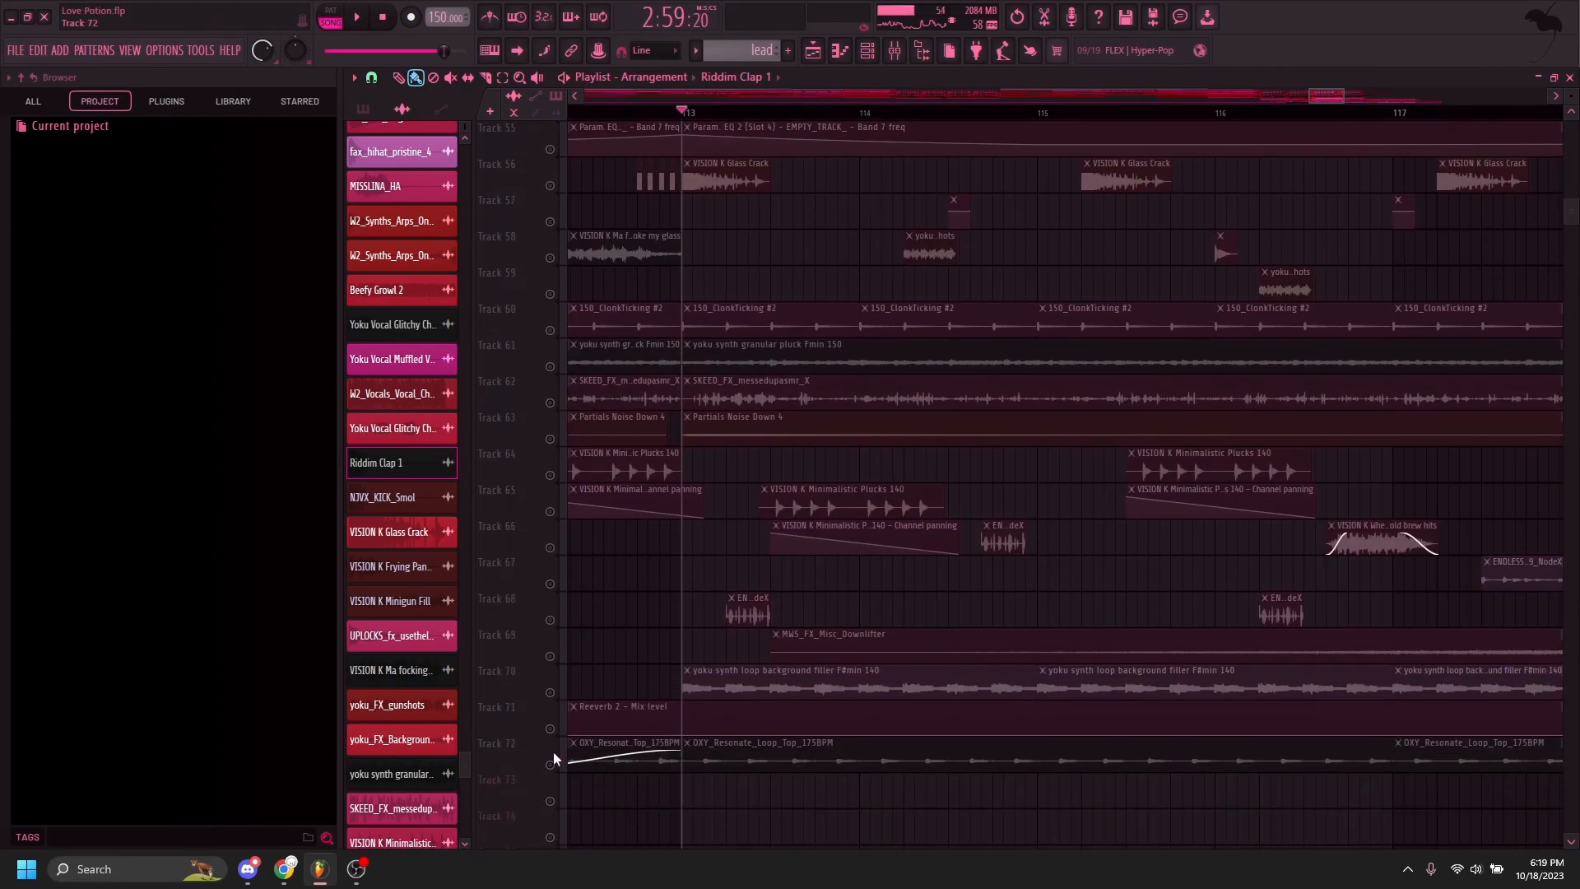
# Step: Solo the background filler loop on Track 70, the downlifter on Track 69 and the SKEED_FX texture on Track 62 in turn, and play each
pyautogui.rightClick(550, 692)
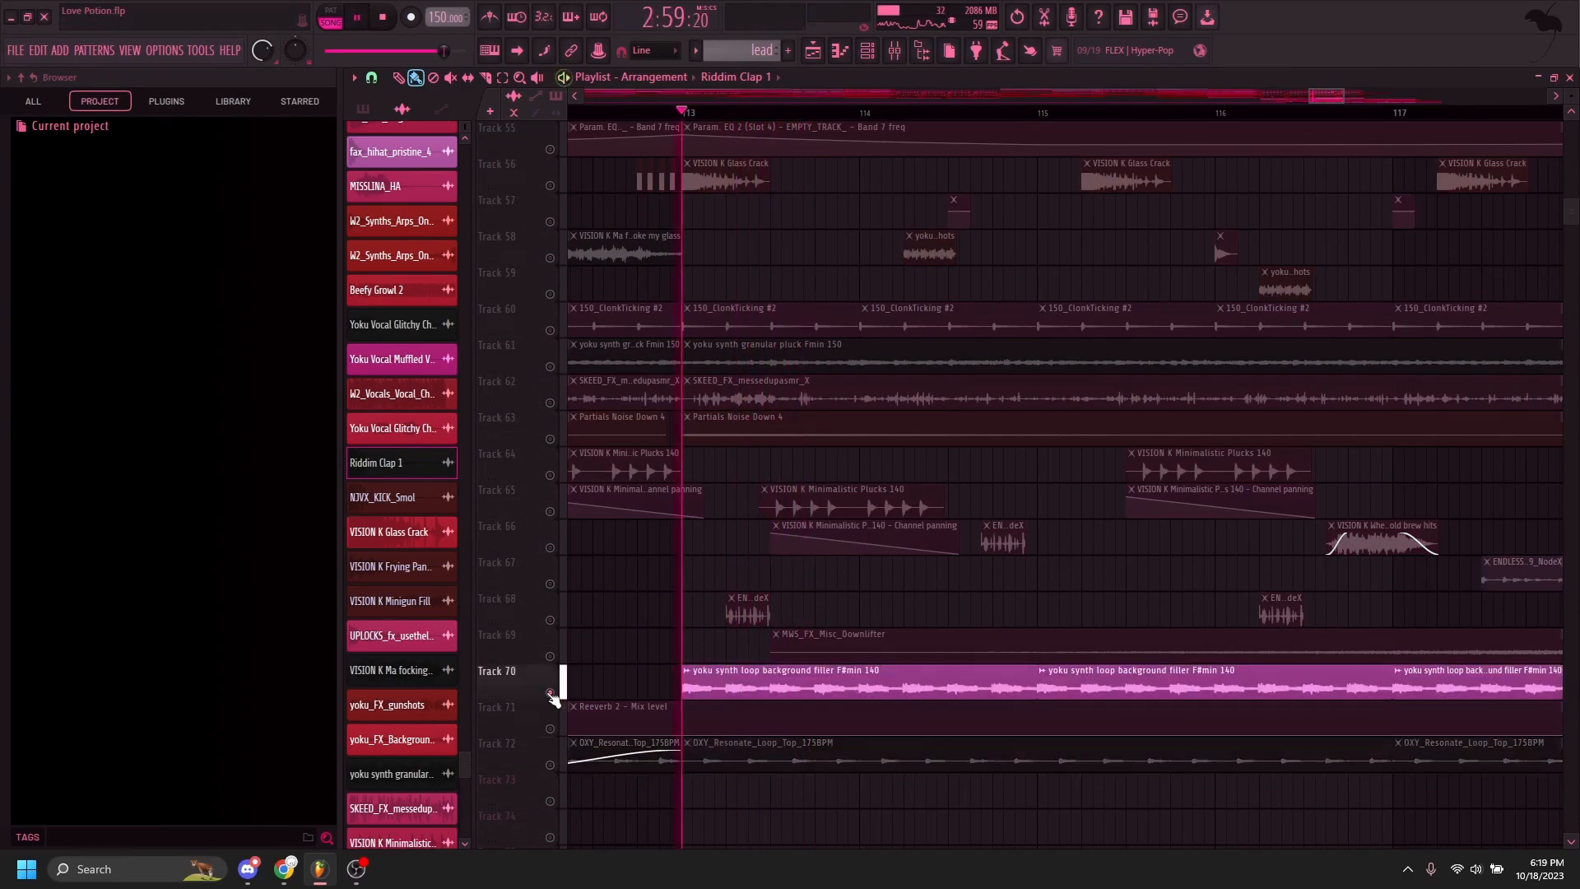
pyautogui.scroll(-1, 550, 671)
pyautogui.rightClick(550, 584)
pyautogui.scroll(-5, 560, 568)
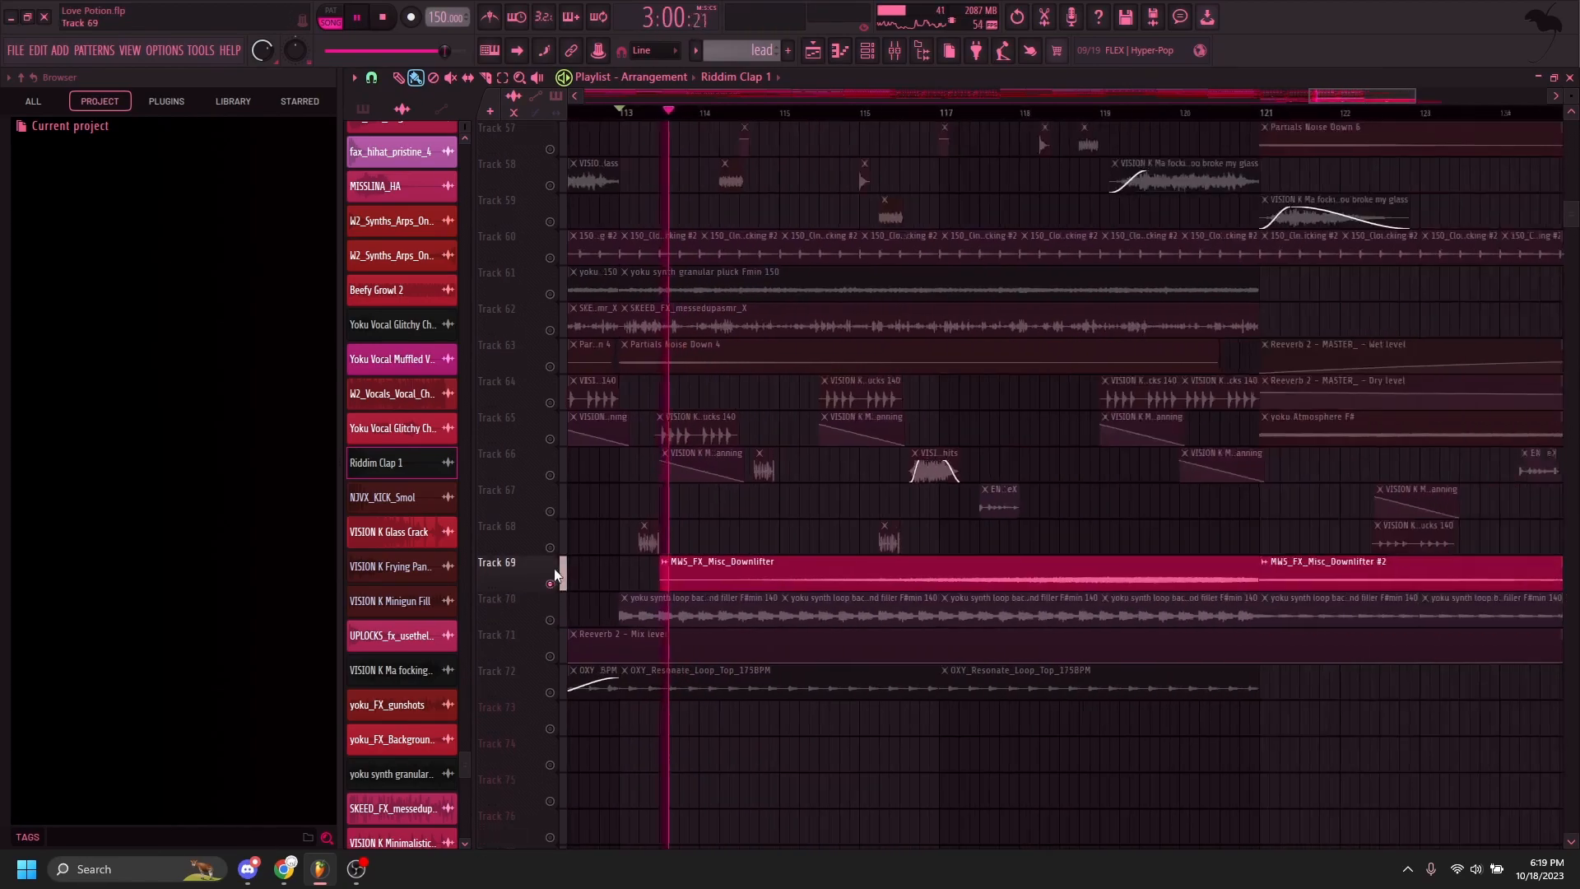
pyautogui.scroll(-3, 560, 565)
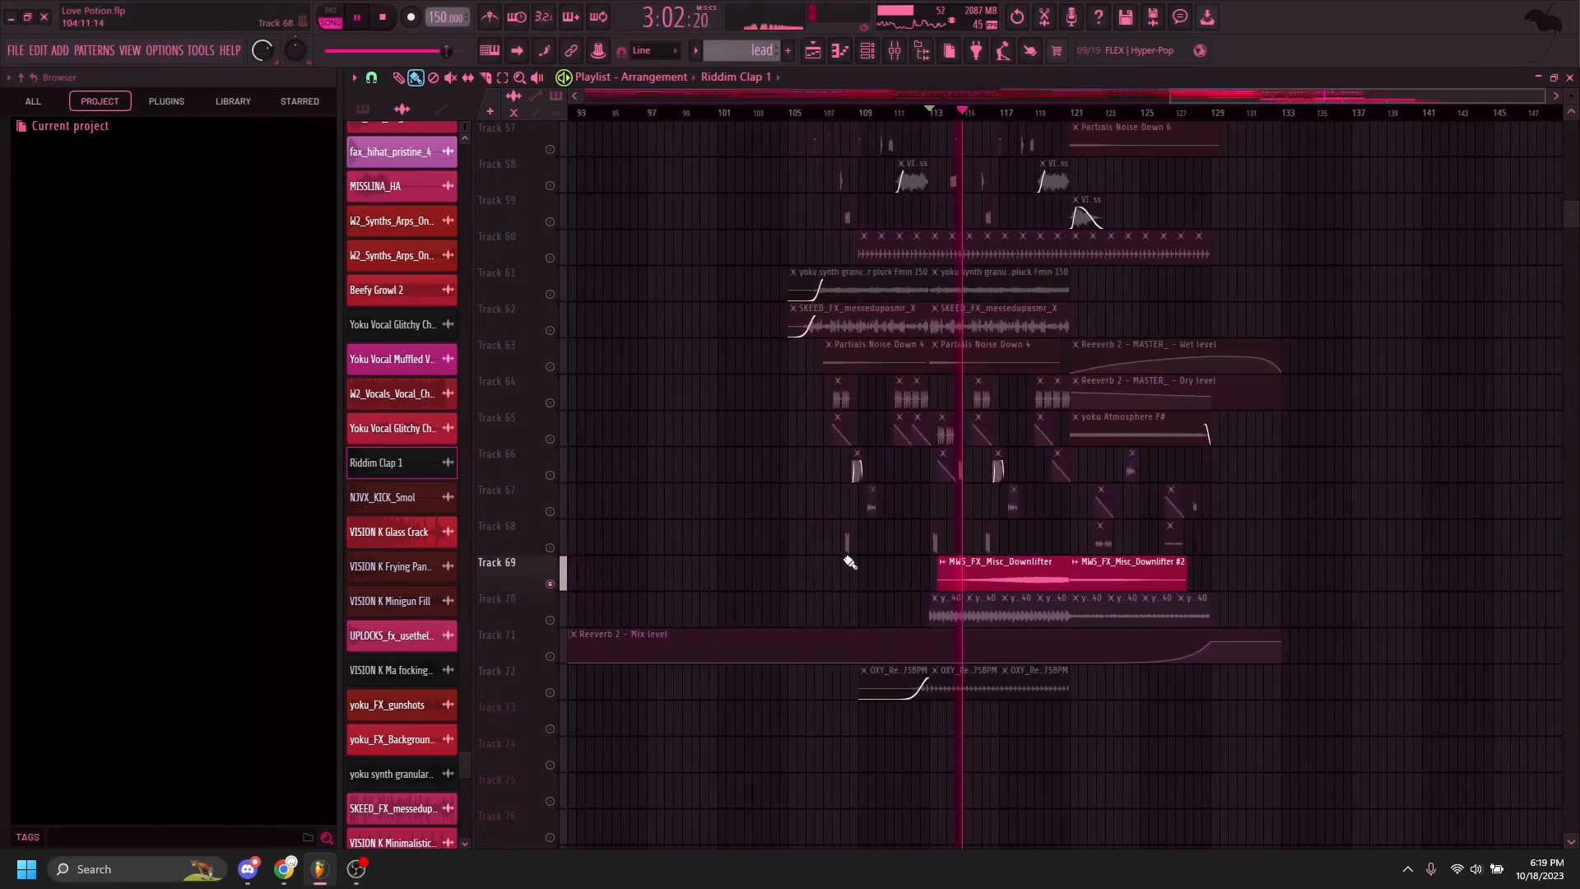
pyautogui.press('space')
pyautogui.rightClick(550, 331)
pyautogui.press('space')
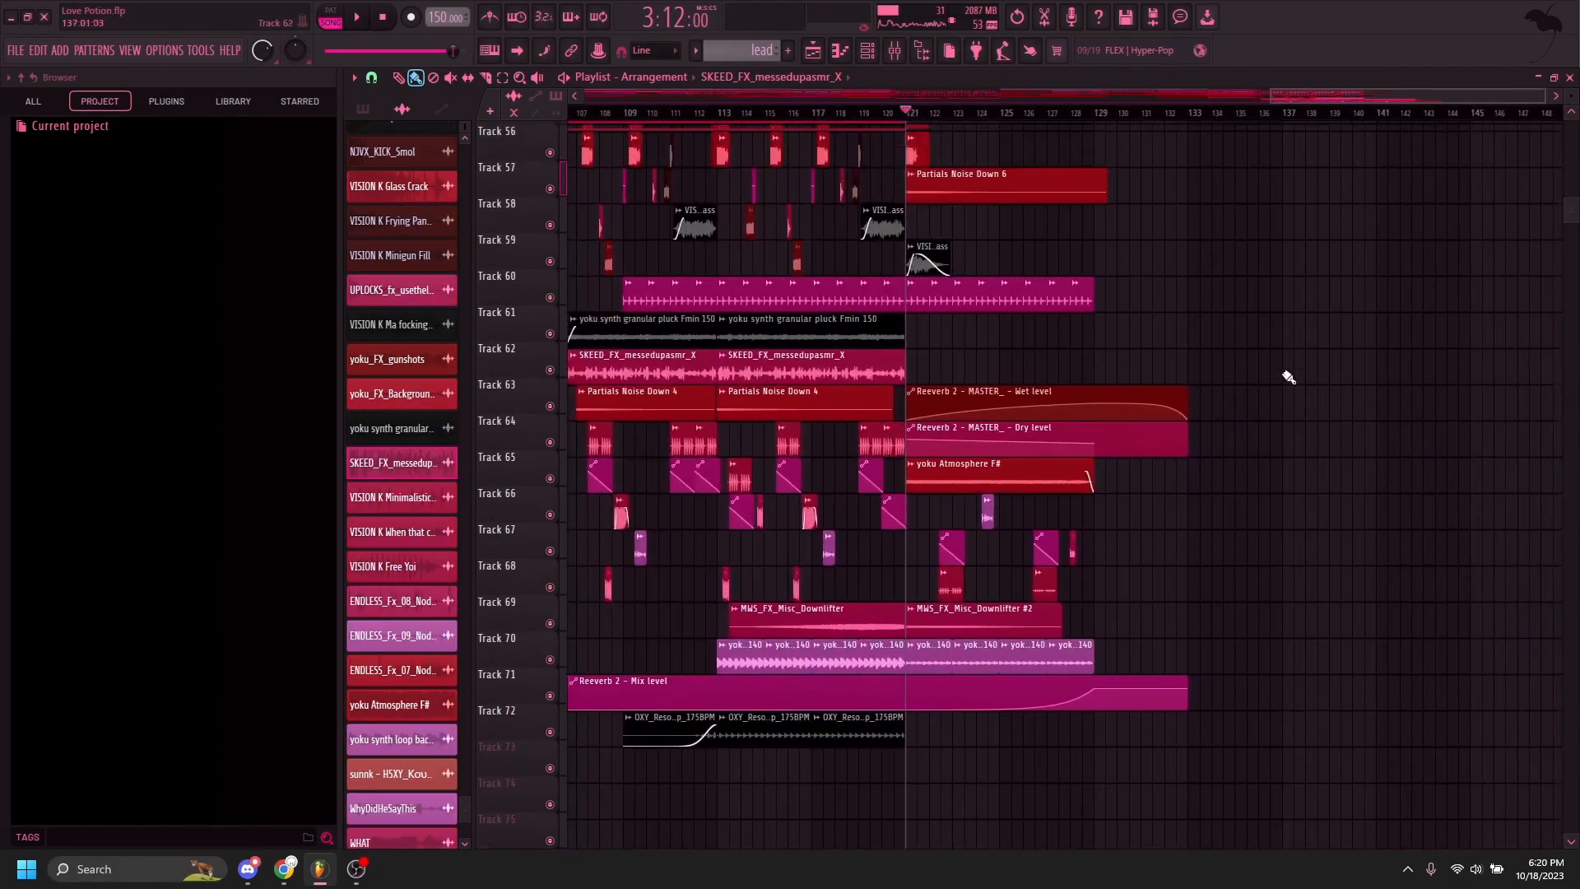
# Step: Review the tracks around the end of the second drop at bar 121, and display the whole arrangement zoomed out
pyautogui.scroll(4, 1289, 378)
pyautogui.scroll(10, 1262, 429)
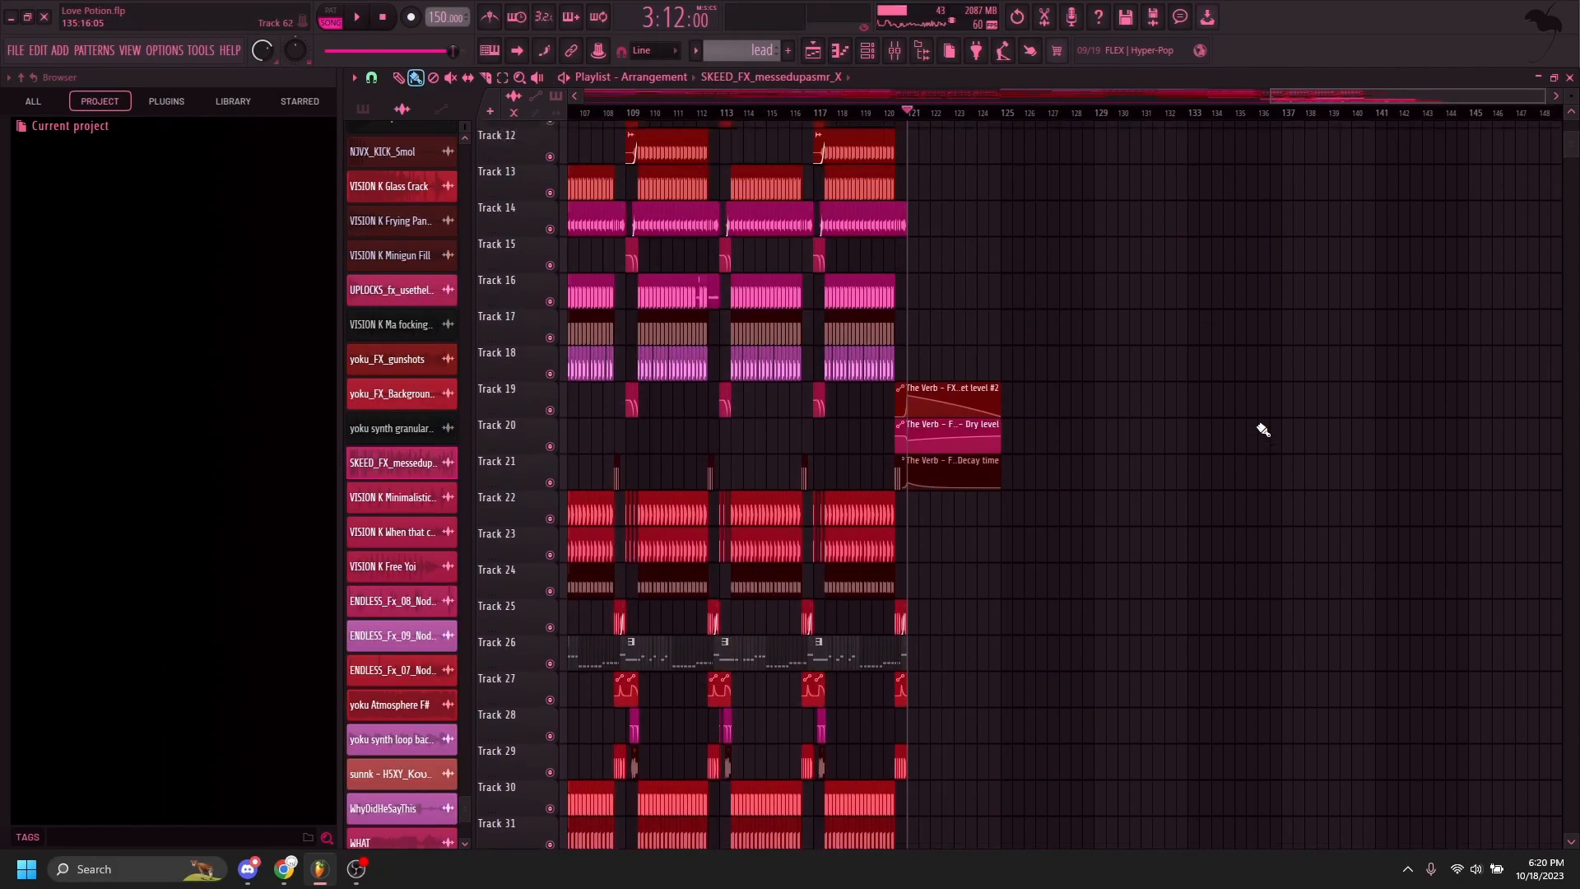
pyautogui.click(1257, 425)
pyautogui.scroll(1, 1257, 425)
pyautogui.hotkey('ctrl', 'z')
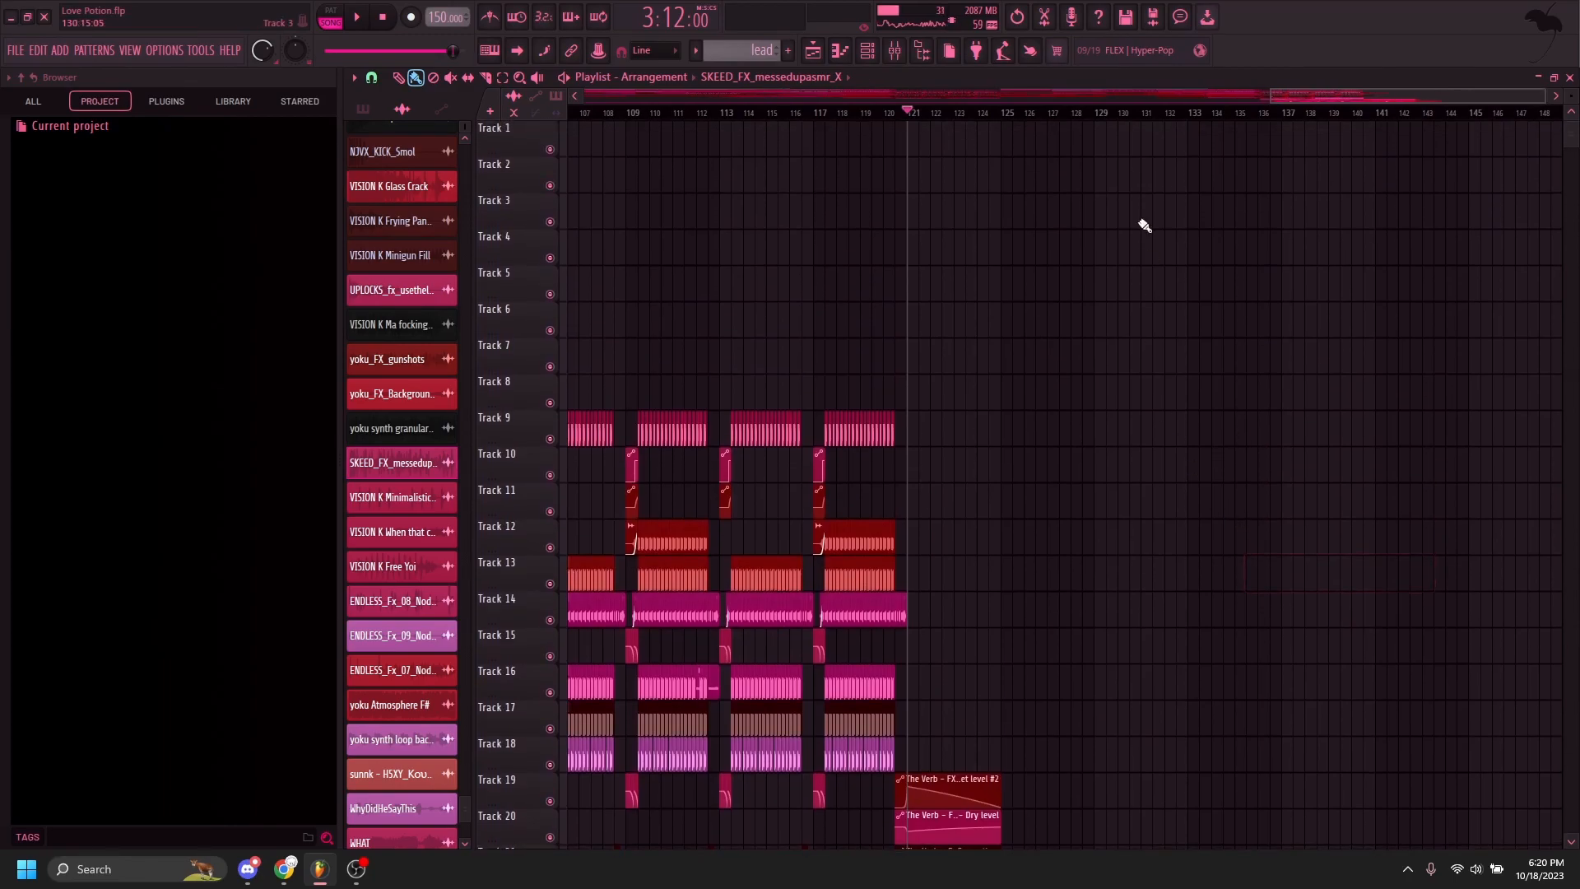
pyautogui.moveTo(1270, 101); pyautogui.dragTo(384, 154)
pyautogui.moveTo(1571, 96); pyautogui.dragTo(1572, 165)
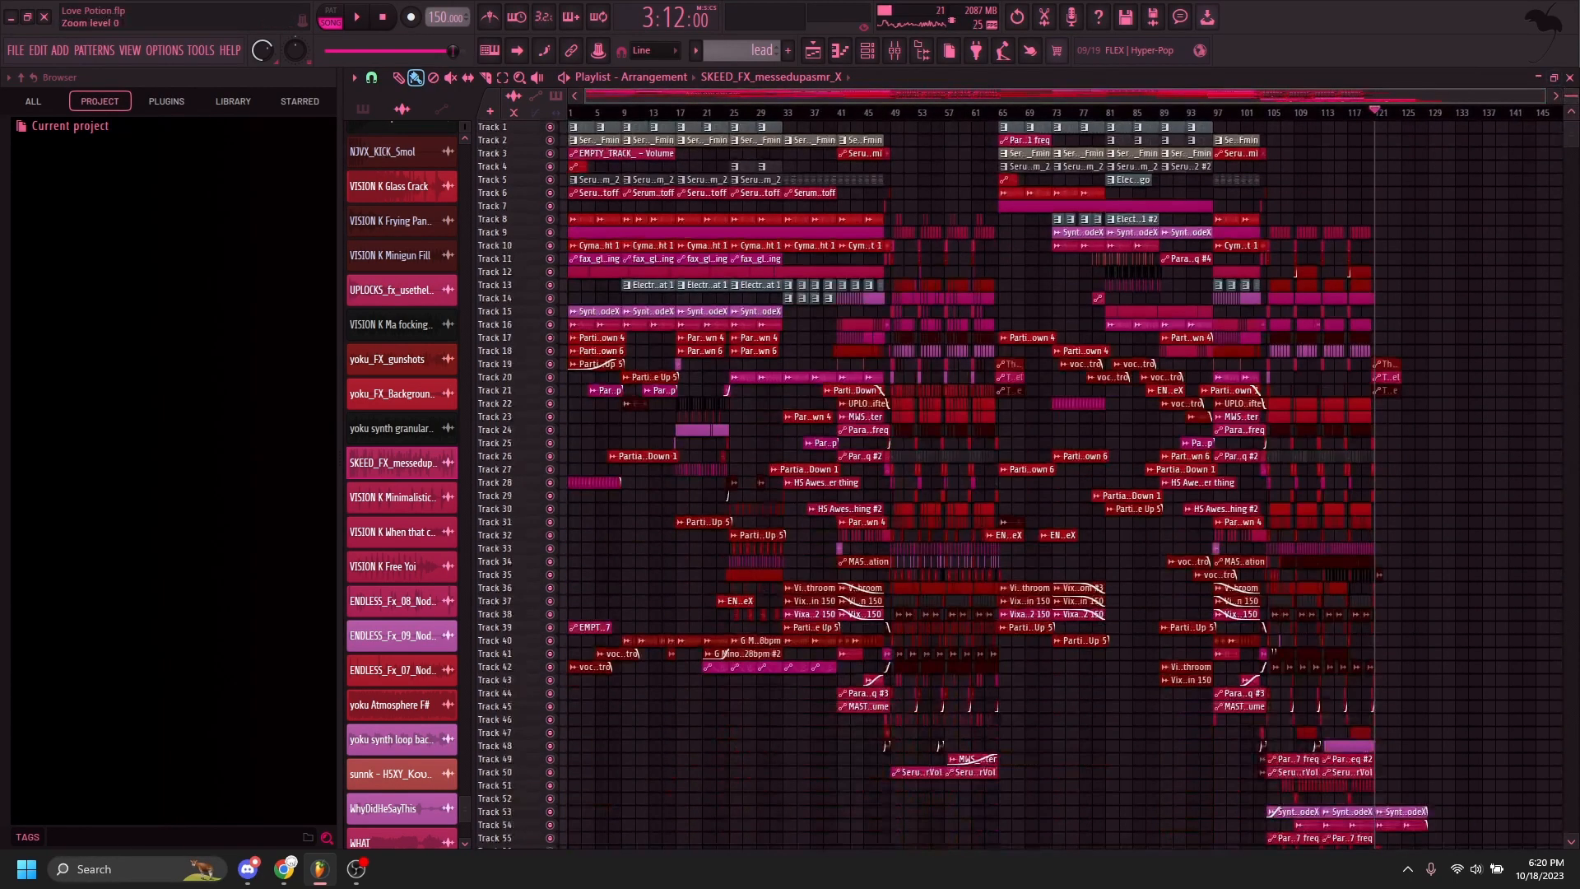